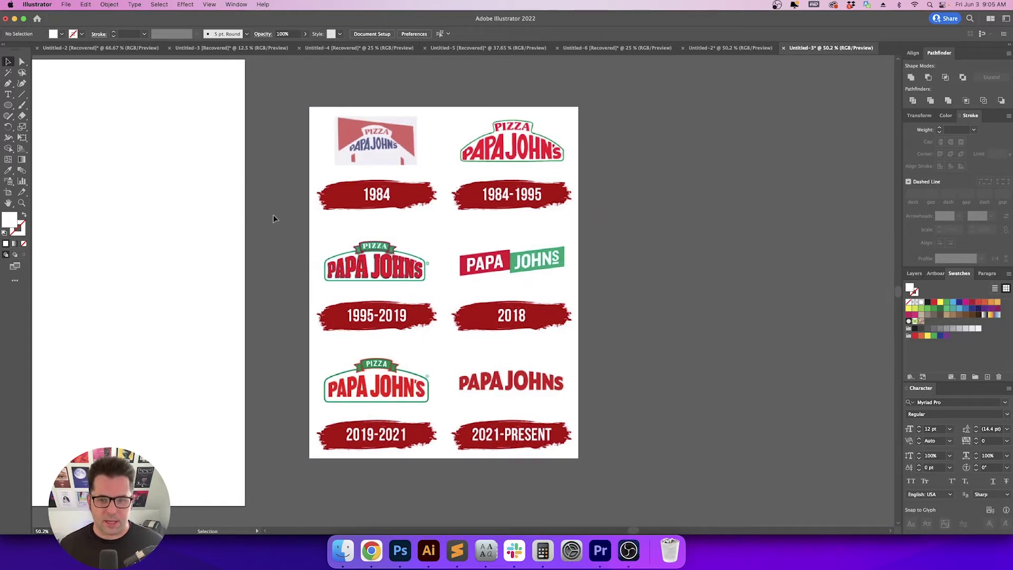
Examine the Papa John's logo versions from 1984 to the present on the reference artboard
{"action": "scroll", "coordinate": [277, 211], "scroll_direction": "left", "scroll_amount": 3}
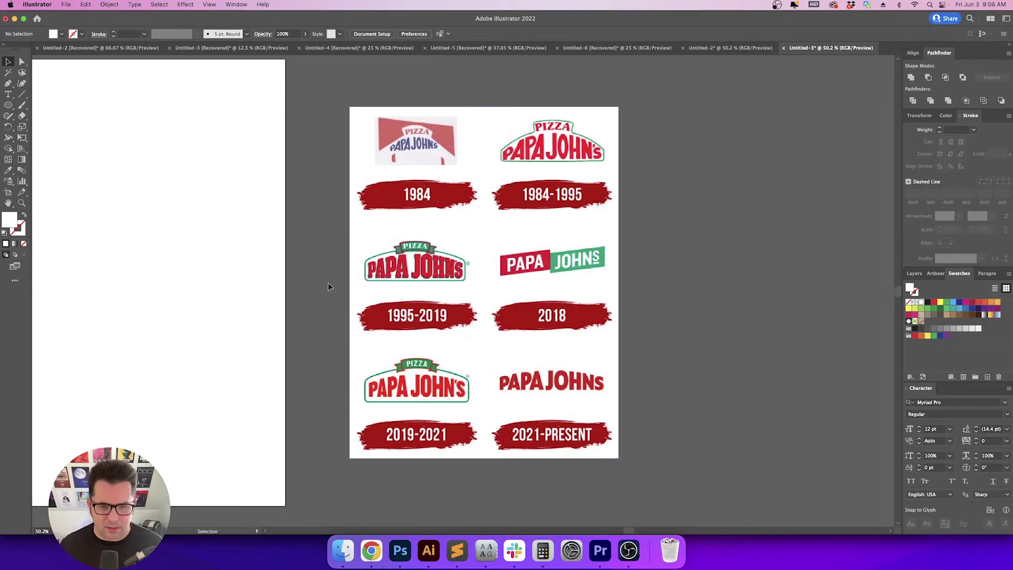
{"action": "scroll", "coordinate": [327, 283], "scroll_direction": "left", "scroll_amount": 1}
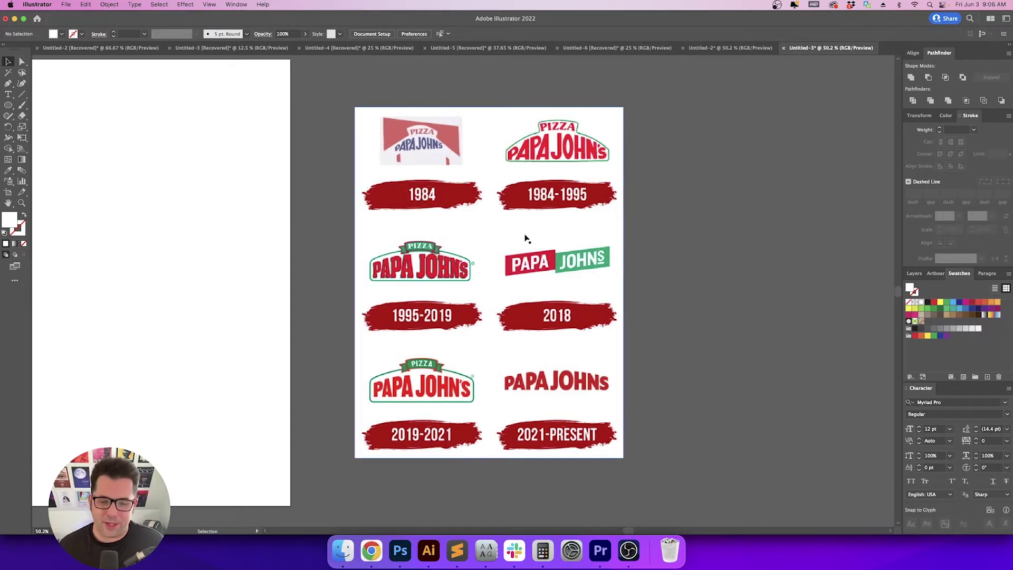
{"action": "scroll", "coordinate": [728, 267], "scroll_direction": "down", "scroll_amount": 1}
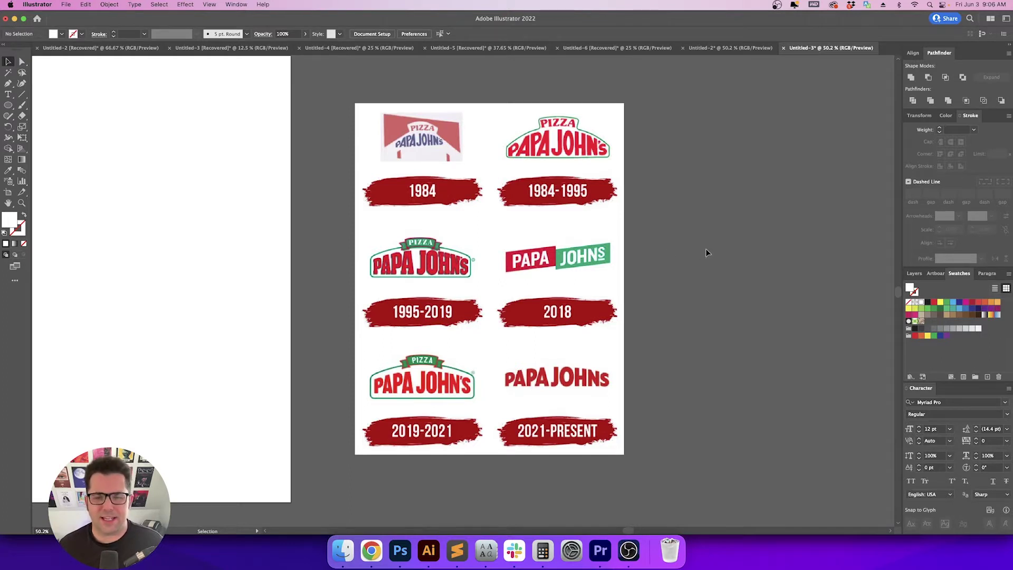
{"action": "scroll", "coordinate": [706, 251], "scroll_direction": "left", "scroll_amount": 8}
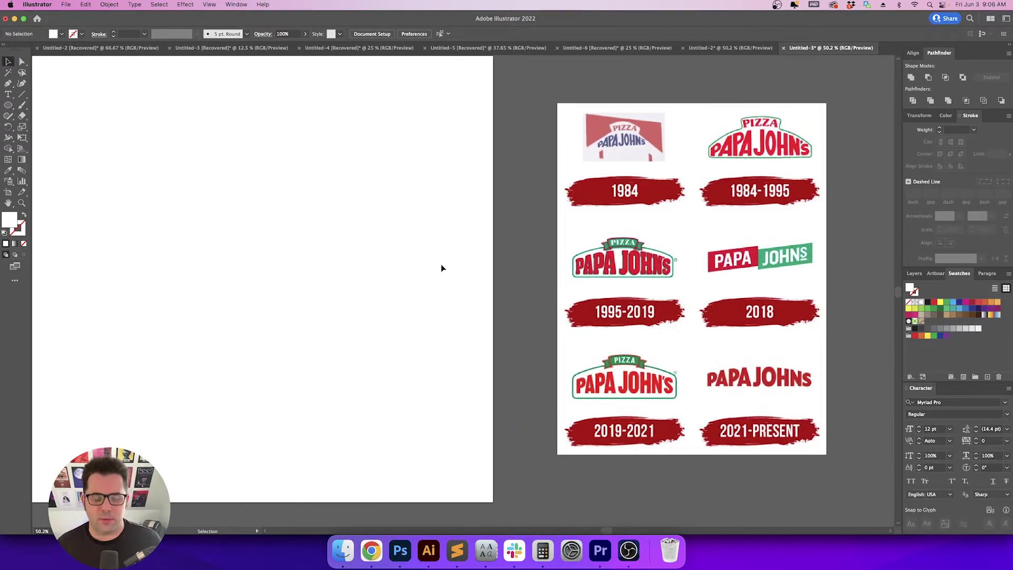
{"action": "left_click_drag", "start_coordinate": [420, 260], "coordinate": [394, 273]}
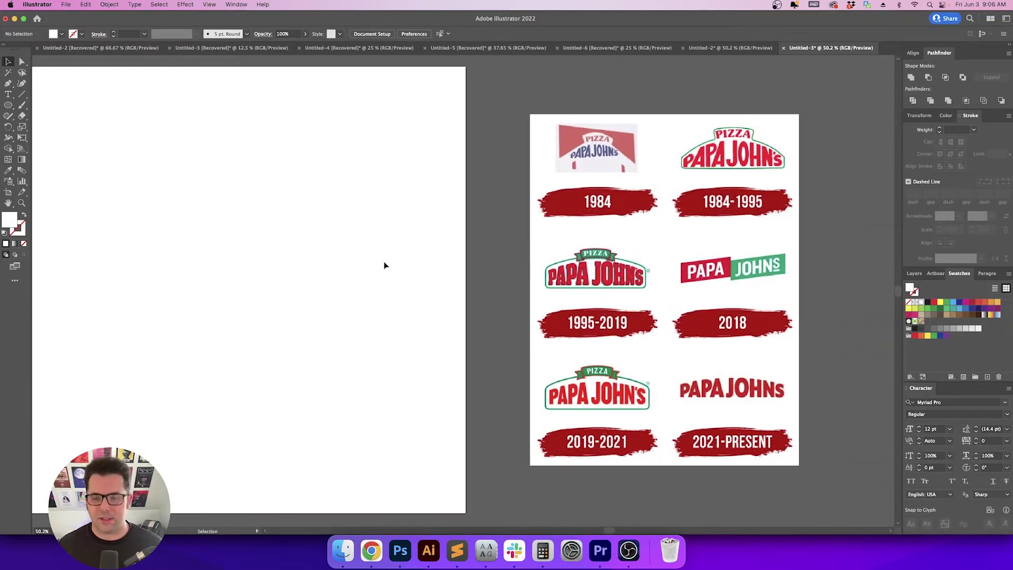
{"action": "scroll", "coordinate": [384, 262], "scroll_direction": "left", "scroll_amount": 1}
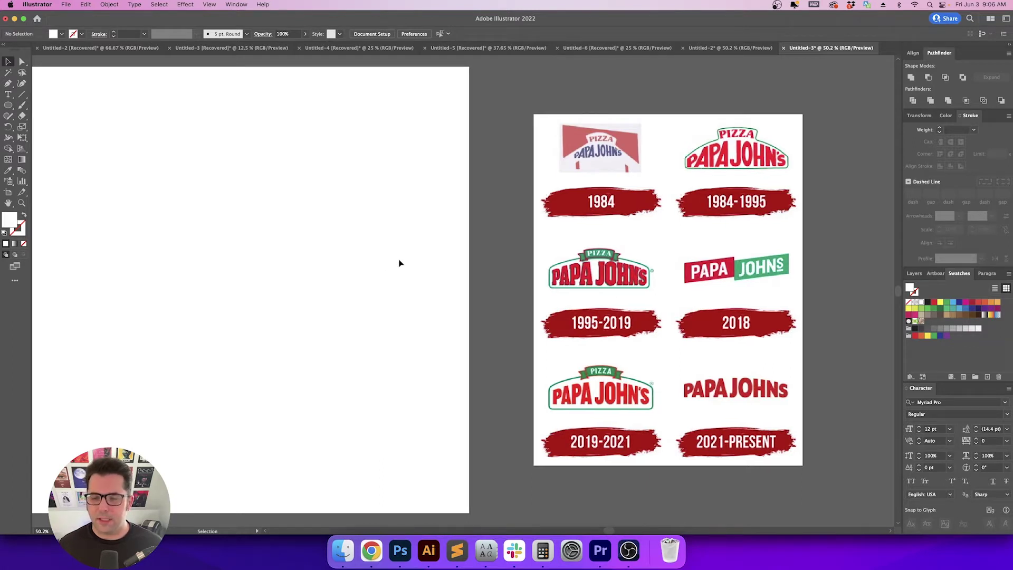
{"action": "left_click_drag", "start_coordinate": [391, 263], "coordinate": [389, 263]}
{"action": "scroll", "coordinate": [388, 264], "scroll_direction": "right", "scroll_amount": 3}
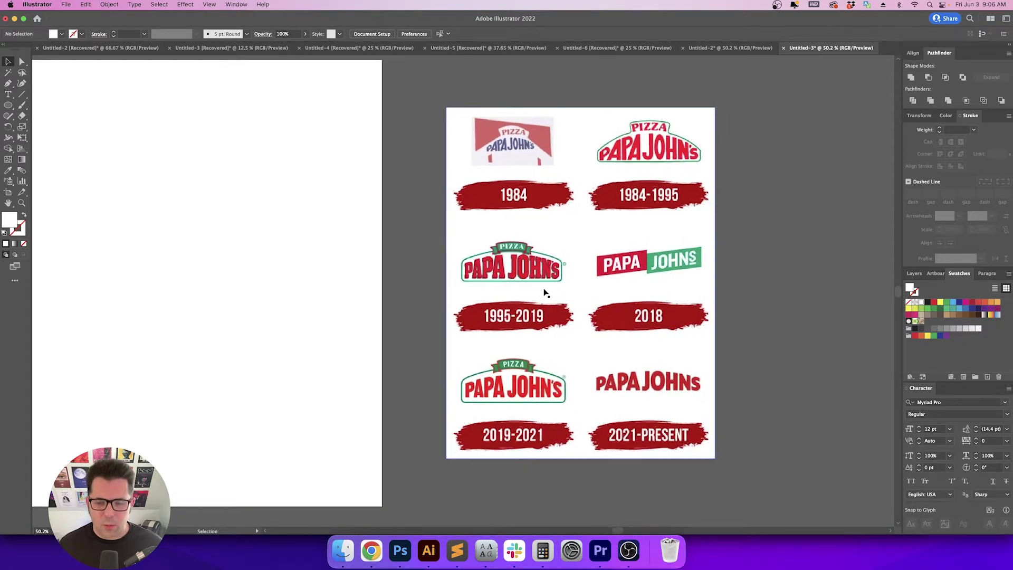
{"action": "scroll", "coordinate": [545, 289], "scroll_direction": "right", "scroll_amount": 5}
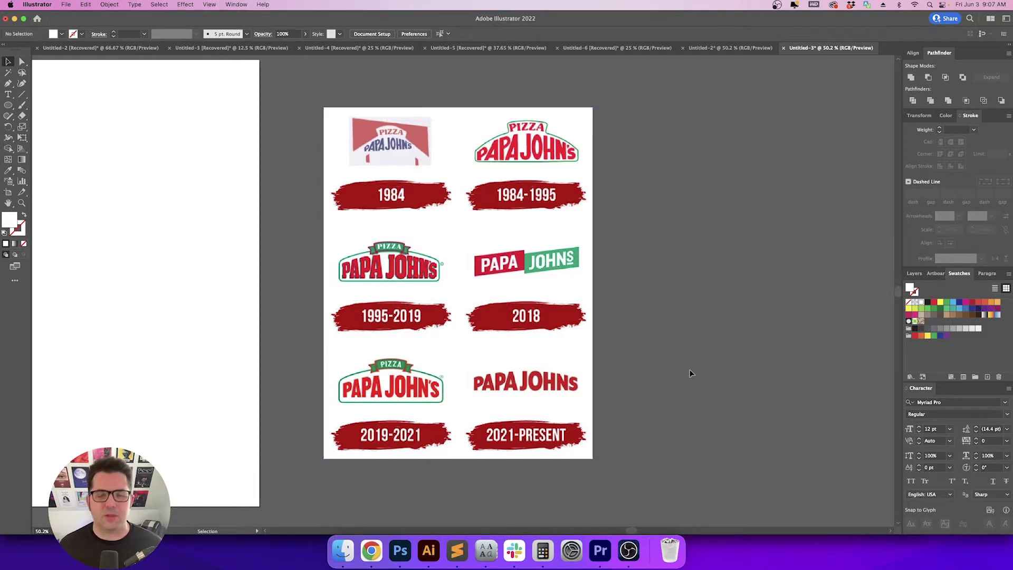
{"action": "scroll", "coordinate": [690, 369], "scroll_direction": "left", "scroll_amount": 1}
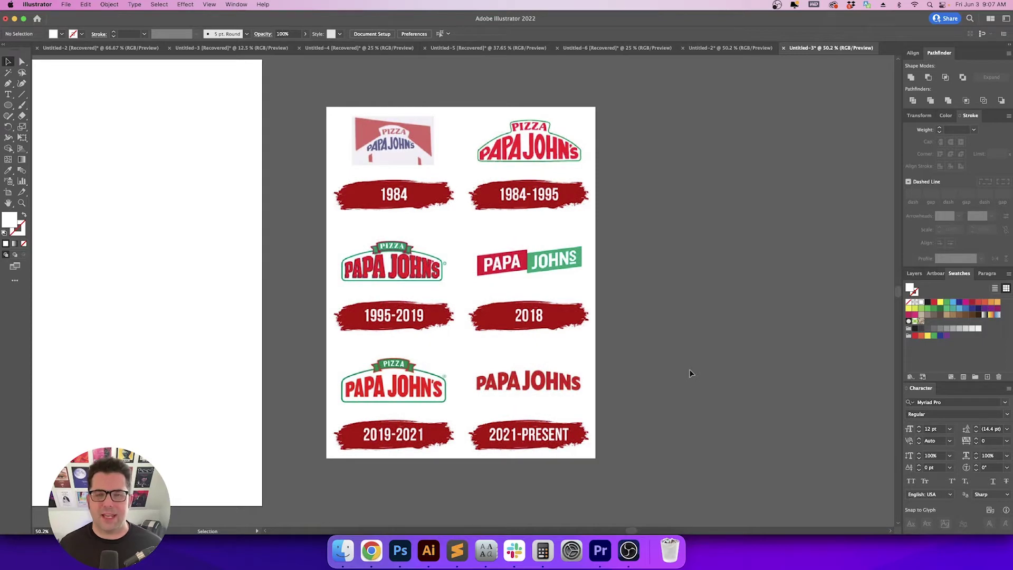
{"action": "scroll", "coordinate": [690, 373], "scroll_direction": "left", "scroll_amount": 5}
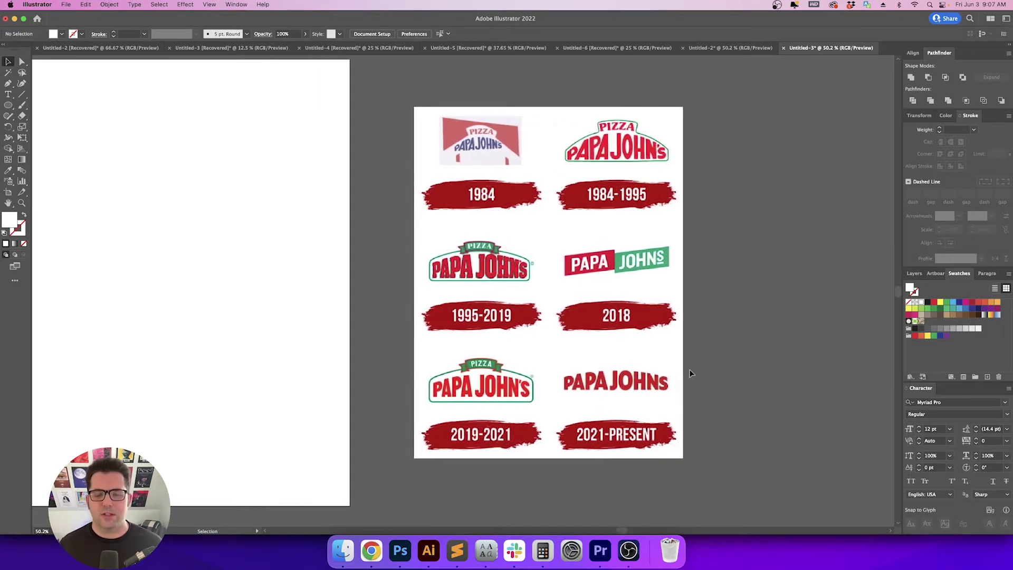
Add the text "PAPA JOHN'S" on the blank artboard and scale it up to about 82 pt
{"action": "left_click_drag", "start_coordinate": [289, 344], "coordinate": [378, 349]}
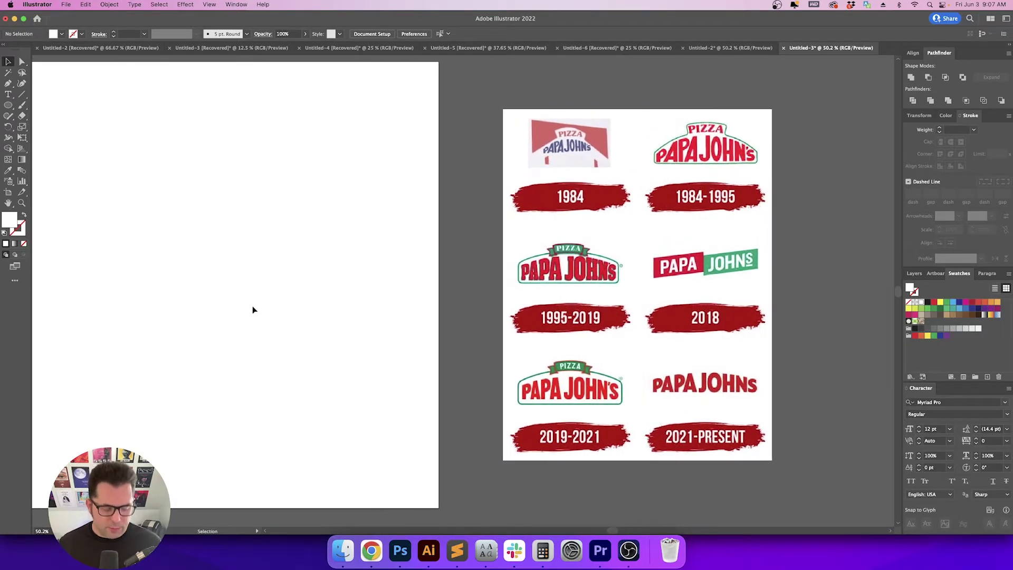
{"action": "key", "text": "t"}
{"action": "left_click", "coordinate": [208, 277]}
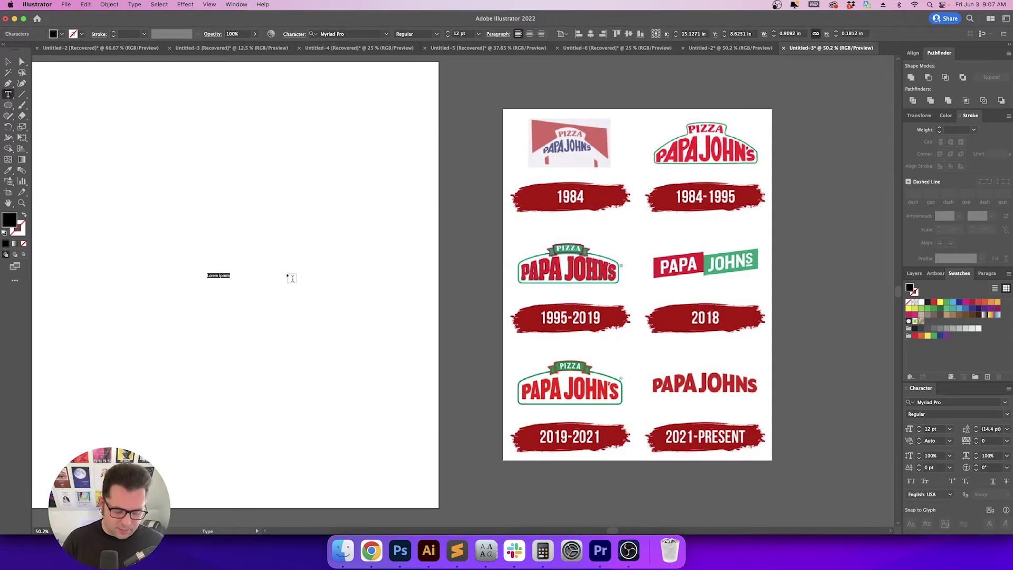
{"action": "type", "text": "PAPA JOHN'S"}
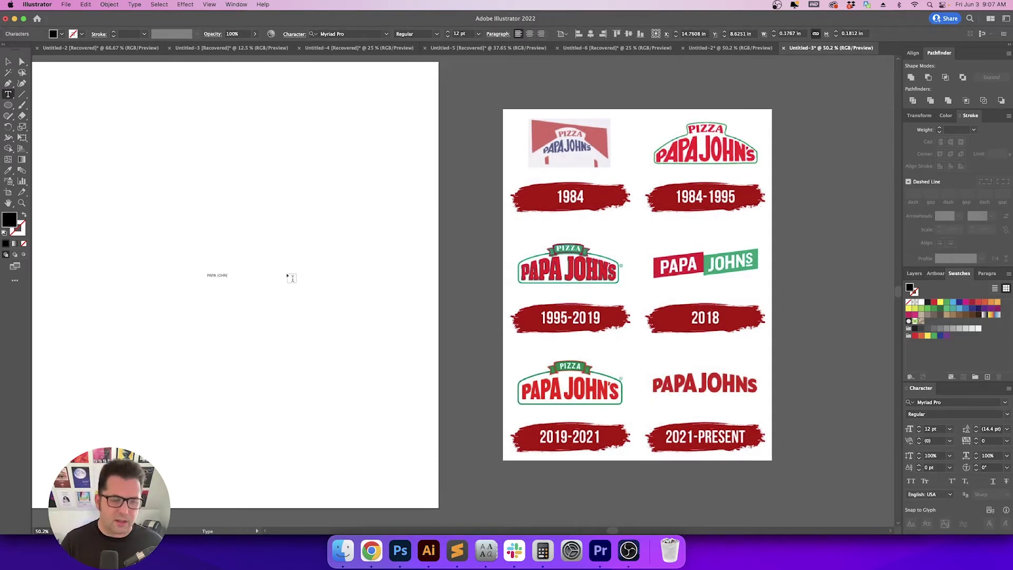
{"action": "key", "text": "Escape"}
{"action": "left_click_drag", "start_coordinate": [247, 289], "coordinate": [359, 351]}
Move the PAPA JOHN'S text slightly up and to the left on its artboard
{"action": "left_click", "coordinate": [387, 35]}
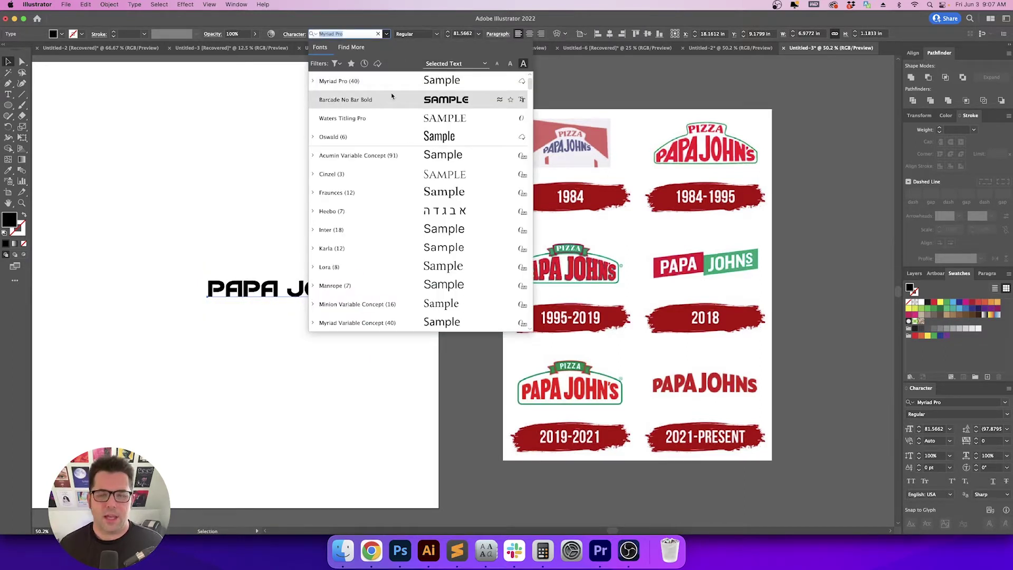
{"action": "left_click", "coordinate": [258, 125]}
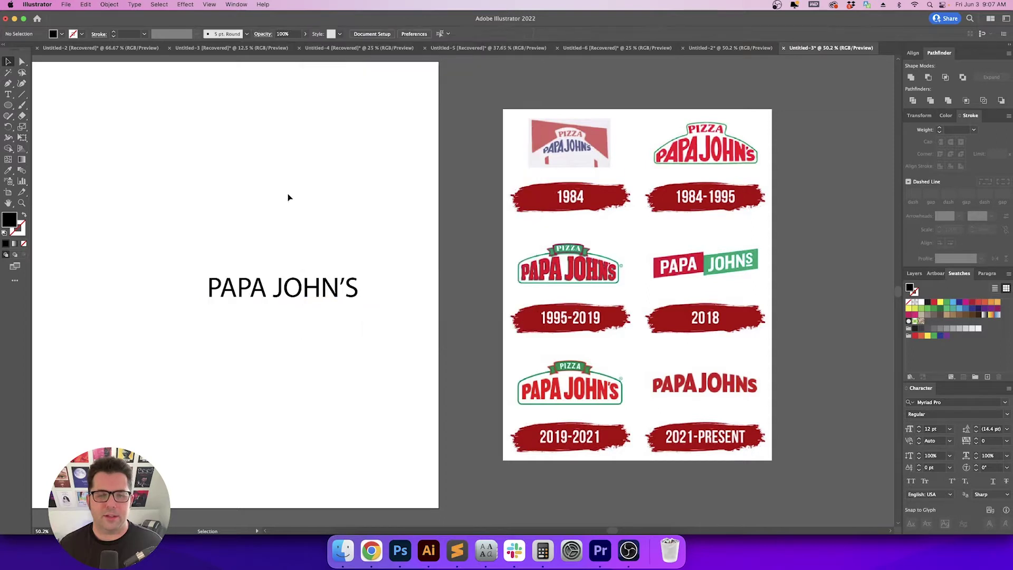
{"action": "left_click_drag", "start_coordinate": [286, 235], "coordinate": [338, 302]}
{"action": "scroll", "coordinate": [464, 266], "scroll_direction": "right", "scroll_amount": 1}
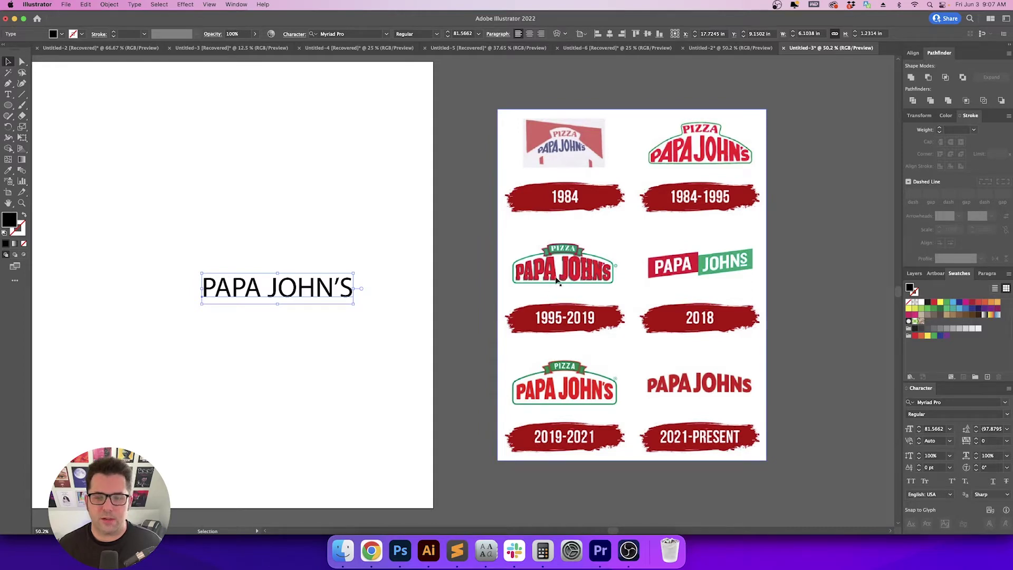
{"action": "left_click", "coordinate": [466, 237]}
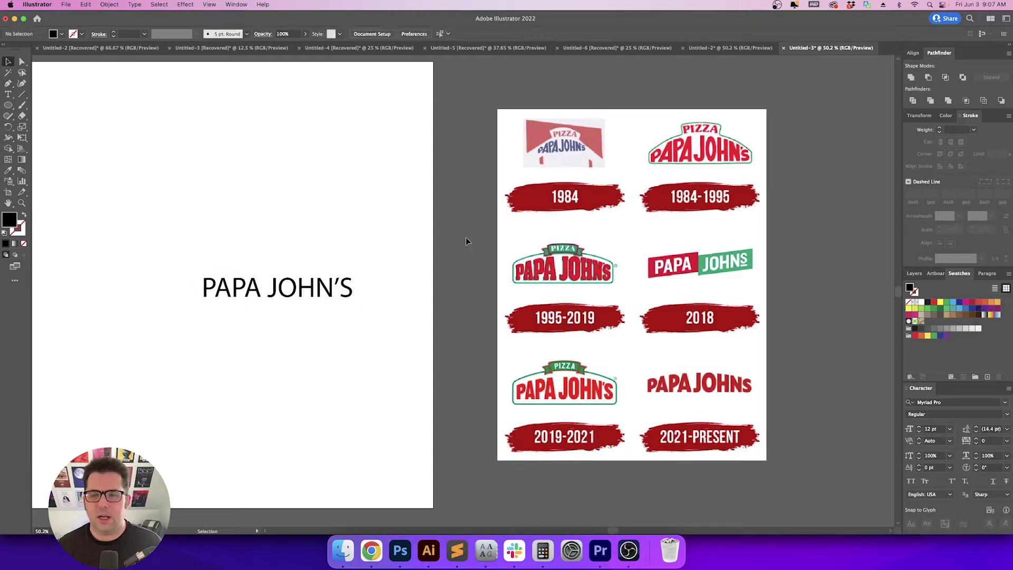
{"action": "left_click", "coordinate": [277, 296]}
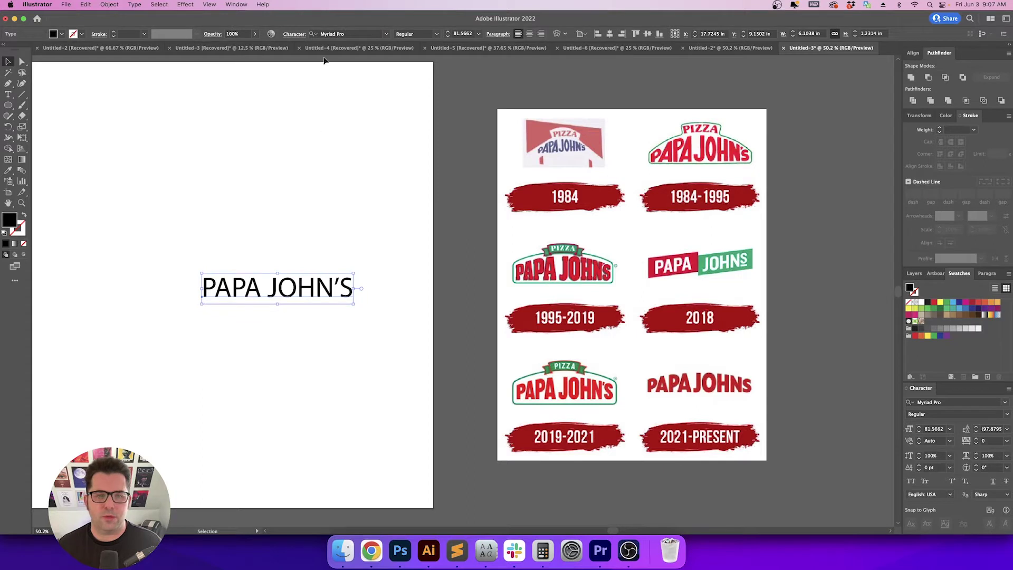
{"action": "left_click_drag", "start_coordinate": [310, 285], "coordinate": [265, 263]}
{"action": "left_click", "coordinate": [273, 196]}
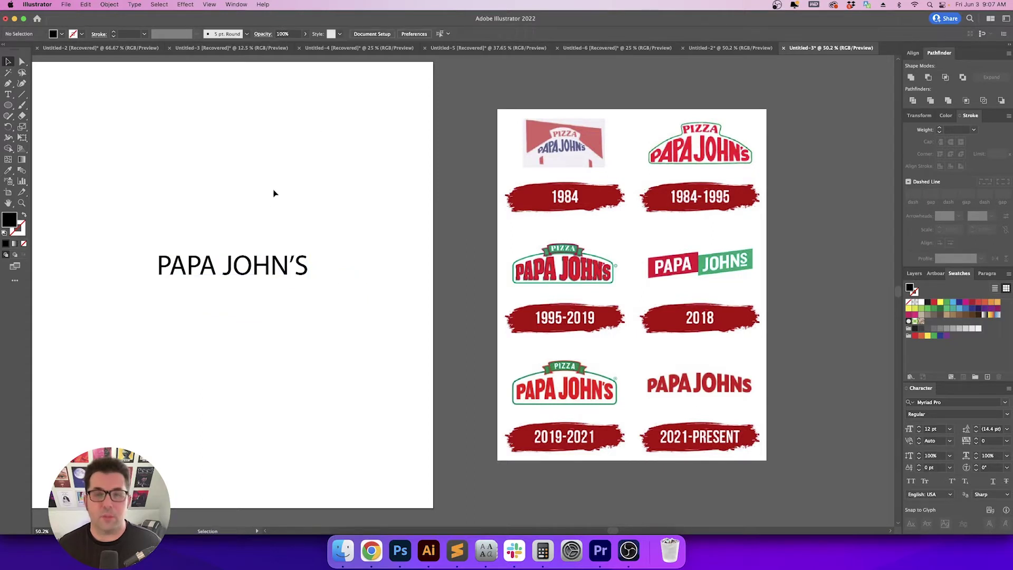
Browse the font list for the selected PAPA JOHN'S text, looking through the typefaces from Myriad Pro to Arial
{"action": "left_click_drag", "start_coordinate": [277, 188], "coordinate": [304, 331]}
{"action": "left_click", "coordinate": [387, 35]}
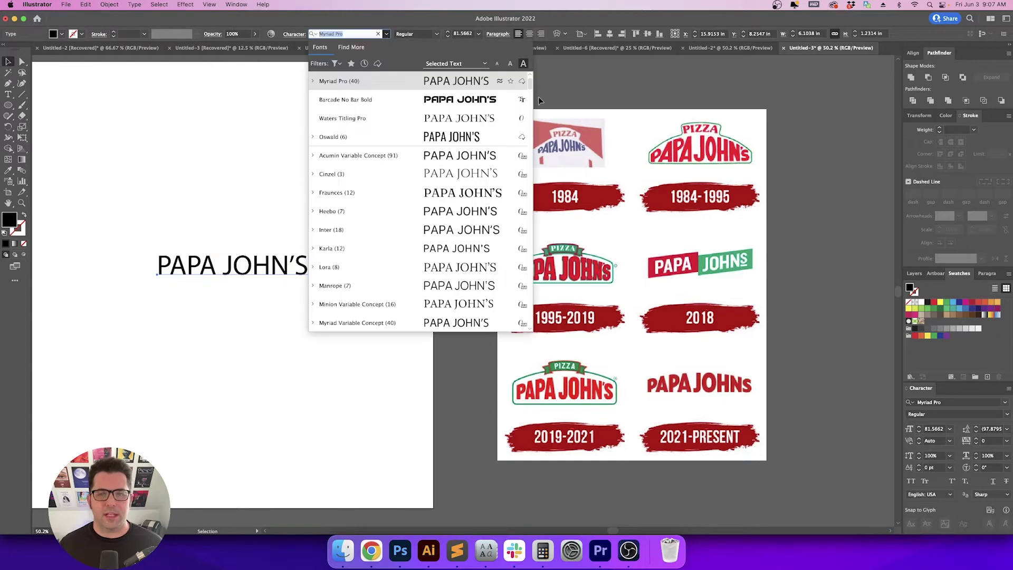
{"action": "scroll", "coordinate": [531, 97], "scroll_direction": "down", "scroll_amount": 5}
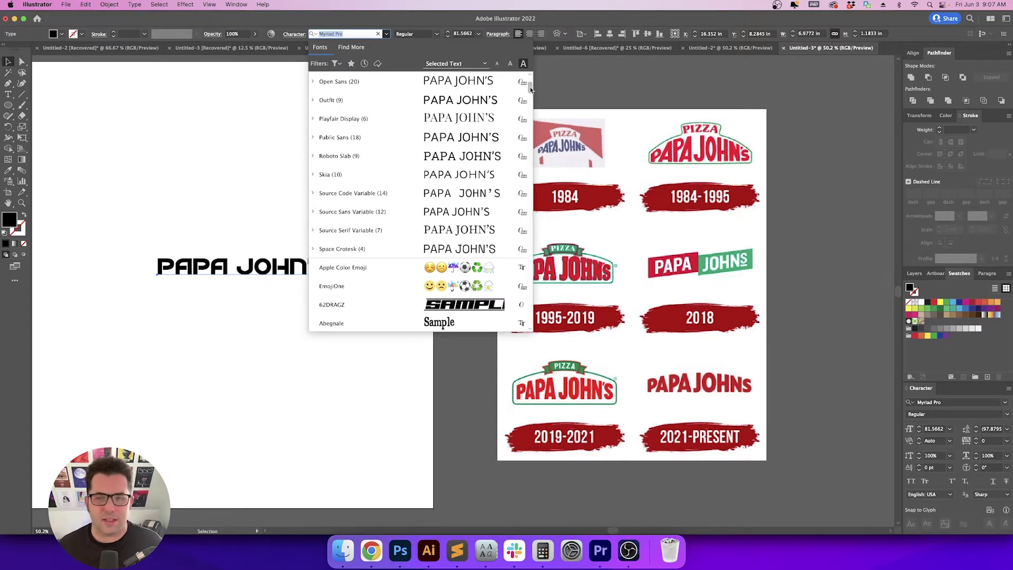
{"action": "left_click", "coordinate": [530, 138]}
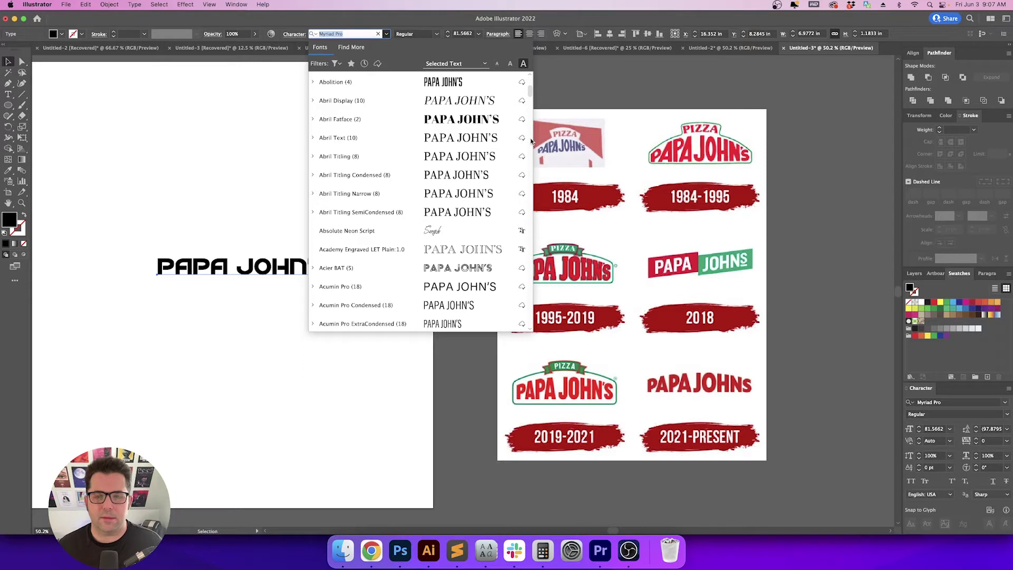
{"action": "left_click", "coordinate": [531, 141]}
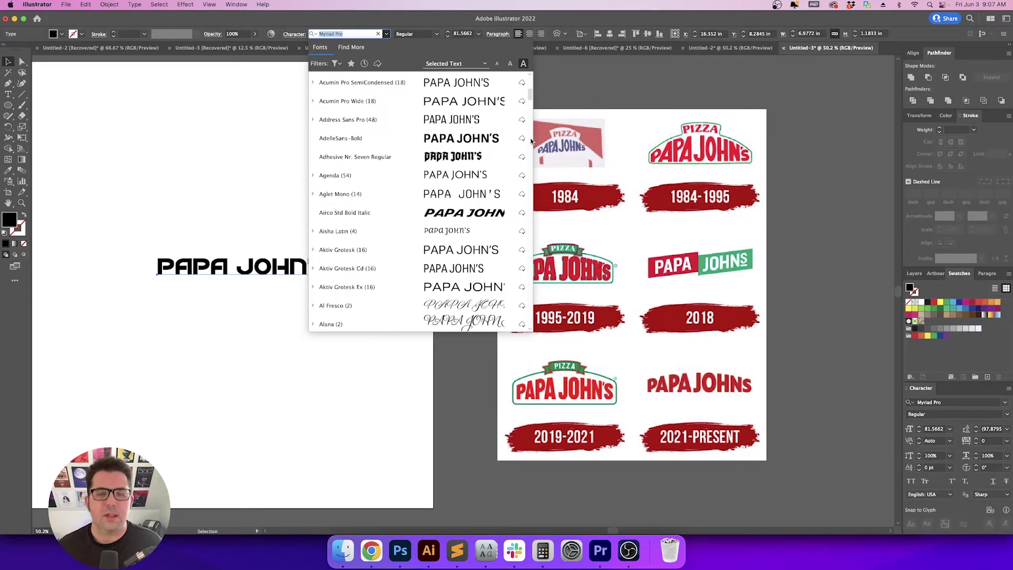
{"action": "left_click", "coordinate": [531, 141]}
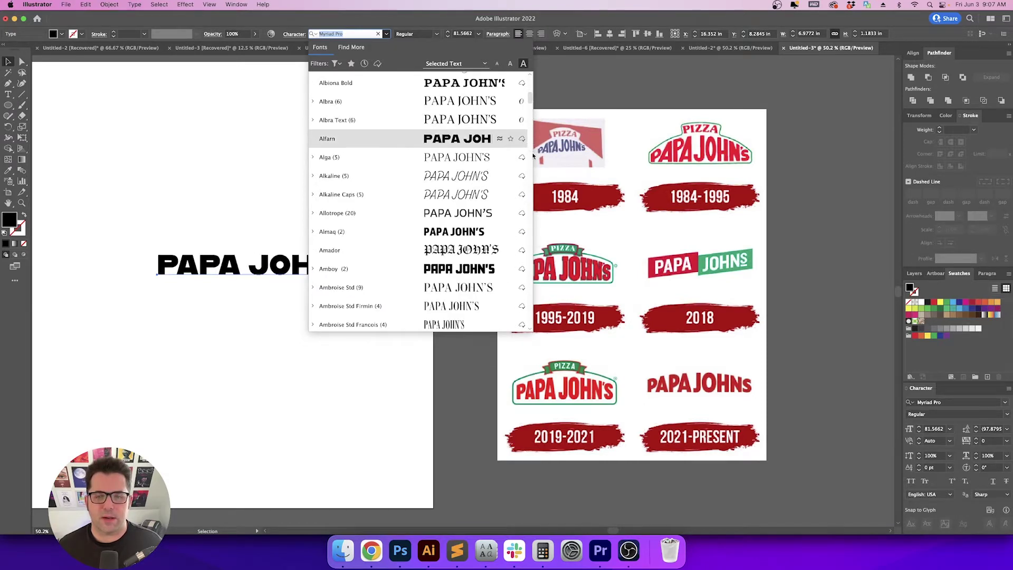
{"action": "left_click", "coordinate": [531, 162]}
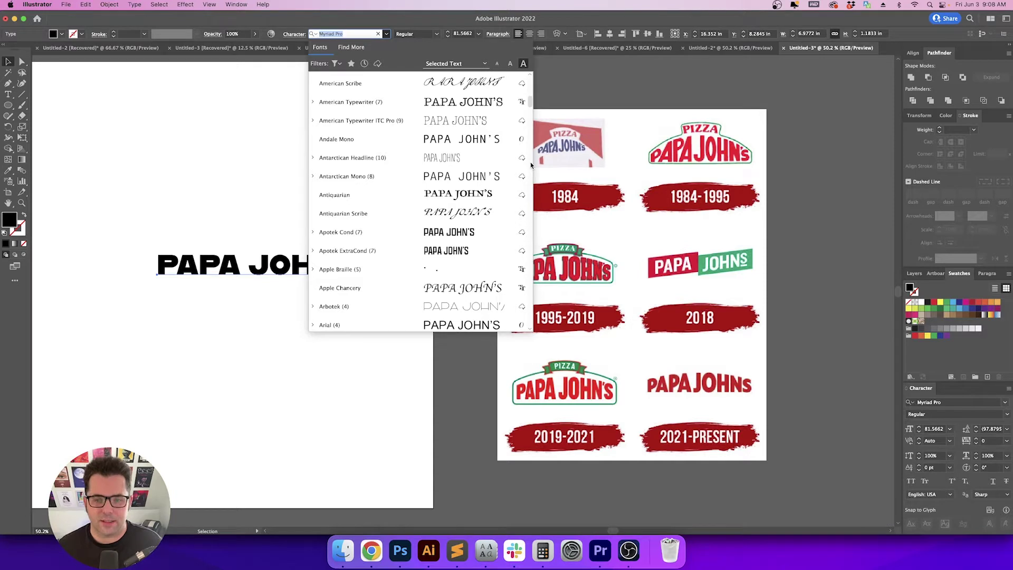
Filter the font list by classification to show only serif typefaces
{"action": "left_click", "coordinate": [337, 63]}
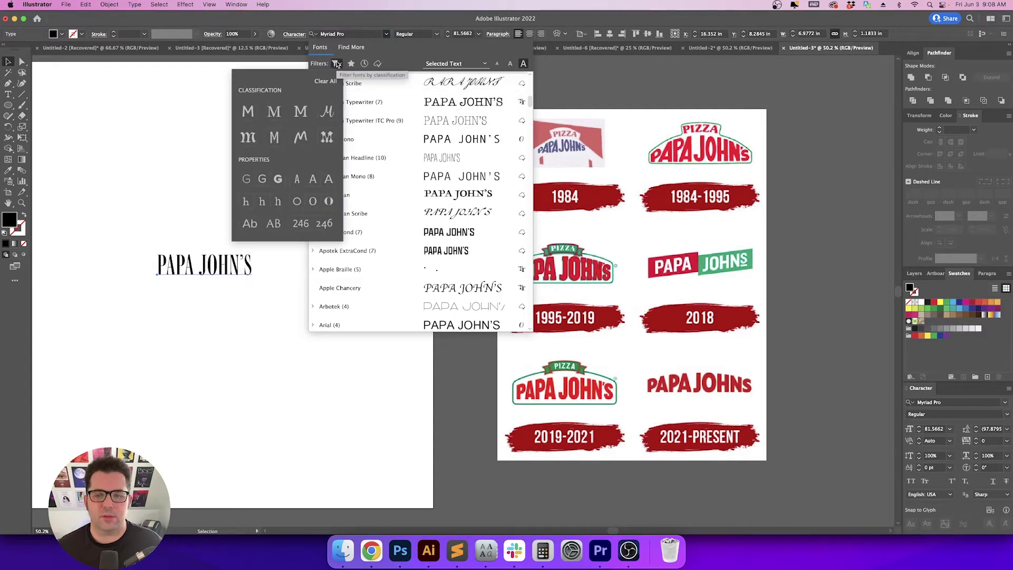
{"action": "left_click", "coordinate": [273, 112]}
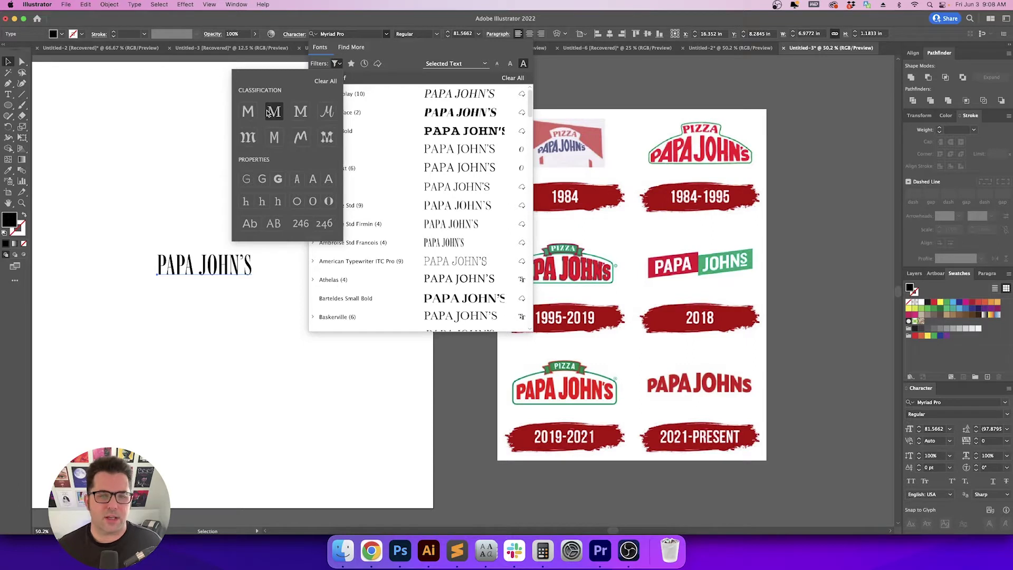
{"action": "left_click", "coordinate": [530, 108]}
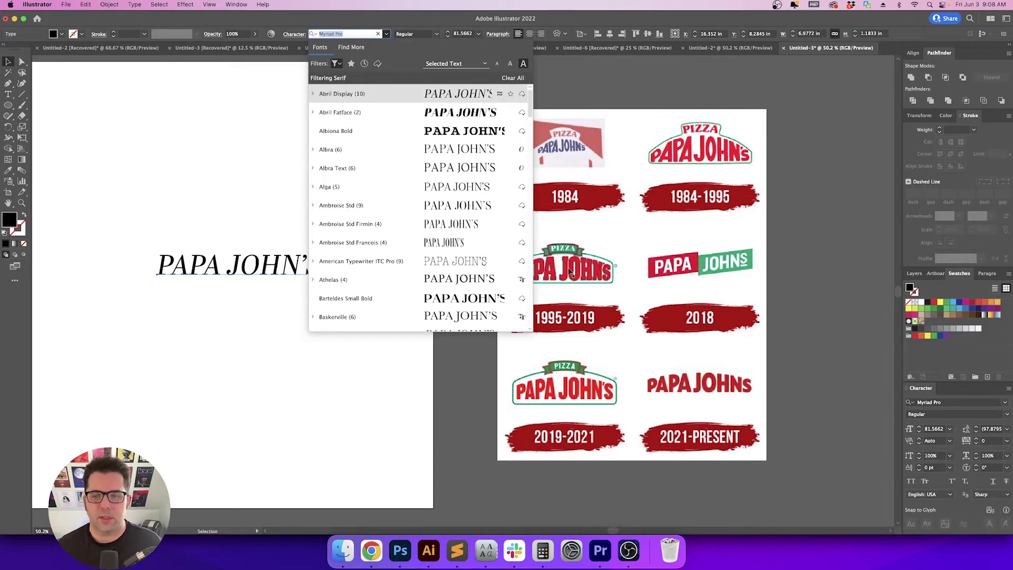
{"action": "key", "text": "Escape"}
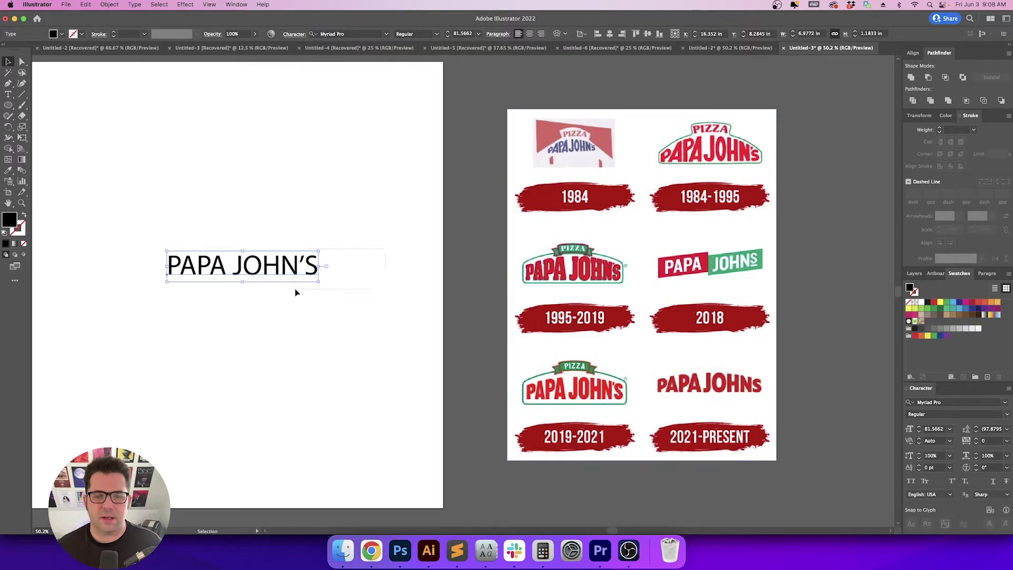
Preview the serif typefaces on the PAPA JOHN'S text, going through the filtered list from Abril Display to Weiss Std
{"action": "left_click", "coordinate": [386, 34]}
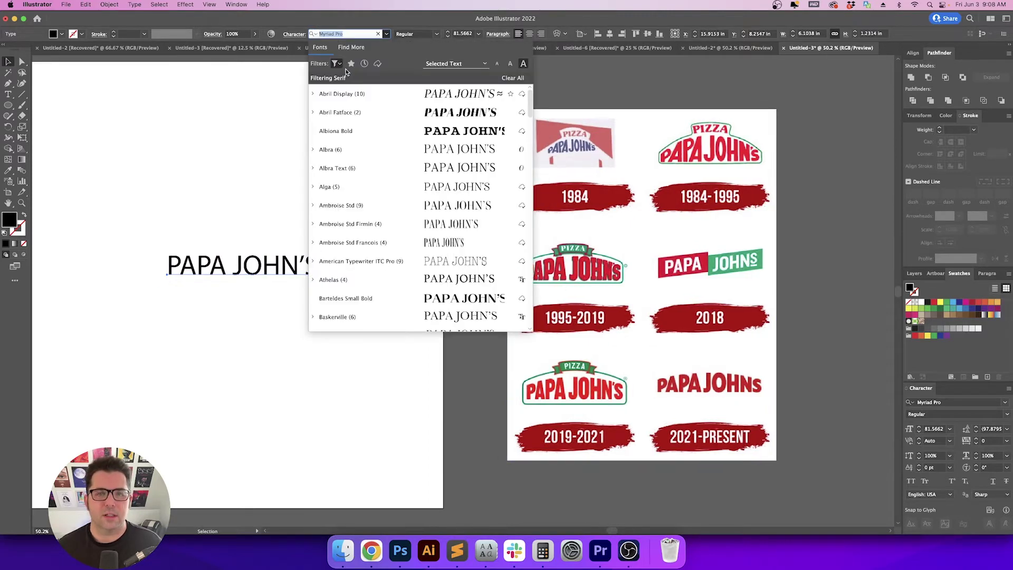
{"action": "key", "text": "Down"}
{"action": "key", "text": "Down"}
{"action": "key", "text": "Down"}
{"action": "key", "text": "Down"}
{"action": "key", "text": "Down"}
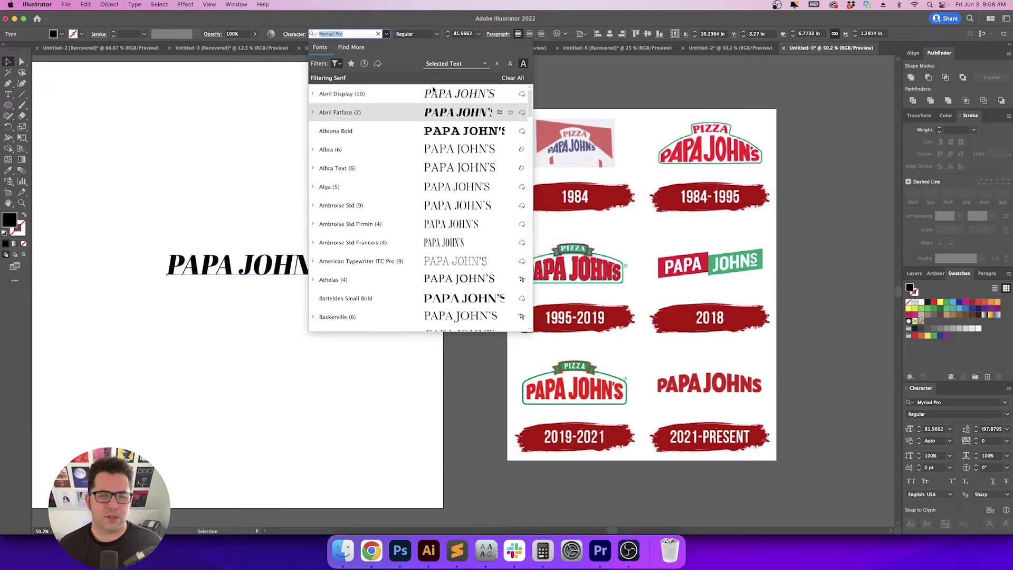
{"action": "key", "text": "Down"}
{"action": "key", "text": "Down"}
{"action": "key", "text": "Down"}
{"action": "key", "text": "Down"}
{"action": "key", "text": "Down"}
{"action": "key", "text": "Down"}
{"action": "key", "text": "Down"}
{"action": "key", "text": "Down"}
{"action": "key", "text": "Down"}
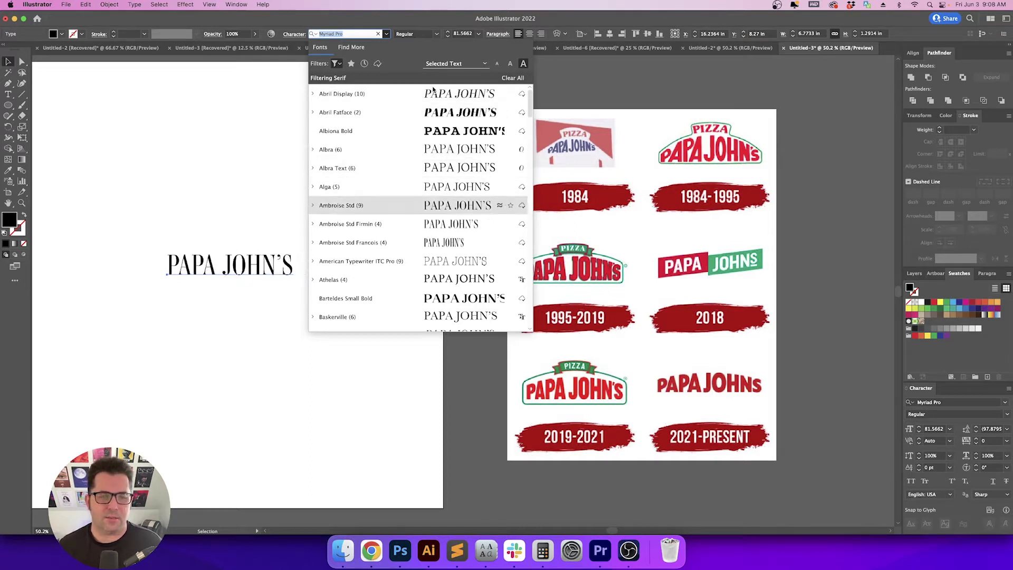
{"action": "key", "text": "Down"}
{"action": "key", "text": "Down"}
{"action": "key", "text": "Down"}
{"action": "key", "text": "Down"}
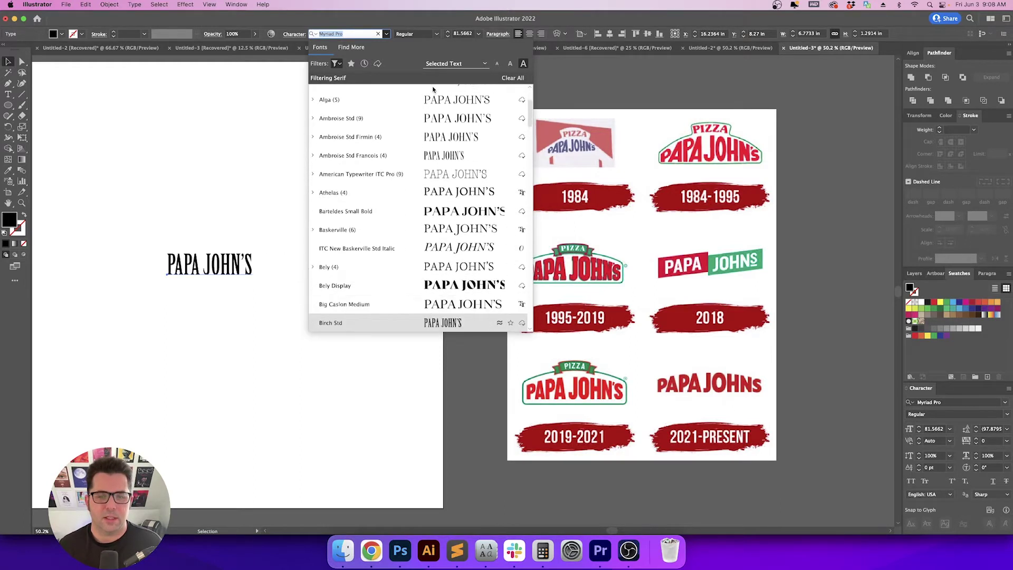
{"action": "key", "text": "Down"}
{"action": "key", "text": "Down"}
{"action": "key", "text": "Down"}
{"action": "key", "text": "Down"}
{"action": "key", "text": "Down"}
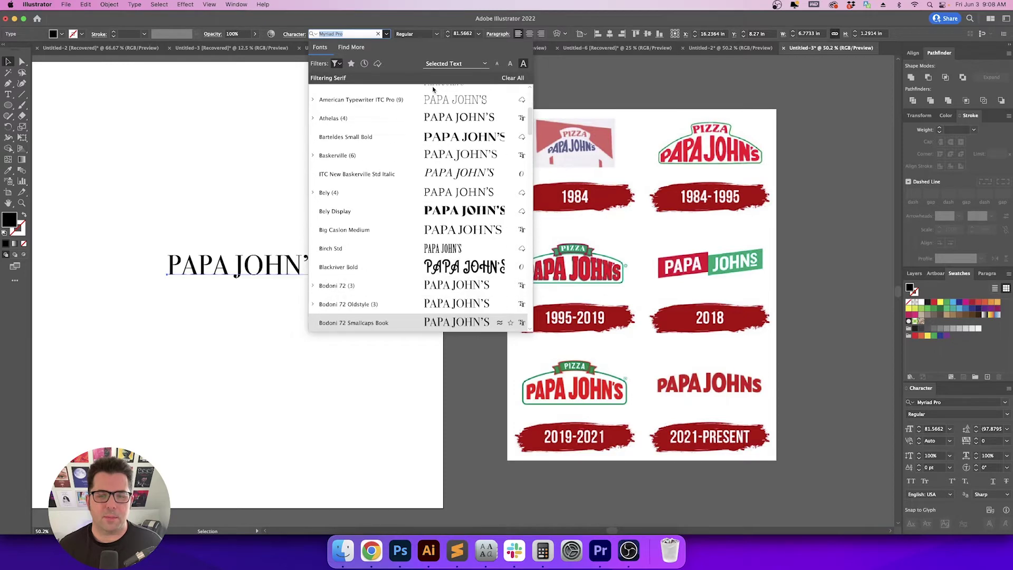
{"action": "key", "text": "Down"}
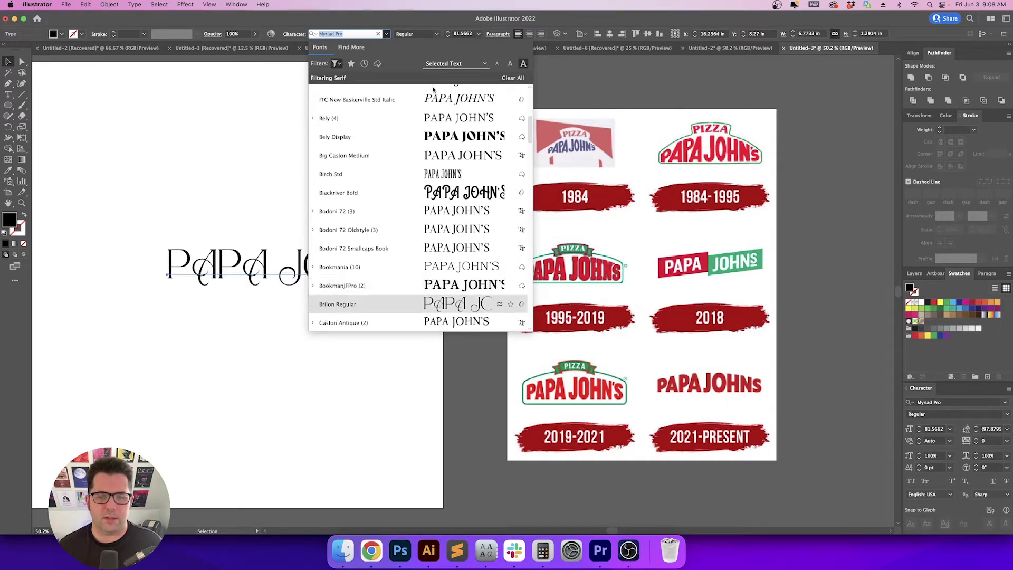
{"action": "key", "text": "Up"}
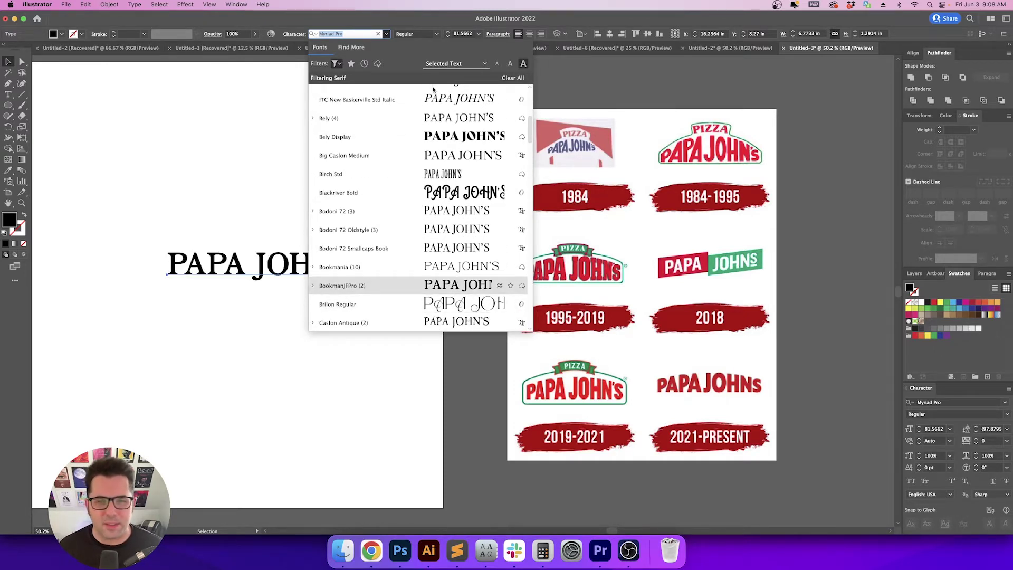
{"action": "key", "text": "Down"}
{"action": "key", "text": "Down"}
{"action": "key", "text": "Down"}
{"action": "key", "text": "Down"}
{"action": "key", "text": "Down"}
{"action": "key", "text": "Down"}
{"action": "key", "text": "Down"}
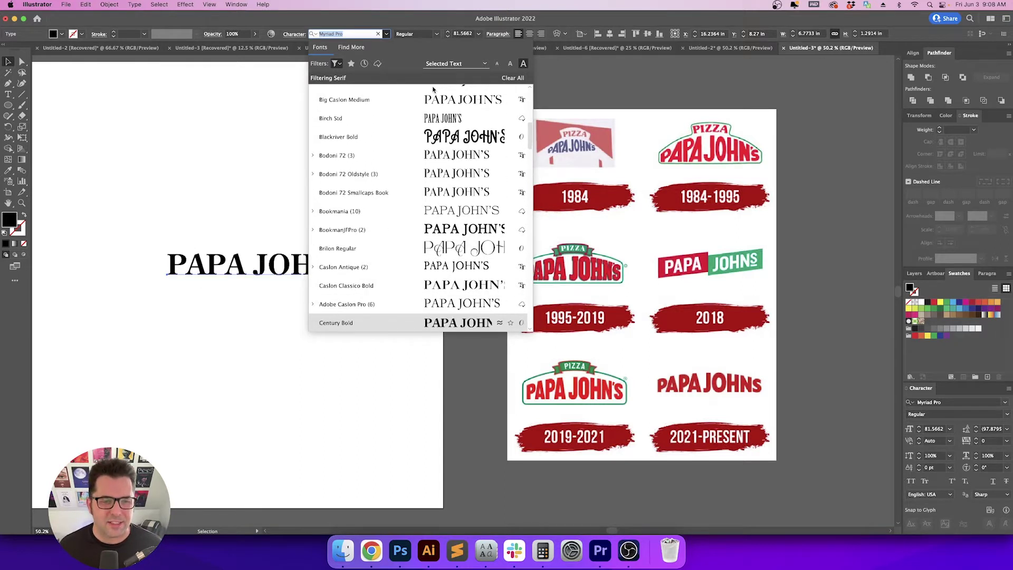
{"action": "key", "text": "Down"}
{"action": "key", "text": "Down"}
{"action": "key", "text": "Down"}
{"action": "key", "text": "Down"}
{"action": "key", "text": "Down"}
{"action": "key", "text": "Down"}
{"action": "key", "text": "Down"}
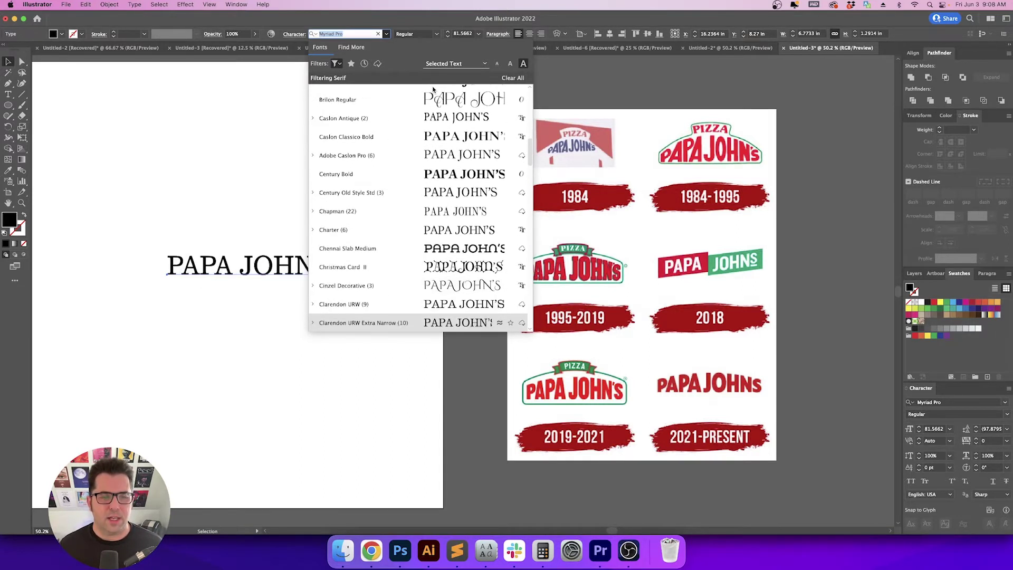
{"action": "key", "text": "Down"}
{"action": "key", "text": "Down"}
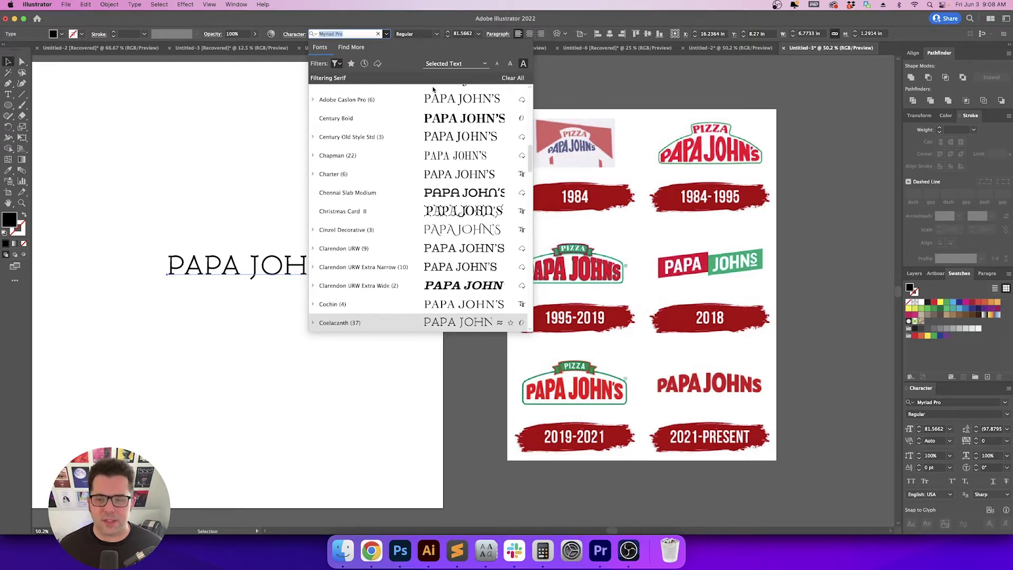
{"action": "key", "text": "Down"}
{"action": "key", "text": "Down"}
{"action": "key", "text": "Down"}
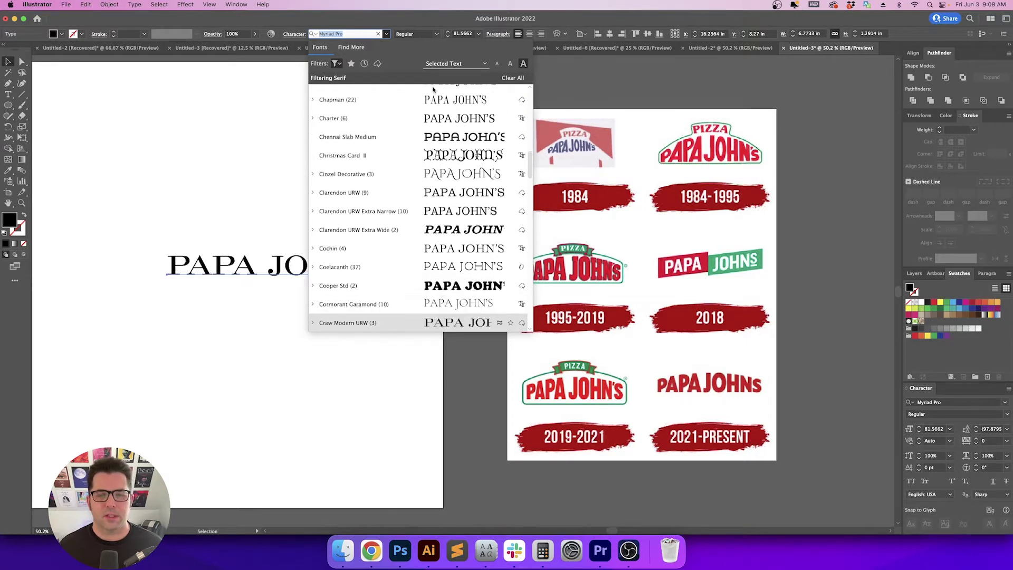
{"action": "key", "text": "Down"}
{"action": "key", "text": "Down"}
{"action": "key", "text": "Down"}
{"action": "key", "text": "Down"}
{"action": "key", "text": "Down"}
{"action": "key", "text": "Down"}
{"action": "key", "text": "Down"}
{"action": "key", "text": "Down"}
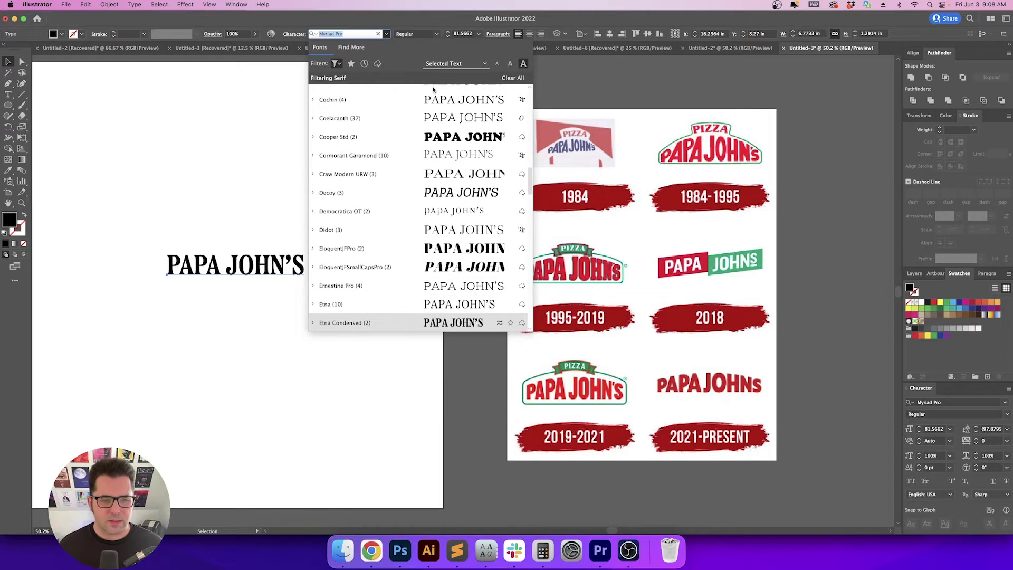
{"action": "key", "text": "Down"}
{"action": "key", "text": "Down"}
{"action": "key", "text": "Down"}
{"action": "key", "text": "Down"}
{"action": "key", "text": "Down"}
{"action": "key", "text": "Down"}
{"action": "key", "text": "Down"}
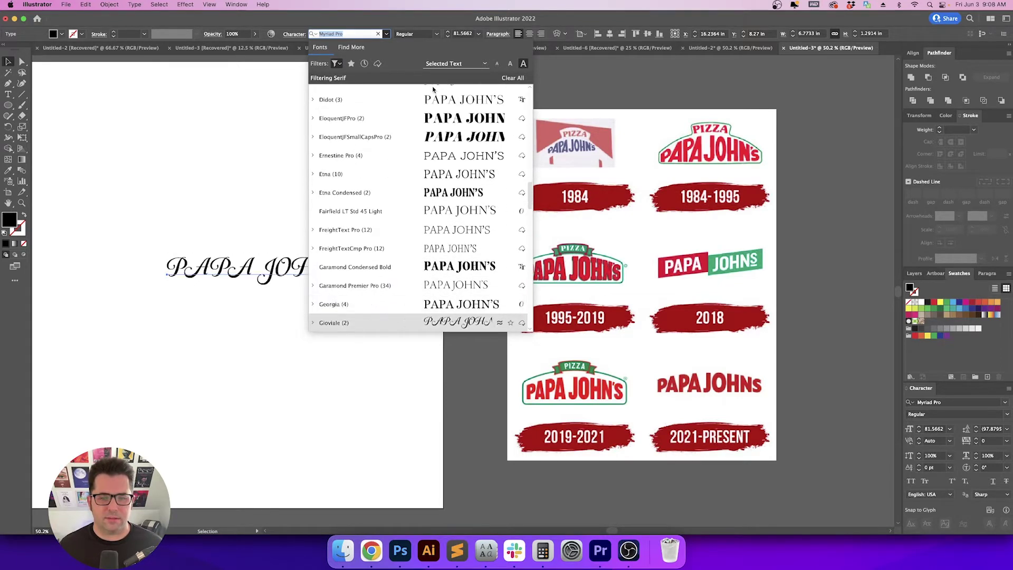
{"action": "key", "text": "Down"}
{"action": "key", "text": "Down"}
{"action": "key", "text": "Down"}
{"action": "key", "text": "Down"}
{"action": "key", "text": "Down"}
{"action": "key", "text": "Down"}
{"action": "key", "text": "Down"}
{"action": "key", "text": "Down"}
{"action": "key", "text": "Down"}
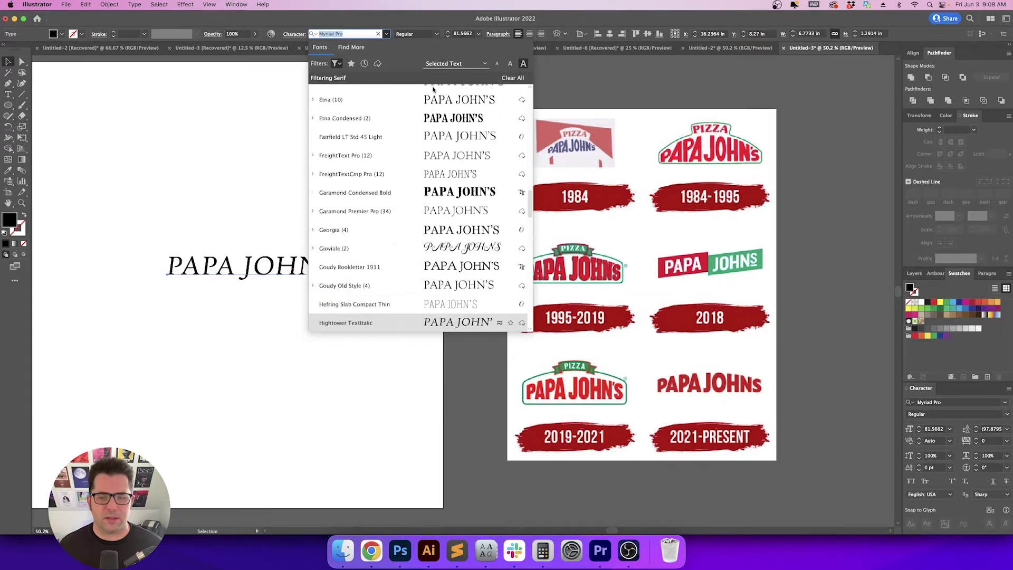
{"action": "key", "text": "Down"}
{"action": "key", "text": "Down"}
{"action": "key", "text": "Down"}
{"action": "key", "text": "Down"}
{"action": "key", "text": "Down"}
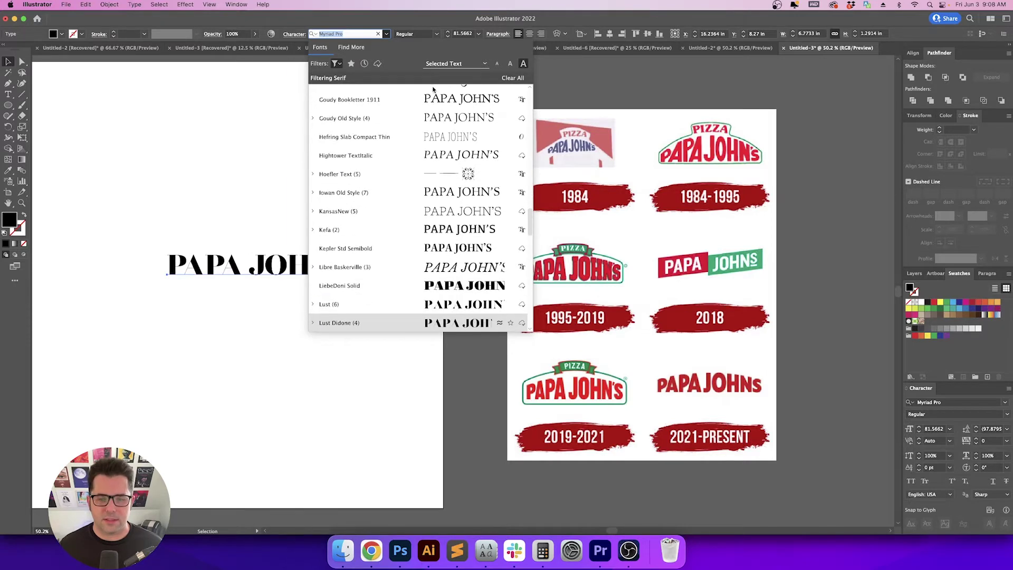
{"action": "key", "text": "Down"}
{"action": "key", "text": "Down"}
{"action": "key", "text": "Down"}
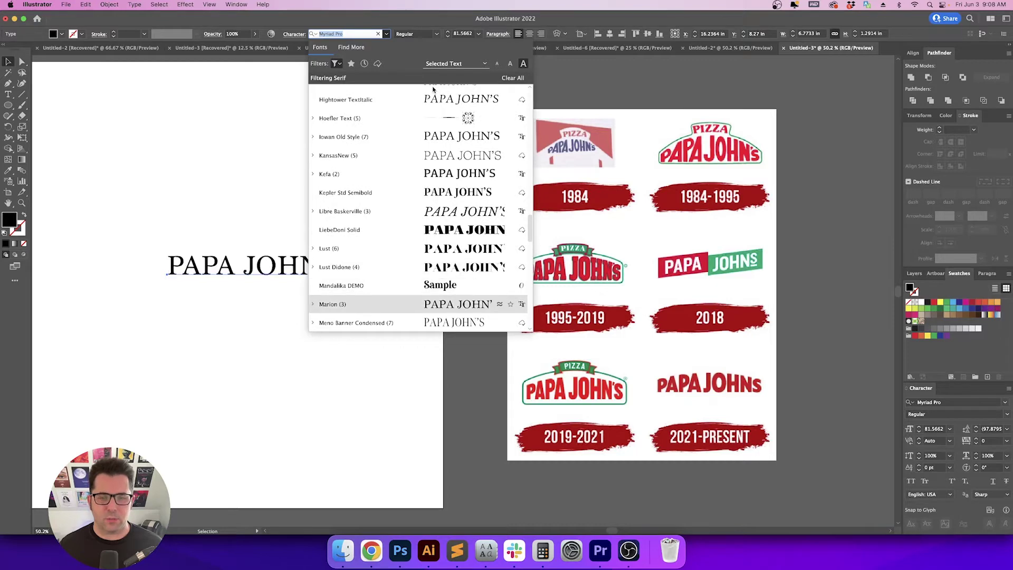
{"action": "key", "text": "Down"}
{"action": "key", "text": "Down"}
{"action": "key", "text": "Down"}
{"action": "key", "text": "Down"}
{"action": "key", "text": "Down"}
{"action": "key", "text": "Down"}
{"action": "key", "text": "Down"}
{"action": "key", "text": "Down"}
{"action": "key", "text": "Down"}
{"action": "key", "text": "Down"}
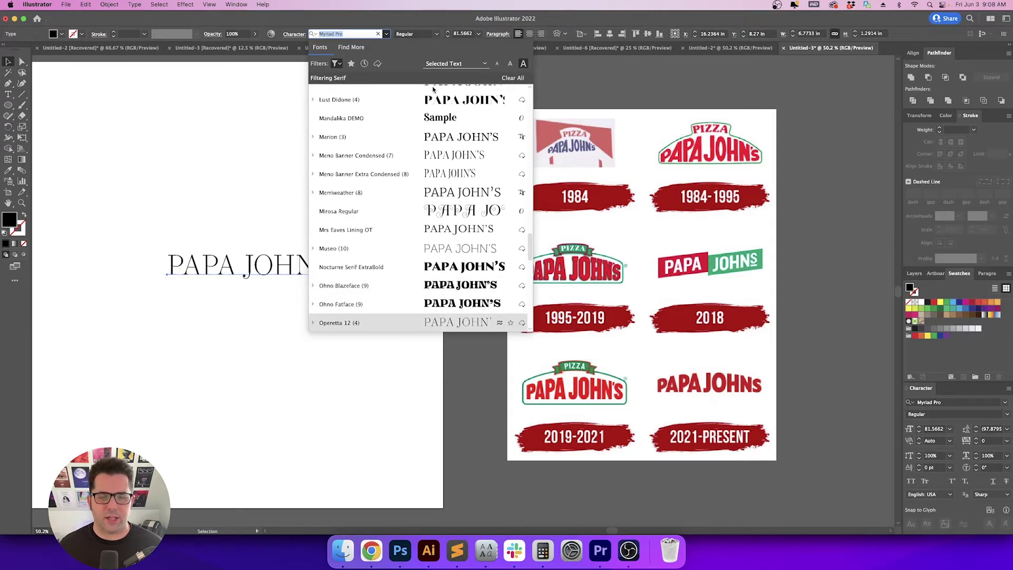
{"action": "key", "text": "Down"}
{"action": "key", "text": "Down"}
{"action": "key", "text": "Down"}
{"action": "key", "text": "Down"}
{"action": "key", "text": "Down"}
{"action": "key", "text": "Down"}
{"action": "key", "text": "Down"}
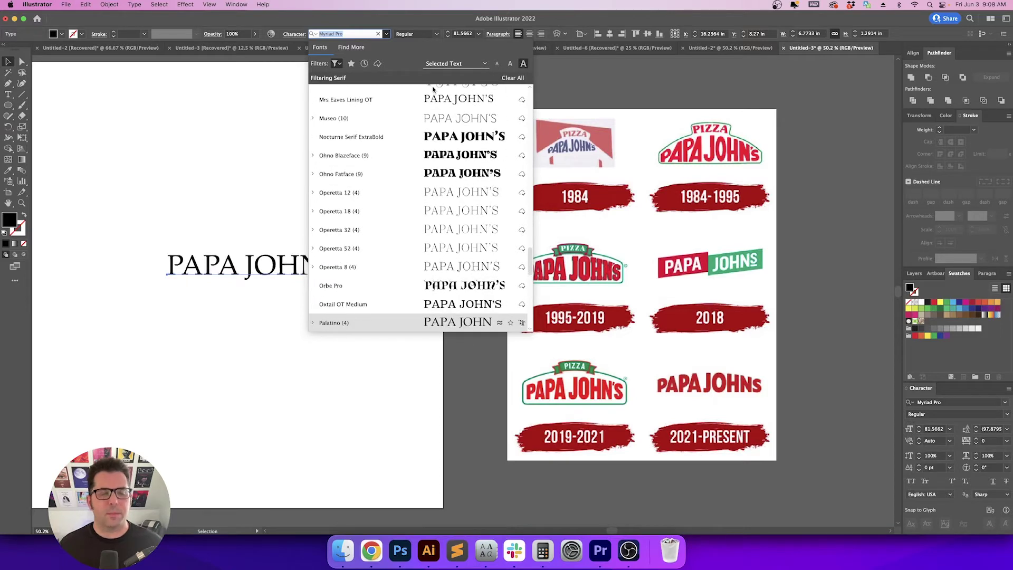
{"action": "key", "text": "Down"}
{"action": "key", "text": "Down"}
{"action": "key", "text": "Down"}
{"action": "key", "text": "Down"}
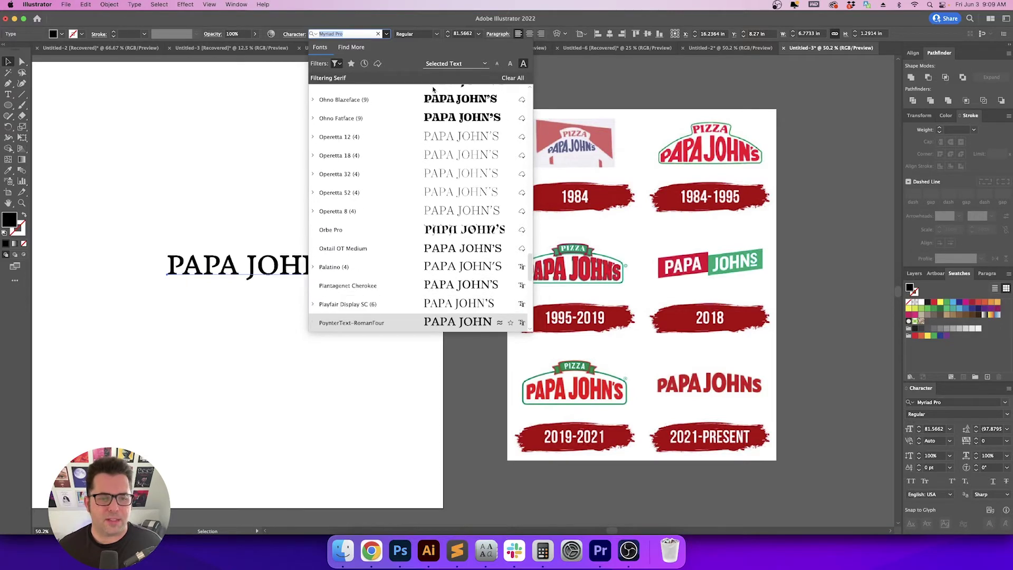
{"action": "key", "text": "Down"}
{"action": "key", "text": "Down"}
{"action": "key", "text": "Down"}
{"action": "key", "text": "Down"}
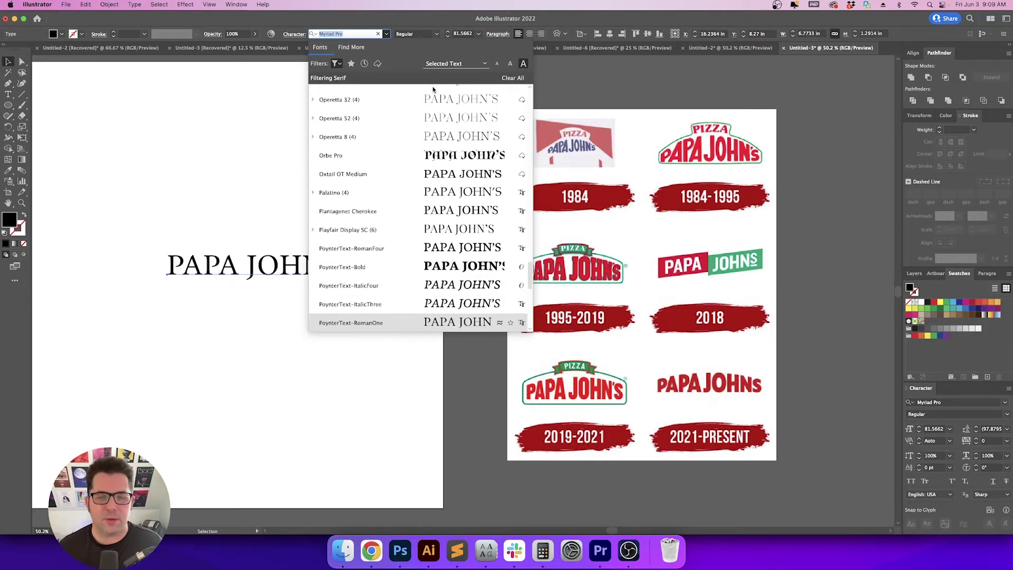
{"action": "key", "text": "Down"}
{"action": "key", "text": "Down"}
{"action": "key", "text": "Down"}
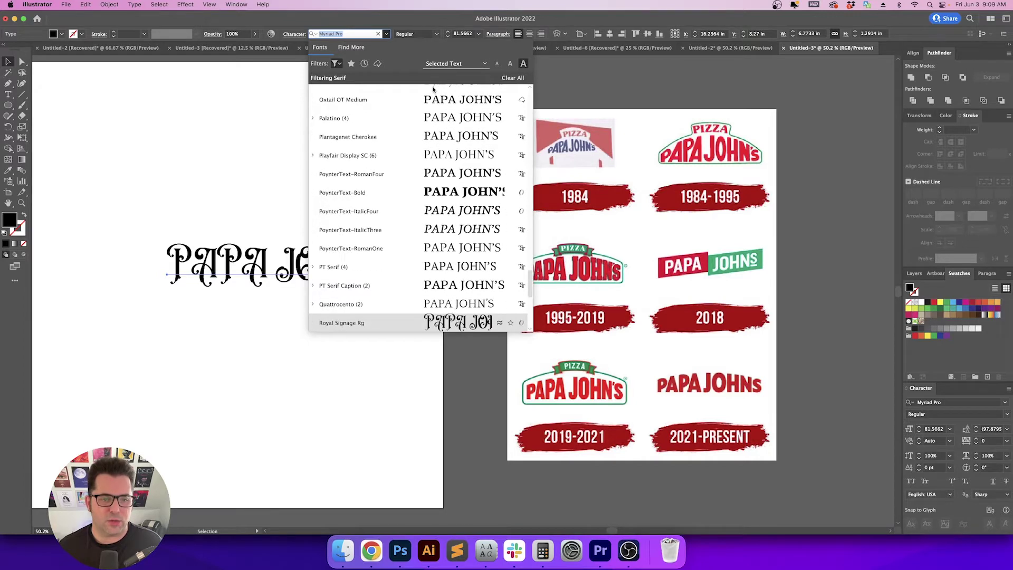
{"action": "key", "text": "Down"}
{"action": "key", "text": "Down"}
{"action": "key", "text": "Down"}
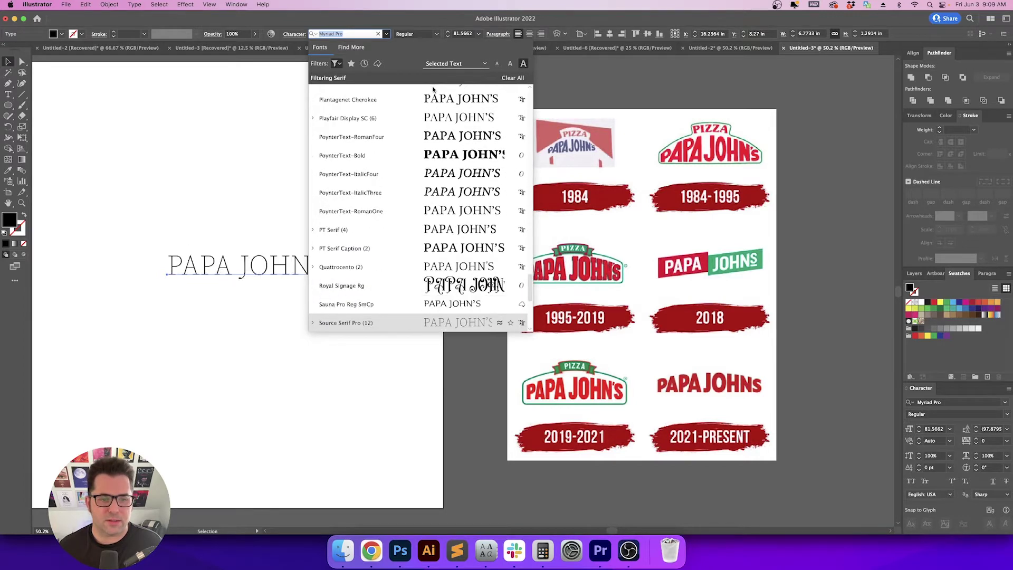
{"action": "key", "text": "Down"}
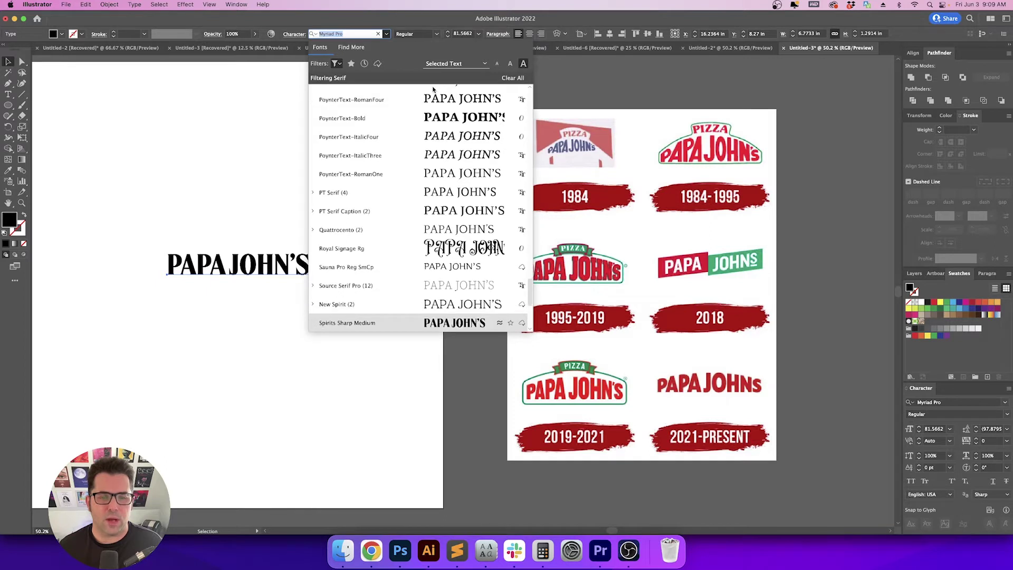
{"action": "key", "text": "Up"}
{"action": "key", "text": "Down"}
{"action": "key", "text": "Down"}
{"action": "key", "text": "Down"}
{"action": "key", "text": "Down"}
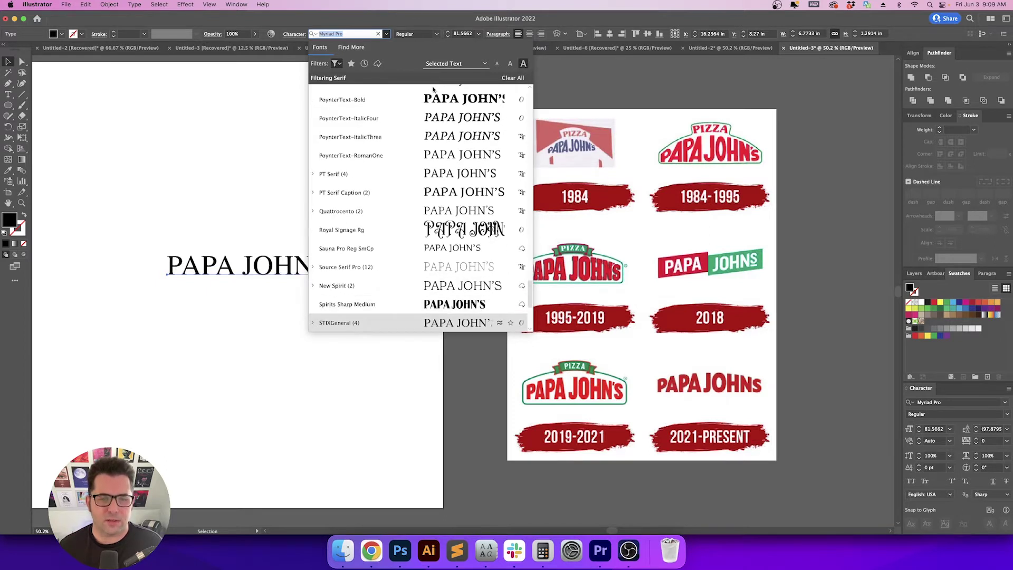
{"action": "key", "text": "Down"}
{"action": "key", "text": "Down"}
{"action": "key", "text": "Down"}
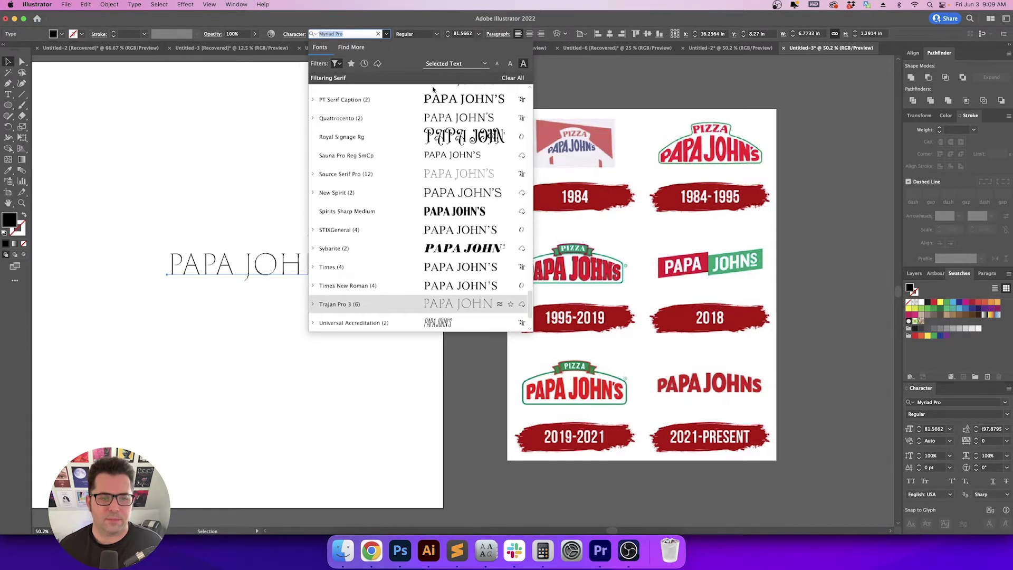
{"action": "key", "text": "Up"}
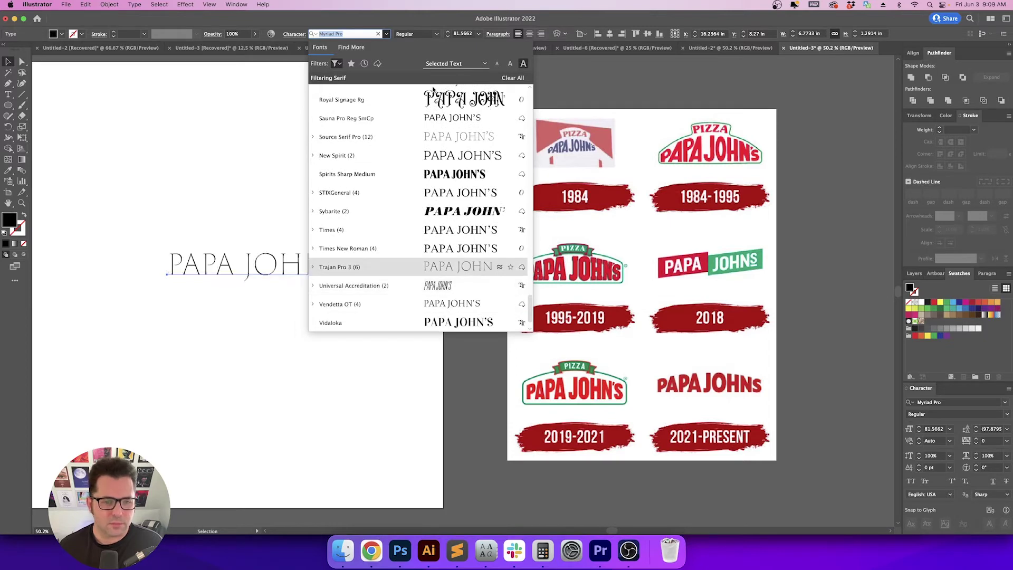
{"action": "key", "text": "Down"}
{"action": "key", "text": "Down"}
{"action": "key", "text": "Down"}
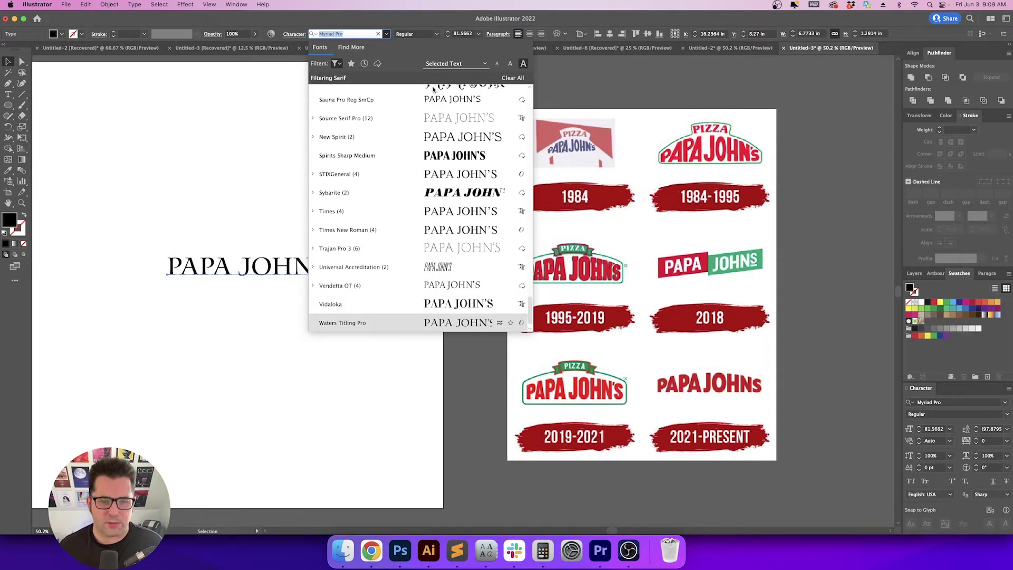
{"action": "key", "text": "Down"}
{"action": "key", "text": "Up"}
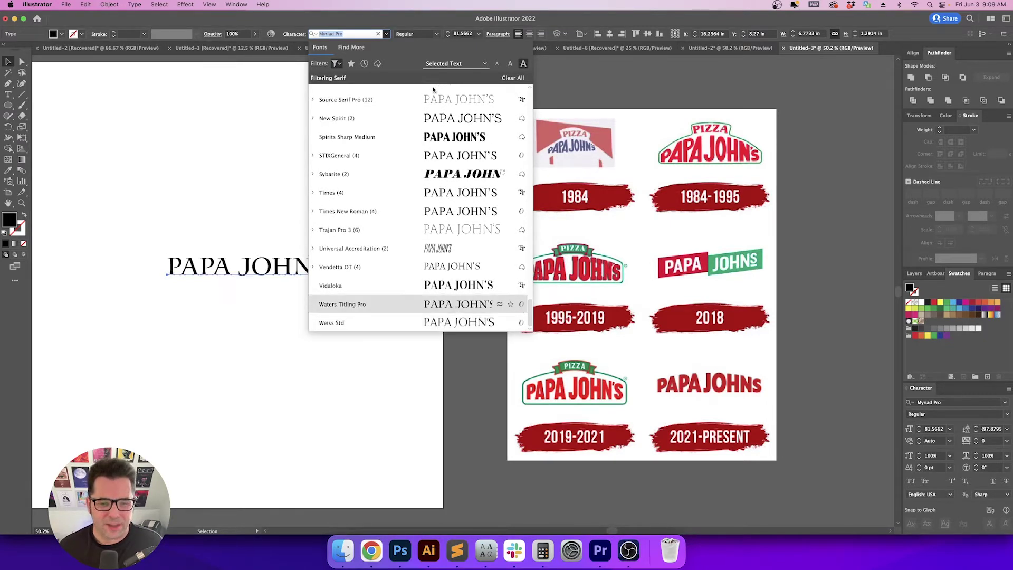
Go back up the serif list and apply the Sybarite typeface in Small Italic to the PAPA JOHN'S text
{"action": "key", "text": "Up"}
{"action": "key", "text": "Up"}
{"action": "key", "text": "Up"}
{"action": "key", "text": "Up"}
{"action": "key", "text": "Up"}
{"action": "key", "text": "Up"}
{"action": "key", "text": "Up"}
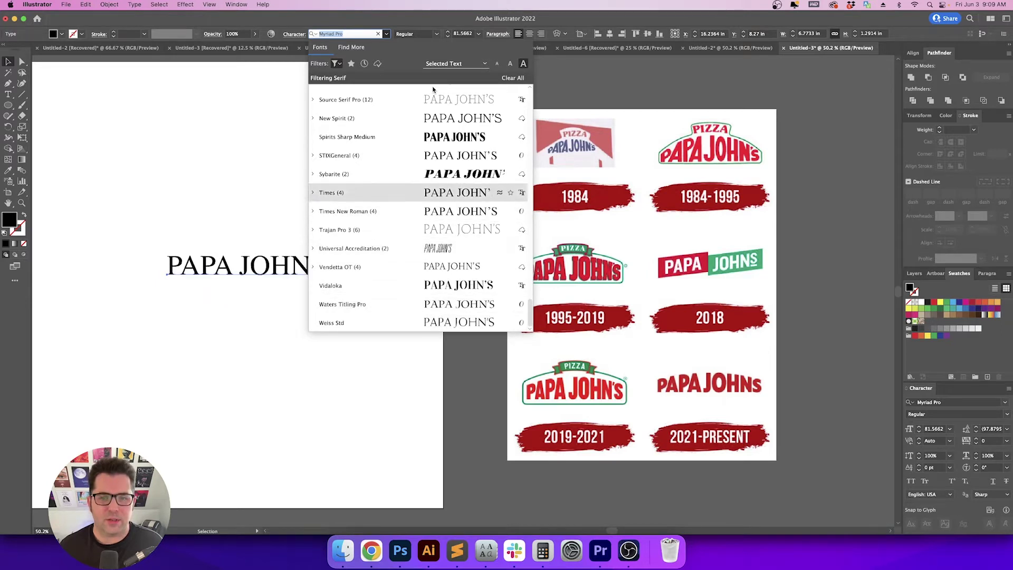
{"action": "key", "text": "Return"}
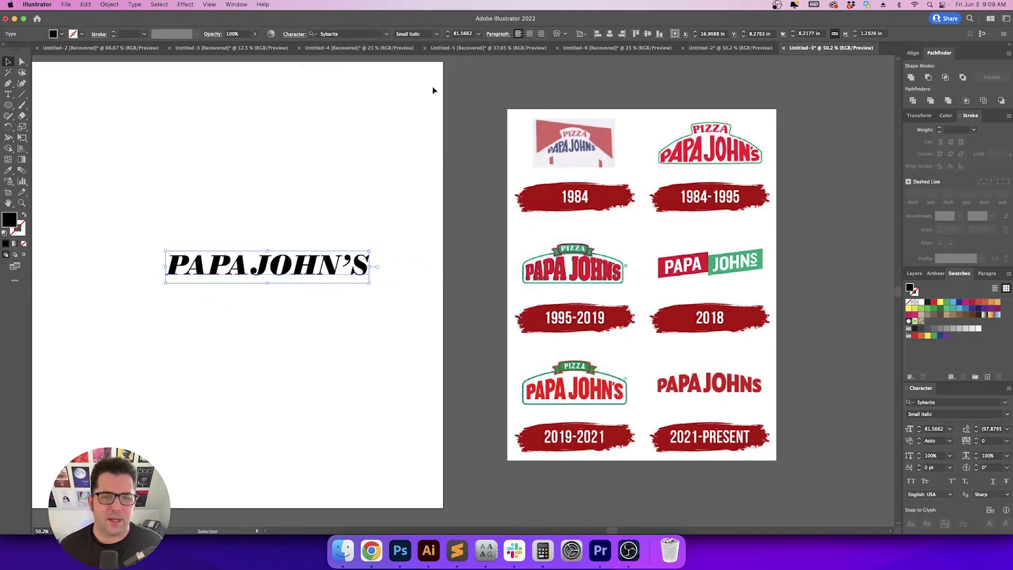
Set the Sybarite style of the PAPA JOHN'S text to Huge and move the text slightly up and to the right
{"action": "left_click", "coordinate": [436, 33]}
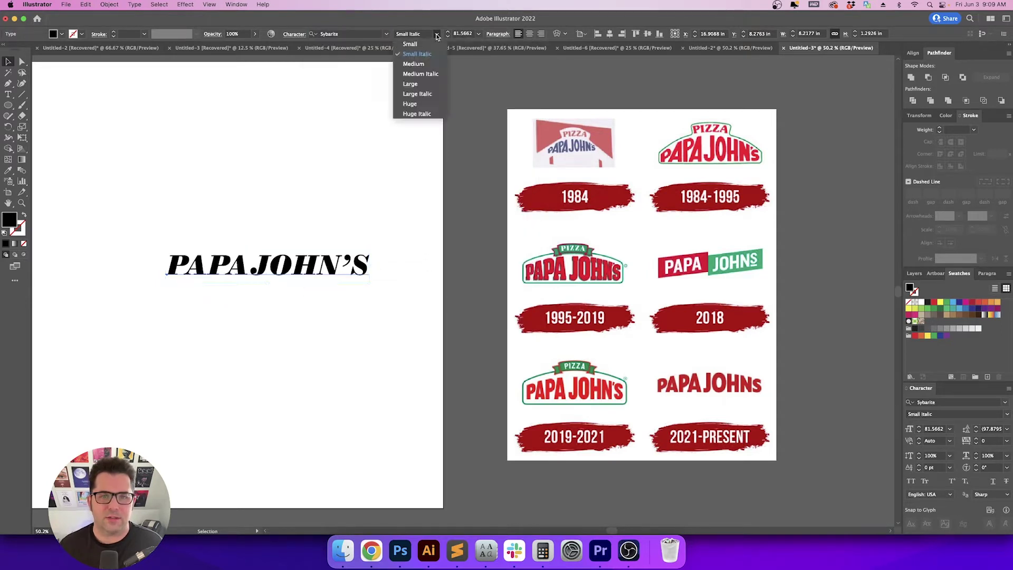
{"action": "left_click", "coordinate": [422, 105]}
{"action": "left_click", "coordinate": [359, 233]}
{"action": "left_click_drag", "start_coordinate": [334, 264], "coordinate": [365, 246]}
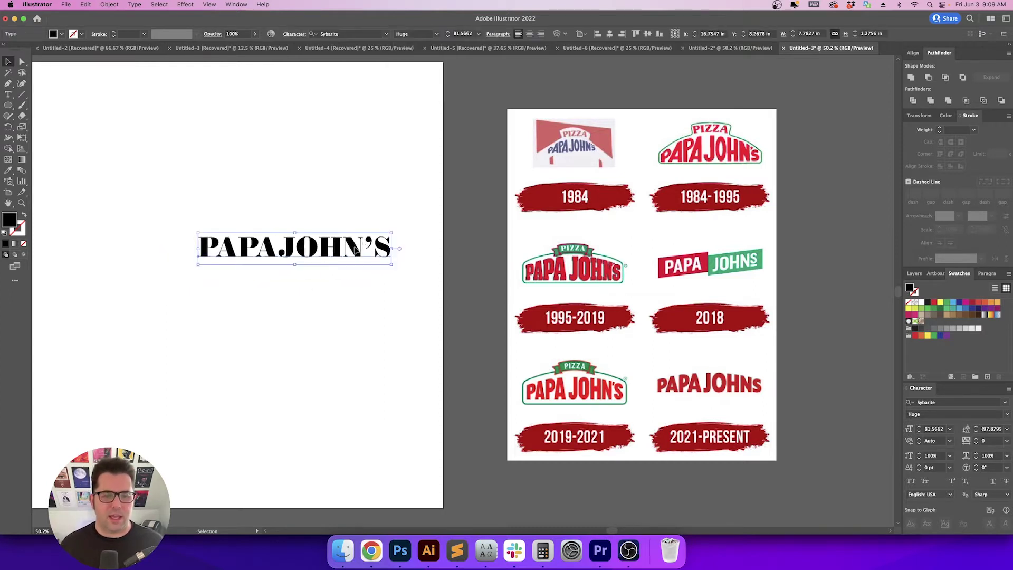
Break the text between PAPA and JOHN'S so the two words stack on separate lines
{"action": "key", "text": "t"}
{"action": "left_click", "coordinate": [279, 244]}
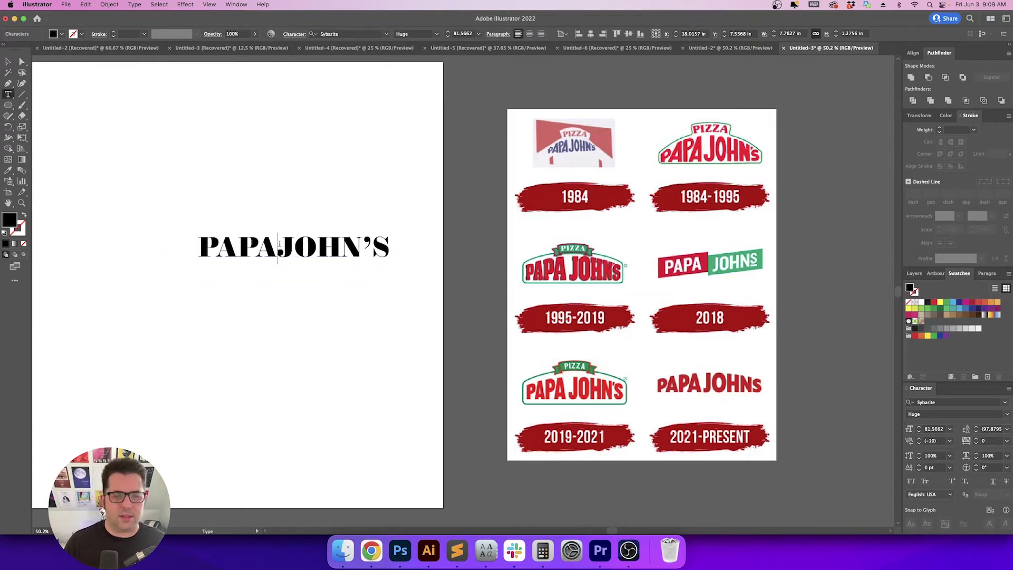
{"action": "key", "text": "Return"}
{"action": "key", "text": "Escape"}
{"action": "left_click", "coordinate": [349, 188]}
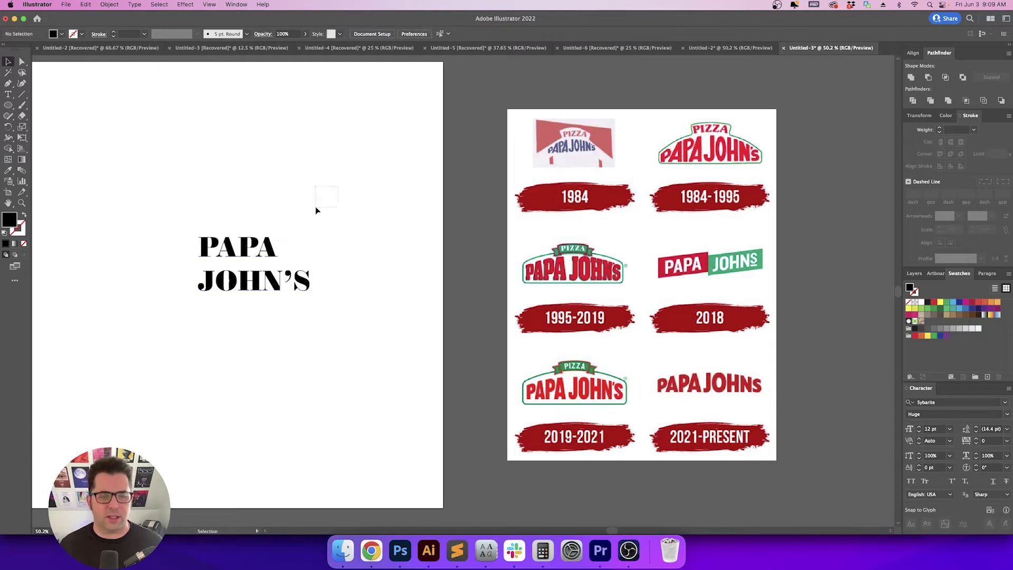
Center-align the two lines of the PAPA JOHN'S text and deselect it
{"action": "left_click_drag", "start_coordinate": [316, 210], "coordinate": [269, 249]}
{"action": "left_click", "coordinate": [533, 33]}
{"action": "left_click", "coordinate": [307, 199]}
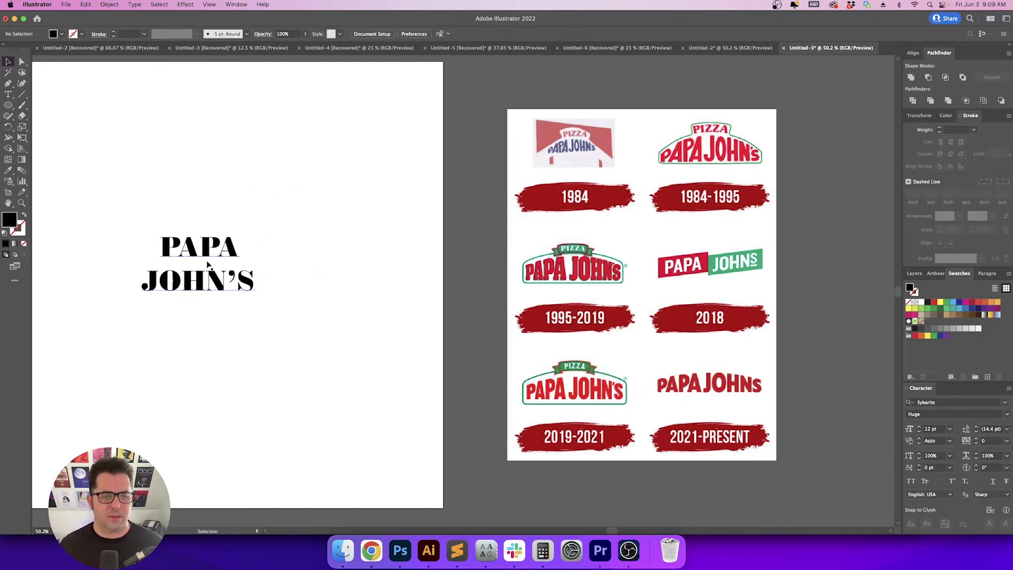
Move the PAPA JOHN'S text up and to the right and scale it up to about 162 pt, roughly 9 in wide
{"action": "left_click_drag", "start_coordinate": [207, 264], "coordinate": [281, 239]}
{"action": "left_click_drag", "start_coordinate": [331, 276], "coordinate": [391, 319]}
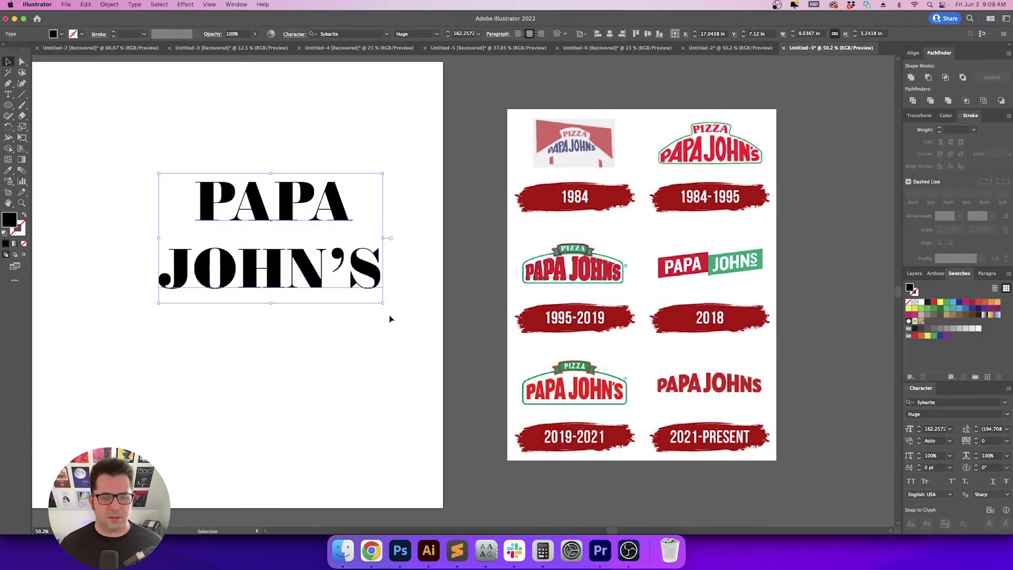
{"action": "left_click", "coordinate": [390, 319]}
{"action": "left_click", "coordinate": [328, 186]}
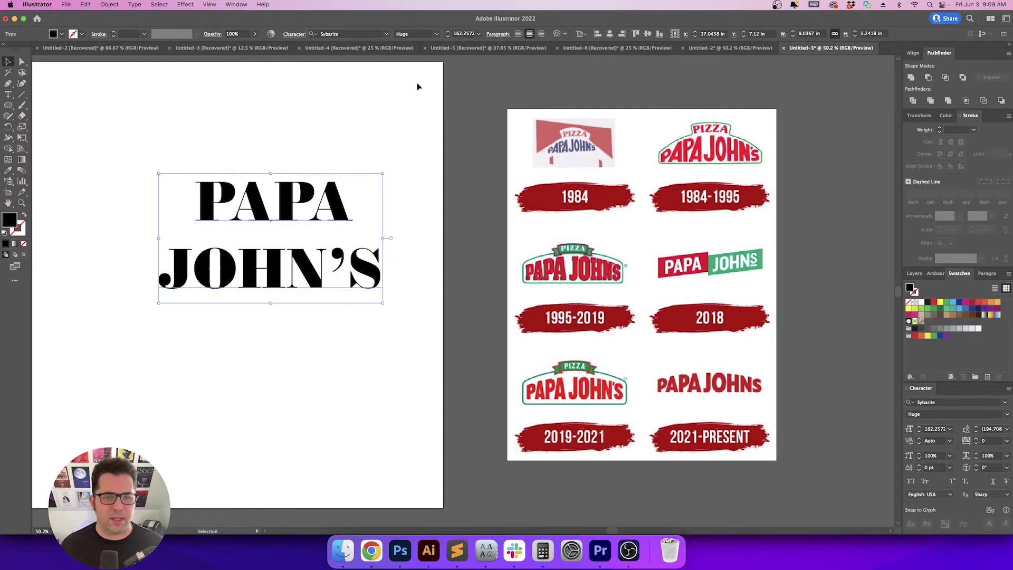
Try the BookmanJFPro typeface in Roman on the PAPA JOHN'S text and check which other styles it offers
{"action": "left_click", "coordinate": [387, 34]}
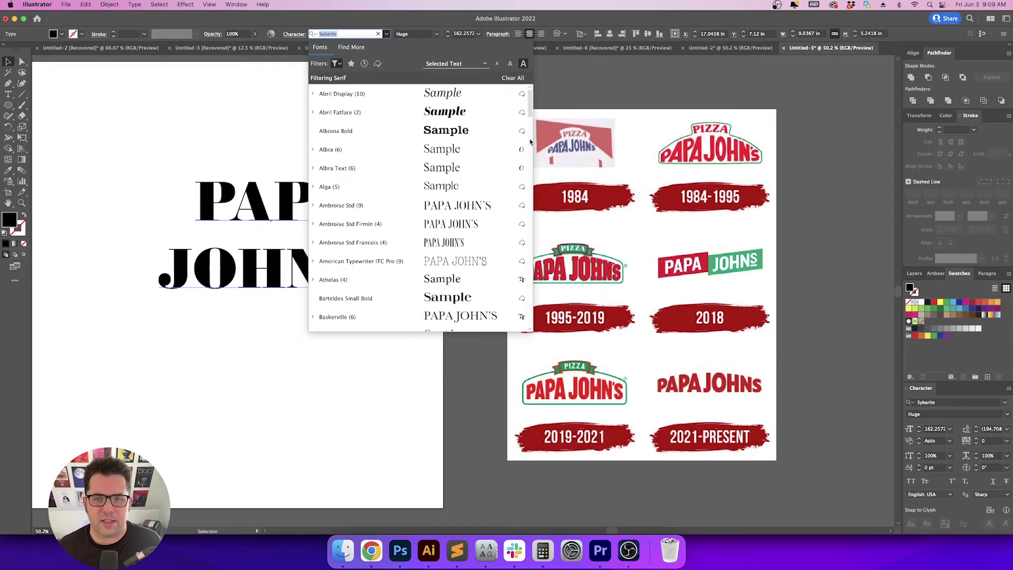
{"action": "scroll", "coordinate": [471, 127], "scroll_direction": "down", "scroll_amount": 5}
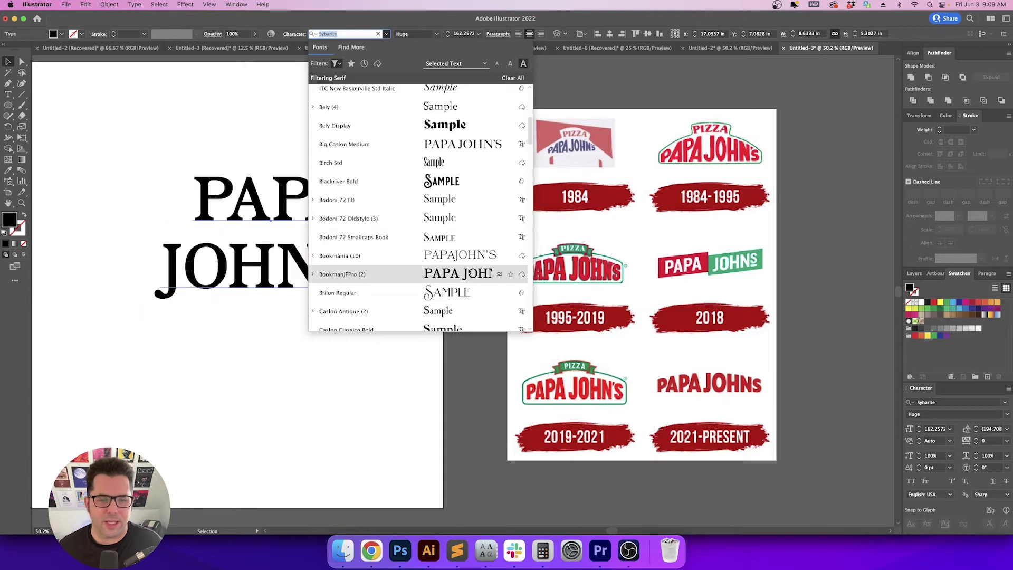
{"action": "left_click", "coordinate": [480, 274]}
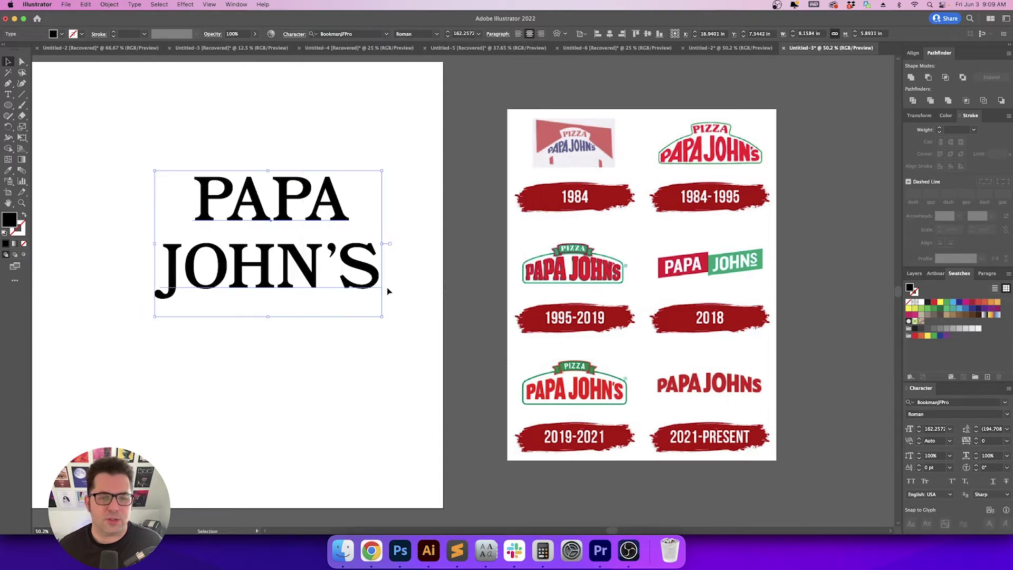
{"action": "left_click", "coordinate": [387, 287]}
{"action": "left_click_drag", "start_coordinate": [400, 193], "coordinate": [361, 229]}
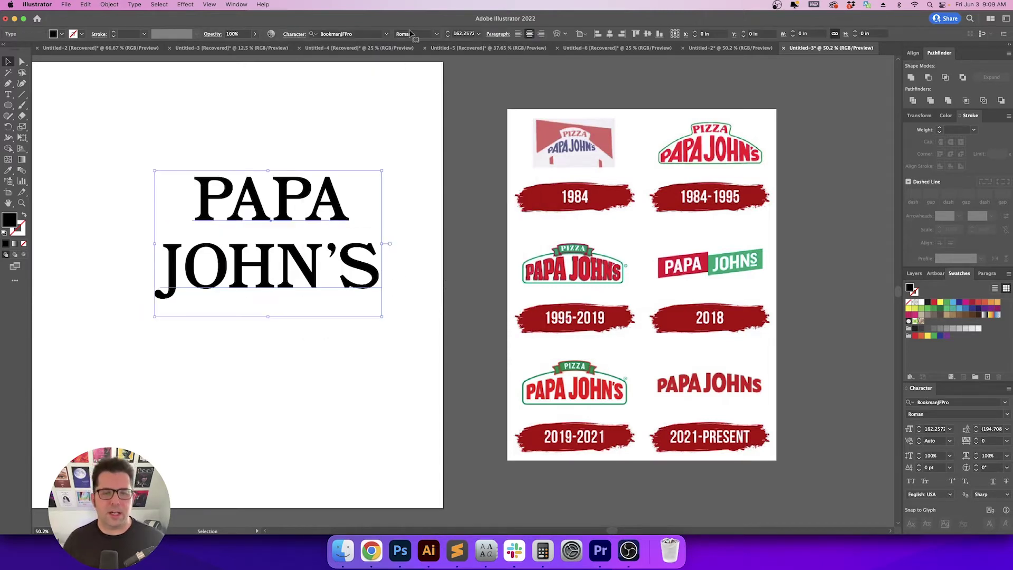
{"action": "left_click", "coordinate": [437, 34]}
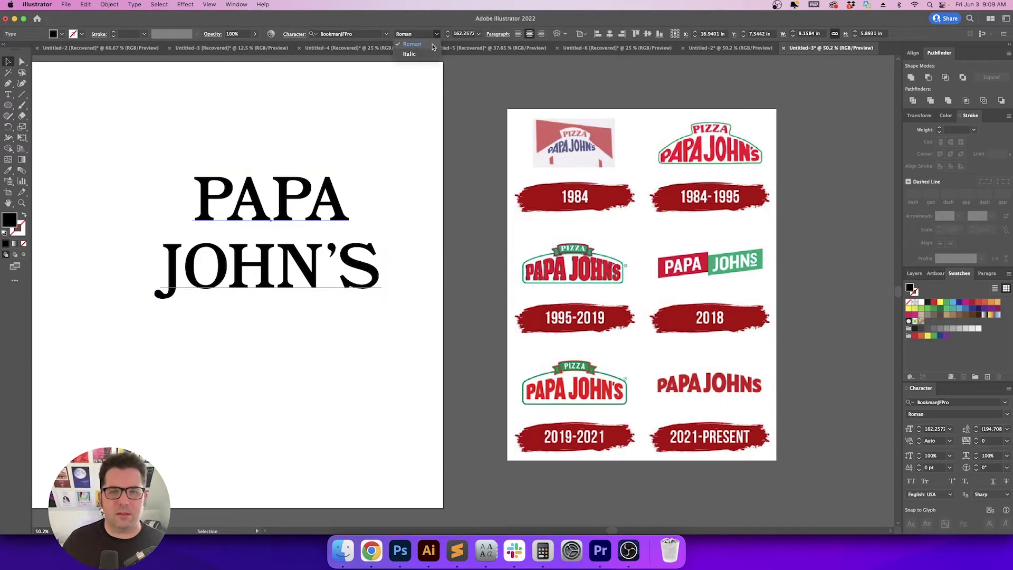
{"action": "left_click", "coordinate": [437, 36]}
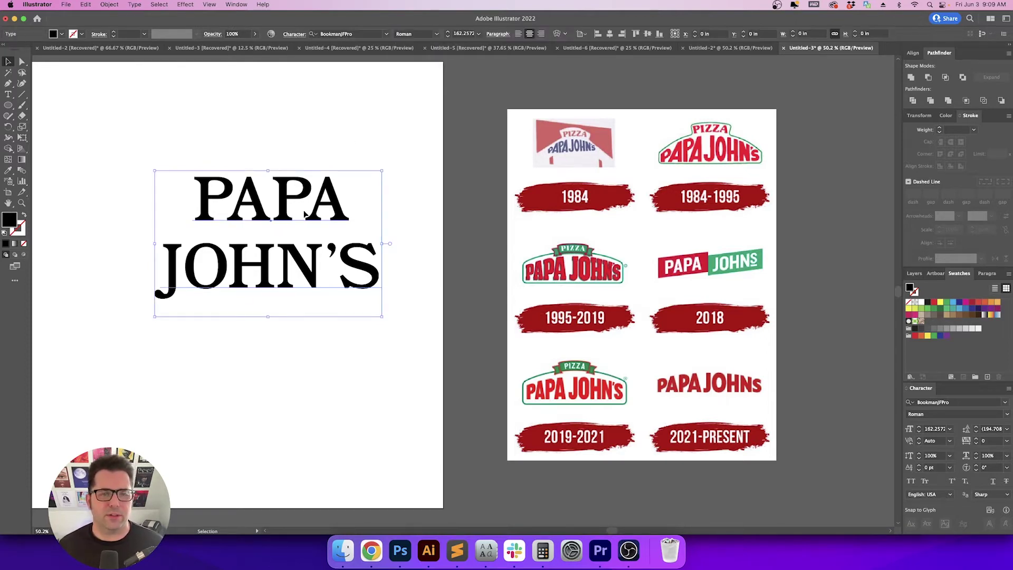
Browse further down the serif fonts and try LiebeDoni Solid on the PAPA JOHN'S text
{"action": "left_click", "coordinate": [387, 34]}
{"action": "left_click_drag", "start_coordinate": [530, 109], "coordinate": [535, 201]}
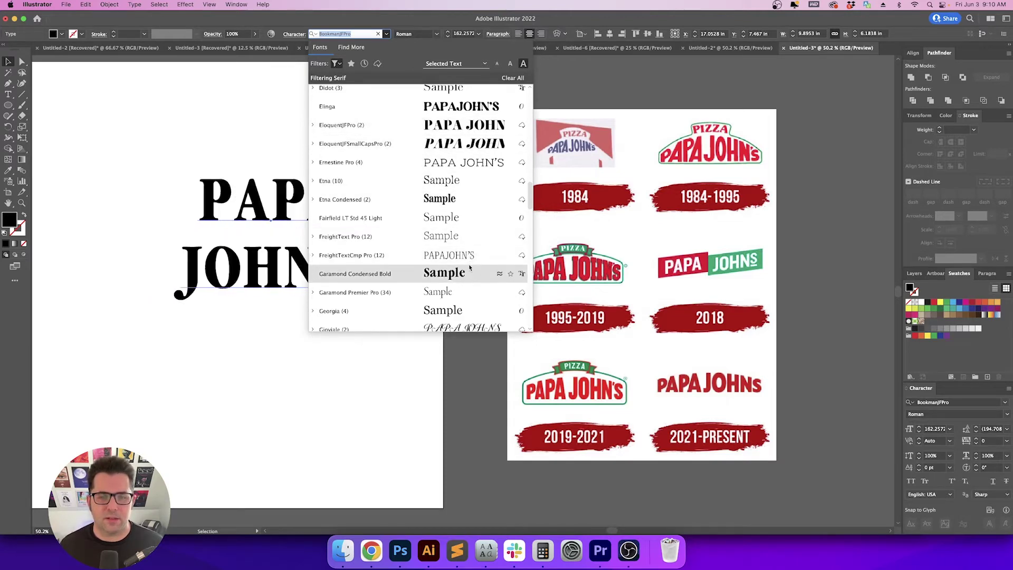
{"action": "scroll", "coordinate": [531, 272], "scroll_direction": "down", "scroll_amount": 5}
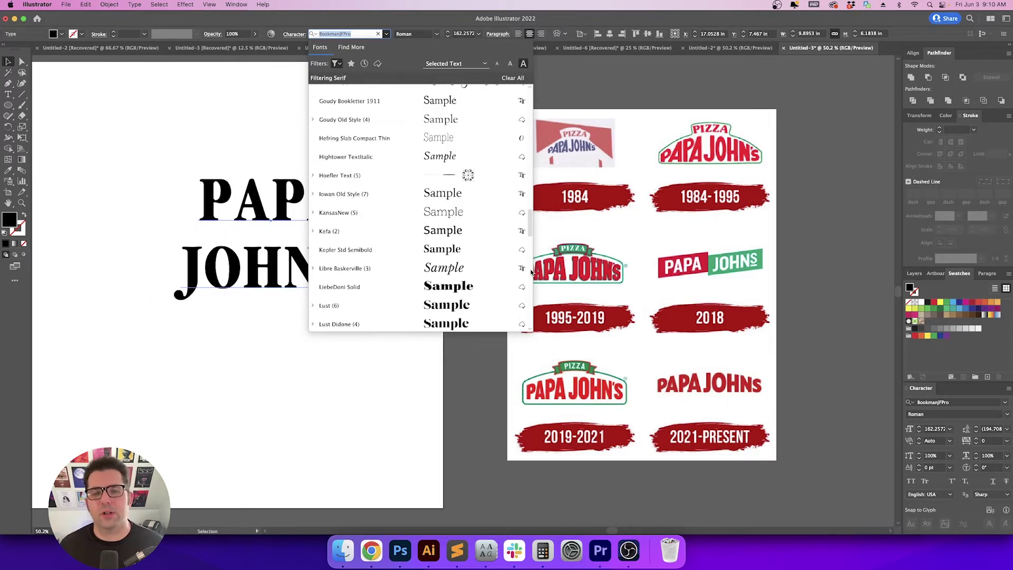
{"action": "left_click", "coordinate": [480, 295]}
{"action": "left_click", "coordinate": [444, 161]}
{"action": "left_click", "coordinate": [227, 302]}
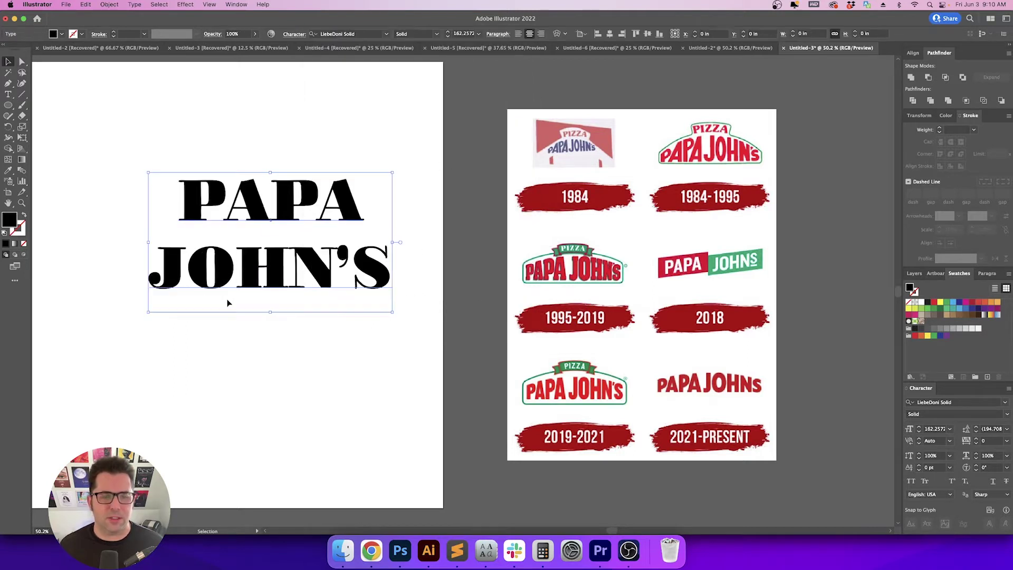
Browse the whole serif font list and try Ohno Fatface in 12 Pt on the PAPA JOHN'S text
{"action": "left_click", "coordinate": [386, 34]}
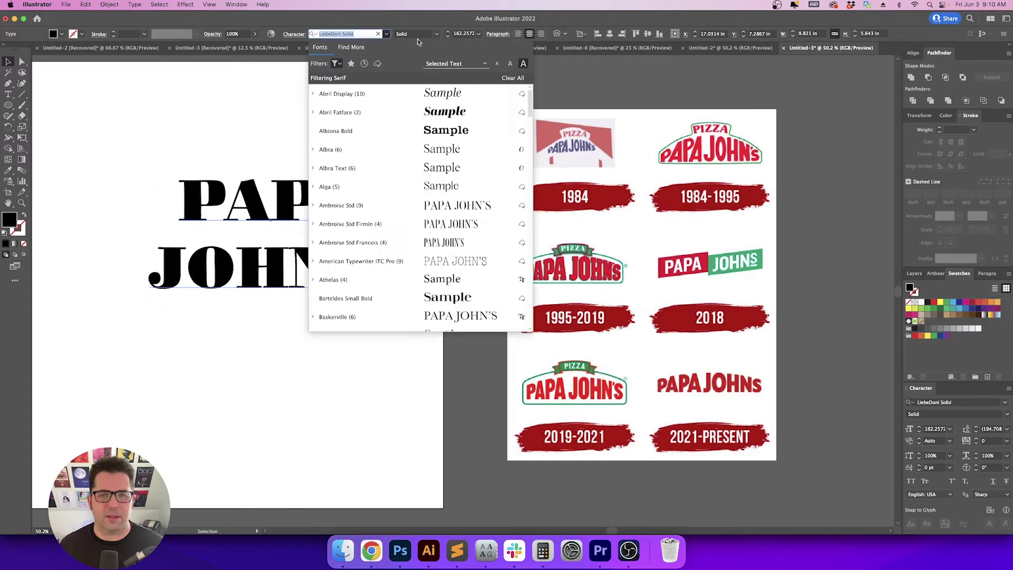
{"action": "left_click_drag", "start_coordinate": [530, 111], "coordinate": [526, 264]}
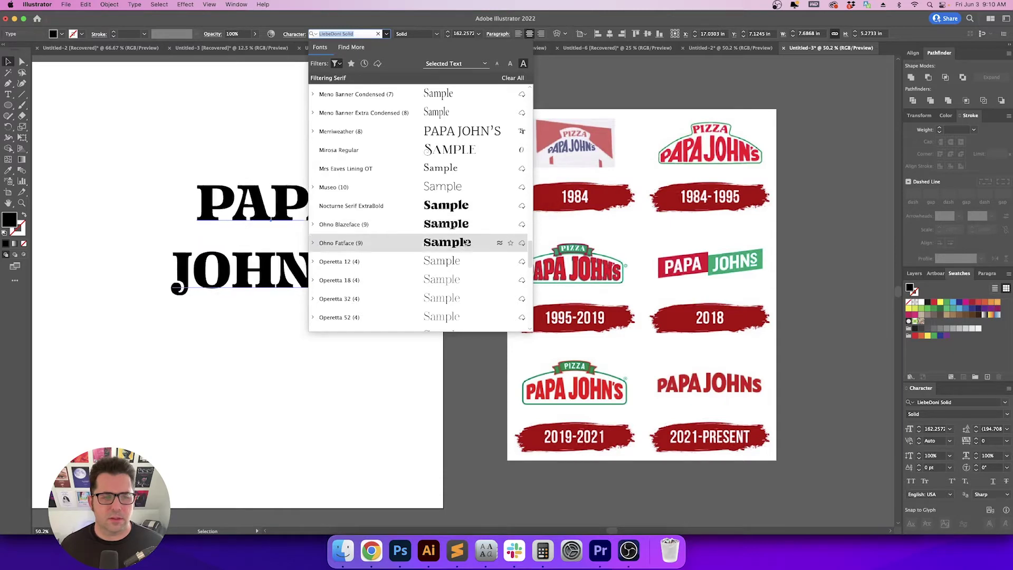
{"action": "scroll", "coordinate": [466, 237], "scroll_direction": "up", "scroll_amount": 15}
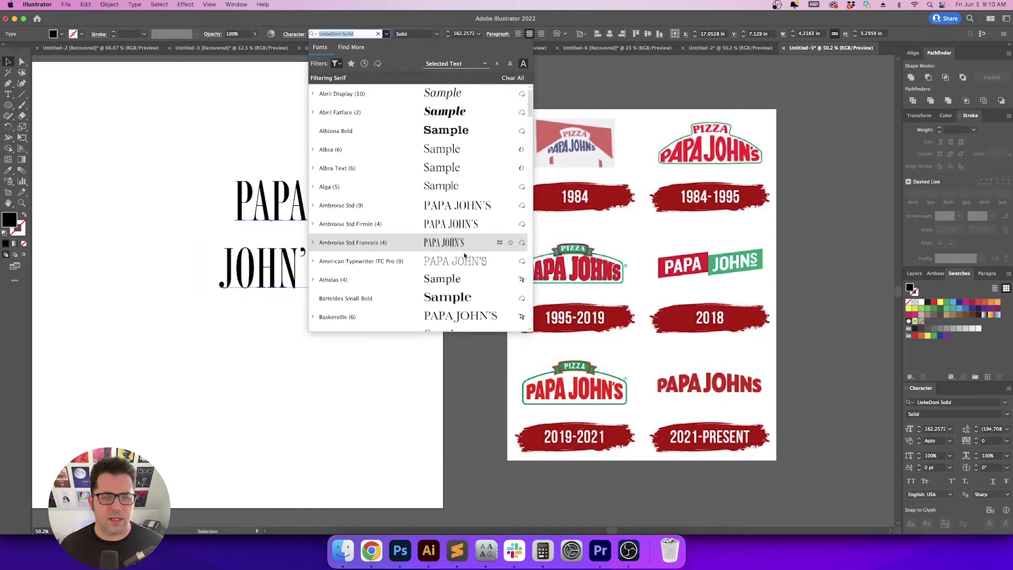
{"action": "scroll", "coordinate": [488, 246], "scroll_direction": "down", "scroll_amount": 20}
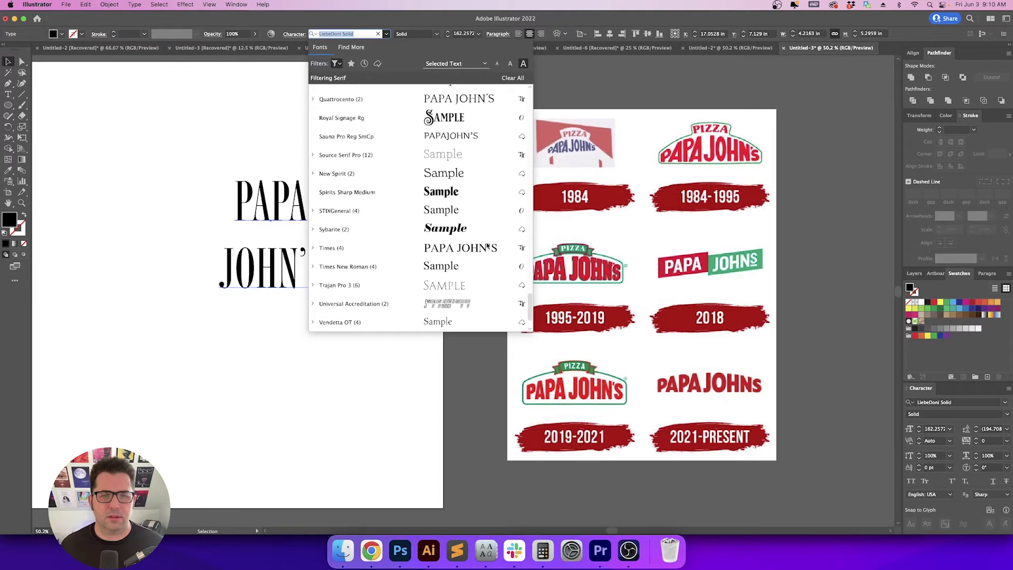
{"action": "scroll", "coordinate": [488, 246], "scroll_direction": "up", "scroll_amount": 5}
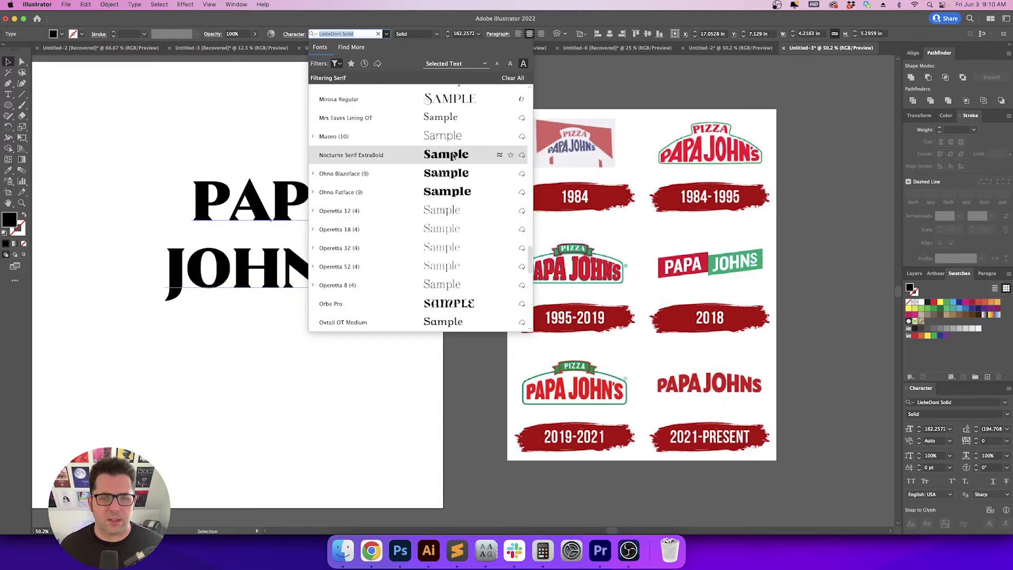
{"action": "left_click", "coordinate": [454, 192]}
{"action": "left_click", "coordinate": [436, 214]}
Try a lowercase j as the first letter of JOHN'S and restore the capital J
{"action": "key", "text": "t"}
{"action": "left_click_drag", "start_coordinate": [186, 277], "coordinate": [132, 273]}
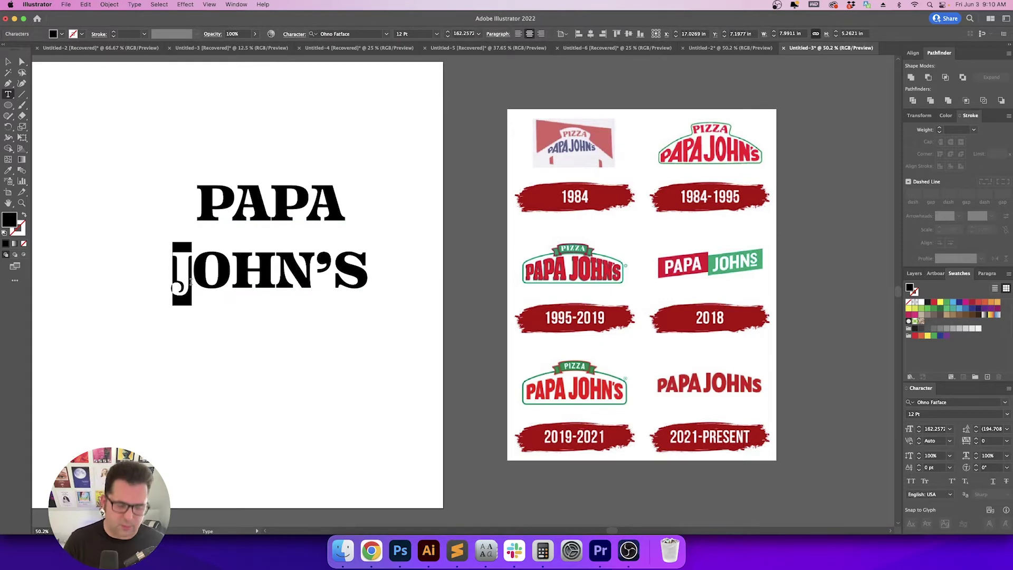
{"action": "type", "text": "j"}
{"action": "key", "text": "BackSpace"}
{"action": "type", "text": "J"}
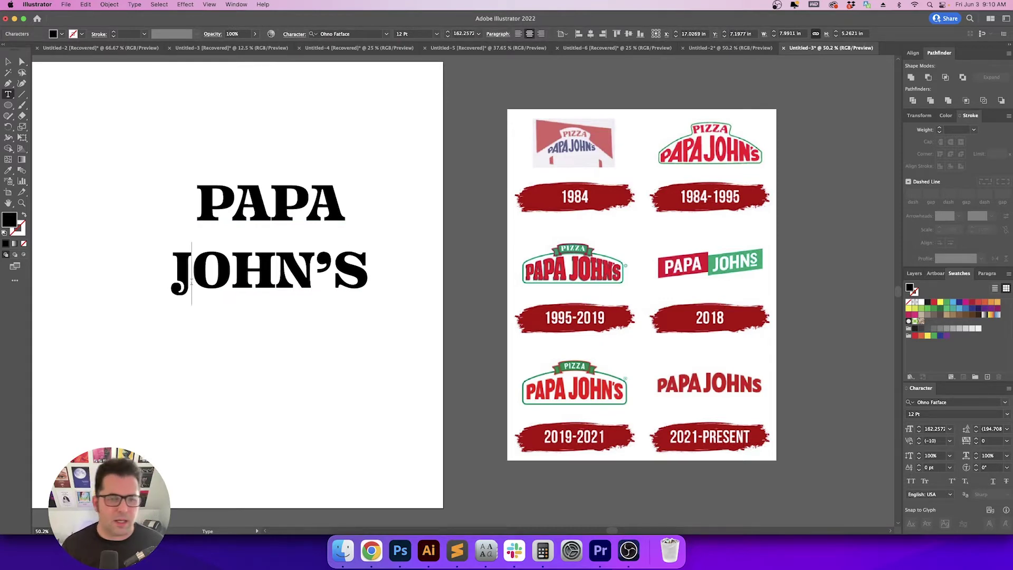
{"action": "key", "text": "Escape"}
{"action": "left_click", "coordinate": [281, 321]}
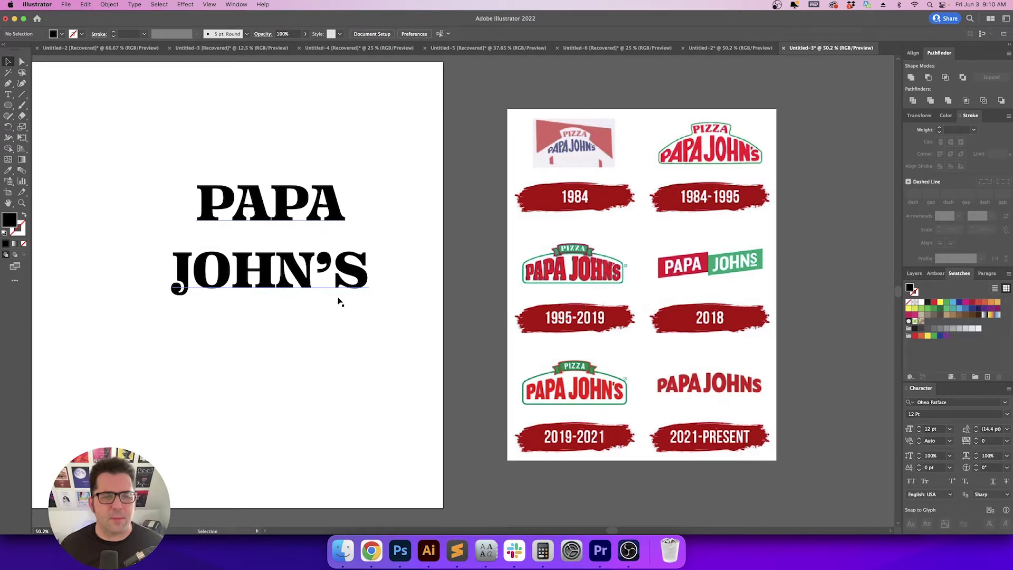
Find the Nocturne Serif ExtraBold font by name, apply it to the PAPA JOHN'S text, and set the kerning to Optical
{"action": "left_click", "coordinate": [291, 267]}
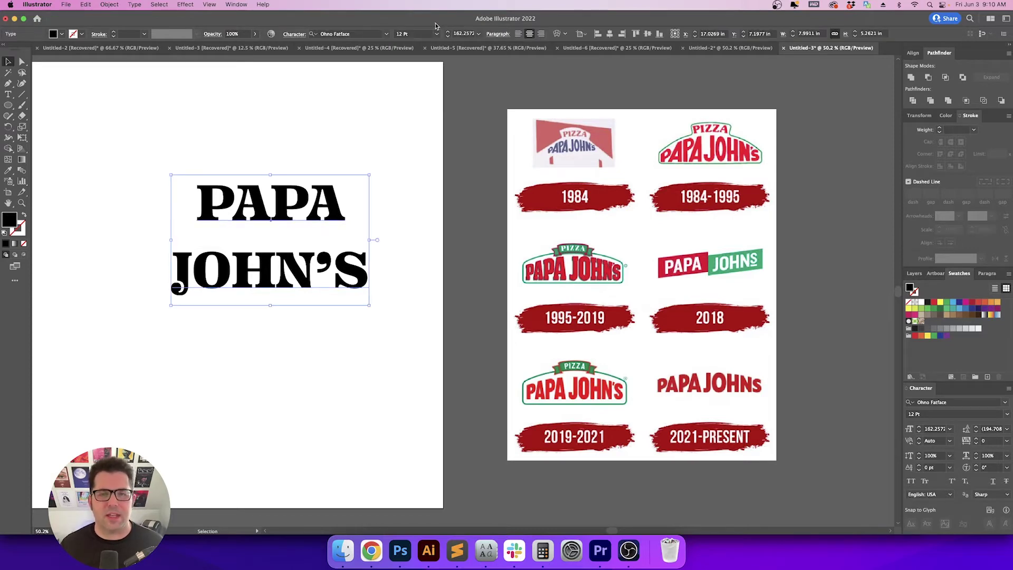
{"action": "left_click", "coordinate": [363, 35]}
{"action": "type", "text": "noct"}
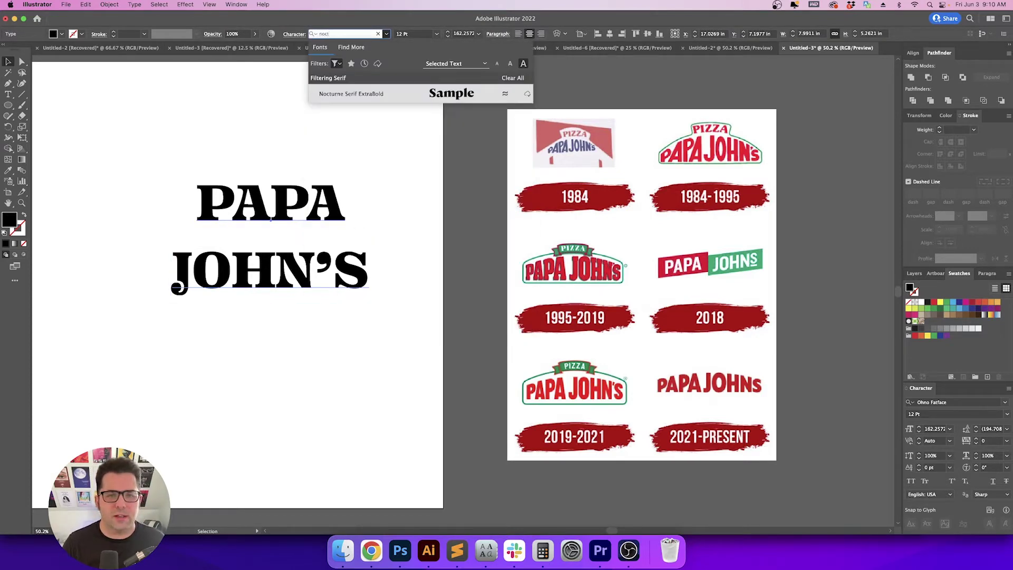
{"action": "key", "text": "Return"}
{"action": "left_click", "coordinate": [372, 130]}
{"action": "left_click_drag", "start_coordinate": [392, 155], "coordinate": [443, 158]}
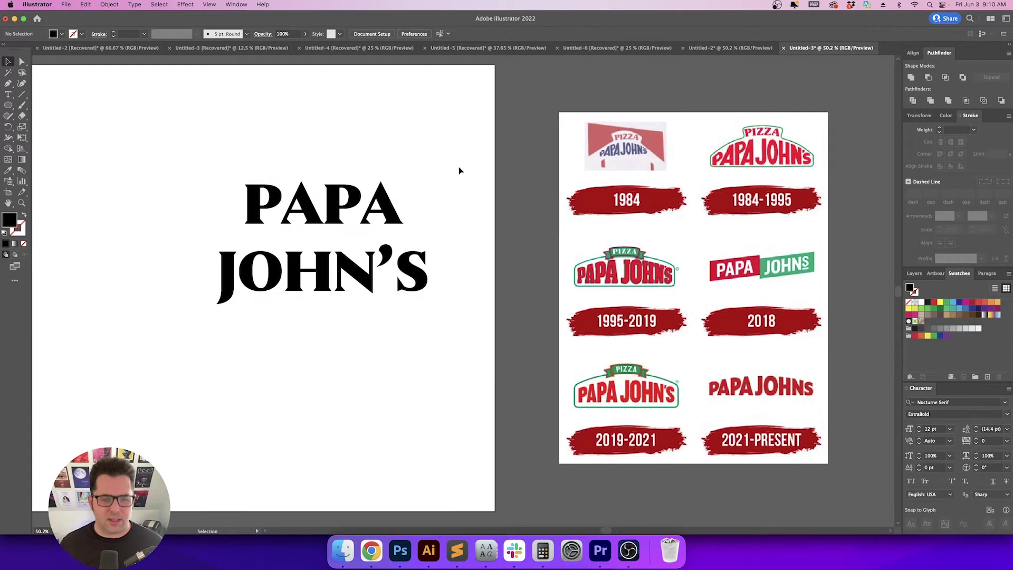
{"action": "left_click", "coordinate": [330, 221]}
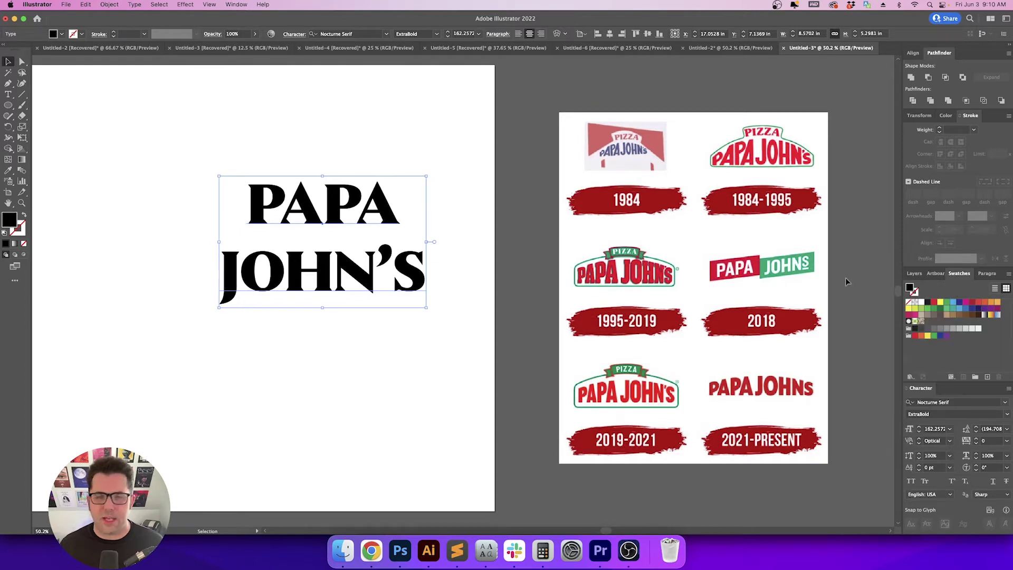
{"action": "left_click", "coordinate": [445, 352]}
Tighten the kerning between the first P and A of PAPA to -140
{"action": "key", "text": "t"}
{"action": "left_click", "coordinate": [377, 222]}
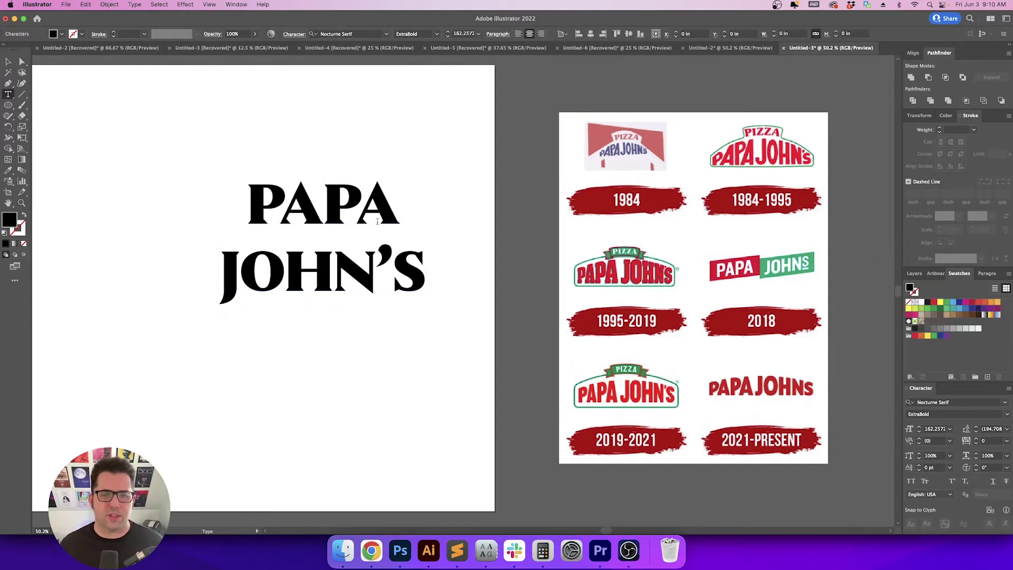
{"action": "key", "text": "Right"}
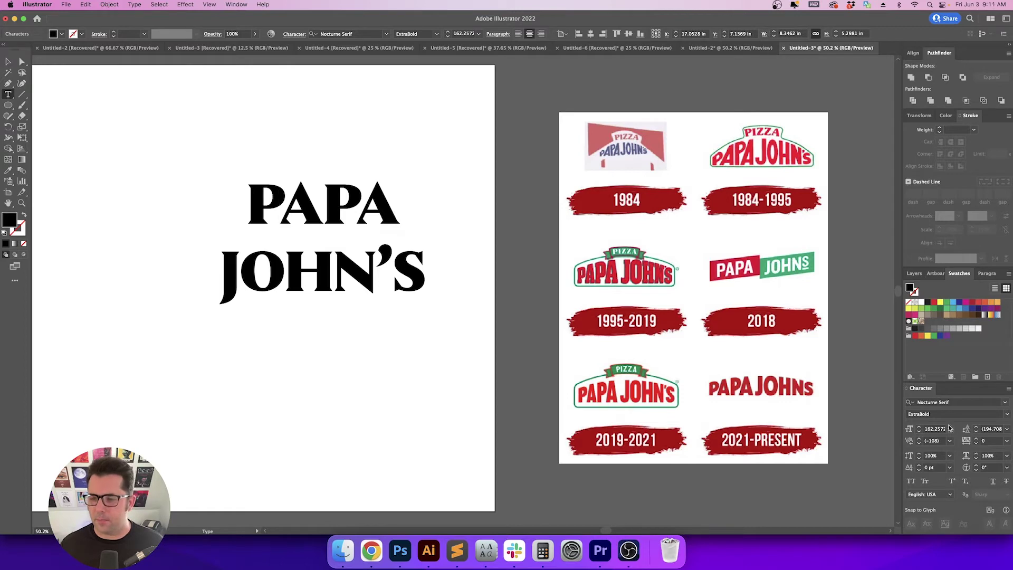
{"action": "left_click", "coordinate": [940, 440]}
{"action": "type", "text": "-120"}
{"action": "key", "text": "Return"}
{"action": "key", "text": "shift+Down"}
{"action": "key", "text": "shift+Down"}
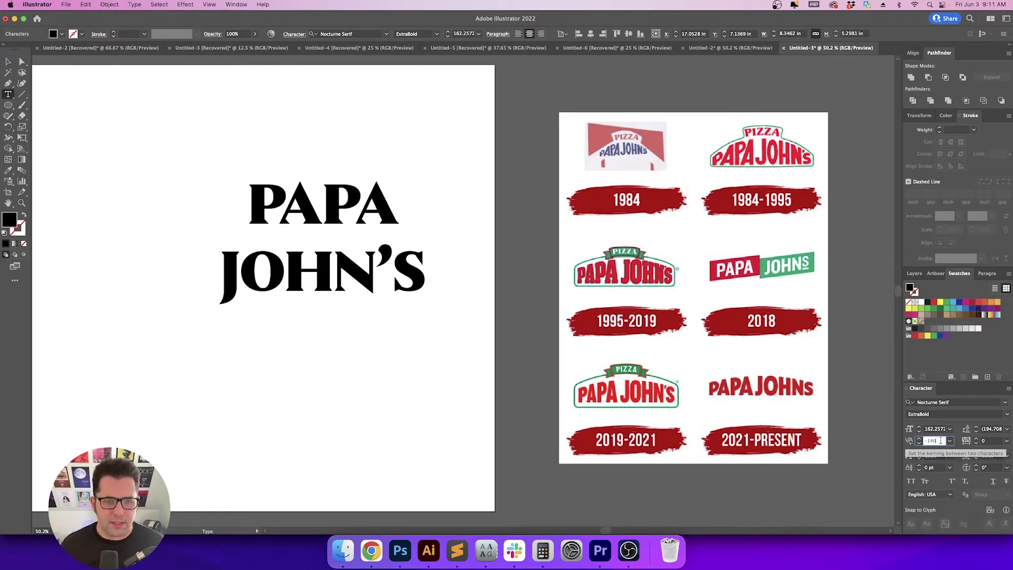
{"action": "key", "text": "shift+Down"}
{"action": "key", "text": "shift+Up"}
{"action": "key", "text": "Return"}
Set the kerning between the first A and second P of PAPA to -10
{"action": "key", "text": "Right"}
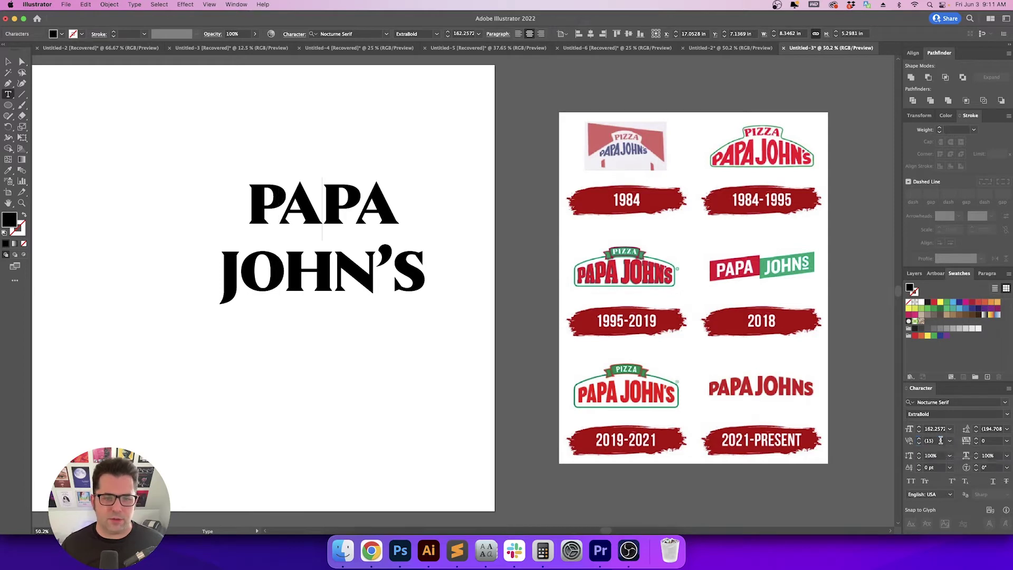
{"action": "left_click", "coordinate": [941, 440]}
{"action": "type", "text": "-10"}
{"action": "key", "text": "Return"}
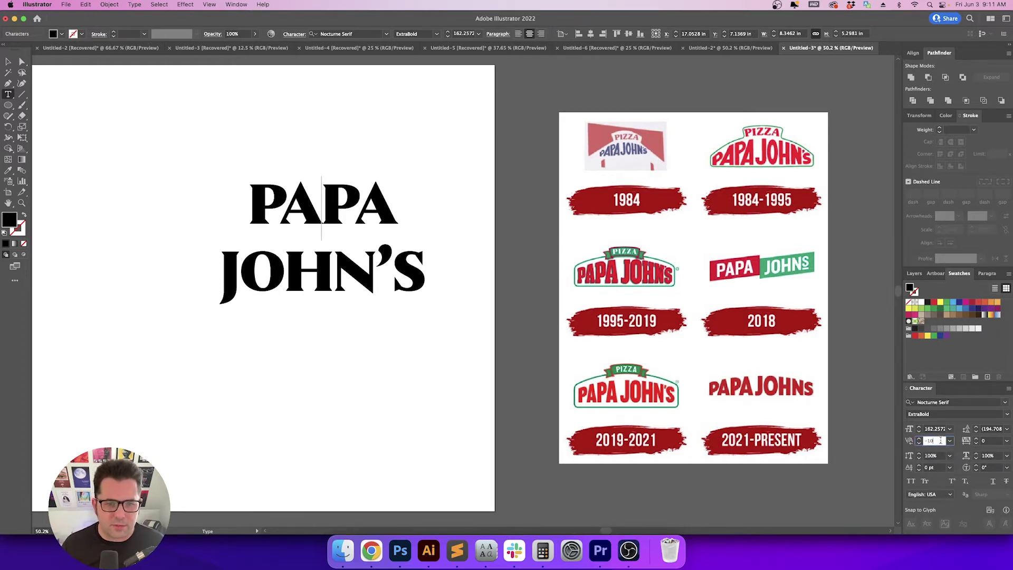
Inspect the PAPA letters at 200% and adjust the kerning between the first A and second P to -5
{"action": "key", "text": "super+equal"}
{"action": "key", "text": "super+equal"}
{"action": "key", "text": "super+equal"}
{"action": "key", "text": "super+equal"}
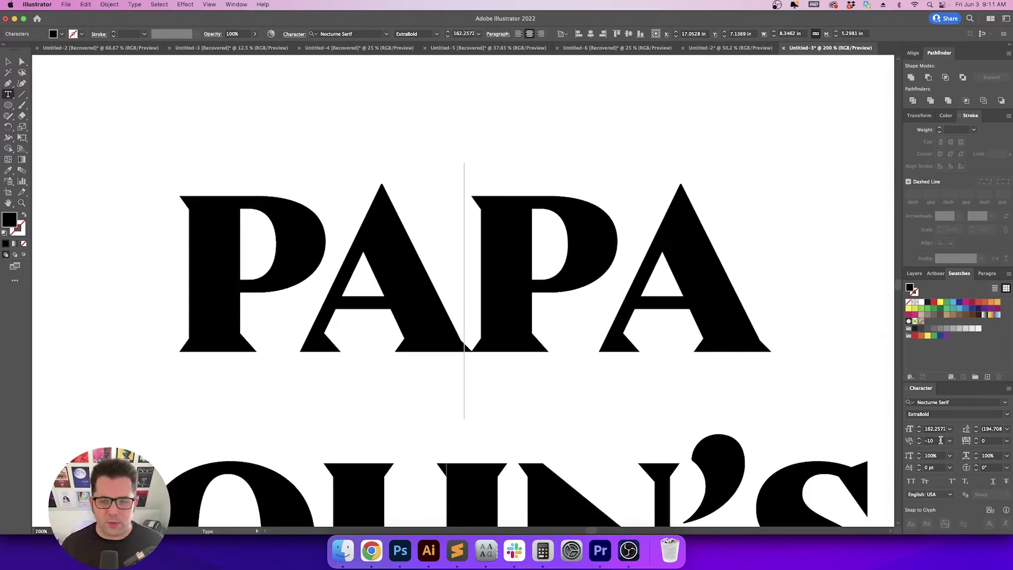
{"action": "left_click", "coordinate": [940, 440]}
{"action": "type", "text": "12"}
{"action": "key", "text": "BackSpace"}
{"action": "key", "text": "BackSpace"}
{"action": "type", "text": "-1"}
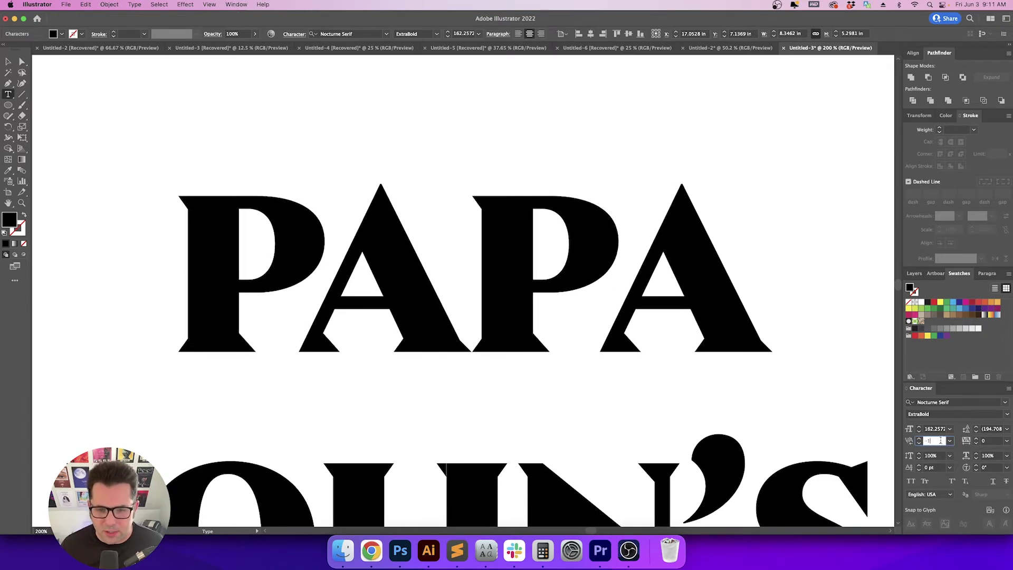
{"action": "key", "text": "Down"}
{"action": "key", "text": "Down"}
{"action": "key", "text": "Down"}
{"action": "key", "text": "Down"}
{"action": "key", "text": "Return"}
Check the first P–A pair's kerning in PAPA and match it by setting the second P–A pair to -140
{"action": "key", "text": "Right"}
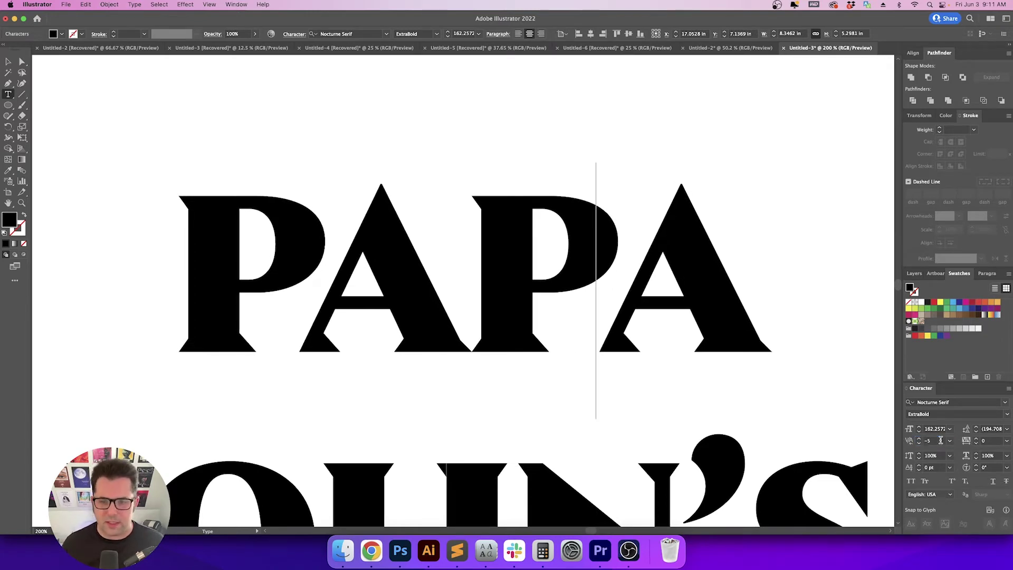
{"action": "key", "text": "Left"}
{"action": "key", "text": "Left"}
{"action": "key", "text": "Left"}
{"action": "key", "text": "Right"}
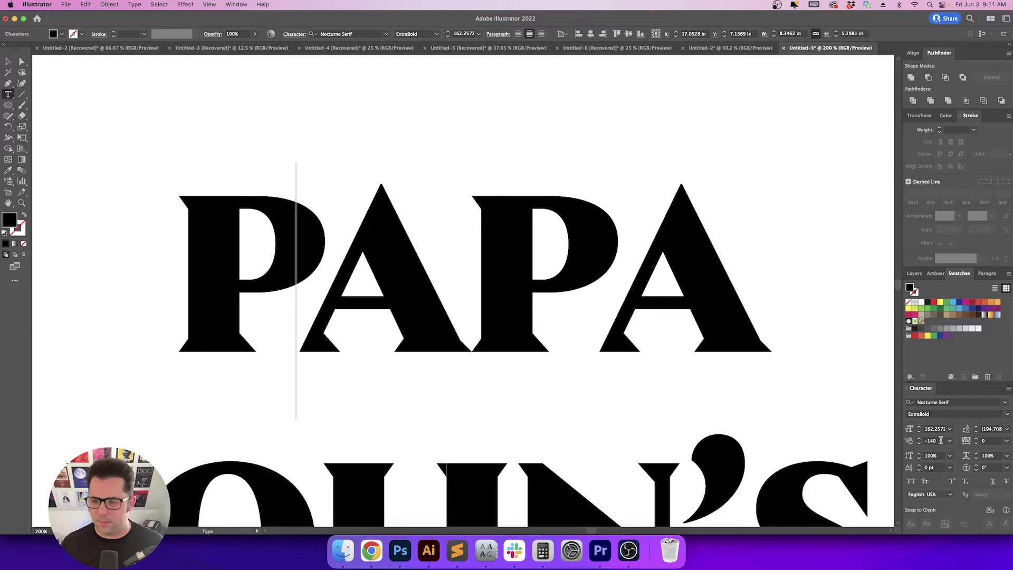
{"action": "key", "text": "Down"}
{"action": "key", "text": "Right"}
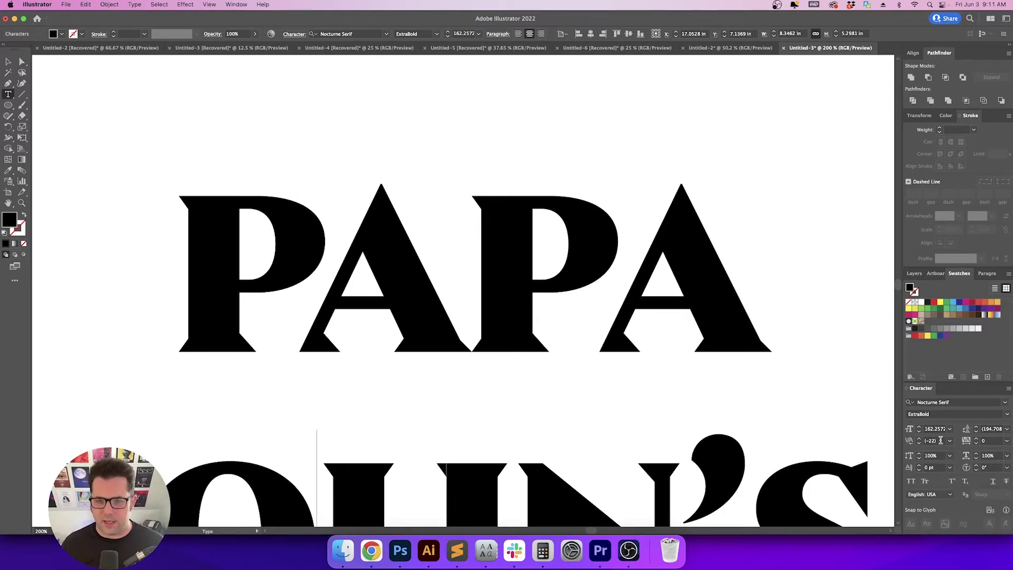
{"action": "key", "text": "Up"}
{"action": "key", "text": "Right"}
{"action": "key", "text": "Right"}
{"action": "left_click", "coordinate": [940, 440]}
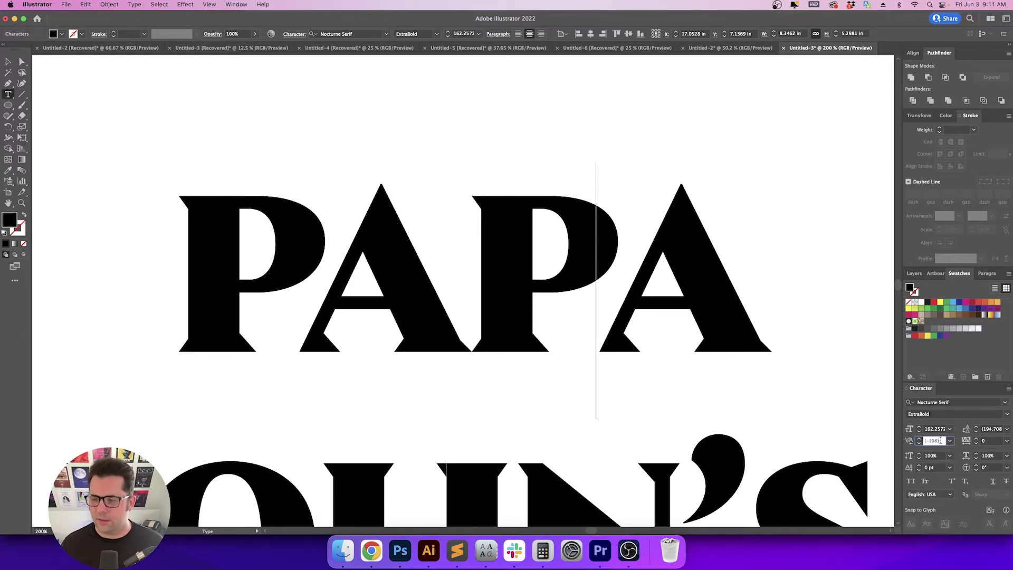
{"action": "type", "text": "-140"}
{"action": "key", "text": "Return"}
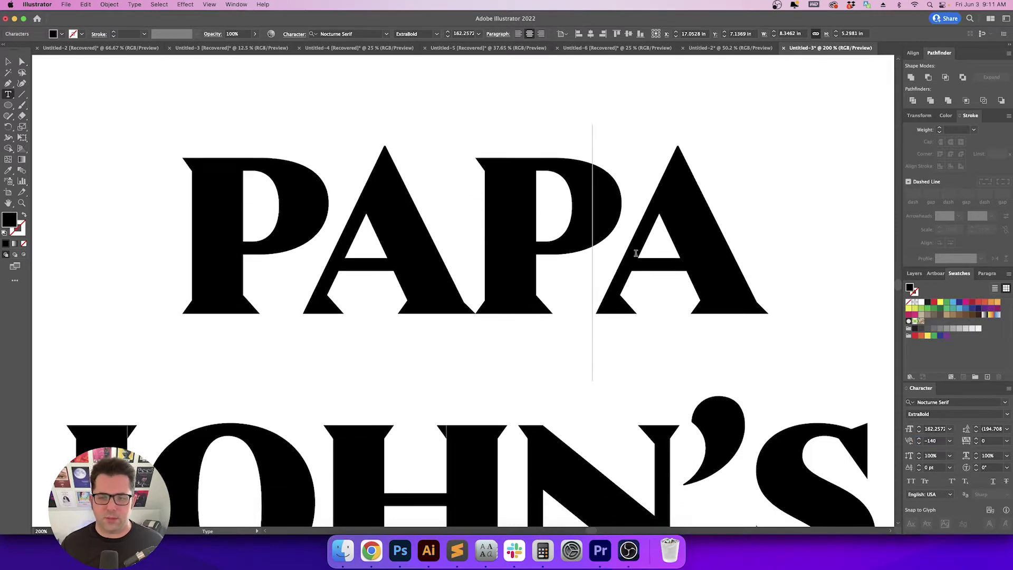
Set the kerning between the J and O of JOHN'S to -50
{"action": "key", "text": "Escape"}
{"action": "key", "text": "super+1"}
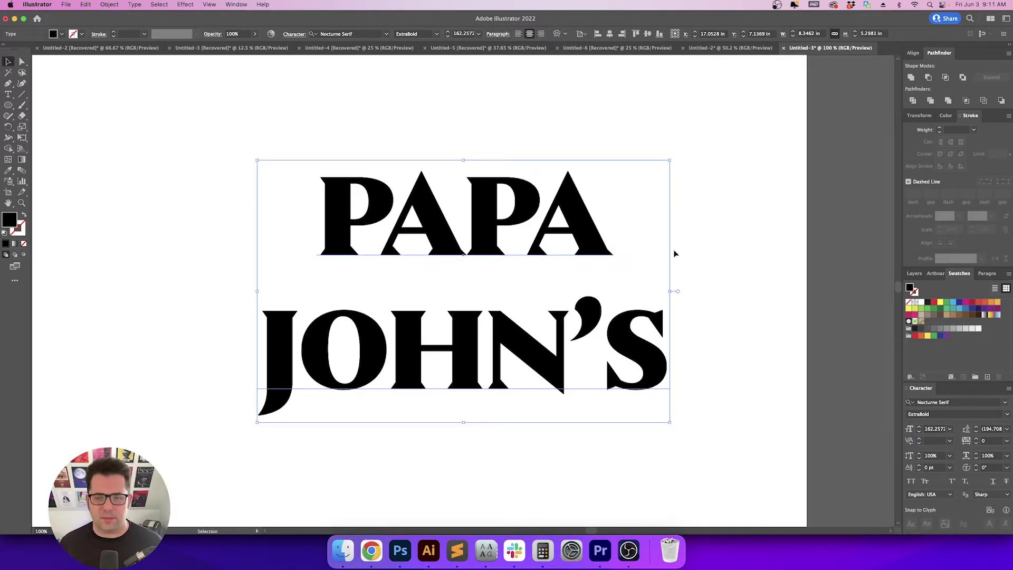
{"action": "left_click", "coordinate": [675, 254]}
{"action": "key", "text": "t"}
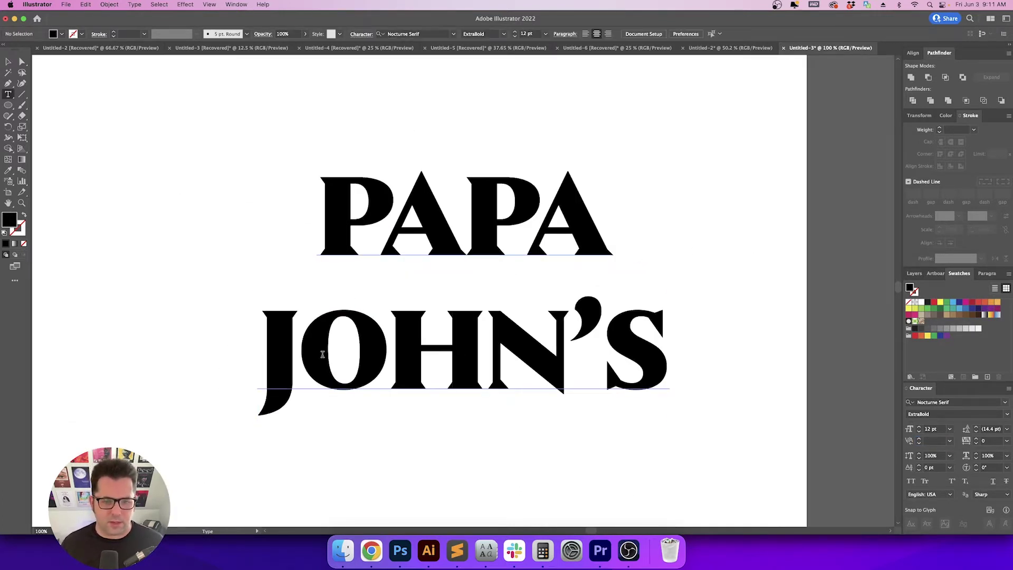
{"action": "left_click", "coordinate": [323, 354]}
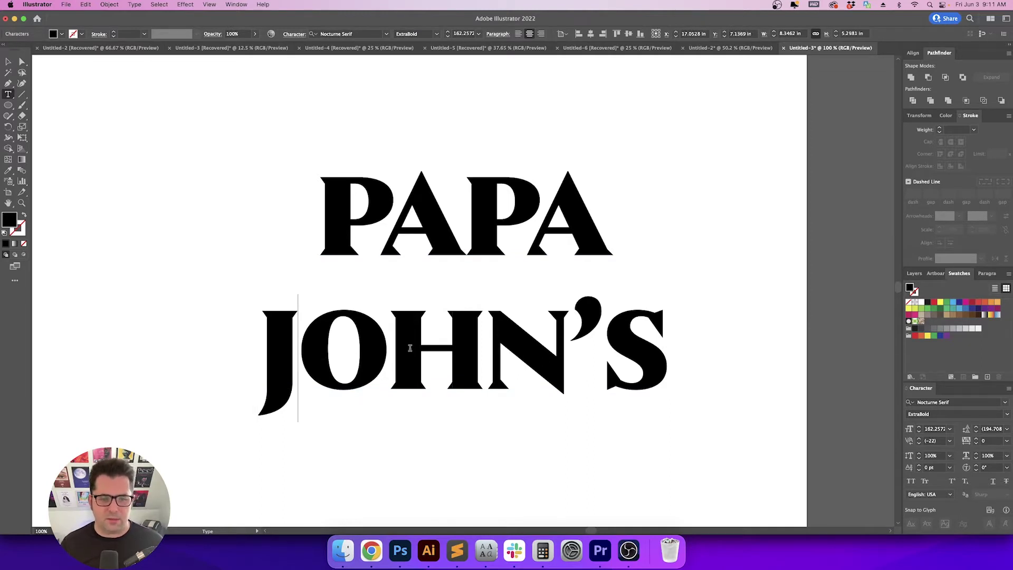
{"action": "left_click", "coordinate": [934, 440]}
{"action": "type", "text": "-50"}
{"action": "key", "text": "Return"}
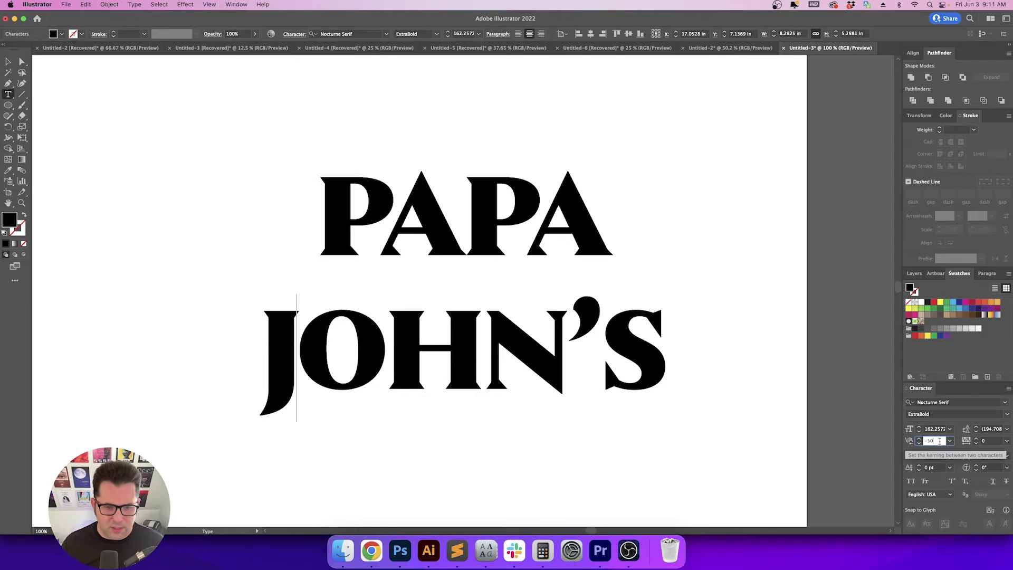
Tighten the kerning in JOHN'S to -50 between the O and H and to -60 between the H and N
{"action": "key", "text": "Right"}
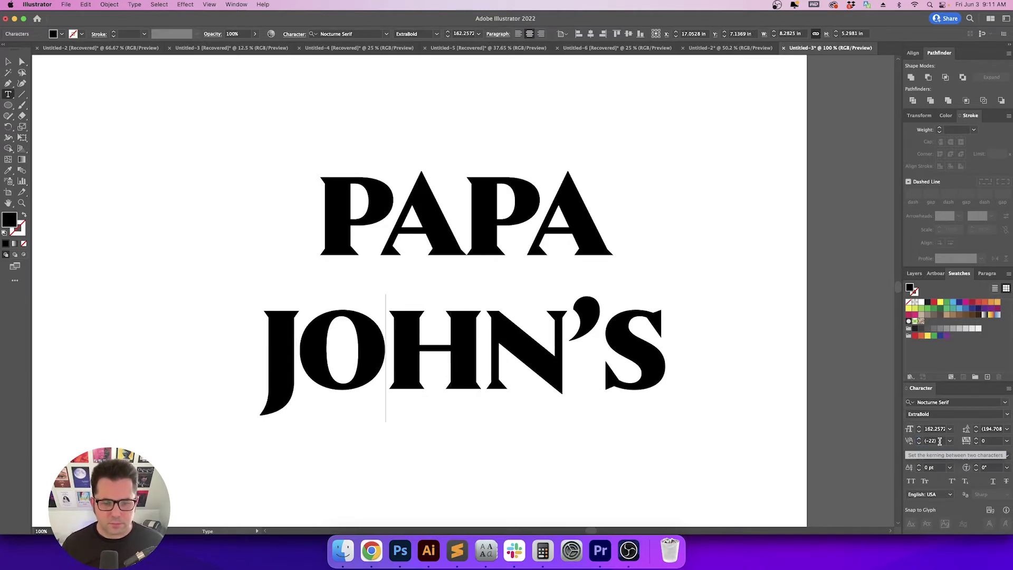
{"action": "left_click", "coordinate": [940, 442]}
{"action": "type", "text": "-30"}
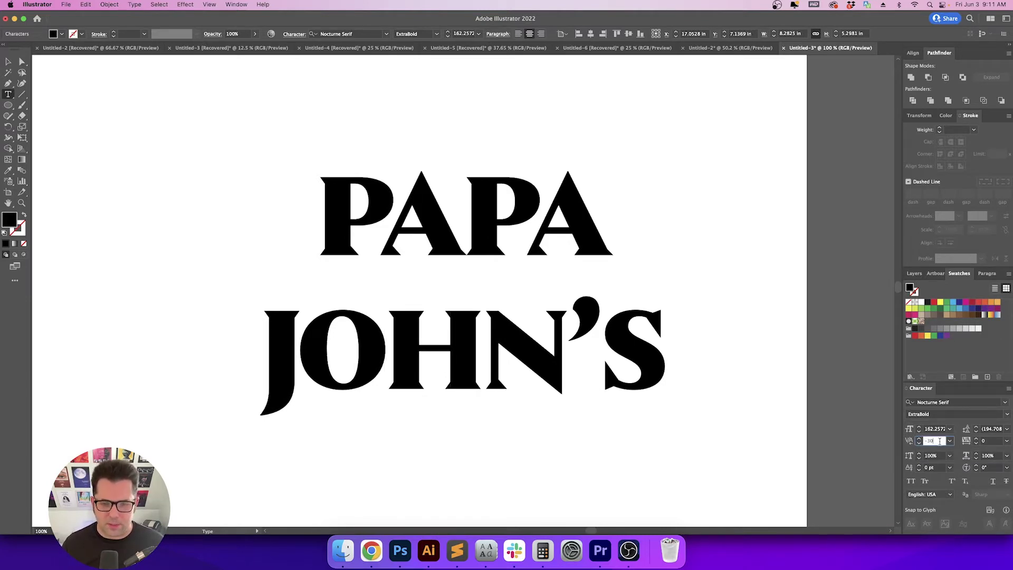
{"action": "key", "text": "Return"}
{"action": "key", "text": "Right"}
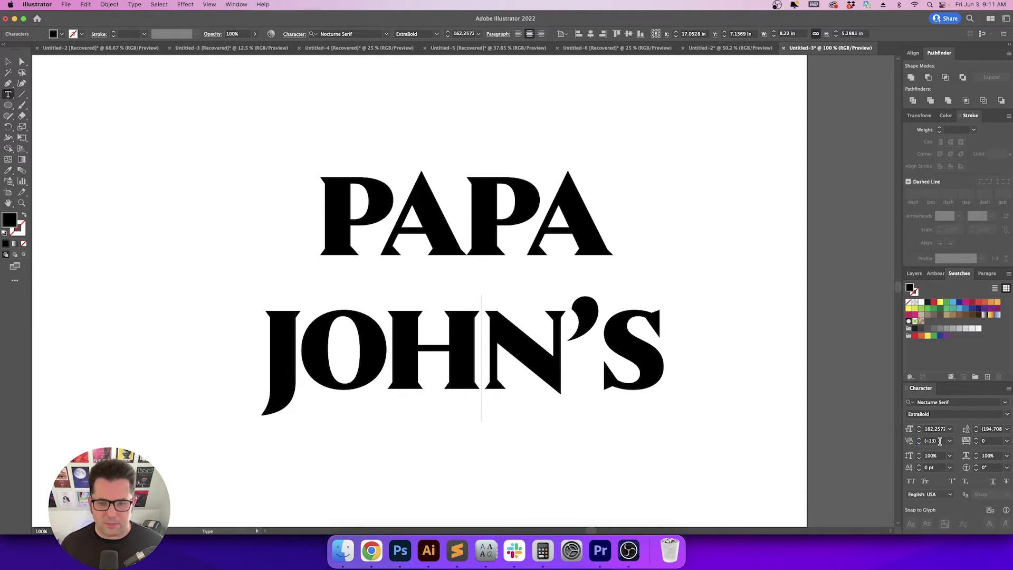
{"action": "left_click", "coordinate": [940, 441]}
{"action": "type", "text": "-70"}
{"action": "key", "text": "Return"}
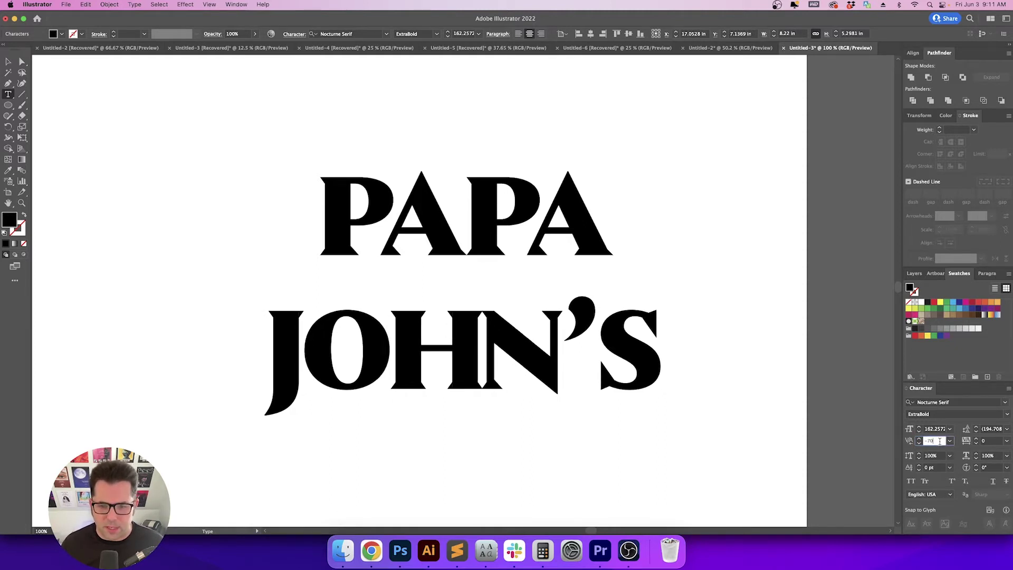
Inspect the H–N pair of JOHN'S at 300% and fine-tune its kerning to -62
{"action": "key", "text": "Escape"}
{"action": "key", "text": "super+equal"}
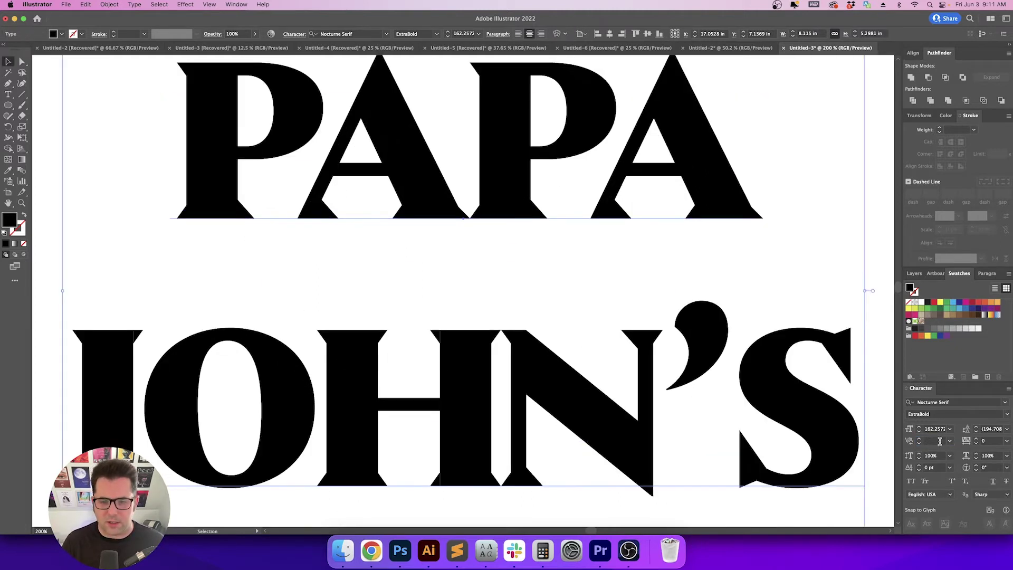
{"action": "key", "text": "super+equal"}
{"action": "key", "text": "t"}
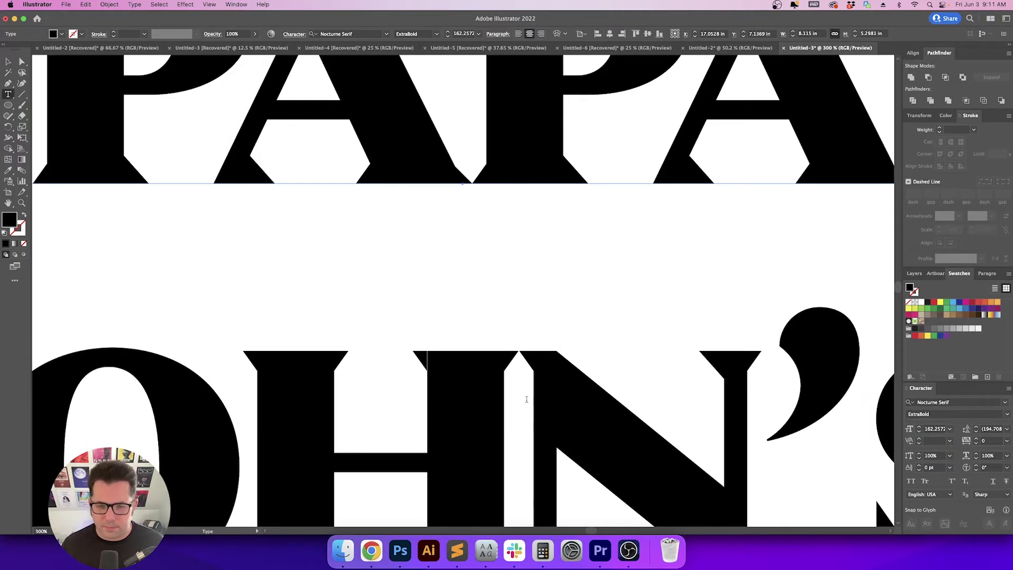
{"action": "left_click", "coordinate": [526, 399]}
{"action": "scroll", "coordinate": [522, 397], "scroll_direction": "down", "scroll_amount": 2}
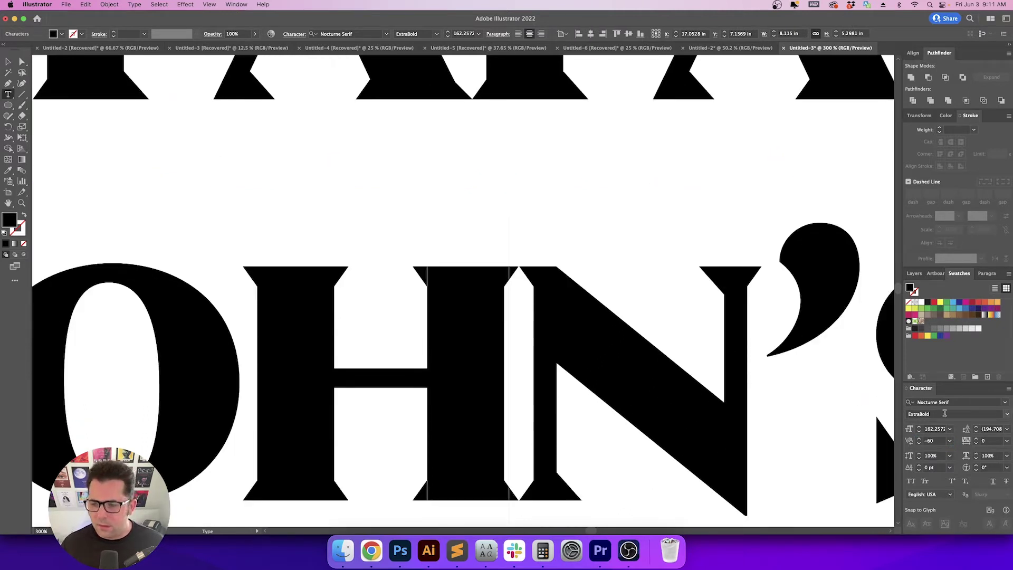
{"action": "left_click", "coordinate": [940, 441]}
{"action": "key", "text": "Down"}
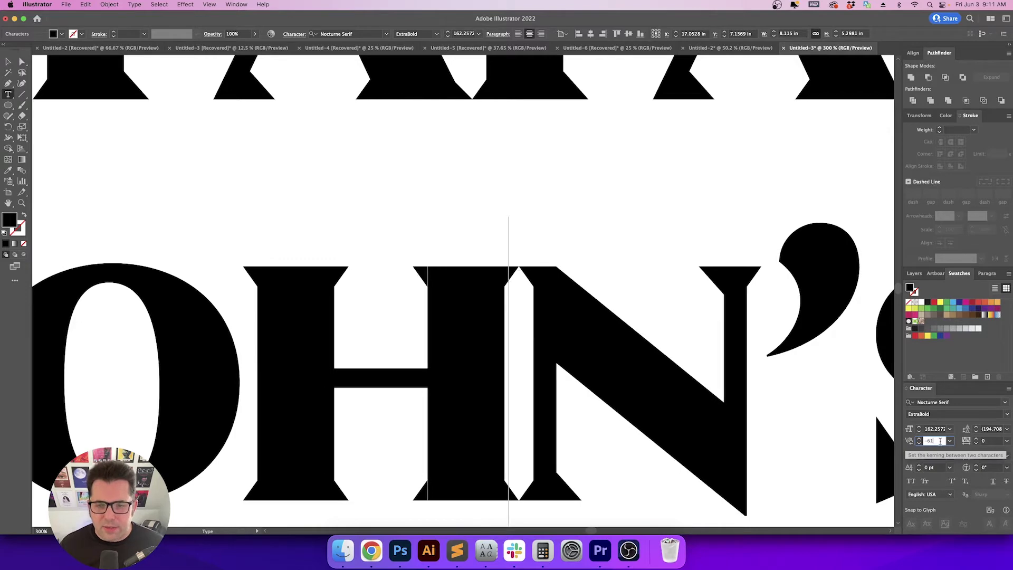
{"action": "key", "text": "Down"}
{"action": "key", "text": "Return"}
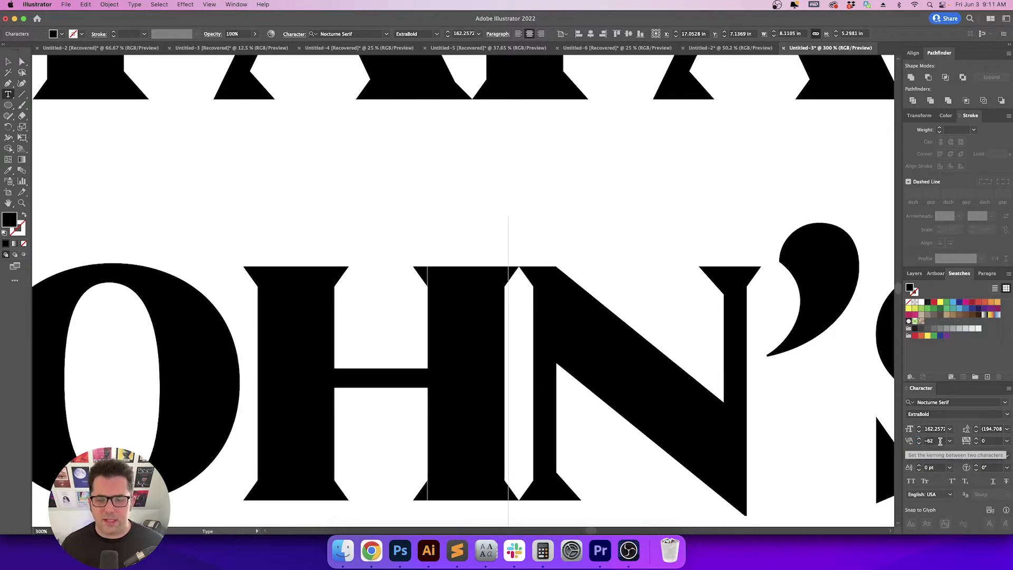
Set the kerning between the N and the apostrophe of JOHN'S to -30
{"action": "scroll", "coordinate": [524, 357], "scroll_direction": "right", "scroll_amount": 3}
{"action": "left_click", "coordinate": [587, 361]}
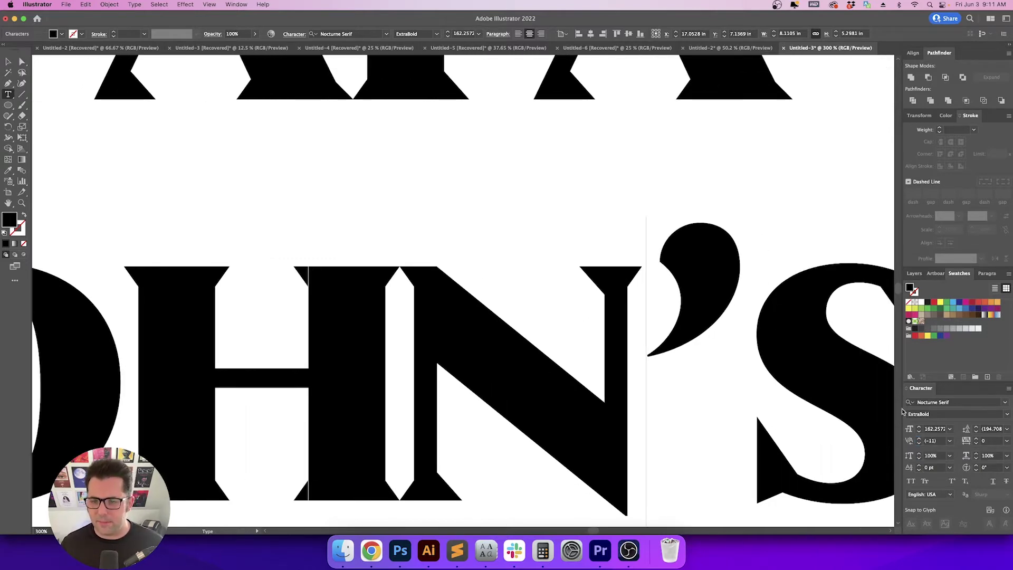
{"action": "left_click", "coordinate": [934, 441]}
{"action": "type", "text": "-30"}
{"action": "key", "text": "Return"}
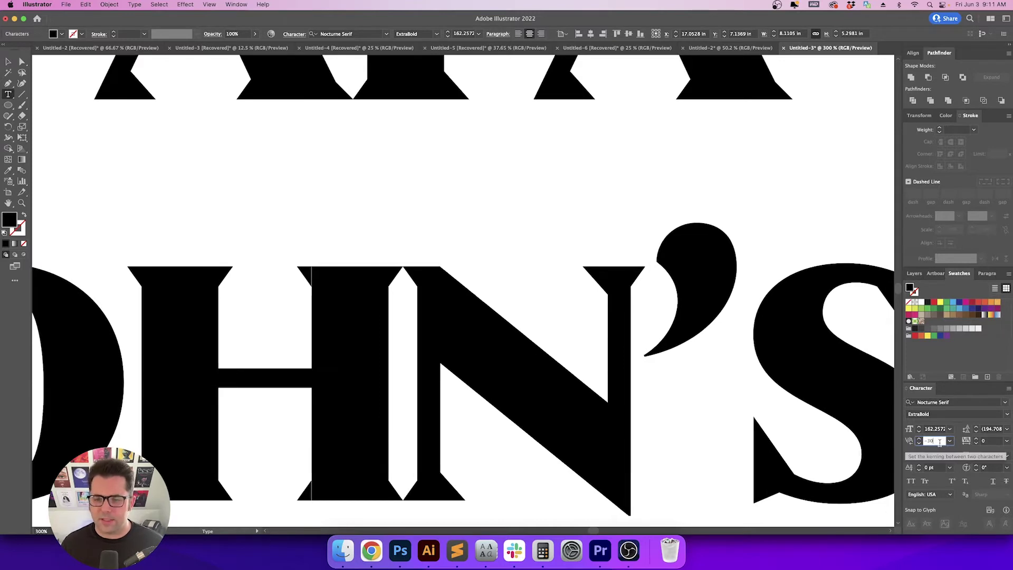
Tighten the kerning between the apostrophe and the S of JOHN'S to -100 and finish editing the text
{"action": "key", "text": "Right"}
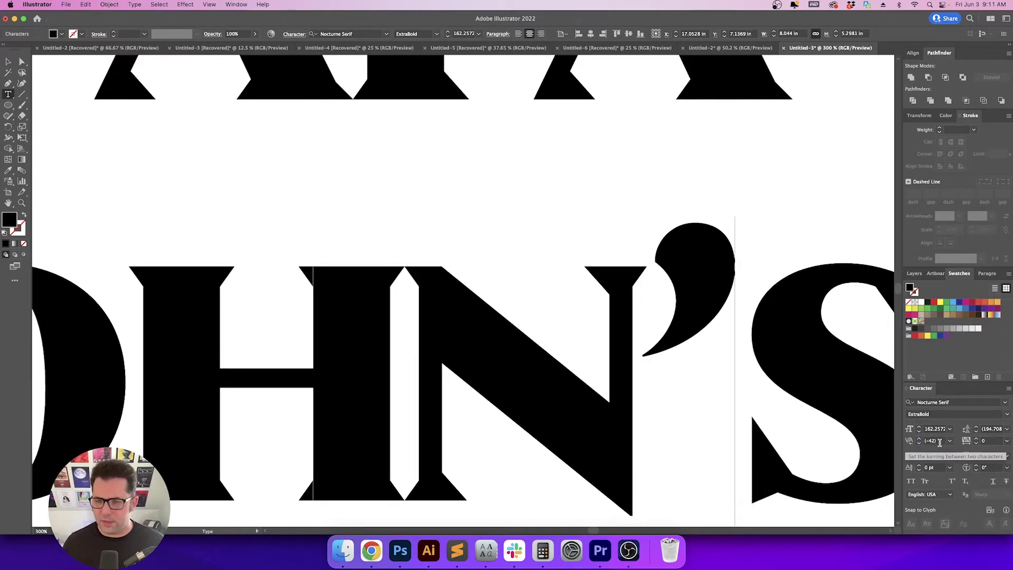
{"action": "left_click", "coordinate": [940, 443]}
{"action": "key", "text": "shift+Down"}
{"action": "key", "text": "shift+Down"}
{"action": "key", "text": "shift+Down"}
{"action": "key", "text": "shift+Down"}
{"action": "key", "text": "shift+Down"}
{"action": "key", "text": "shift+Down"}
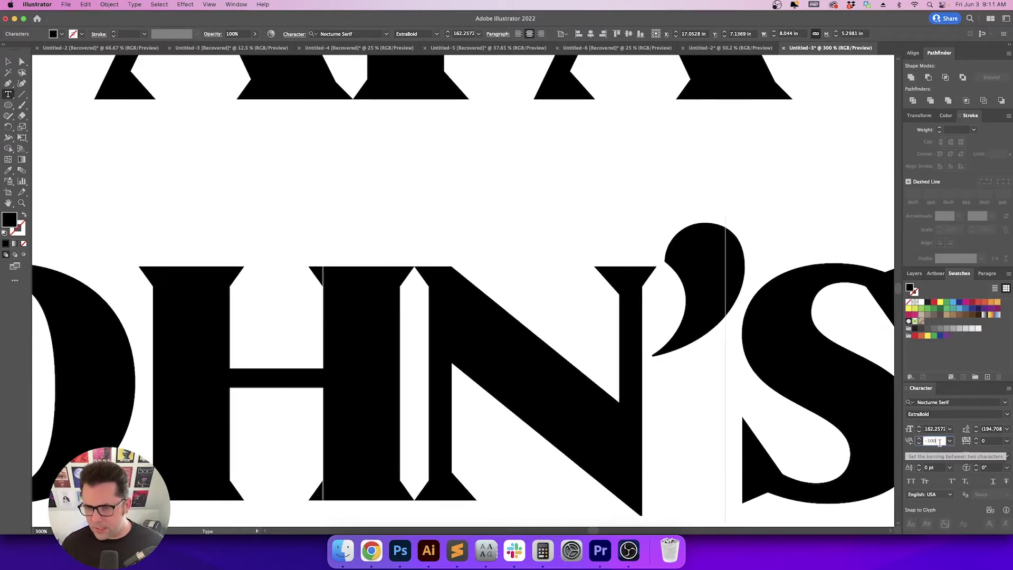
{"action": "key", "text": "shift+Up"}
{"action": "key", "text": "shift+Down"}
{"action": "key", "text": "Return"}
{"action": "key", "text": "Escape"}
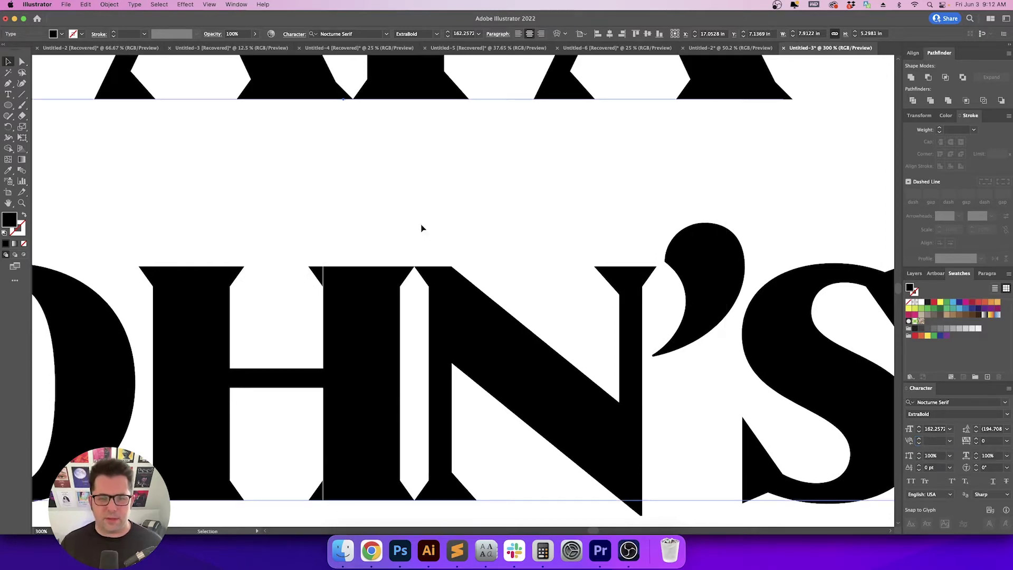
Bring the two lines closer by setting the space after the PAPA paragraph to -40 pt
{"action": "scroll", "coordinate": [421, 227], "scroll_direction": "down", "scroll_amount": 3}
{"action": "left_click", "coordinate": [683, 248]}
{"action": "left_click_drag", "start_coordinate": [683, 248], "coordinate": [728, 287]}
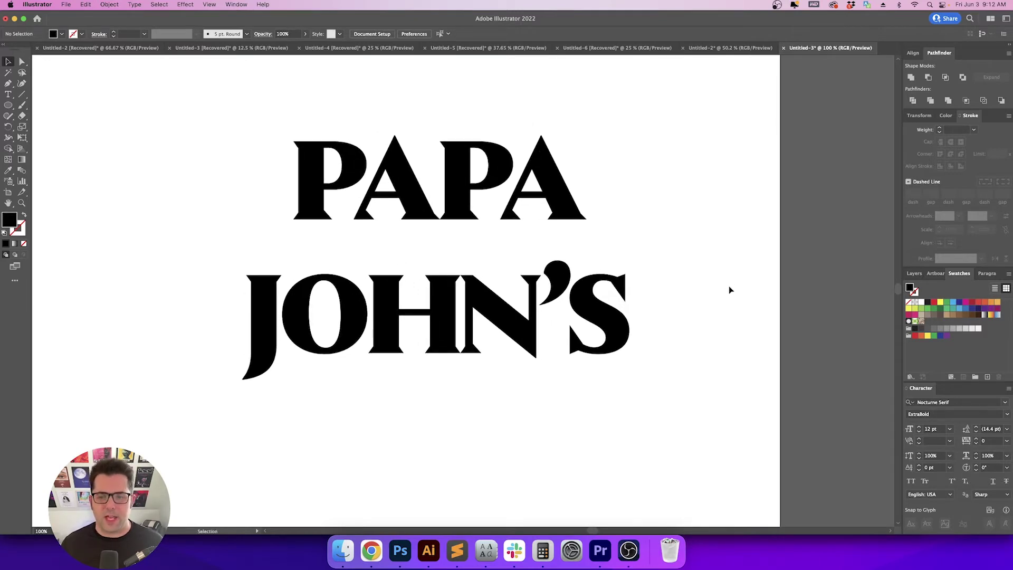
{"action": "double_click", "coordinate": [505, 303]}
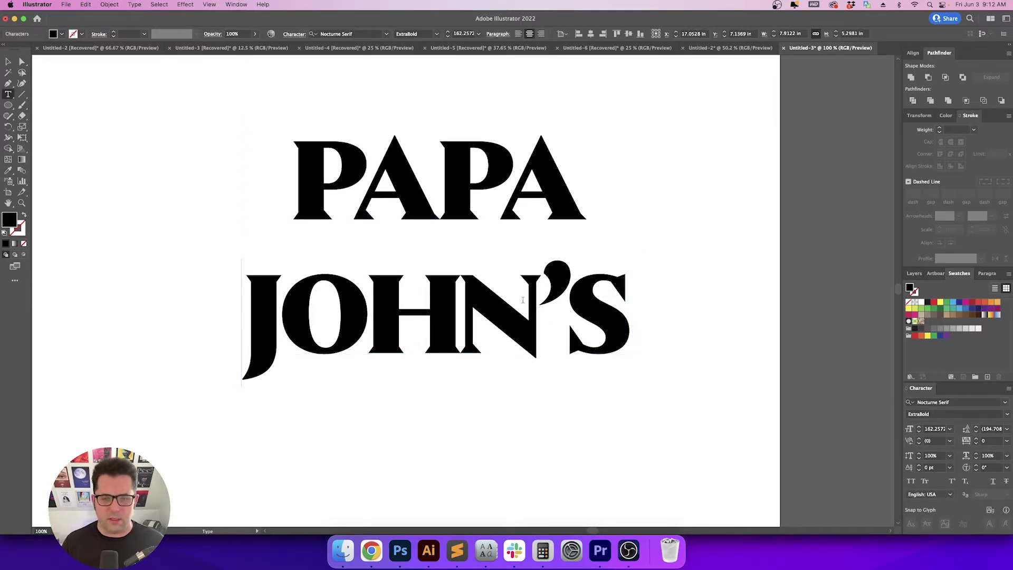
{"action": "key", "text": "Left"}
{"action": "left_click", "coordinate": [986, 273]}
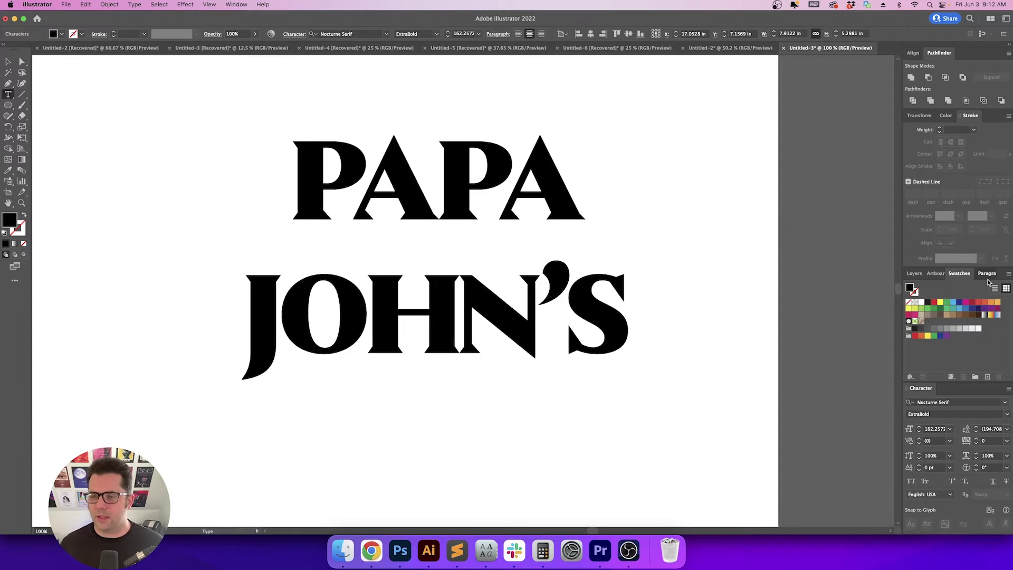
{"action": "left_click", "coordinate": [991, 331]}
{"action": "key", "text": "shift+Down"}
{"action": "key", "text": "shift+Down"}
{"action": "key", "text": "shift+Down"}
{"action": "key", "text": "shift+Down"}
{"action": "key", "text": "shift+Down"}
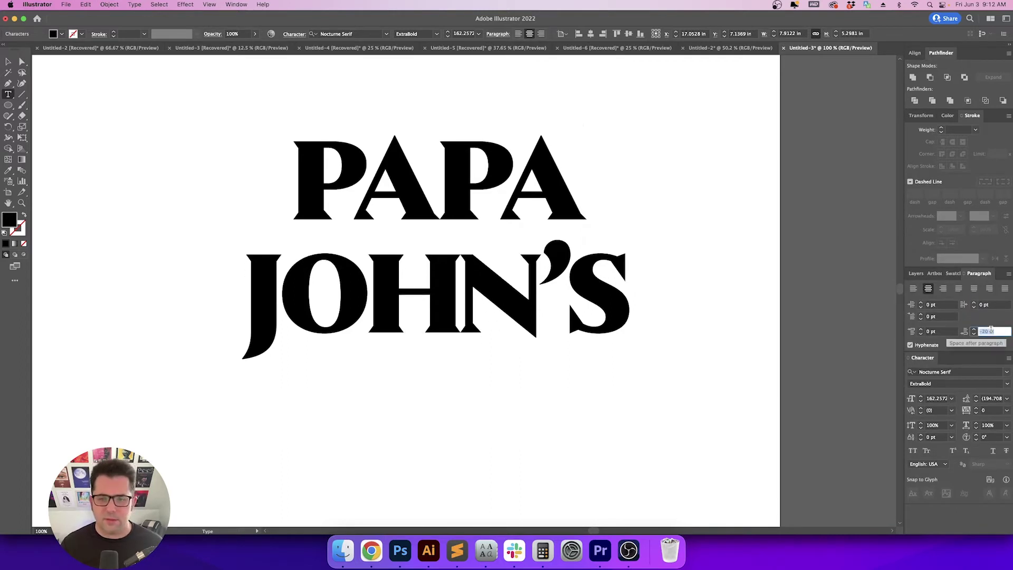
{"action": "key", "text": "shift+Up"}
{"action": "key", "text": "shift+Down"}
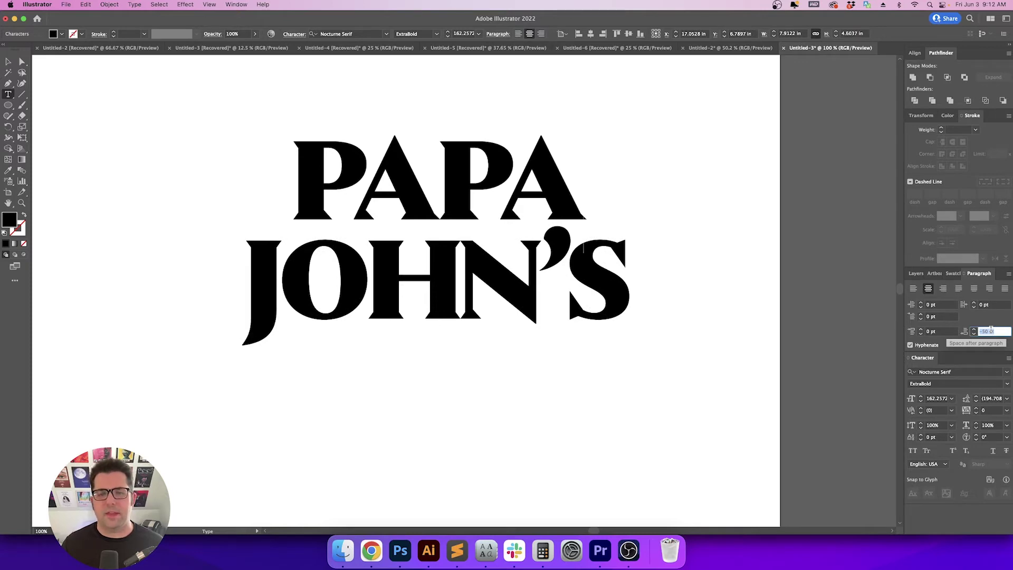
{"action": "key", "text": "shift+Up"}
{"action": "key", "text": "Return"}
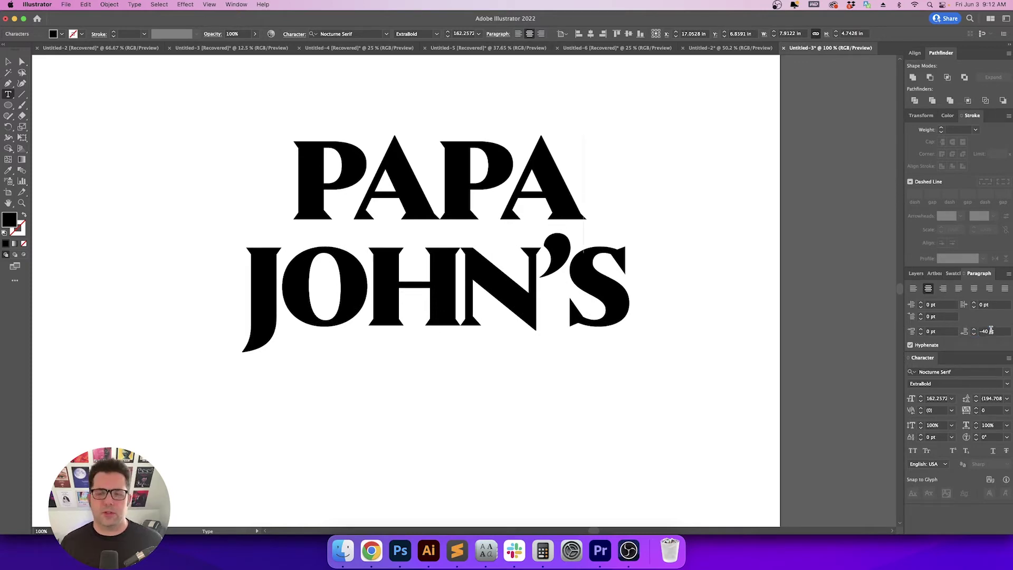
{"action": "key", "text": "Escape"}
{"action": "left_click", "coordinate": [688, 341]}
Compare the stacked wordmark with the Papa John's logo history image beside the artboard
{"action": "scroll", "coordinate": [689, 314], "scroll_direction": "up", "scroll_amount": 1}
{"action": "key", "text": "super+minus"}
{"action": "key", "text": "super+minus"}
{"action": "key", "text": "super+minus"}
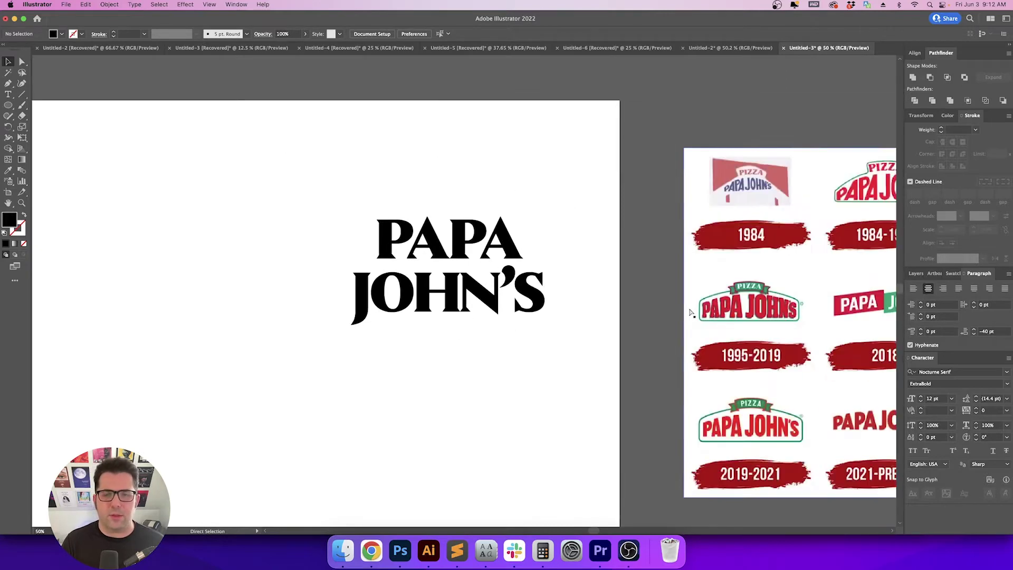
{"action": "left_click_drag", "start_coordinate": [522, 373], "coordinate": [416, 382]}
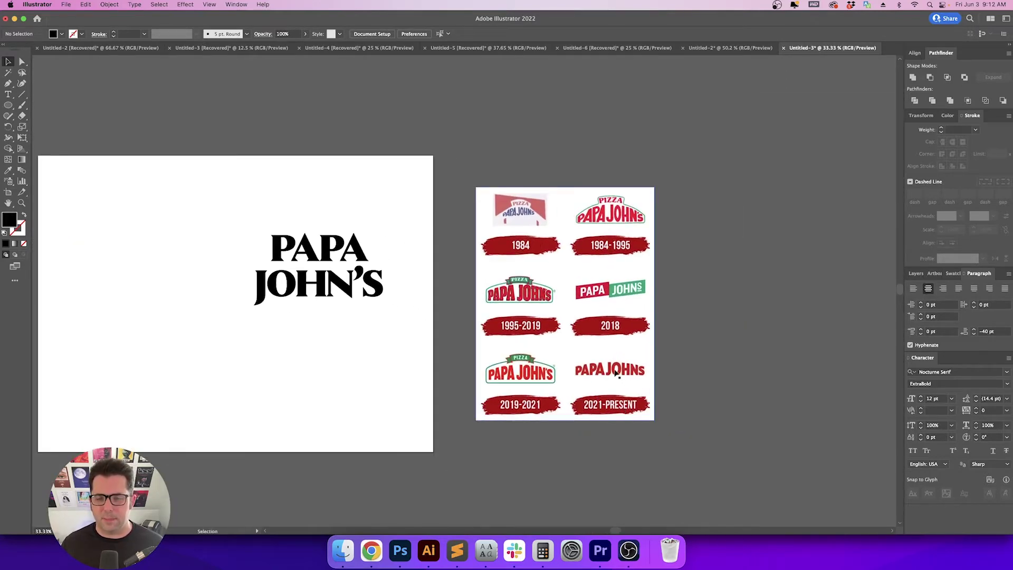
{"action": "key", "text": "super+plus"}
{"action": "key", "text": "super+plus"}
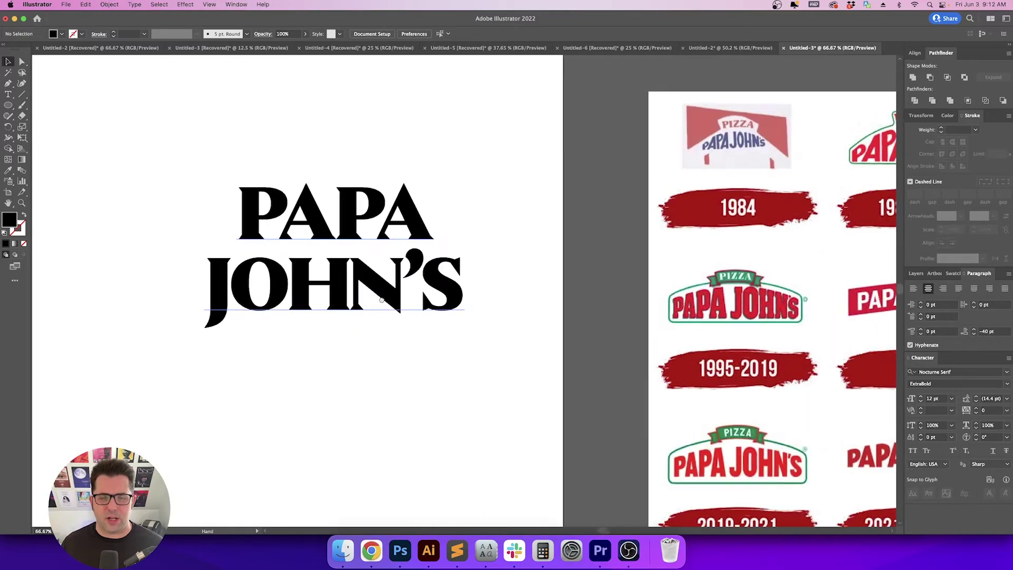
Try left-aligning the two lines of the wordmark and shifting the text leftward on the artboard
{"action": "left_click", "coordinate": [444, 257]}
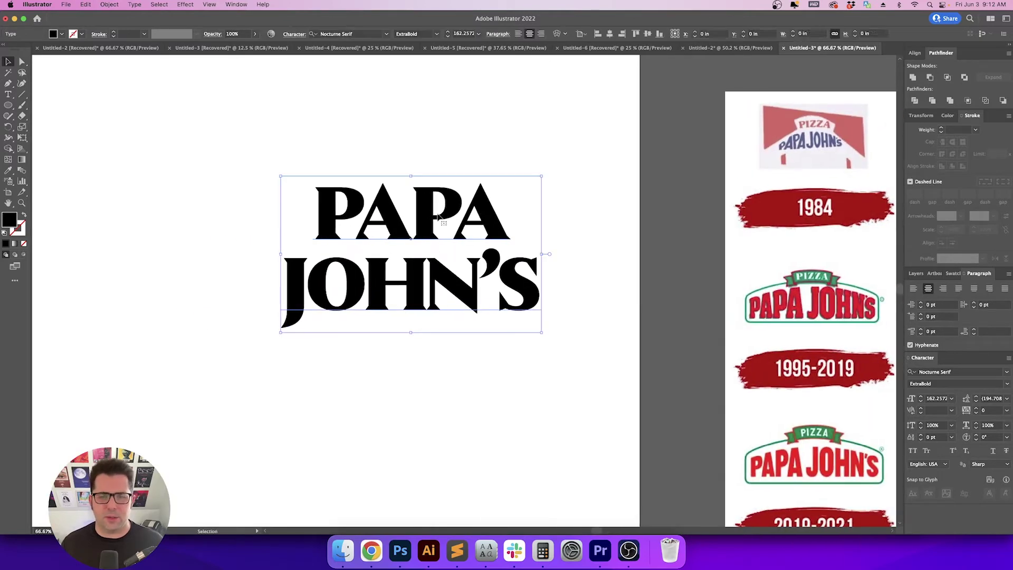
{"action": "left_click", "coordinate": [518, 35]}
{"action": "left_click", "coordinate": [549, 164]}
{"action": "left_click_drag", "start_coordinate": [562, 191], "coordinate": [377, 191]}
{"action": "left_click", "coordinate": [494, 197]}
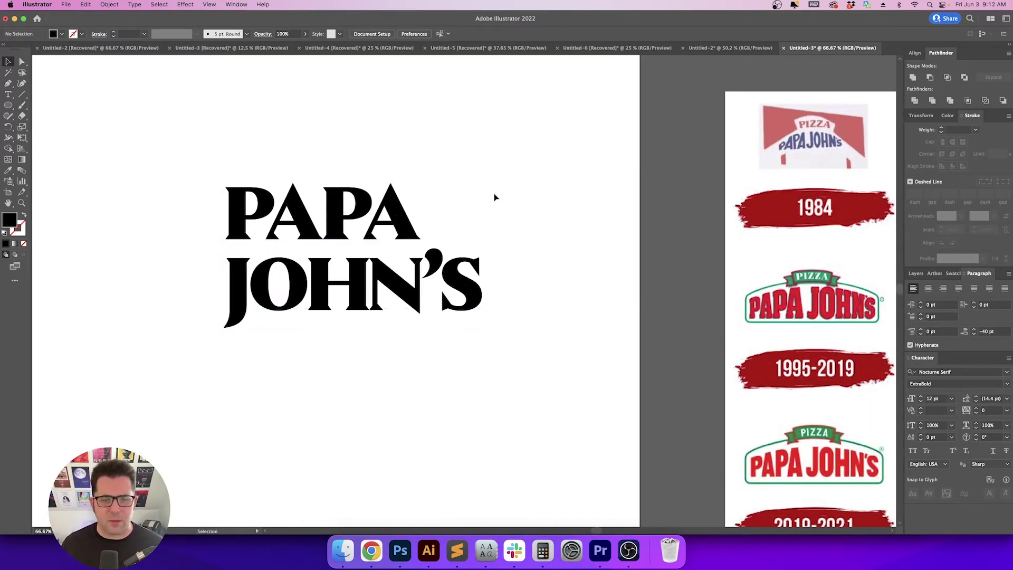
{"action": "left_click_drag", "start_coordinate": [508, 203], "coordinate": [535, 216]}
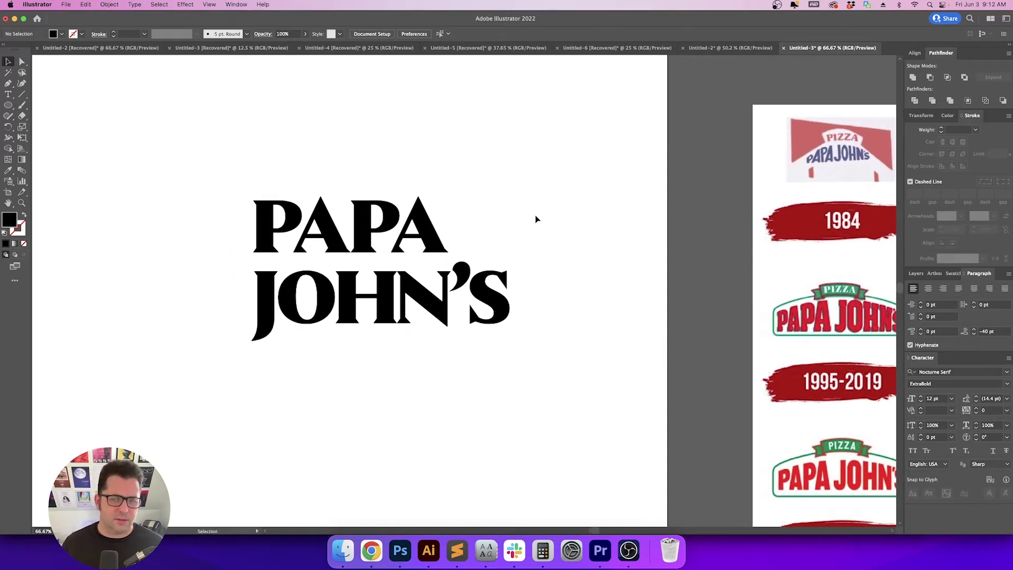
{"action": "scroll", "coordinate": [537, 219], "scroll_direction": "right", "scroll_amount": 3}
{"action": "scroll", "coordinate": [554, 218], "scroll_direction": "left", "scroll_amount": 2}
Undo the wordmark's move and restore its centred paragraph alignment
{"action": "key", "text": "super+z"}
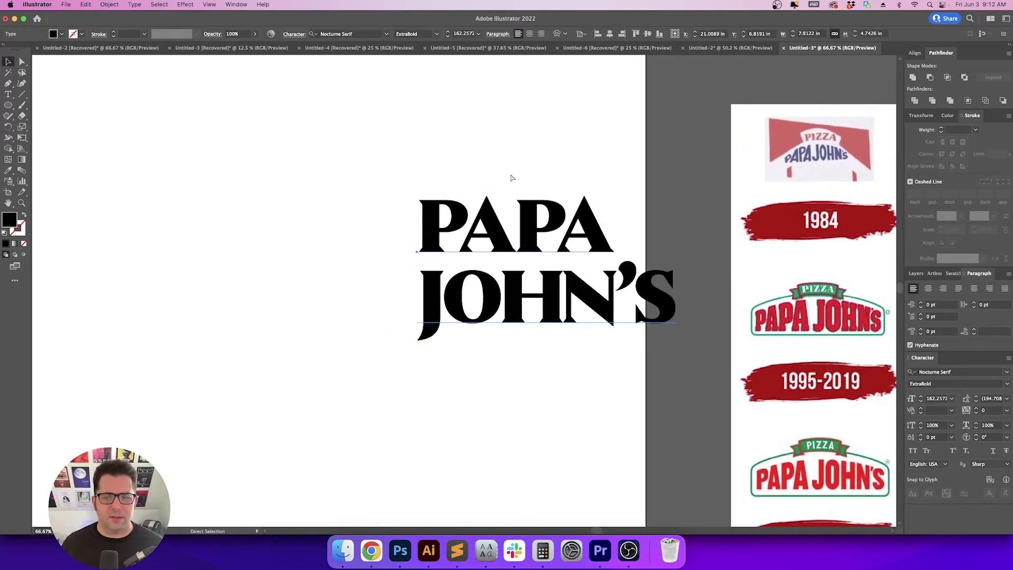
{"action": "key", "text": "super+shift+c"}
{"action": "left_click", "coordinate": [453, 159]}
Move the centred wordmark leftward on the artboard to about X 13.75 in
{"action": "left_click_drag", "start_coordinate": [519, 178], "coordinate": [476, 178]}
{"action": "left_click", "coordinate": [354, 308]}
{"action": "left_click_drag", "start_coordinate": [441, 308], "coordinate": [286, 306]}
{"action": "left_click_drag", "start_coordinate": [285, 306], "coordinate": [431, 304]}
{"action": "left_click", "coordinate": [533, 273]}
{"action": "left_click_drag", "start_coordinate": [533, 273], "coordinate": [599, 274]}
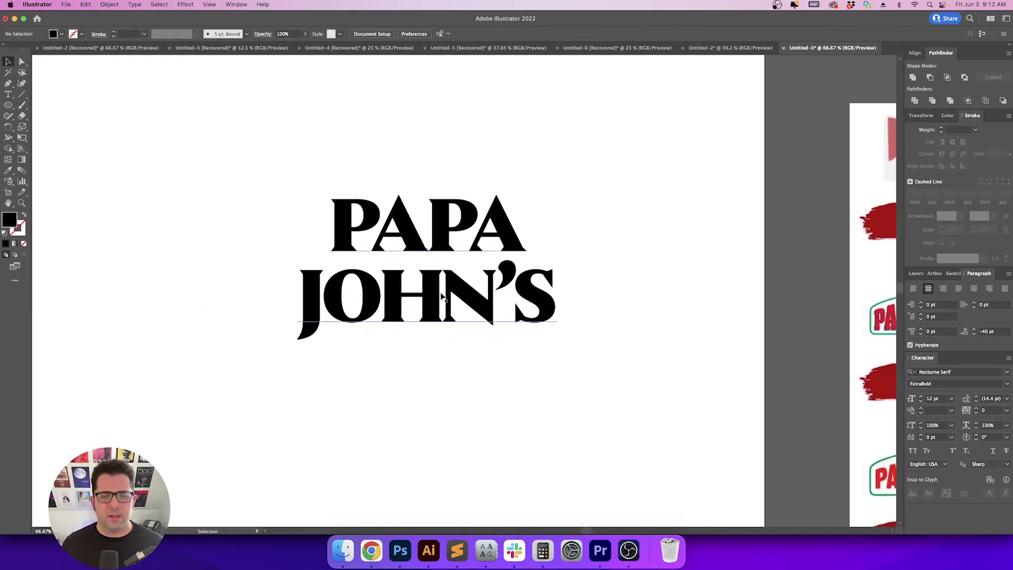
Convert the PAPA JOHN'S wordmark text to outlines
{"action": "left_click", "coordinate": [515, 291]}
{"action": "left_click_drag", "start_coordinate": [515, 292], "coordinate": [205, 299]}
{"action": "scroll", "coordinate": [713, 290], "scroll_direction": "down", "scroll_amount": 1}
{"action": "left_click", "coordinate": [441, 323]}
{"action": "scroll", "coordinate": [401, 288], "scroll_direction": "right", "scroll_amount": 5}
{"action": "left_click", "coordinate": [401, 288]}
{"action": "scroll", "coordinate": [401, 288], "scroll_direction": "up", "scroll_amount": 1}
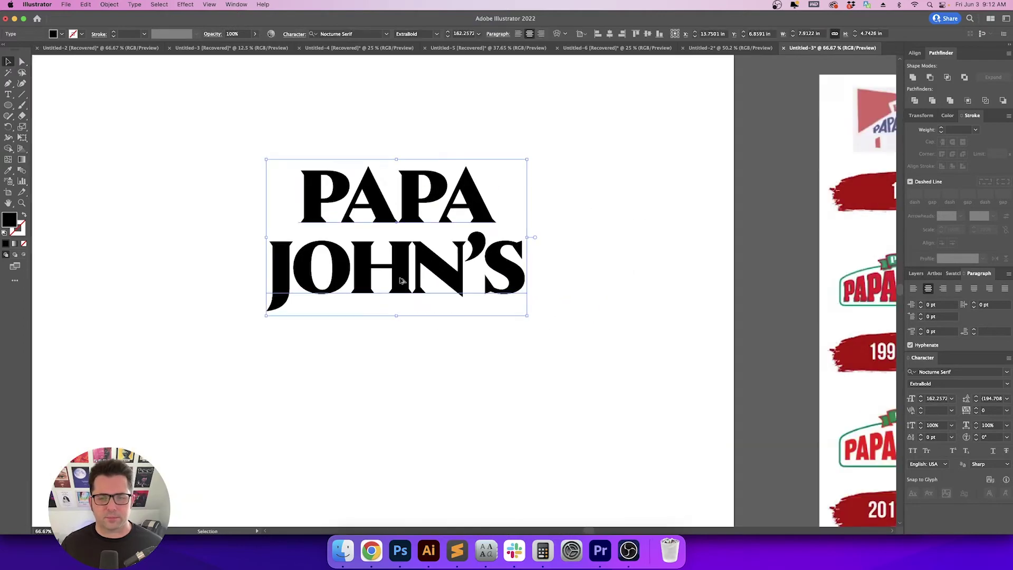
{"action": "key", "text": "super+shift+o"}
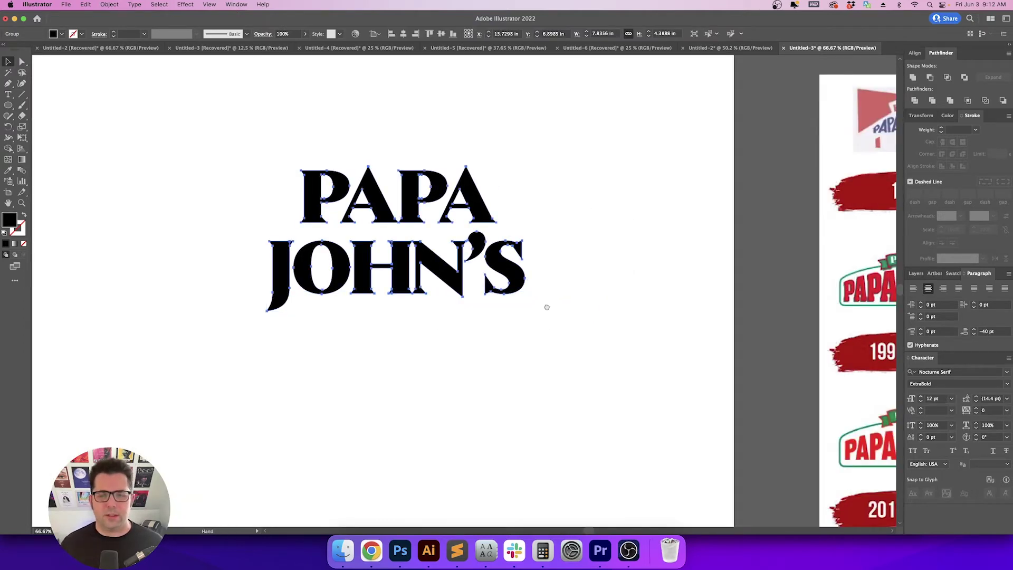
{"action": "scroll", "coordinate": [487, 313], "scroll_direction": "right", "scroll_amount": 2}
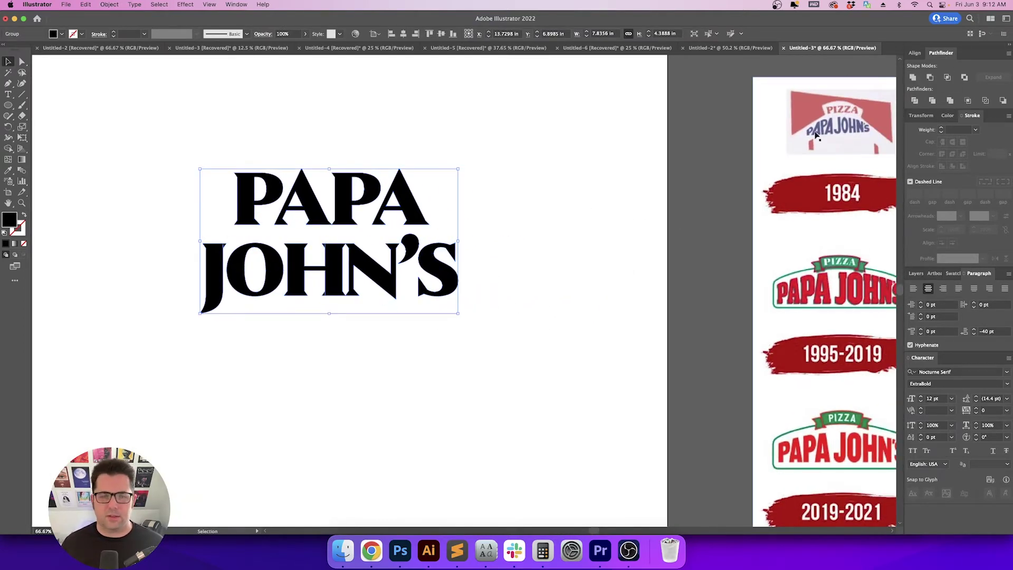
Move the detached upper inner serif of the H's right-hand stem rightward until it closes the gap against the stem
{"action": "left_click", "coordinate": [631, 256]}
{"action": "scroll", "coordinate": [631, 255], "scroll_direction": "left", "scroll_amount": 2}
{"action": "scroll", "coordinate": [381, 255], "scroll_direction": "up", "scroll_amount": 9}
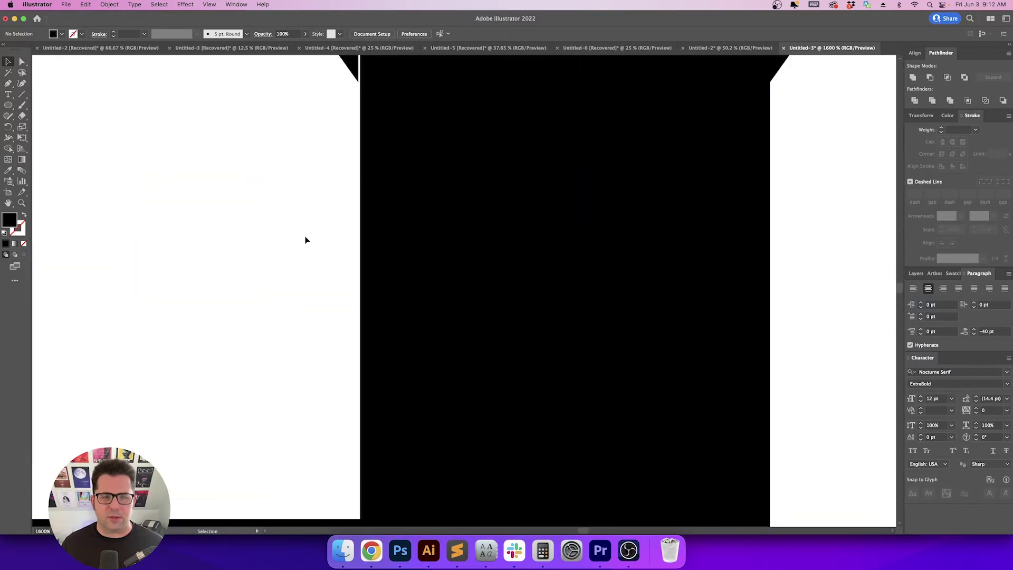
{"action": "scroll", "coordinate": [300, 244], "scroll_direction": "down", "scroll_amount": 1}
{"action": "left_click_drag", "start_coordinate": [303, 193], "coordinate": [359, 317]}
{"action": "left_click_drag", "start_coordinate": [355, 246], "coordinate": [362, 263]}
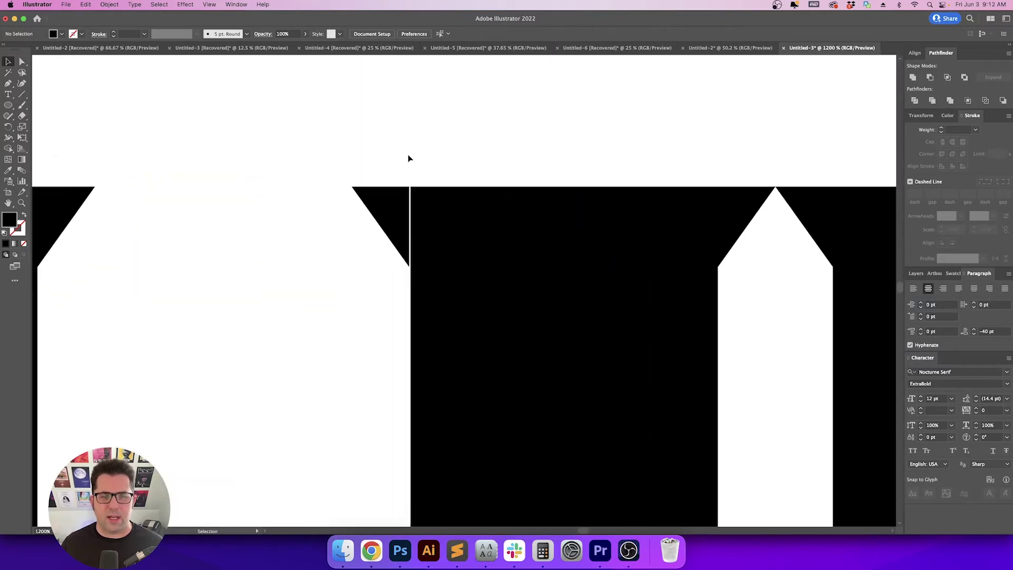
{"action": "scroll", "coordinate": [410, 161], "scroll_direction": "up", "scroll_amount": 3}
{"action": "scroll", "coordinate": [406, 180], "scroll_direction": "up", "scroll_amount": 2}
{"action": "scroll", "coordinate": [448, 147], "scroll_direction": "down", "scroll_amount": 2}
{"action": "scroll", "coordinate": [459, 132], "scroll_direction": "left", "scroll_amount": 2}
{"action": "key", "text": "m"}
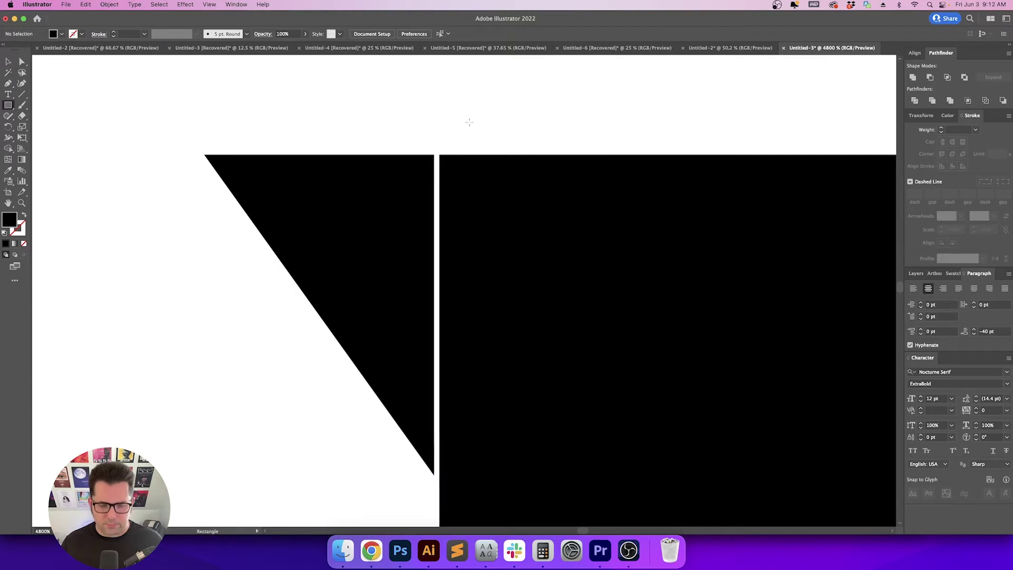
{"action": "left_click_drag", "start_coordinate": [419, 173], "coordinate": [423, 150]}
{"action": "key", "text": "a"}
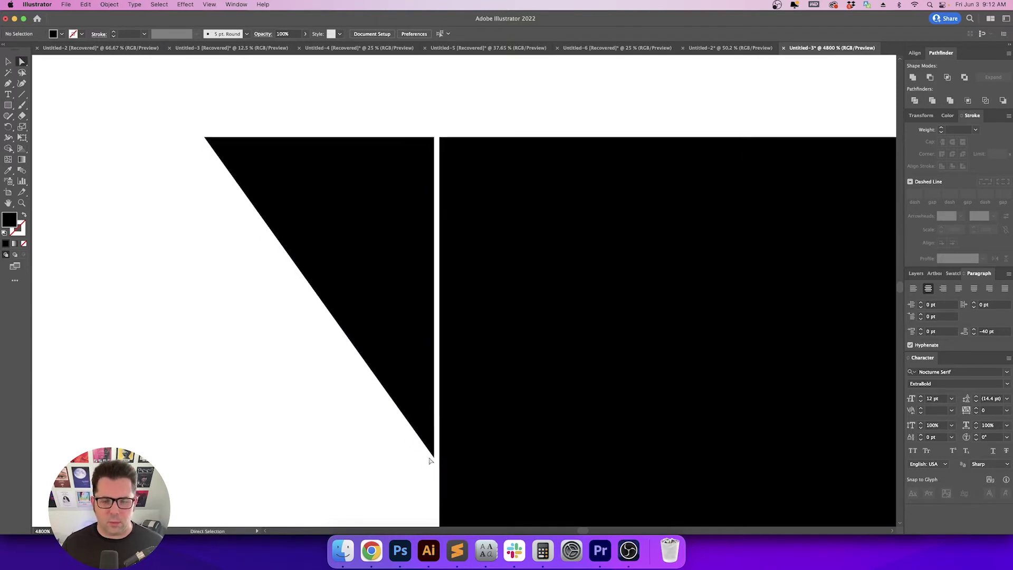
{"action": "left_click", "coordinate": [434, 457]}
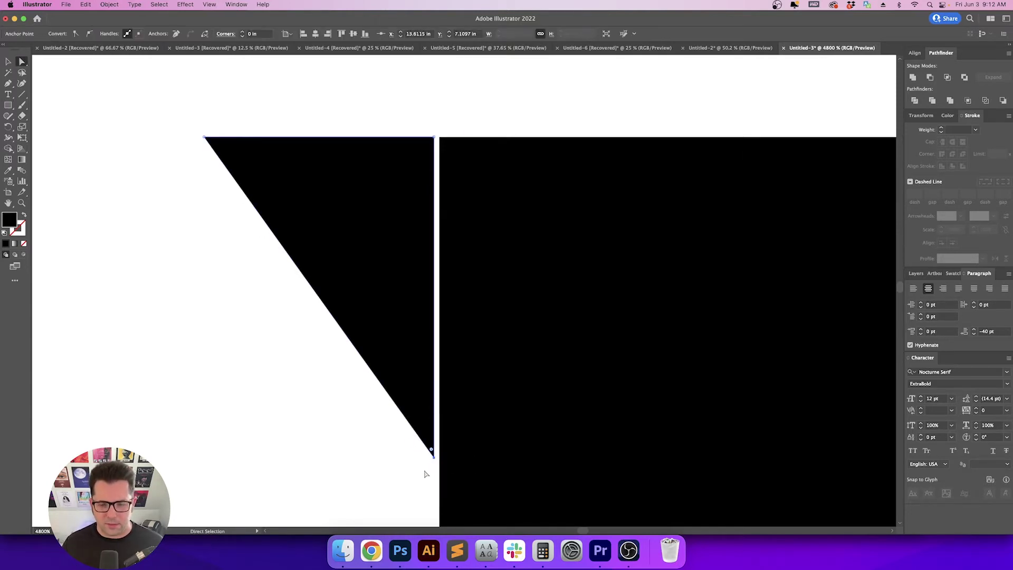
{"action": "left_click", "coordinate": [426, 474]}
{"action": "scroll", "coordinate": [406, 332], "scroll_direction": "down", "scroll_amount": 1}
{"action": "scroll", "coordinate": [407, 332], "scroll_direction": "right", "scroll_amount": 1}
{"action": "left_click", "coordinate": [382, 195]}
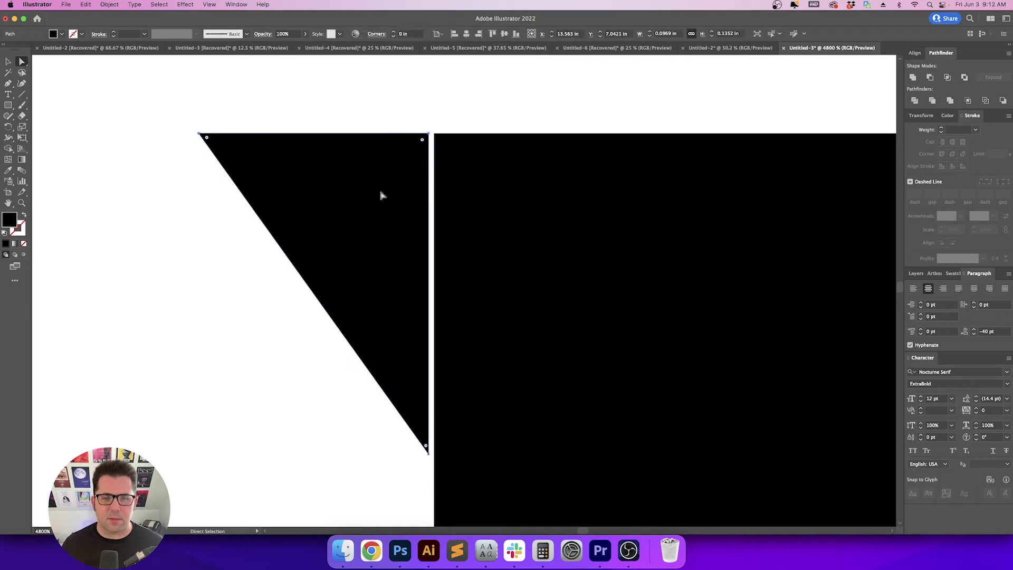
{"action": "key", "text": "Right"}
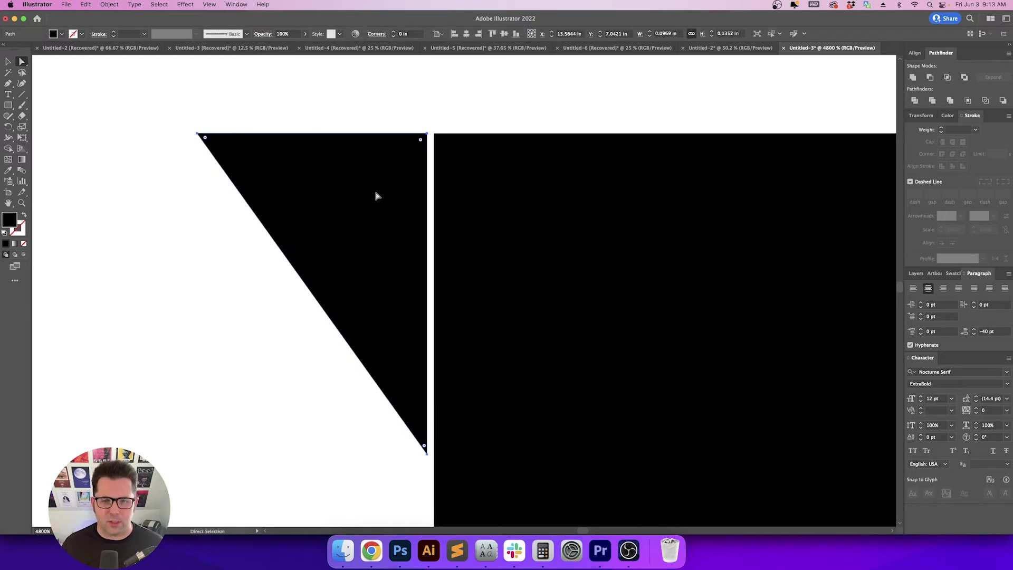
{"action": "left_click_drag", "start_coordinate": [379, 195], "coordinate": [384, 196]}
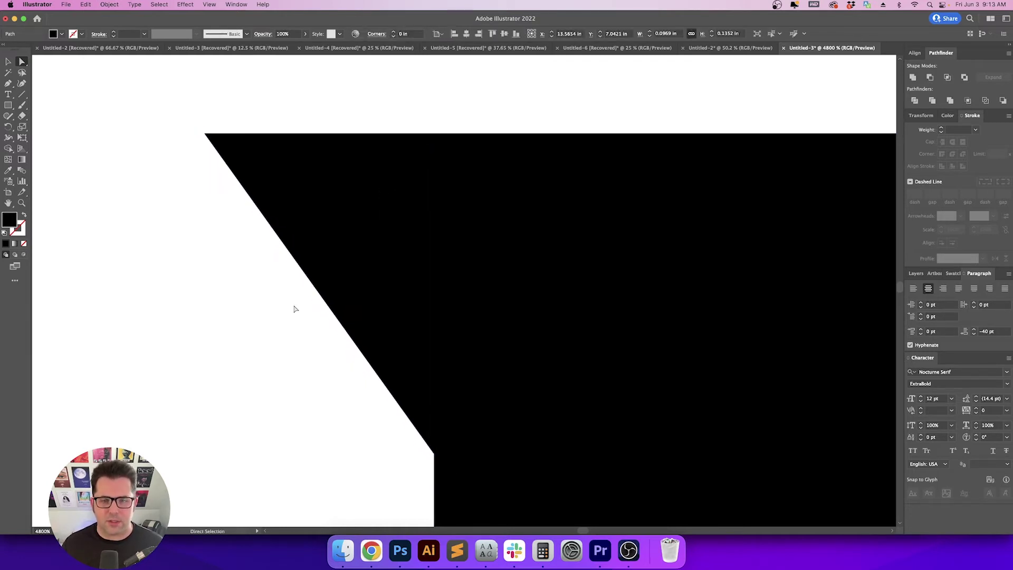
{"action": "left_click", "coordinate": [294, 308]}
Move the detached lower inner serif of the H's right-hand stem rightward until it closes the gap against the stem
{"action": "scroll", "coordinate": [294, 308], "scroll_direction": "down", "scroll_amount": 10}
{"action": "scroll", "coordinate": [294, 307], "scroll_direction": "down", "scroll_amount": 15}
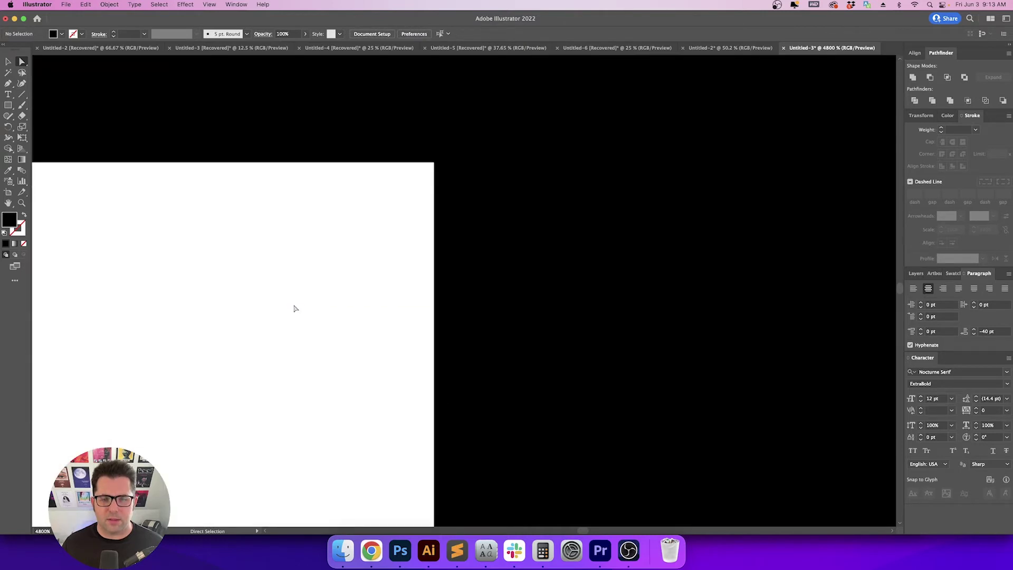
{"action": "scroll", "coordinate": [349, 300], "scroll_direction": "down", "scroll_amount": 10}
{"action": "scroll", "coordinate": [349, 299], "scroll_direction": "right", "scroll_amount": 3}
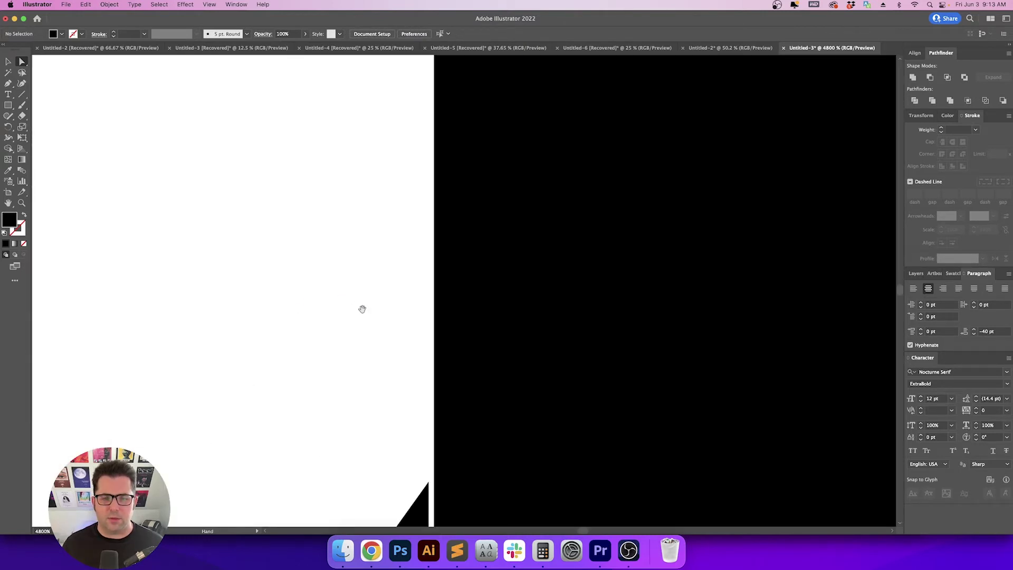
{"action": "left_click", "coordinate": [340, 338]}
{"action": "left_click_drag", "start_coordinate": [340, 339], "coordinate": [346, 340]}
{"action": "left_click", "coordinate": [224, 270]}
{"action": "scroll", "coordinate": [225, 269], "scroll_direction": "down", "scroll_amount": 10}
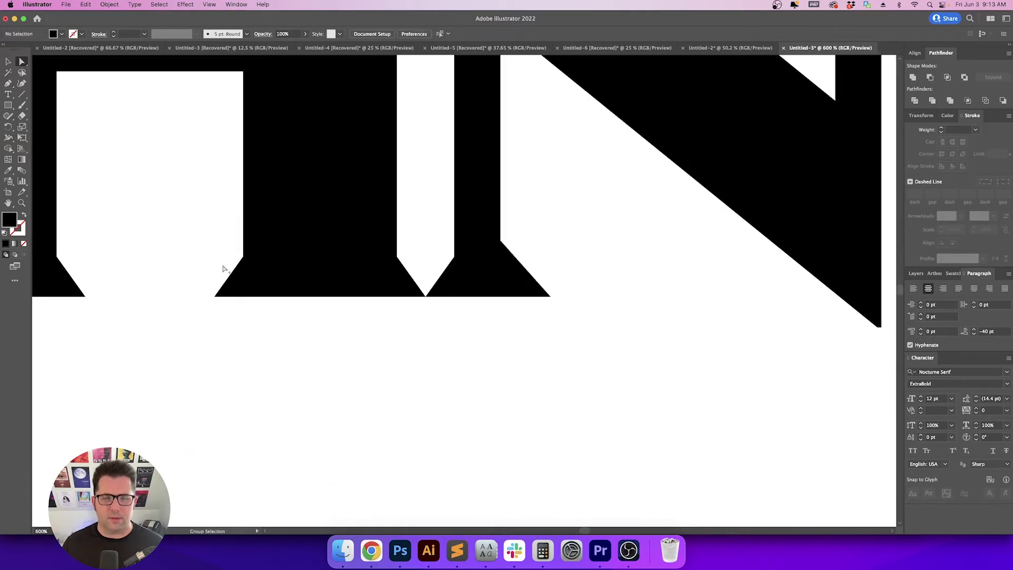
Move the detached upper-right serif of the J leftward until it closes the gap against the stem
{"action": "key", "text": "v"}
{"action": "left_click_drag", "start_coordinate": [230, 310], "coordinate": [412, 338]}
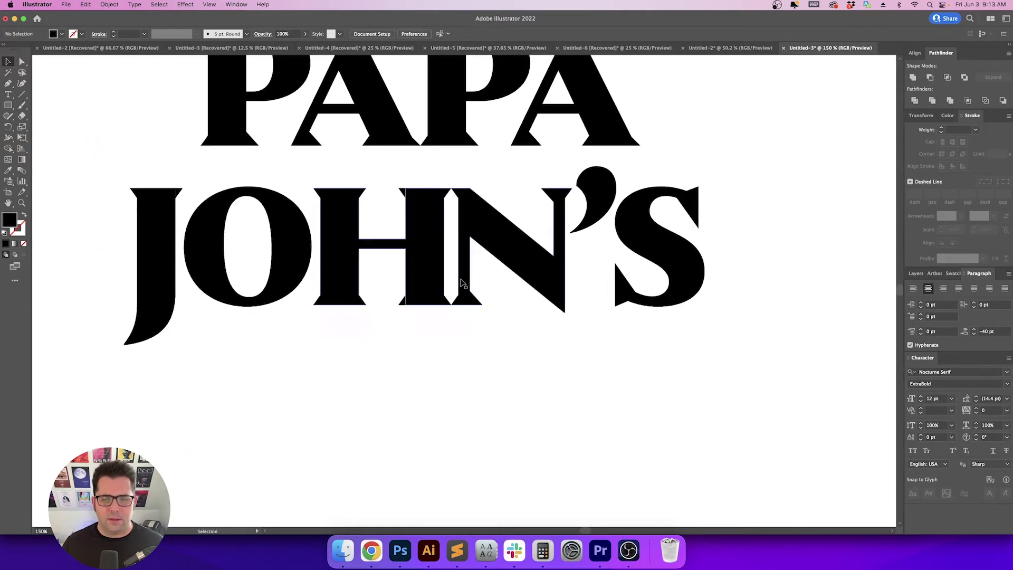
{"action": "scroll", "coordinate": [459, 283], "scroll_direction": "up", "scroll_amount": 10}
{"action": "scroll", "coordinate": [378, 287], "scroll_direction": "down", "scroll_amount": 5}
{"action": "scroll", "coordinate": [415, 325], "scroll_direction": "down", "scroll_amount": 5}
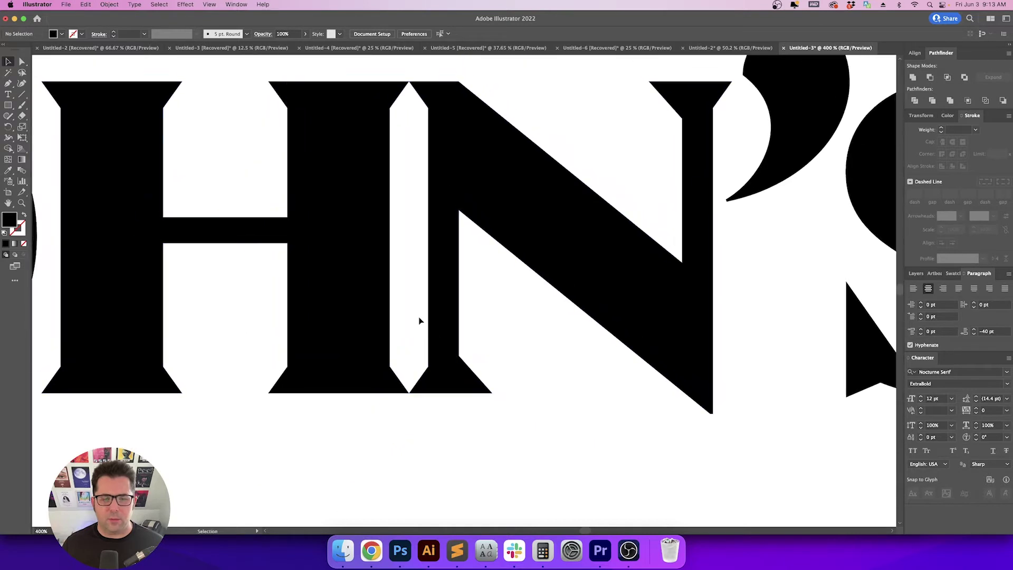
{"action": "left_click", "coordinate": [342, 301]}
{"action": "left_click_drag", "start_coordinate": [173, 238], "coordinate": [541, 387]}
{"action": "left_click", "coordinate": [174, 286]}
{"action": "scroll", "coordinate": [256, 271], "scroll_direction": "up", "scroll_amount": 6}
{"action": "scroll", "coordinate": [255, 274], "scroll_direction": "up", "scroll_amount": 4}
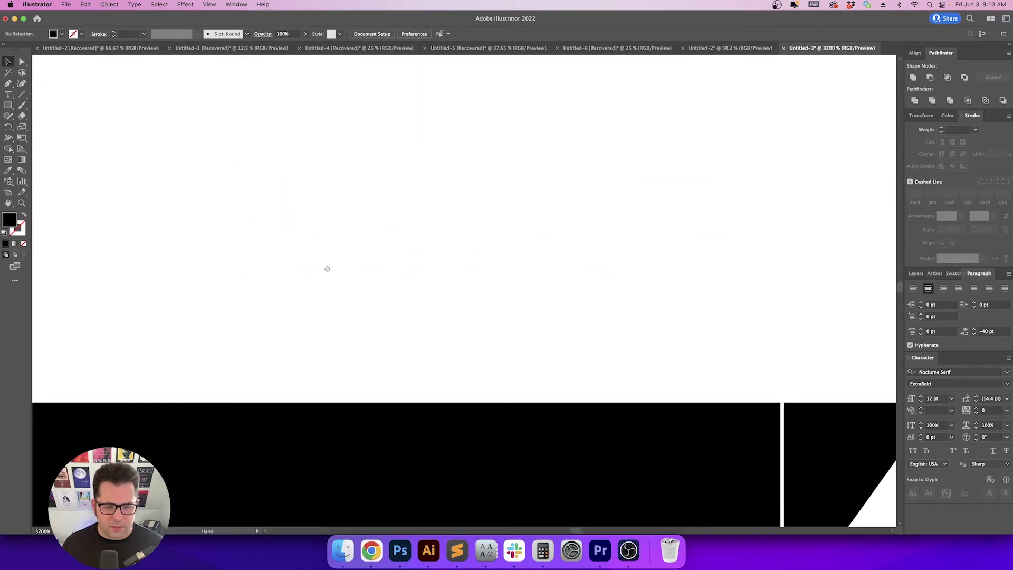
{"action": "key", "text": "a"}
{"action": "left_click", "coordinate": [570, 328]}
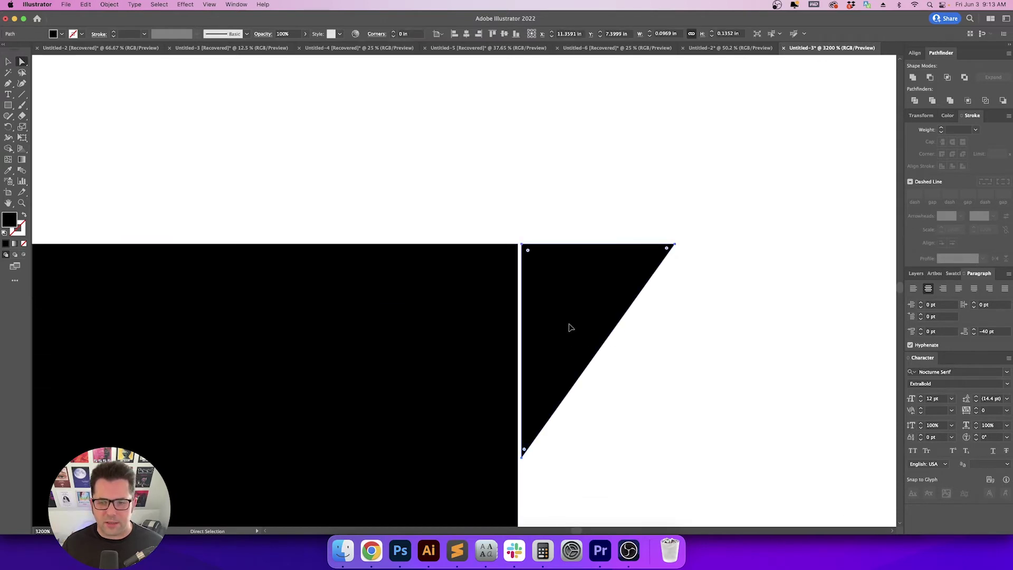
{"action": "left_click", "coordinate": [624, 367]}
Examine the remaining letters of both wordmark lines up close for further gaps between stems and serifs
{"action": "scroll", "coordinate": [625, 373], "scroll_direction": "down", "scroll_amount": 5}
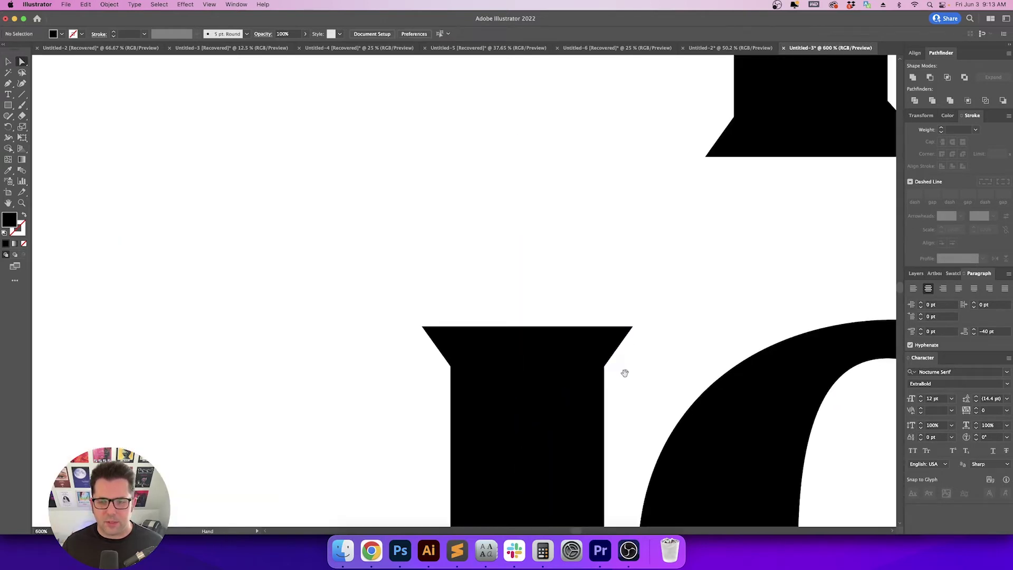
{"action": "scroll", "coordinate": [484, 232], "scroll_direction": "down", "scroll_amount": 5}
{"action": "scroll", "coordinate": [484, 233], "scroll_direction": "right", "scroll_amount": 3}
{"action": "scroll", "coordinate": [484, 232], "scroll_direction": "up", "scroll_amount": 5}
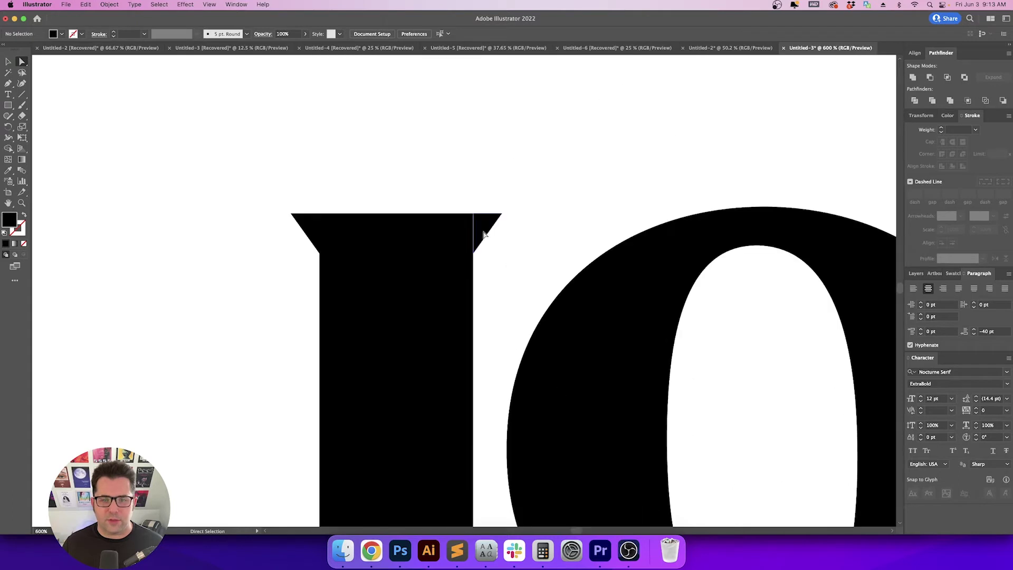
{"action": "scroll", "coordinate": [538, 267], "scroll_direction": "right", "scroll_amount": 10}
{"action": "scroll", "coordinate": [473, 240], "scroll_direction": "down", "scroll_amount": 3}
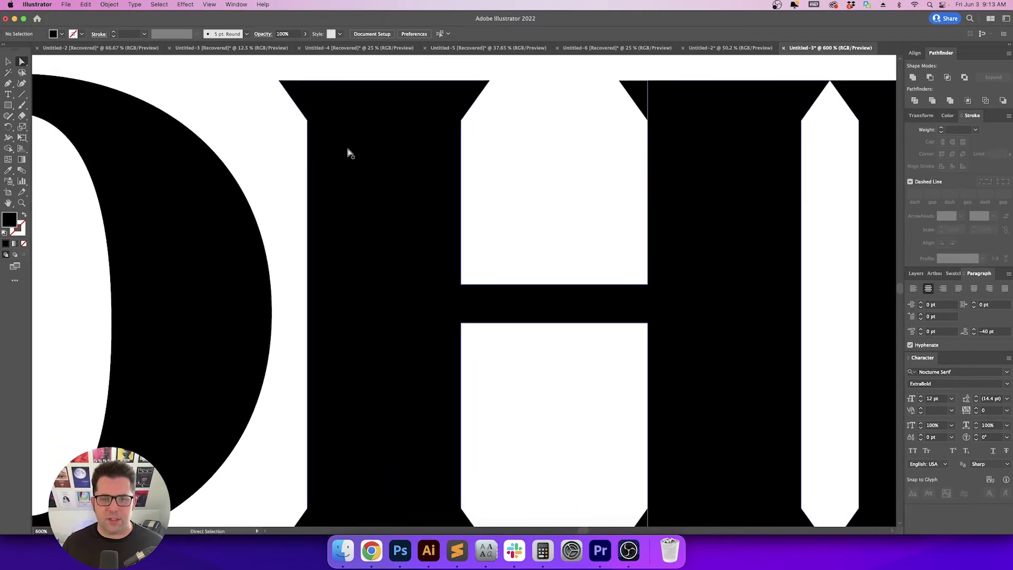
{"action": "scroll", "coordinate": [349, 153], "scroll_direction": "right", "scroll_amount": 8}
{"action": "scroll", "coordinate": [473, 213], "scroll_direction": "down", "scroll_amount": 3}
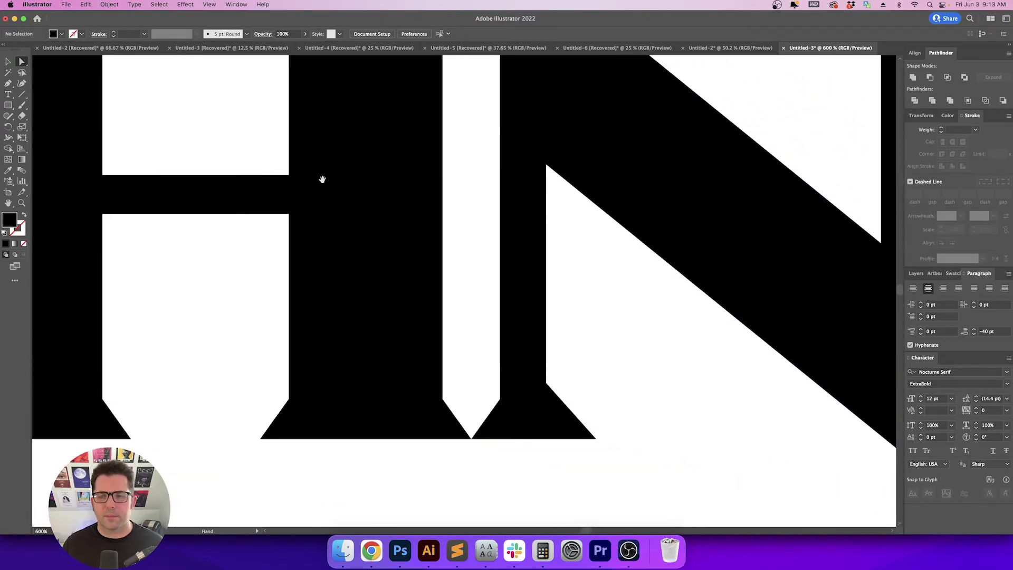
{"action": "scroll", "coordinate": [323, 180], "scroll_direction": "right", "scroll_amount": 6}
{"action": "scroll", "coordinate": [459, 206], "scroll_direction": "up", "scroll_amount": 5}
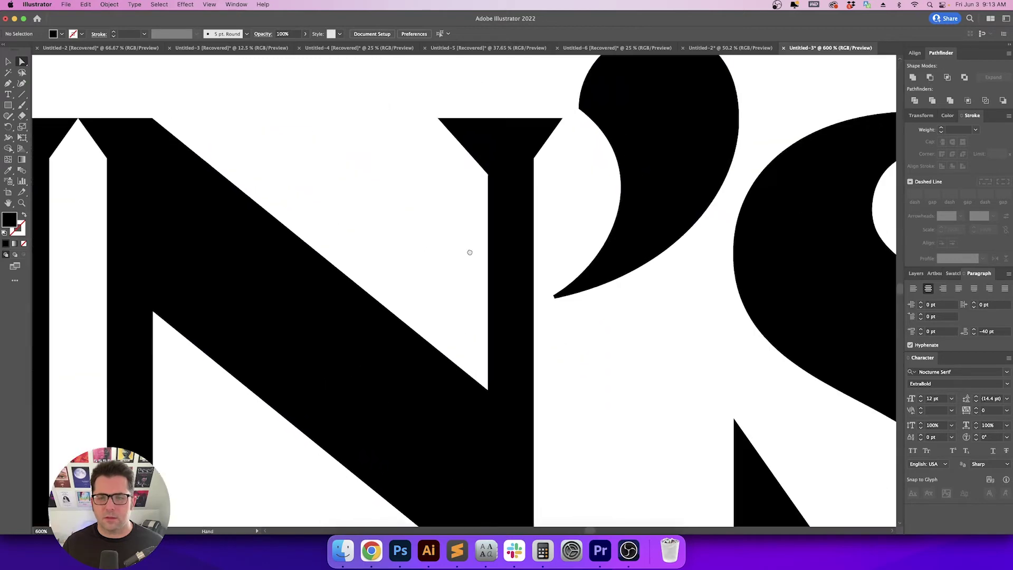
{"action": "left_click_drag", "start_coordinate": [704, 271], "coordinate": [452, 271]}
{"action": "left_click_drag", "start_coordinate": [532, 290], "coordinate": [484, 215]}
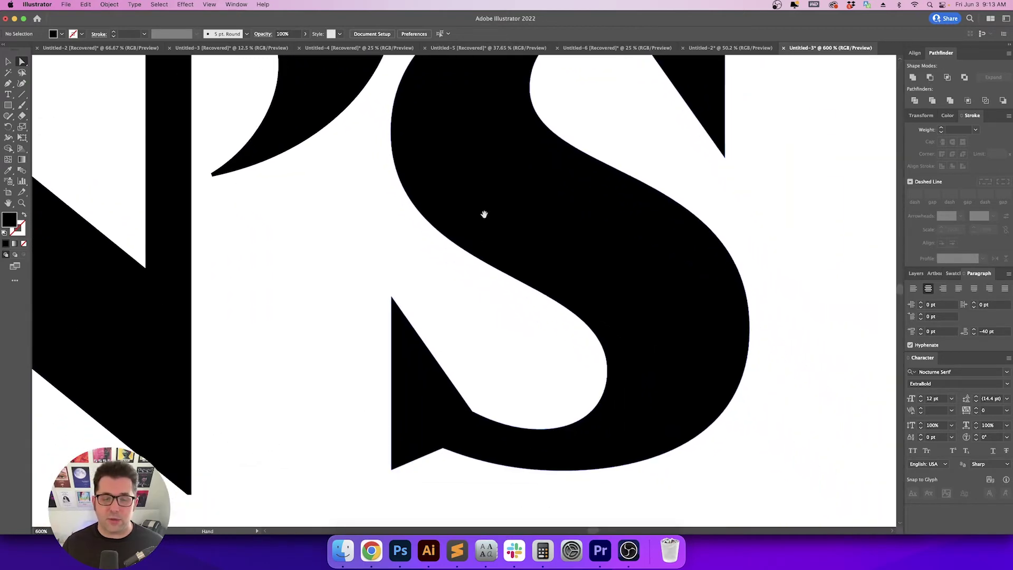
{"action": "left_click_drag", "start_coordinate": [438, 79], "coordinate": [546, 269]}
{"action": "left_click_drag", "start_coordinate": [509, 110], "coordinate": [528, 275]}
{"action": "left_click_drag", "start_coordinate": [495, 105], "coordinate": [529, 358]}
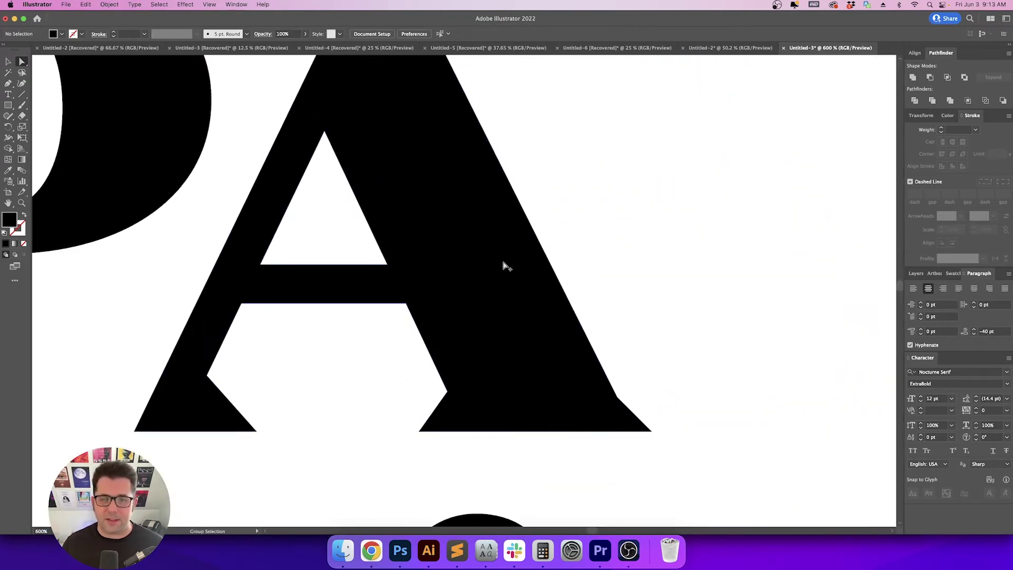
{"action": "left_click_drag", "start_coordinate": [499, 261], "coordinate": [654, 283]}
{"action": "left_click_drag", "start_coordinate": [290, 264], "coordinate": [515, 283]}
{"action": "left_click_drag", "start_coordinate": [235, 183], "coordinate": [466, 260]}
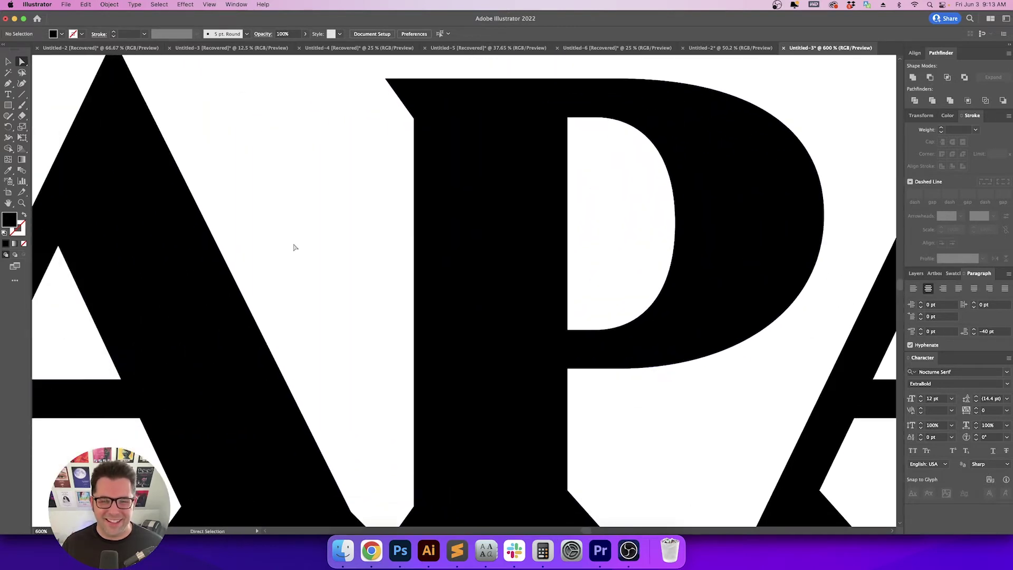
{"action": "scroll", "coordinate": [294, 244], "scroll_direction": "down", "scroll_amount": 1}
Ungroup the outlined wordmark and group the four PAPA letters as their own line
{"action": "key", "text": "super+minus"}
{"action": "key", "text": "super+minus"}
{"action": "key", "text": "super+minus"}
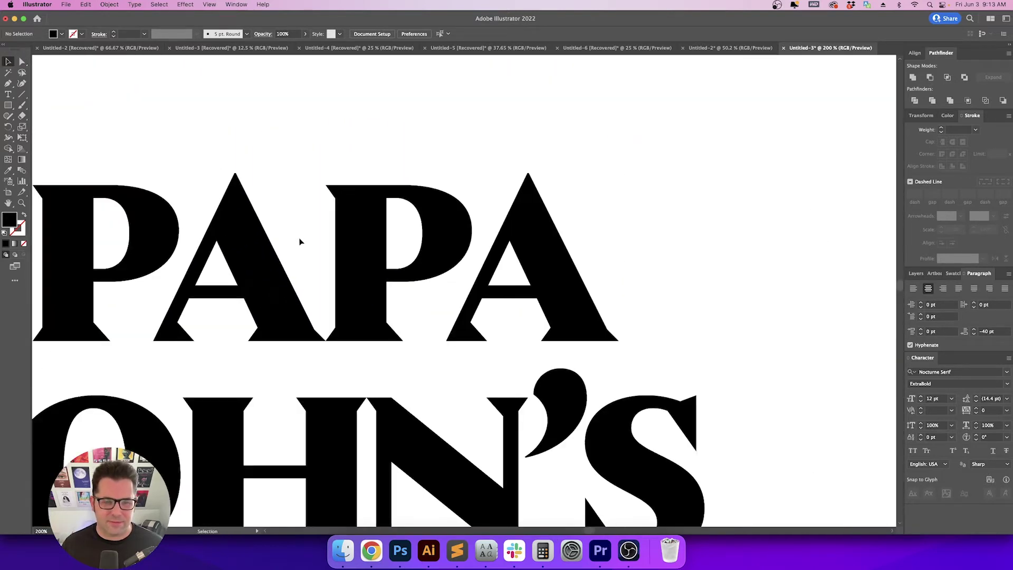
{"action": "left_click_drag", "start_coordinate": [144, 155], "coordinate": [819, 510]}
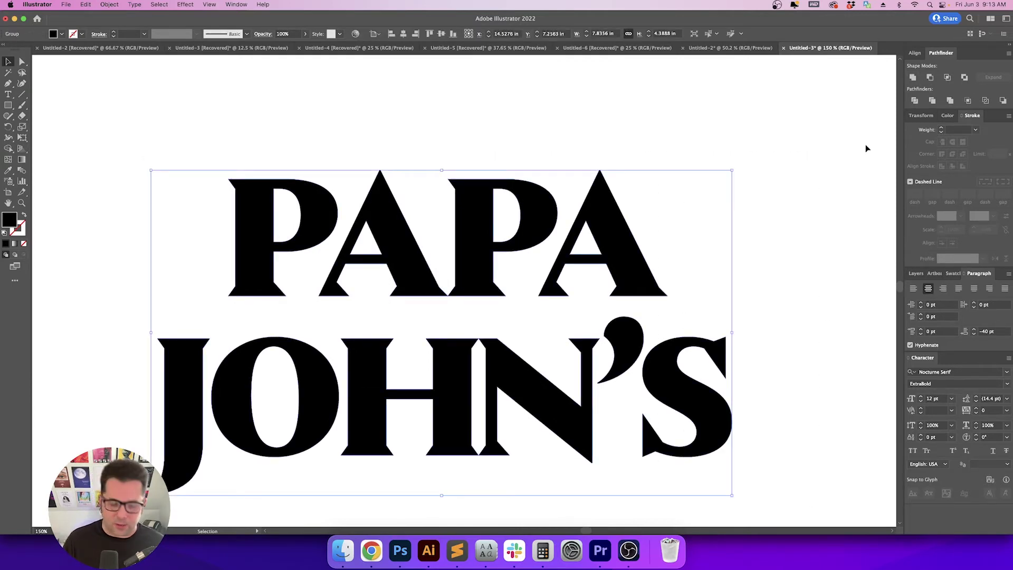
{"action": "key", "text": "super+shift+g"}
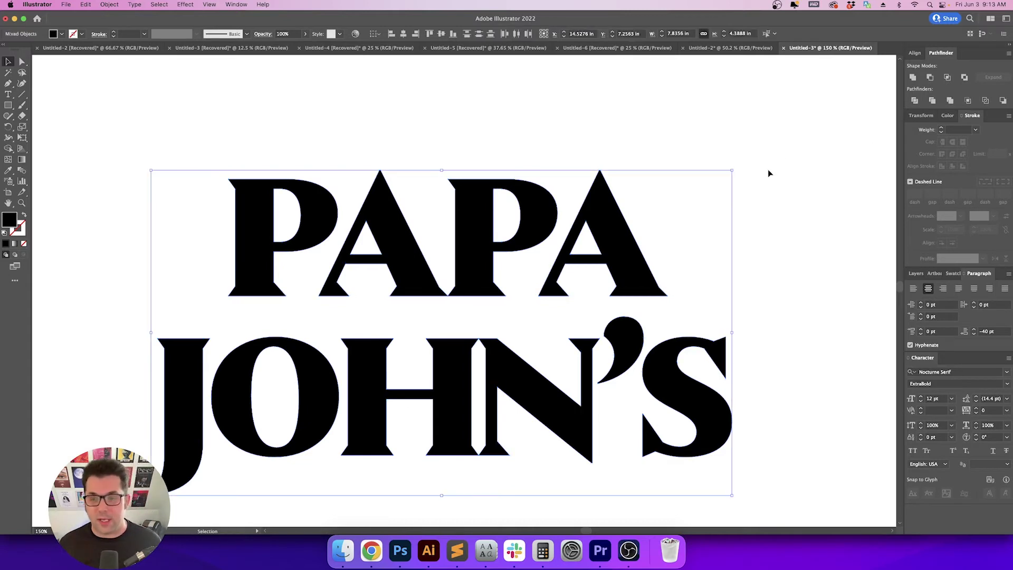
{"action": "left_click_drag", "start_coordinate": [768, 173], "coordinate": [217, 232]}
{"action": "key", "text": "a"}
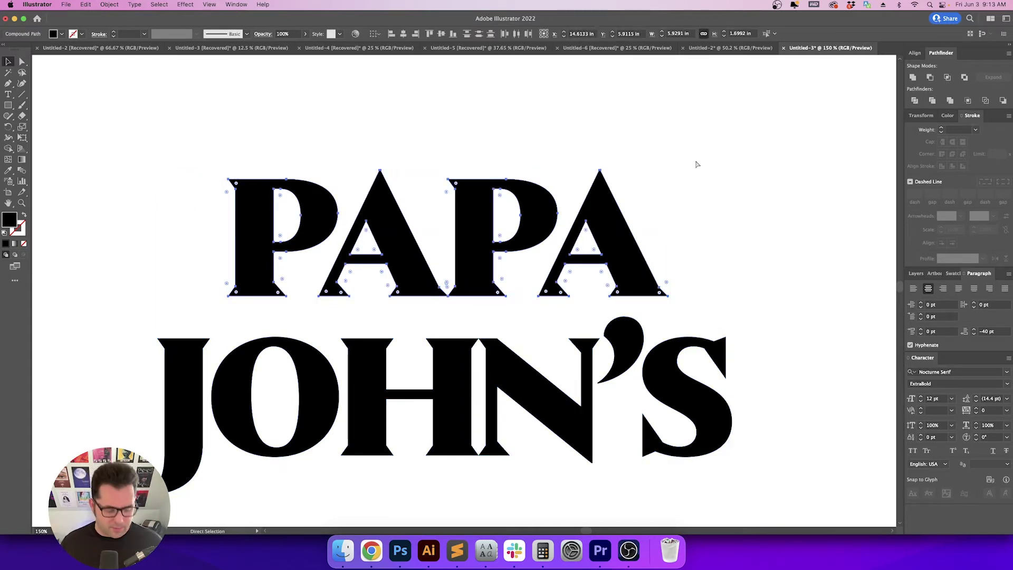
{"action": "key", "text": "super+g"}
Group the JOHN'S letters and centre them horizontally beneath the PAPA group, keeping PAPA as the key object
{"action": "key", "text": "v"}
{"action": "left_click_drag", "start_coordinate": [254, 370], "coordinate": [766, 483]}
{"action": "left_click", "coordinate": [625, 248], "text": "shift"}
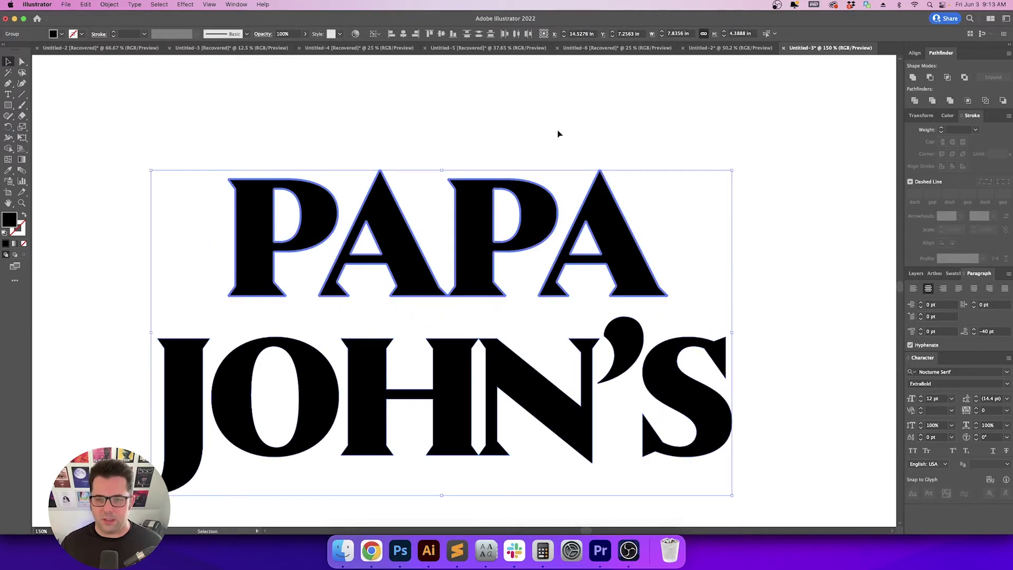
{"action": "left_click", "coordinate": [404, 33]}
{"action": "left_click", "coordinate": [528, 127]}
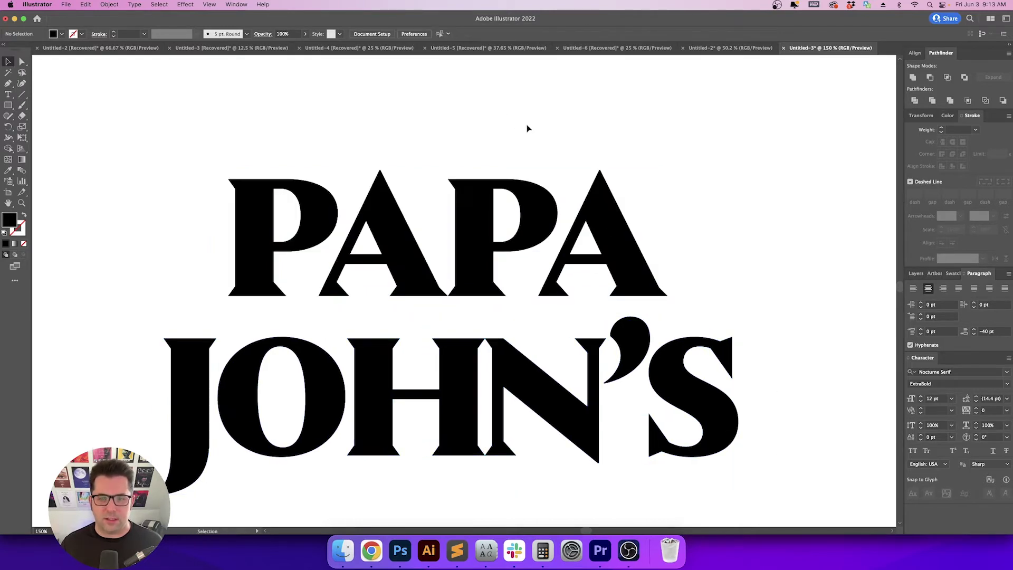
{"action": "scroll", "coordinate": [759, 265], "scroll_direction": "down", "scroll_amount": 2}
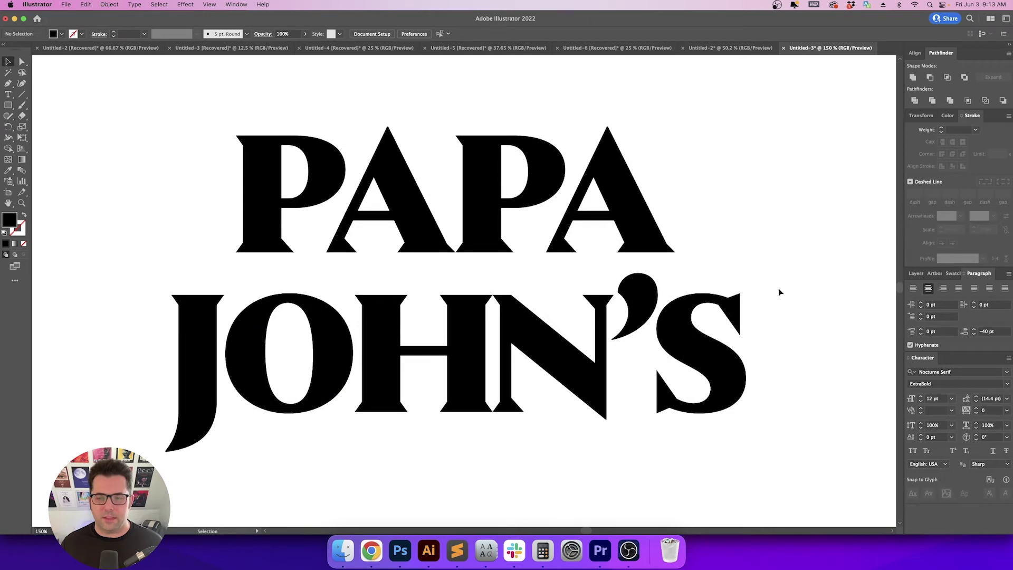
Select both lines of the wordmark and merge their overlapping letter pieces with the Unite shape mode
{"action": "left_click_drag", "start_coordinate": [778, 289], "coordinate": [555, 337]}
{"action": "left_click", "coordinate": [735, 238]}
{"action": "left_click_drag", "start_coordinate": [713, 224], "coordinate": [381, 386]}
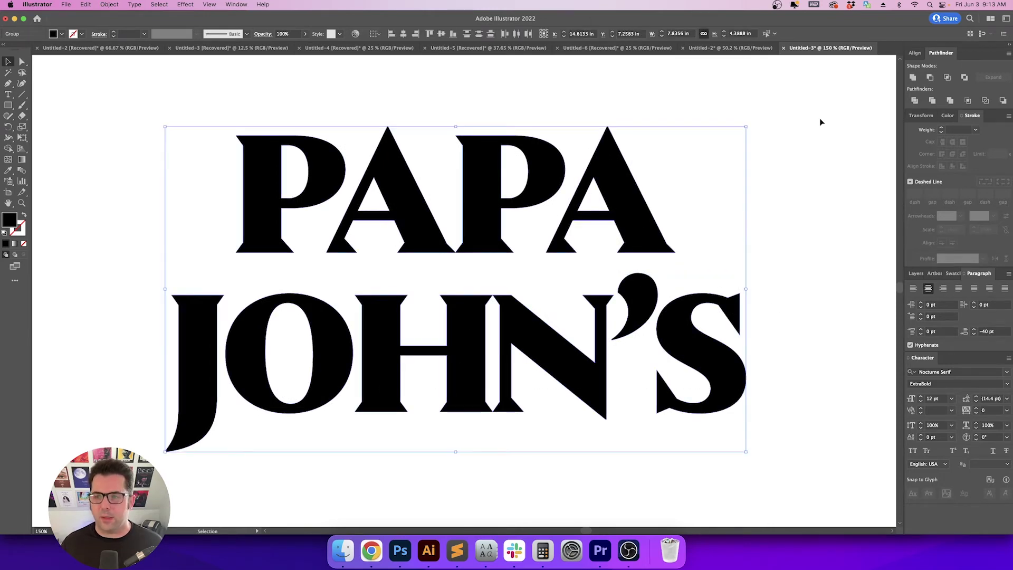
{"action": "key", "text": "super+minus"}
{"action": "key", "text": "super+minus"}
{"action": "key", "text": "super+minus"}
{"action": "key", "text": "super+minus"}
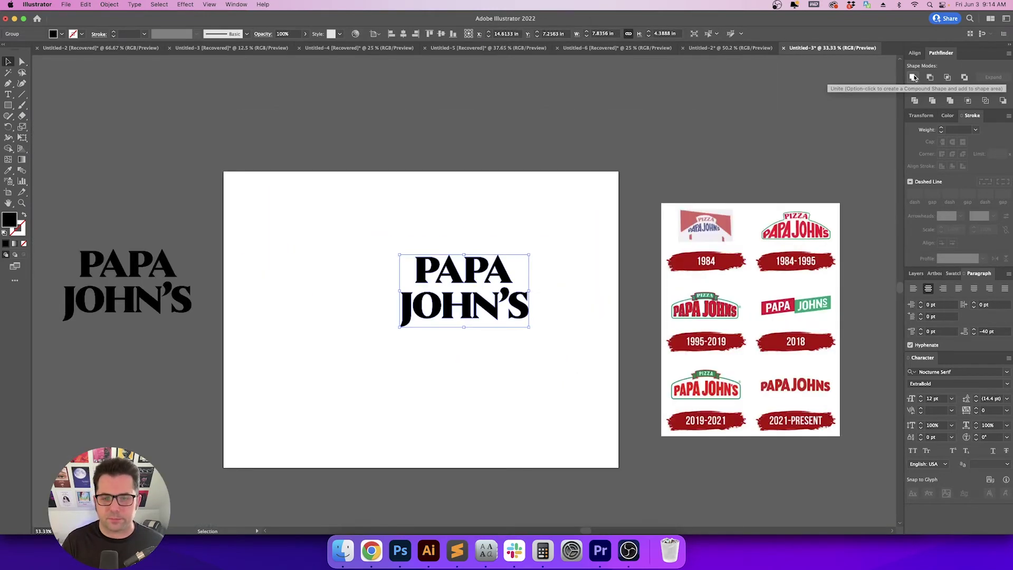
{"action": "left_click", "coordinate": [572, 324]}
Ungroup the united PAPA JOHN'S wordmark on the artboard
{"action": "left_click_drag", "start_coordinate": [572, 324], "coordinate": [498, 346]}
{"action": "key", "text": "super+plus"}
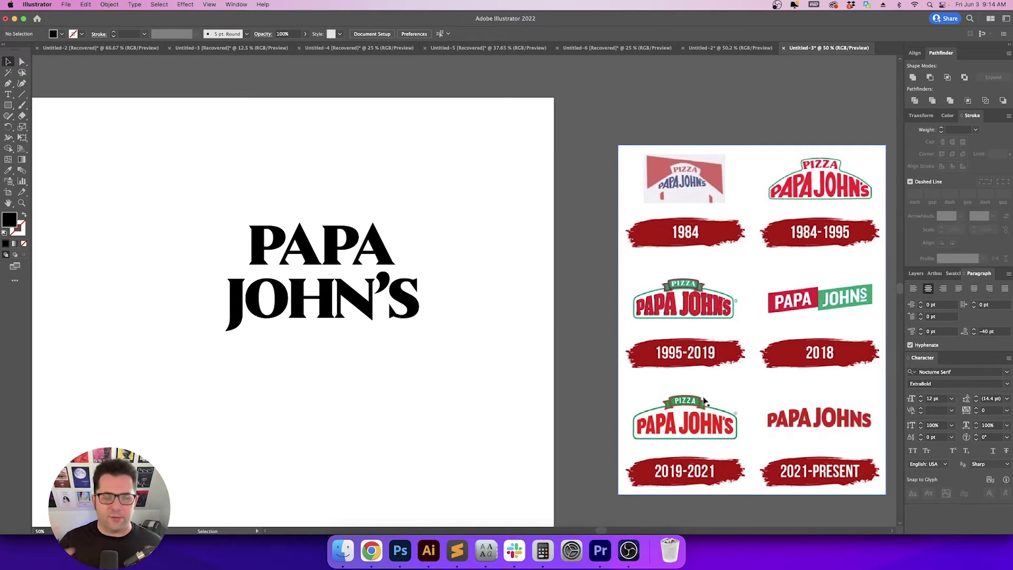
{"action": "left_click_drag", "start_coordinate": [541, 393], "coordinate": [603, 395]}
{"action": "key", "text": "super+plus"}
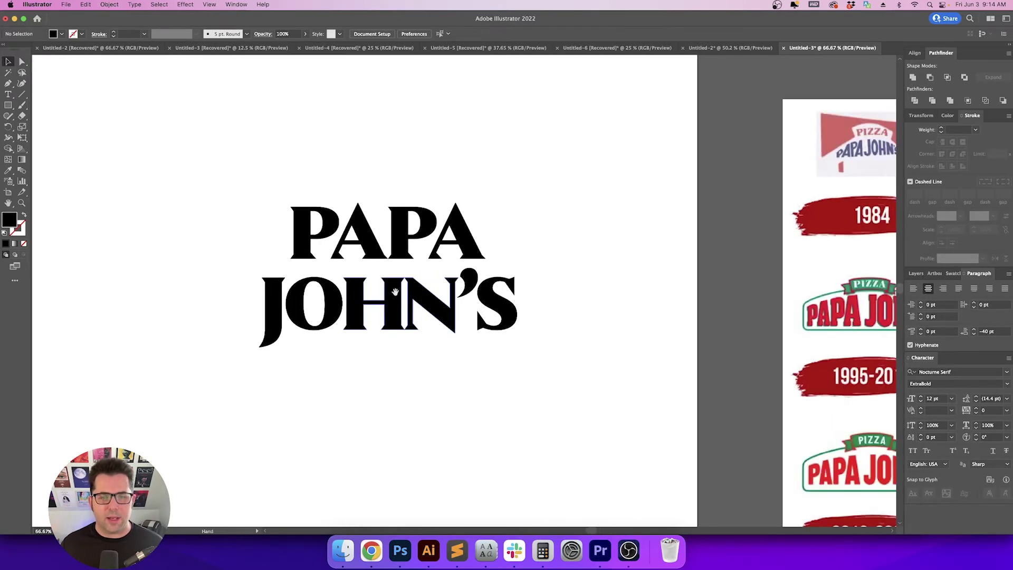
{"action": "left_click_drag", "start_coordinate": [395, 296], "coordinate": [477, 302]}
{"action": "key", "text": "p"}
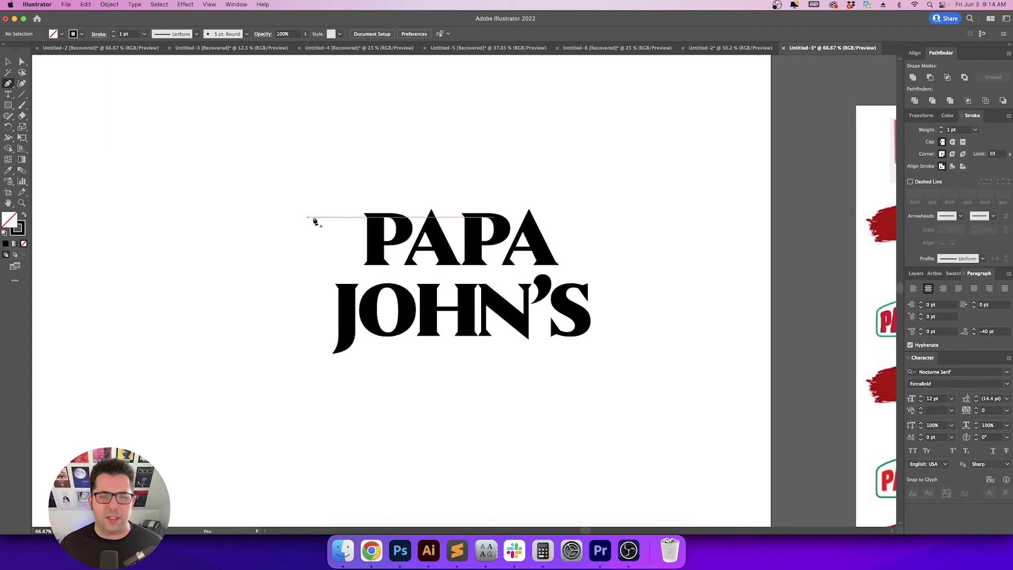
{"action": "key", "text": "v"}
{"action": "left_click", "coordinate": [451, 311]}
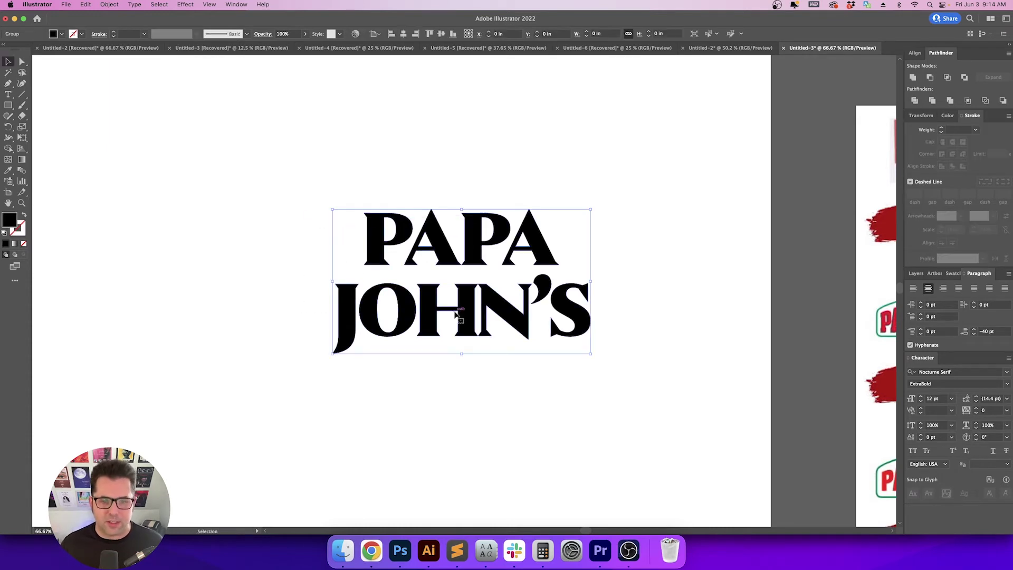
{"action": "key", "text": "super+shift+g"}
{"action": "left_click", "coordinate": [417, 166]}
Start a Pen path at the J's upper-left corner and run a horizontal segment to below the first P's left edge
{"action": "key", "text": "super+plus"}
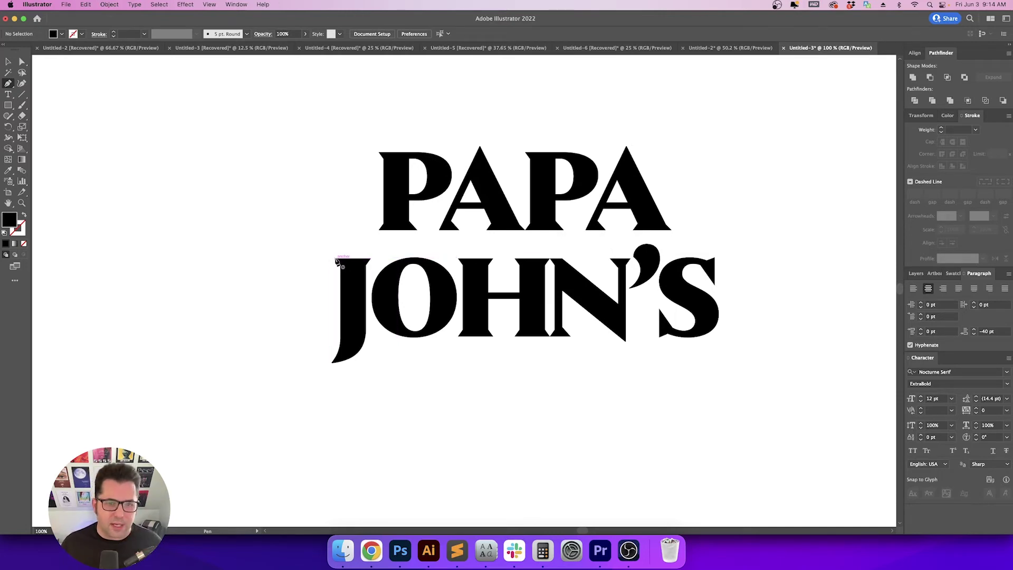
{"action": "left_click", "coordinate": [337, 259]}
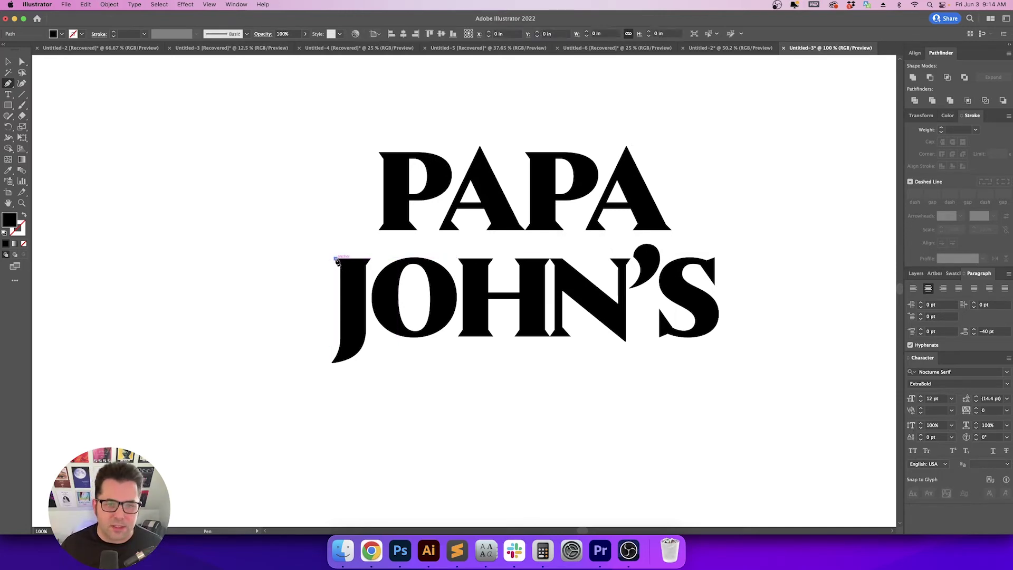
{"action": "left_click", "coordinate": [379, 258]}
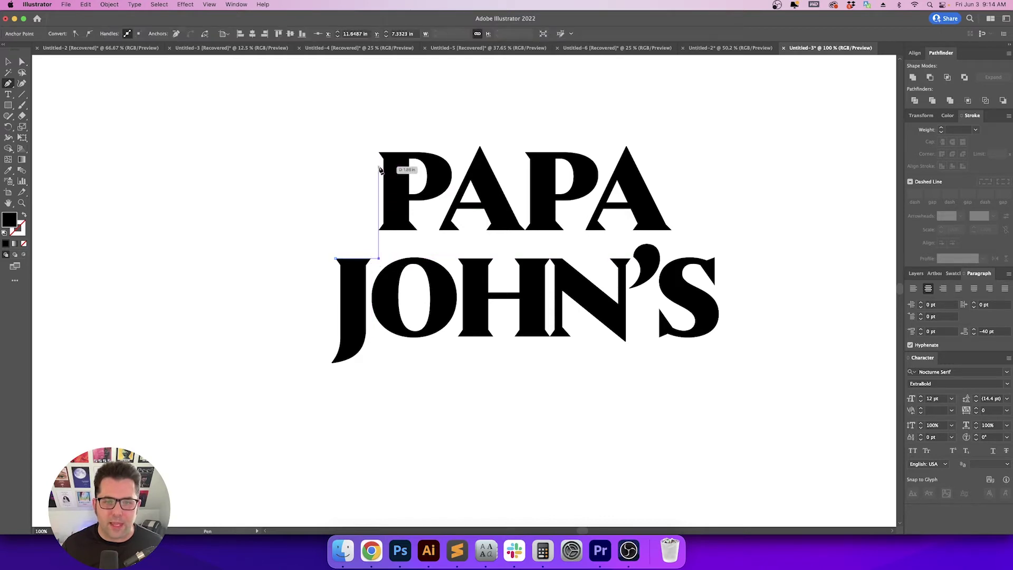
{"action": "left_click", "coordinate": [379, 154]}
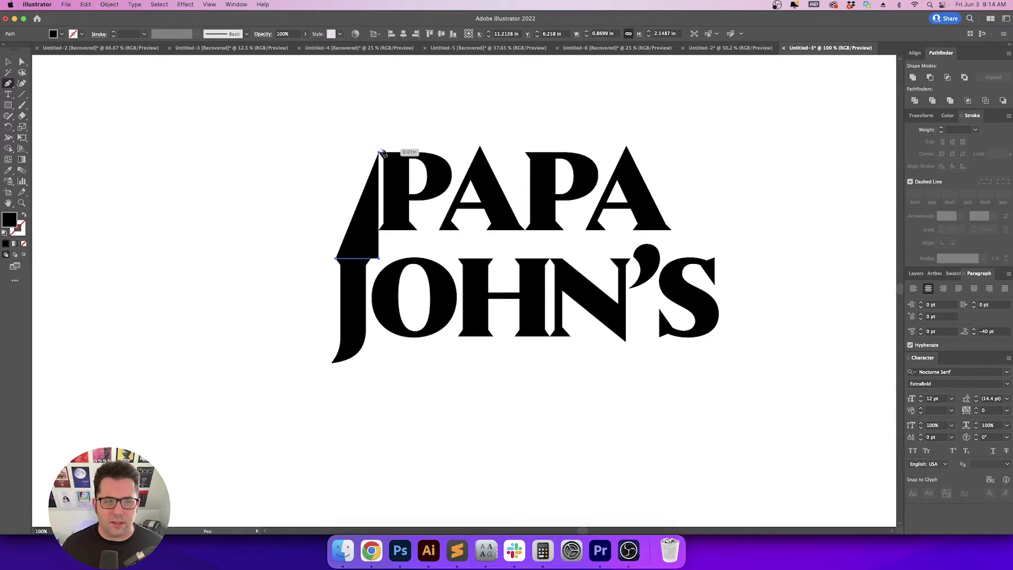
{"action": "key", "text": "shift+x"}
{"action": "key", "text": "super+z"}
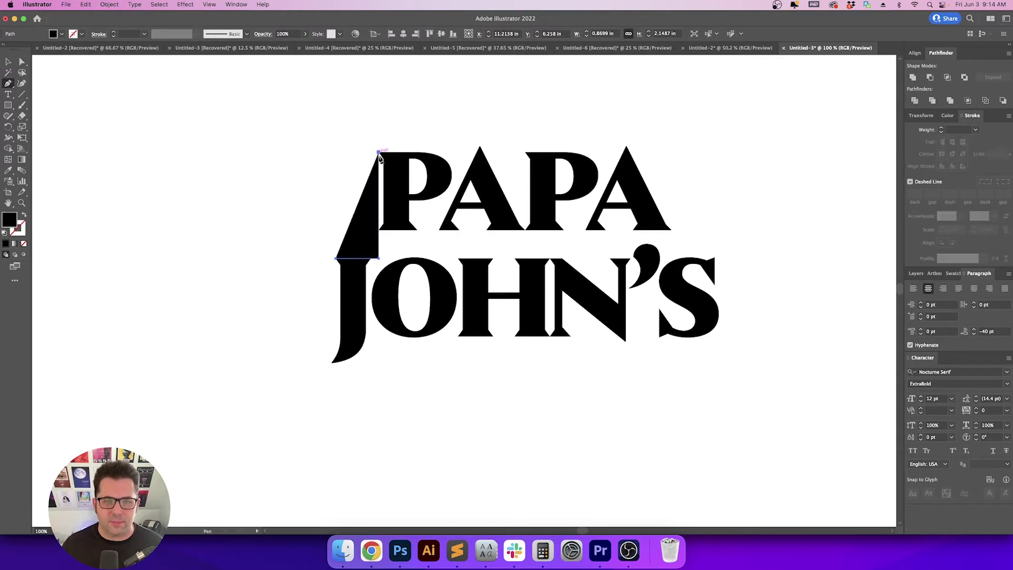
{"action": "key", "text": "super+z"}
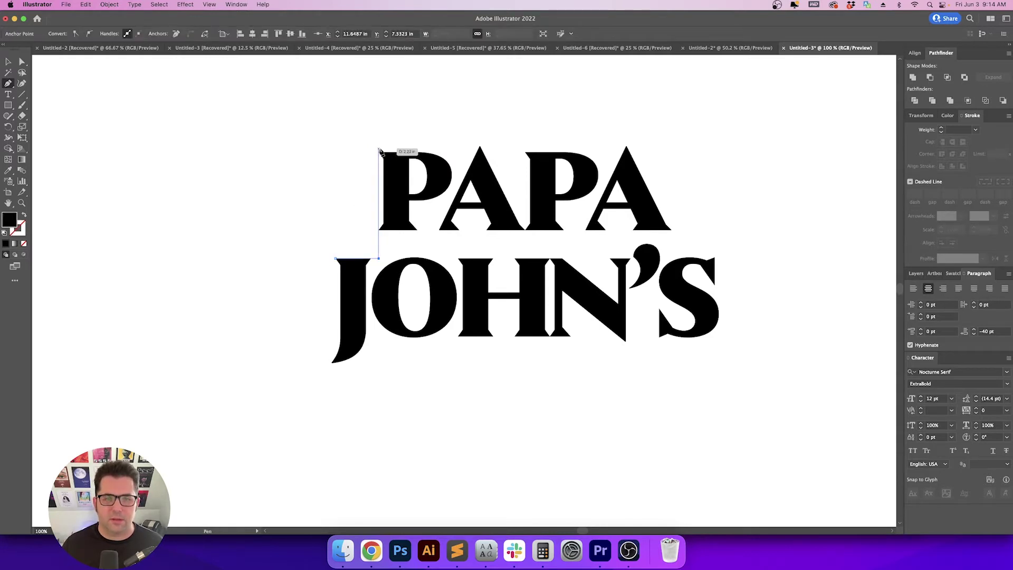
Continue the stepped Pen path around PAPA from the height of the A's peaks, then around JOHN'S to the J's lower tip
{"action": "left_click", "coordinate": [379, 148]}
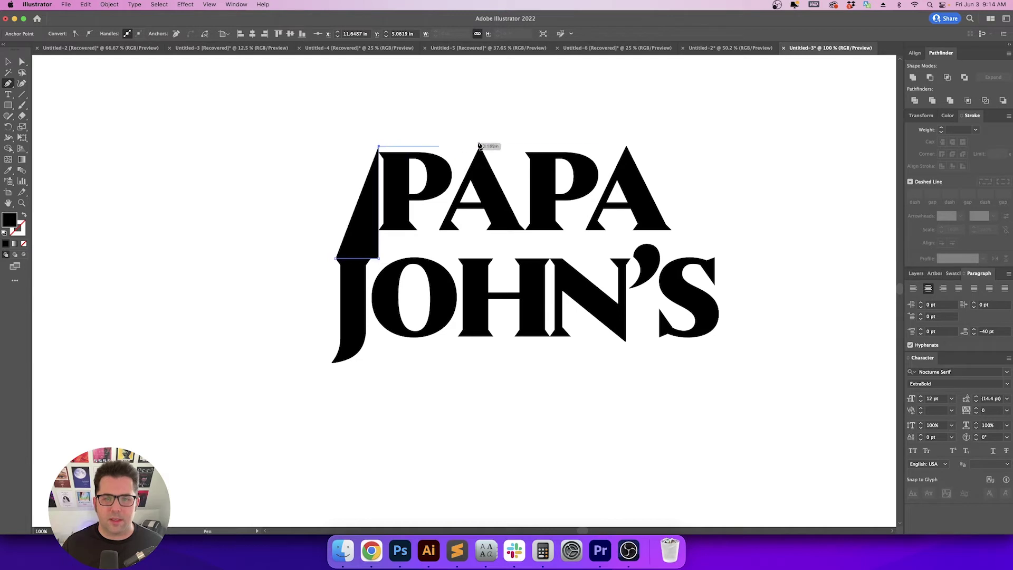
{"action": "left_click", "coordinate": [672, 148]}
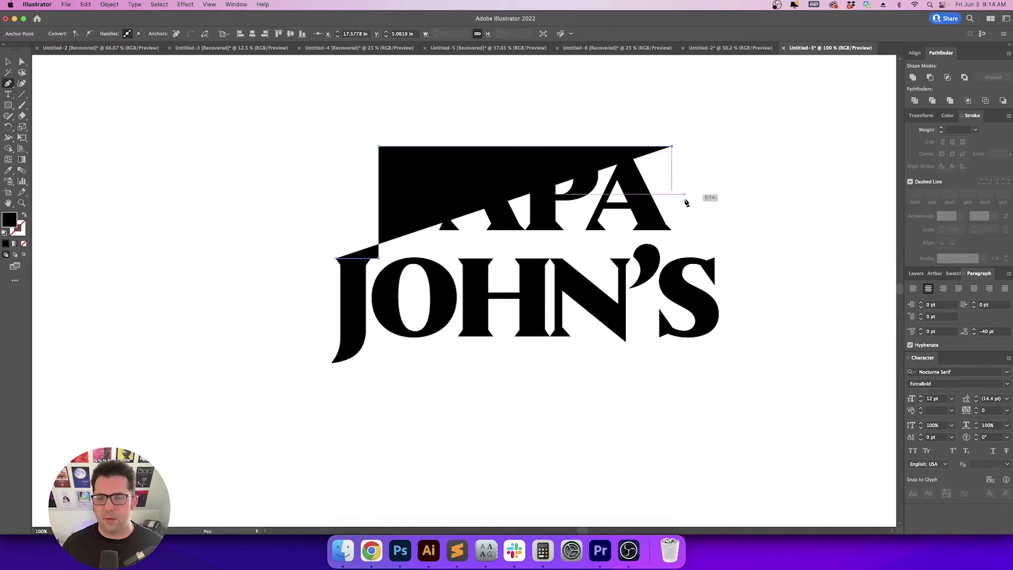
{"action": "left_click", "coordinate": [673, 259]}
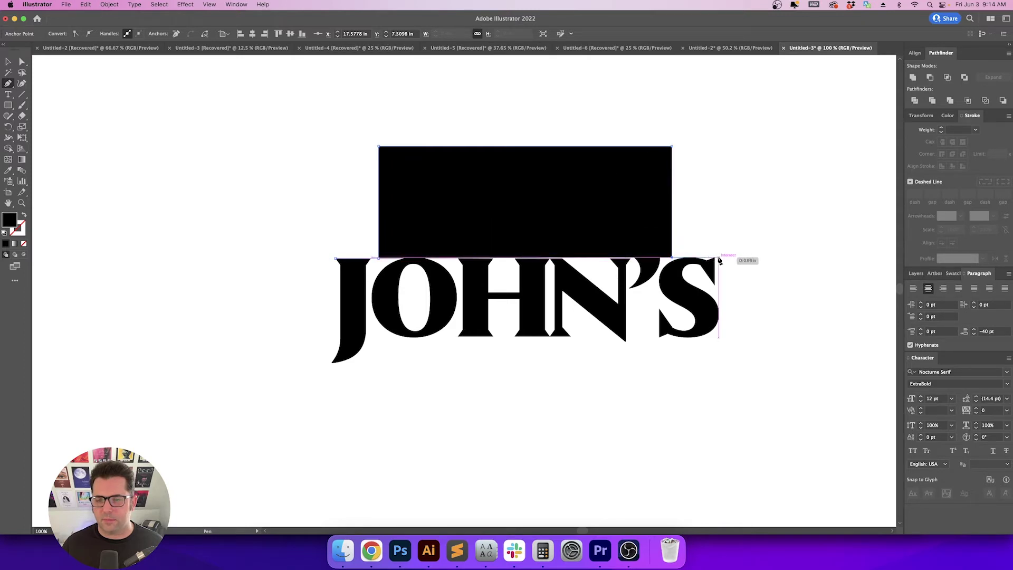
{"action": "left_click", "coordinate": [719, 258]}
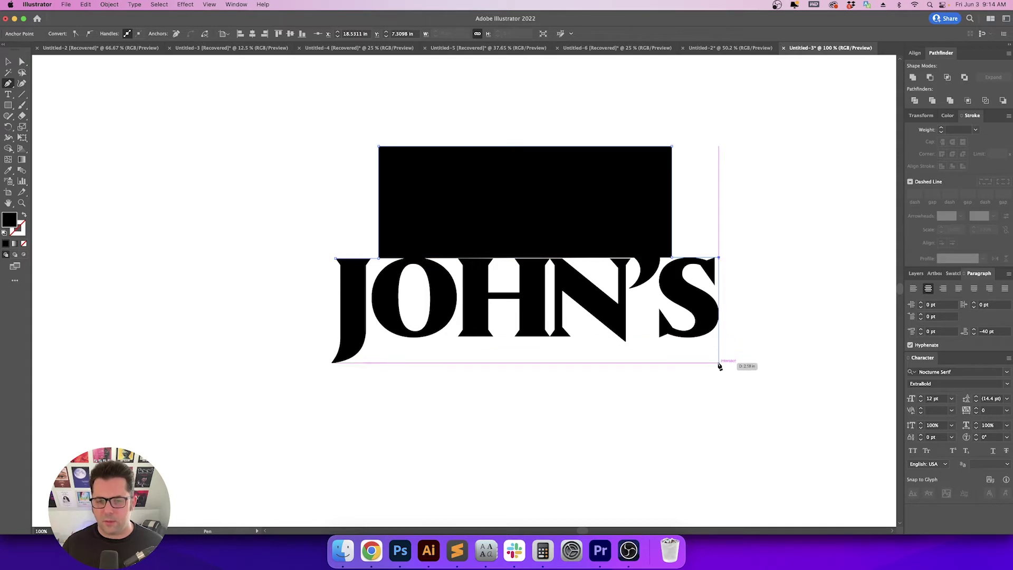
{"action": "left_click", "coordinate": [718, 362]}
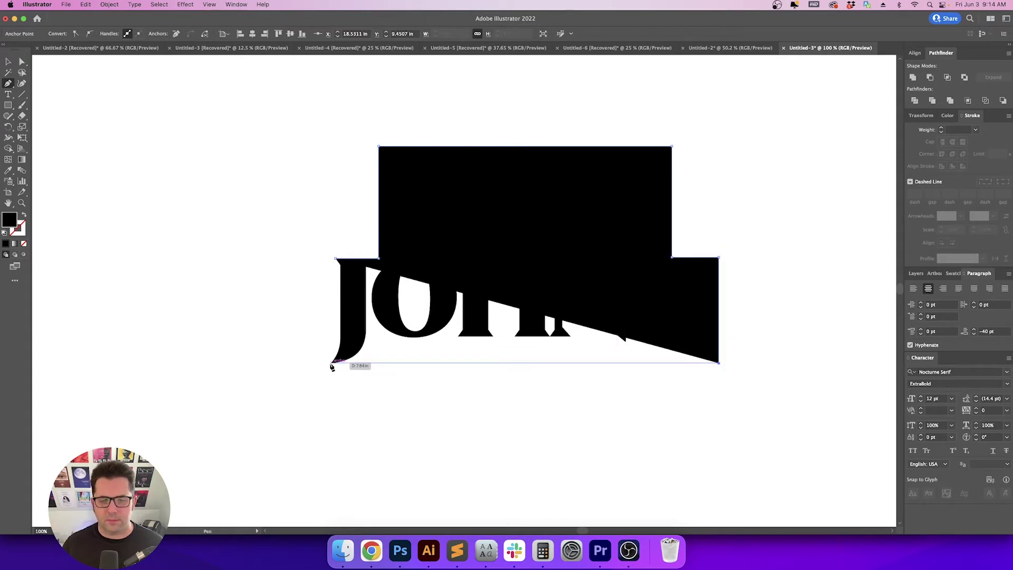
{"action": "left_click", "coordinate": [332, 365]}
Align the stepped outline's upper corner beside the J vertically with the corner at the J's lower tip and close the path
{"action": "key", "text": "a"}
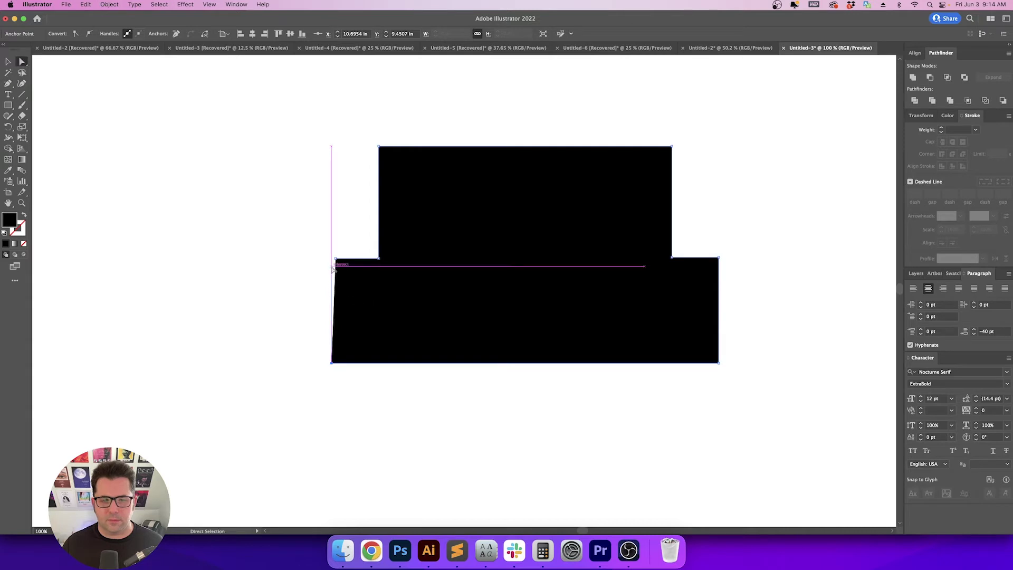
{"action": "scroll", "coordinate": [333, 263], "scroll_direction": "up", "scroll_amount": 4}
{"action": "scroll", "coordinate": [334, 263], "scroll_direction": "down", "scroll_amount": 1}
{"action": "left_click_drag", "start_coordinate": [334, 262], "coordinate": [323, 172]}
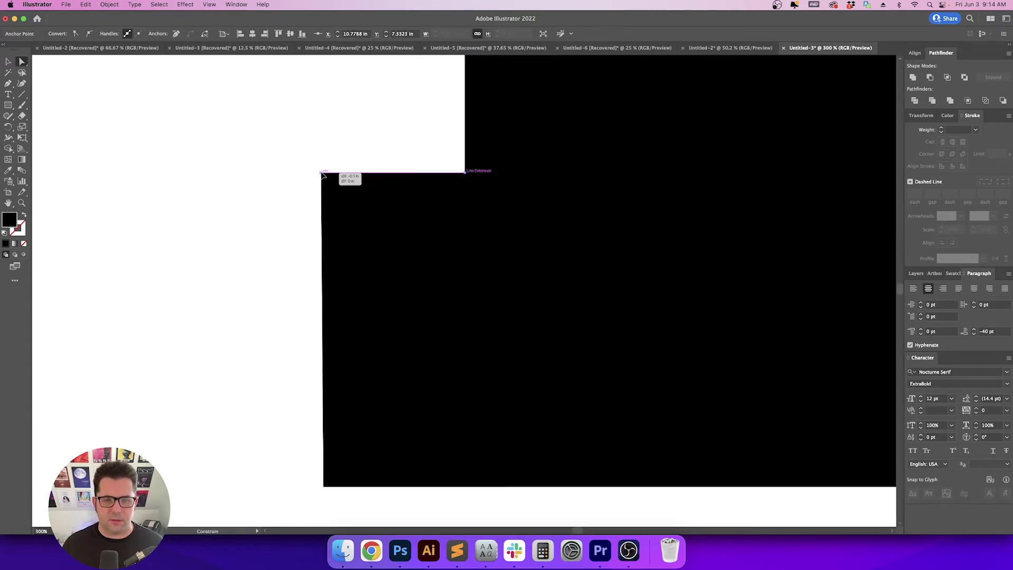
{"action": "left_click", "coordinate": [310, 186]}
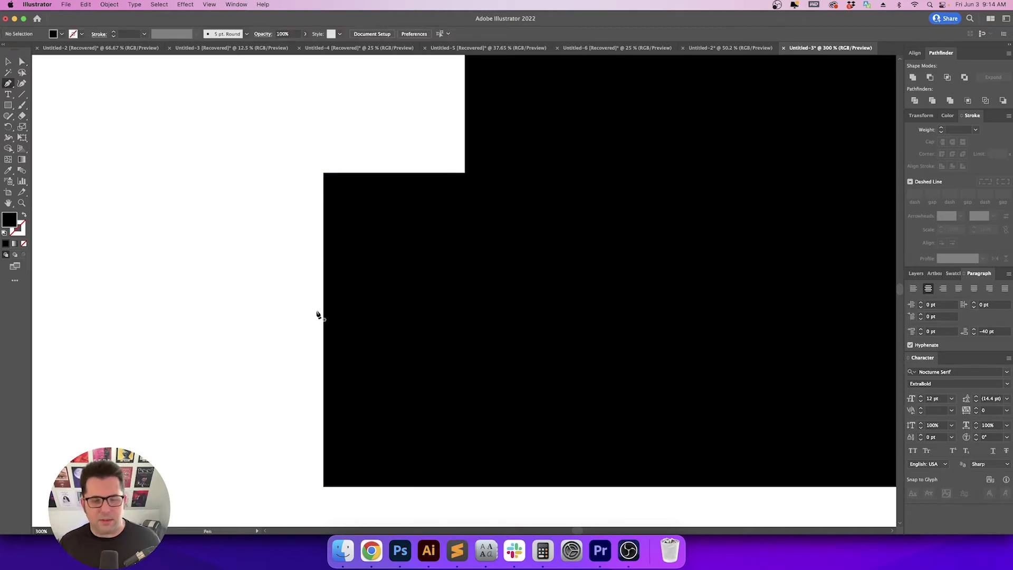
{"action": "left_click_drag", "start_coordinate": [324, 486], "coordinate": [326, 176]}
{"action": "scroll", "coordinate": [289, 206], "scroll_direction": "down", "scroll_amount": 2}
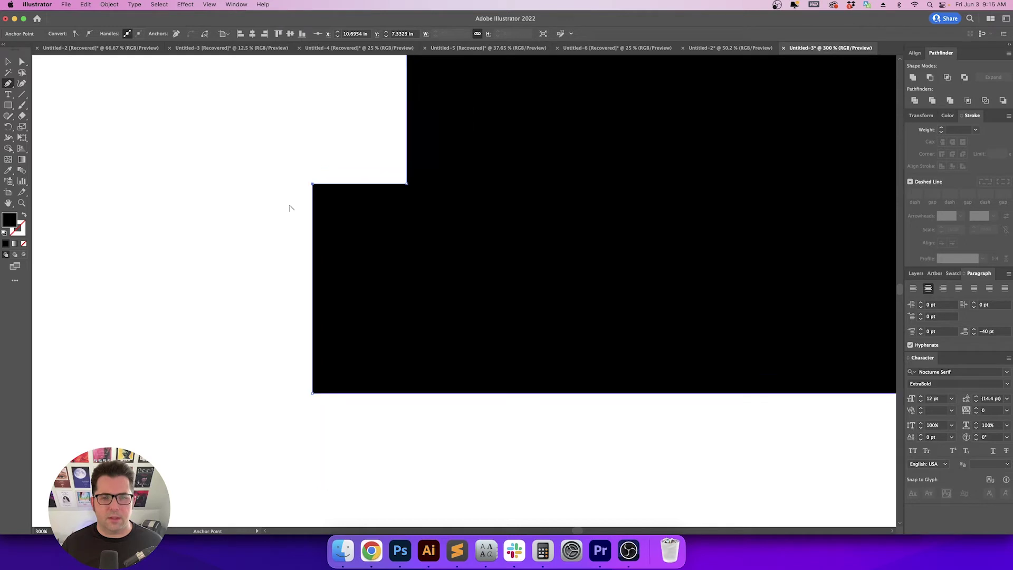
Swap the stepped shape's fill and stroke to give it no fill and a 1 pt black outline
{"action": "left_click_drag", "start_coordinate": [290, 206], "coordinate": [253, 257]}
{"action": "key", "text": "shift+x"}
{"action": "key", "text": "v"}
{"action": "left_click", "coordinate": [259, 165]}
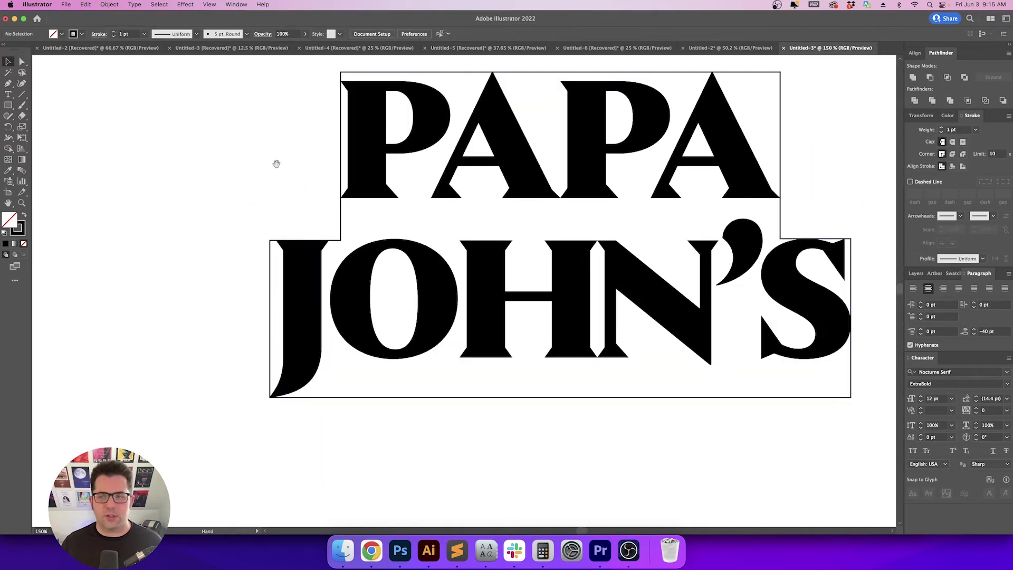
{"action": "scroll", "coordinate": [235, 186], "scroll_direction": "right", "scroll_amount": 3}
{"action": "scroll", "coordinate": [235, 186], "scroll_direction": "up", "scroll_amount": 1}
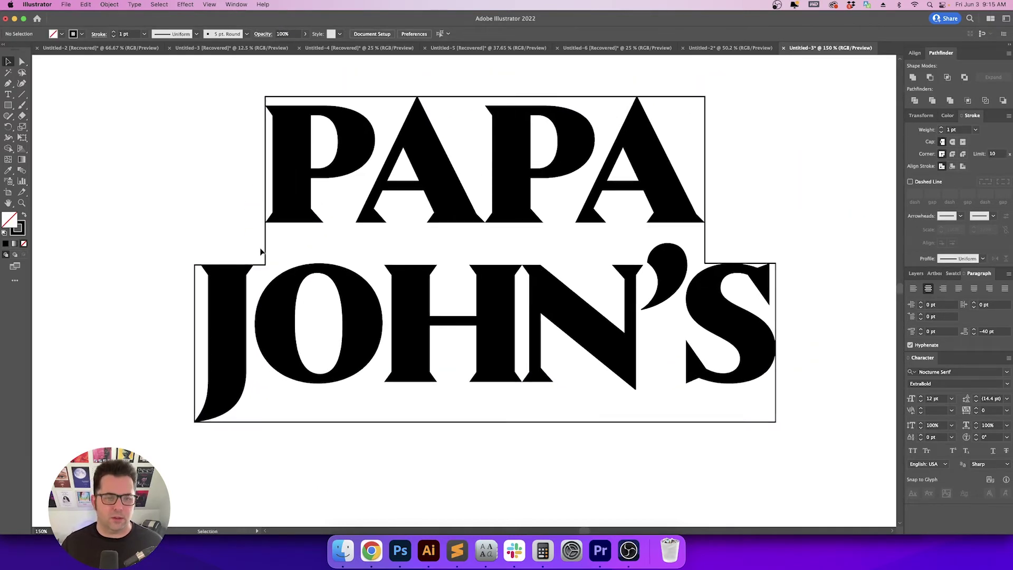
Offset the stepped outline outward by 0.375 in with Miter joins
{"action": "left_click", "coordinate": [263, 252]}
{"action": "scroll", "coordinate": [227, 158], "scroll_direction": "up", "scroll_amount": 1}
{"action": "scroll", "coordinate": [226, 158], "scroll_direction": "left", "scroll_amount": 1}
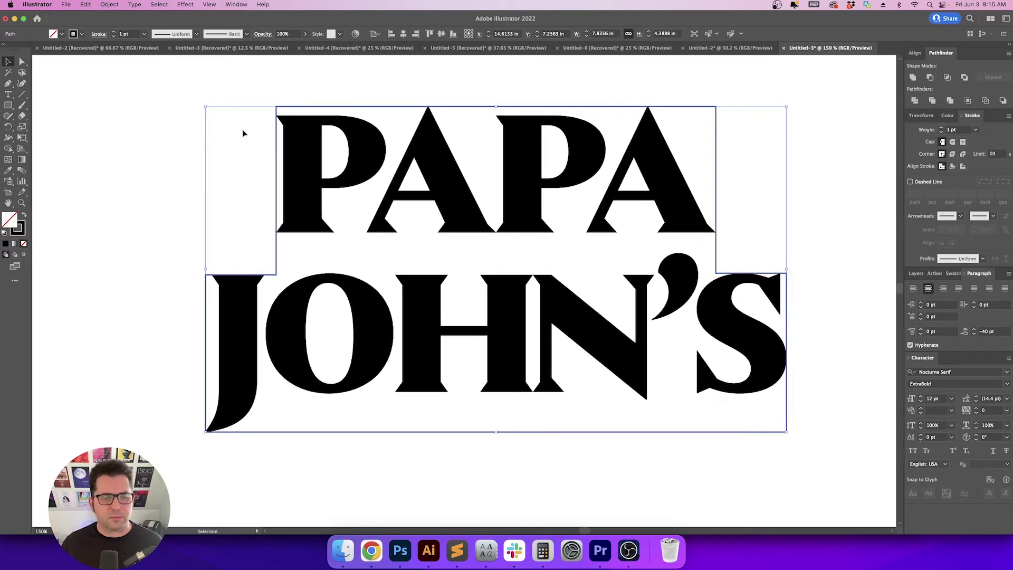
{"action": "left_click", "coordinate": [109, 4]}
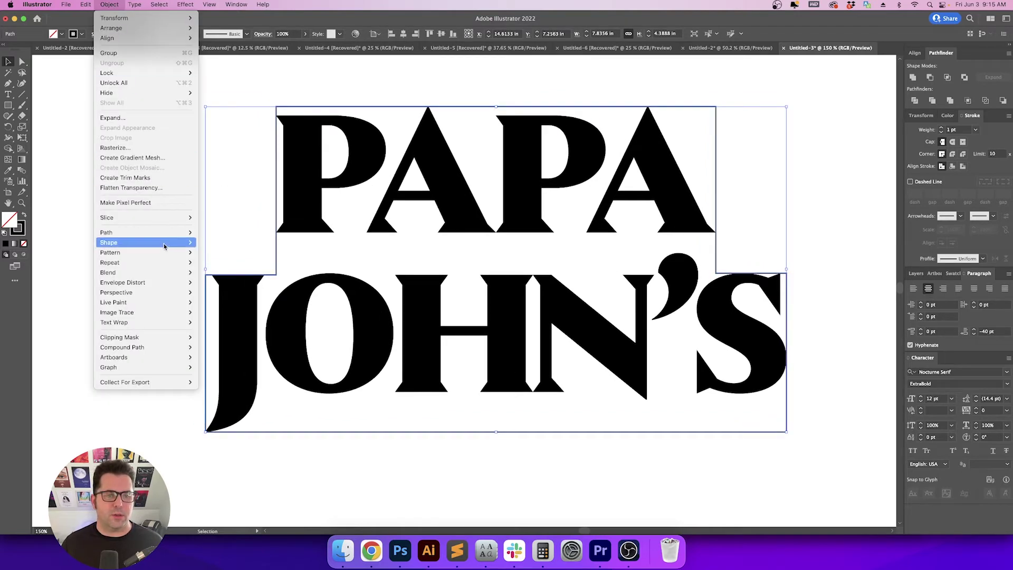
{"action": "mouse_move", "coordinate": [143, 232]}
{"action": "left_click", "coordinate": [229, 268]}
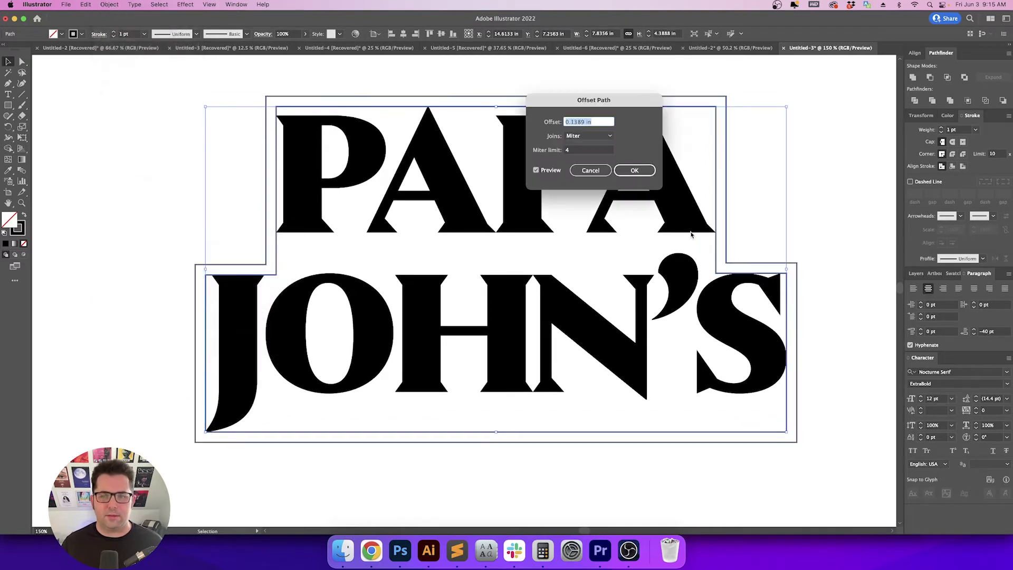
{"action": "key", "text": "Up"}
{"action": "type", "text": "0.375"}
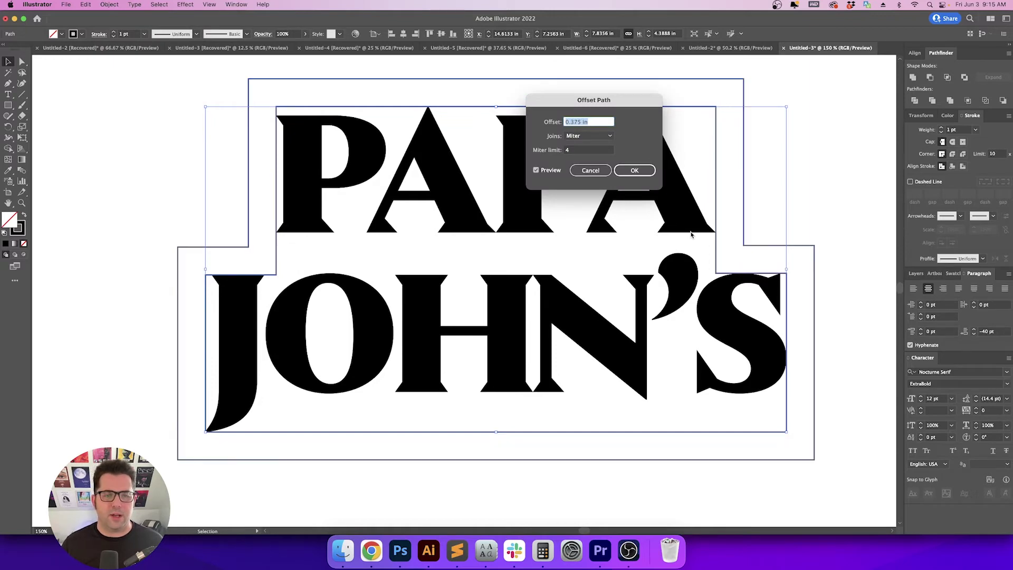
{"action": "key", "text": "Tab"}
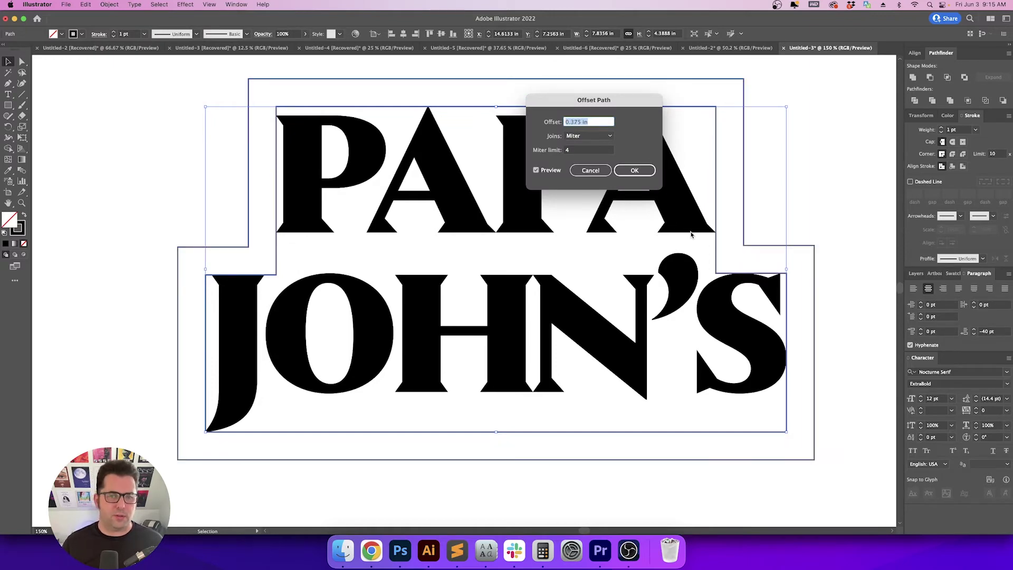
{"action": "key", "text": "Return"}
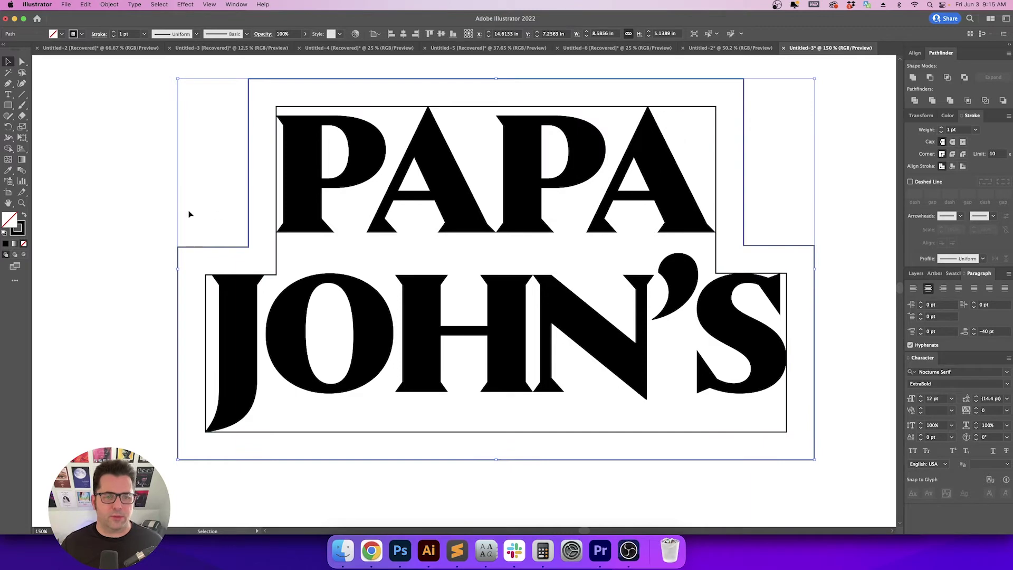
Try expanding the offset outline's stroke into a filled shape and deleting the inner outline
{"action": "left_click", "coordinate": [109, 4]}
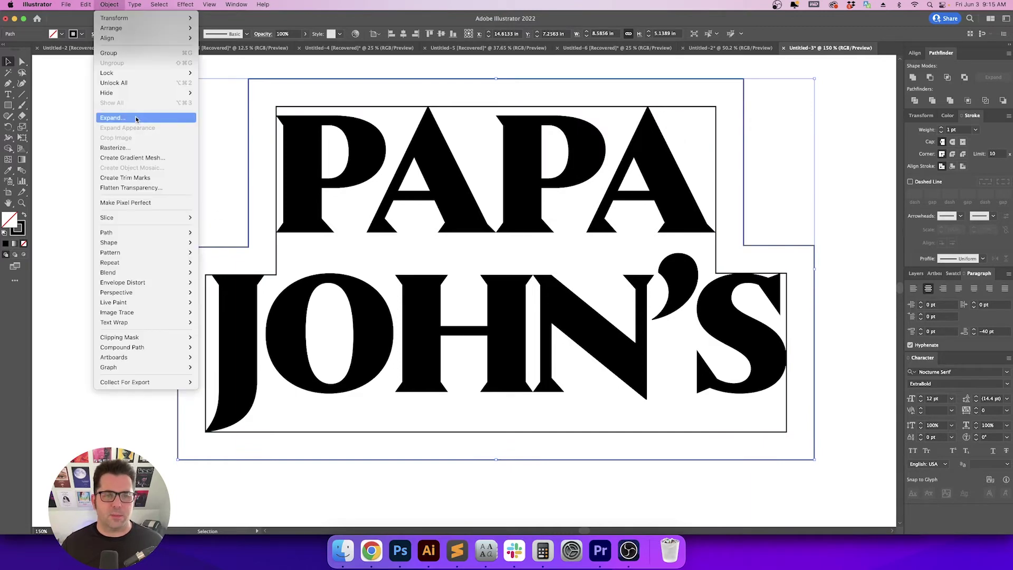
{"action": "left_click", "coordinate": [136, 119]}
{"action": "key", "text": "Return"}
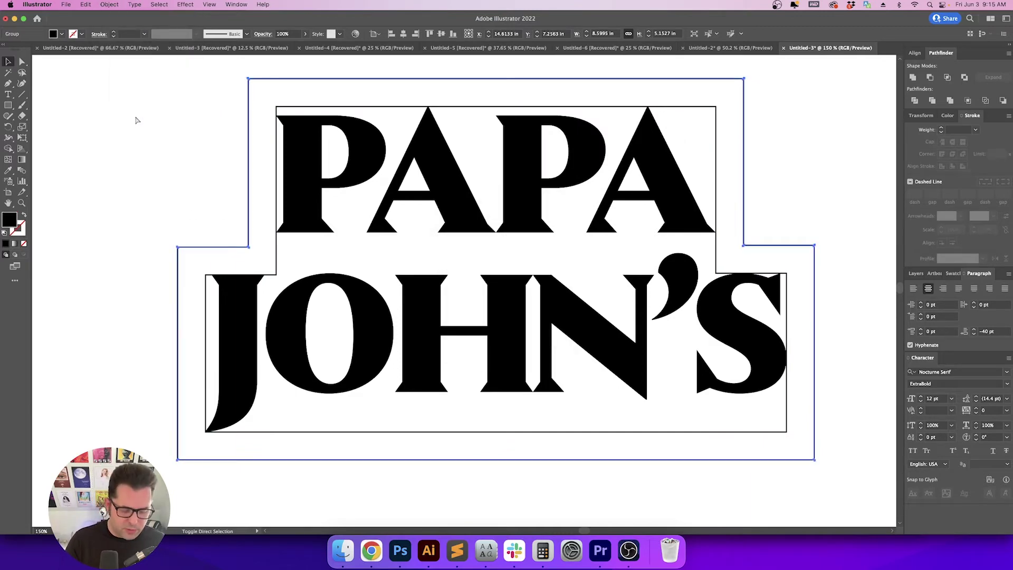
{"action": "left_click", "coordinate": [161, 187]}
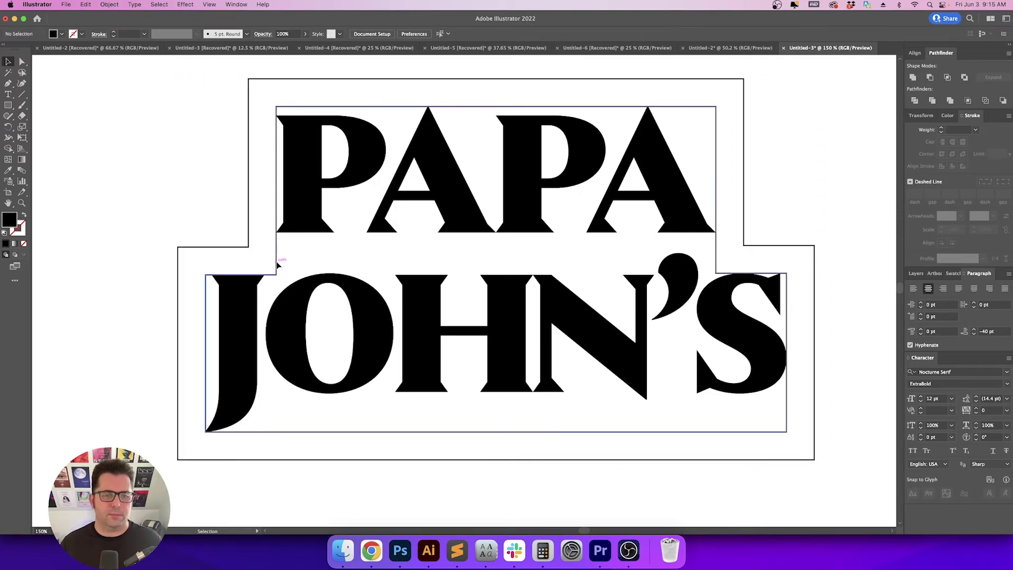
{"action": "scroll", "coordinate": [197, 199], "scroll_direction": "down", "scroll_amount": 2}
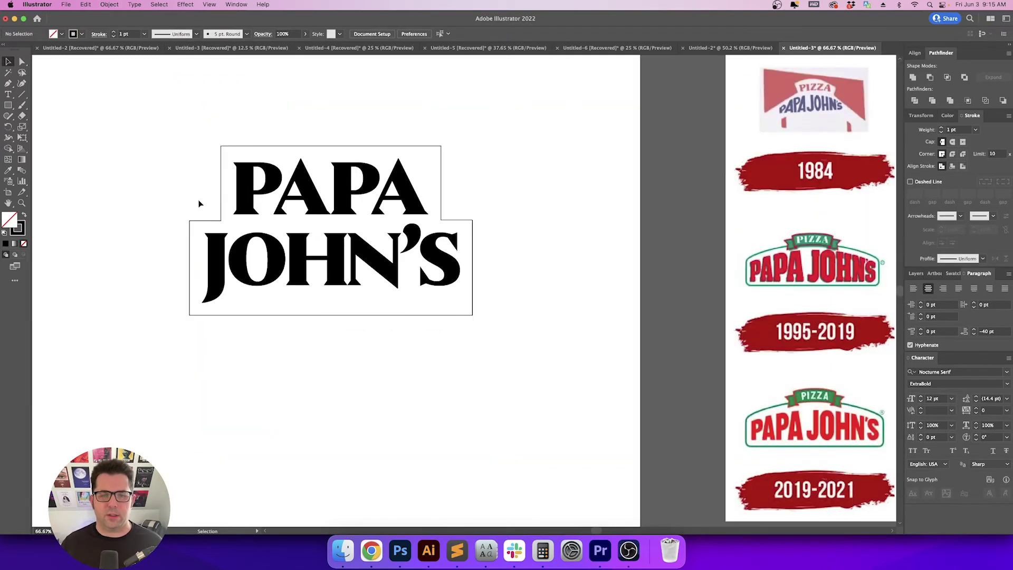
{"action": "left_click_drag", "start_coordinate": [196, 167], "coordinate": [190, 187]}
{"action": "left_click", "coordinate": [357, 181]}
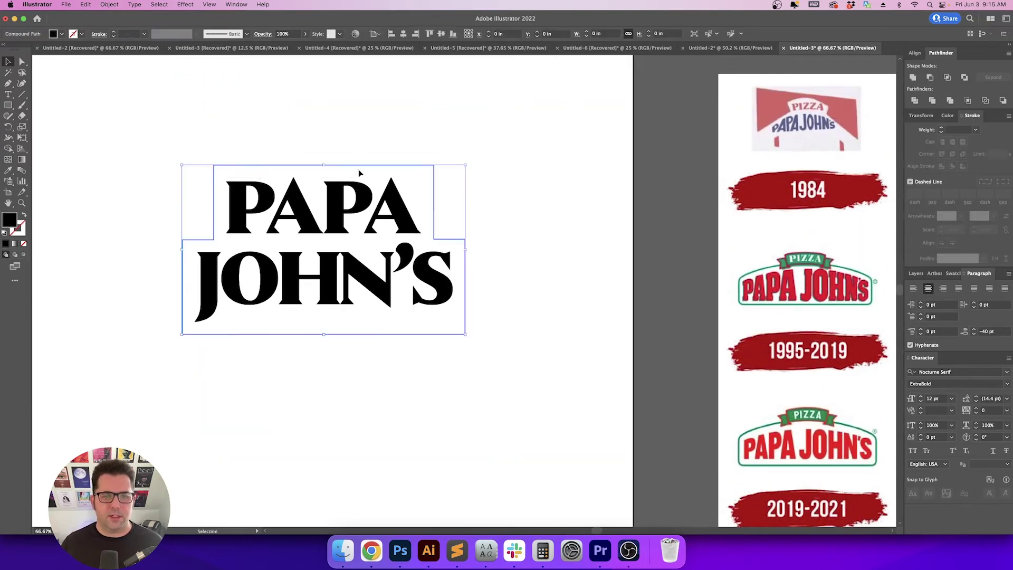
{"action": "scroll", "coordinate": [525, 218], "scroll_direction": "up", "scroll_amount": 1}
{"action": "scroll", "coordinate": [525, 218], "scroll_direction": "left", "scroll_amount": 2}
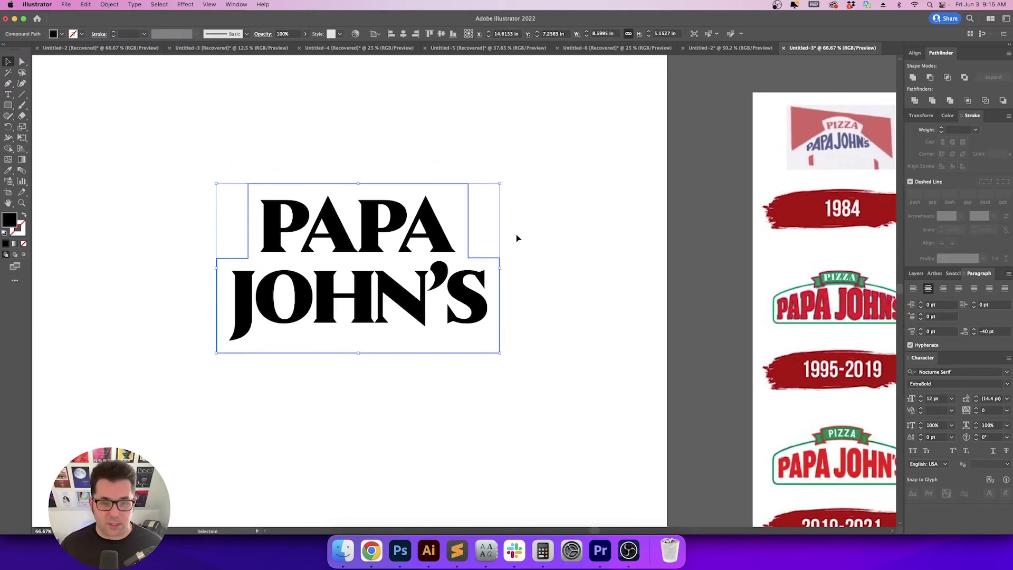
Restore the two stepped outlines as 1 pt strokes and delete the inner one around the lettering
{"action": "left_click", "coordinate": [280, 142]}
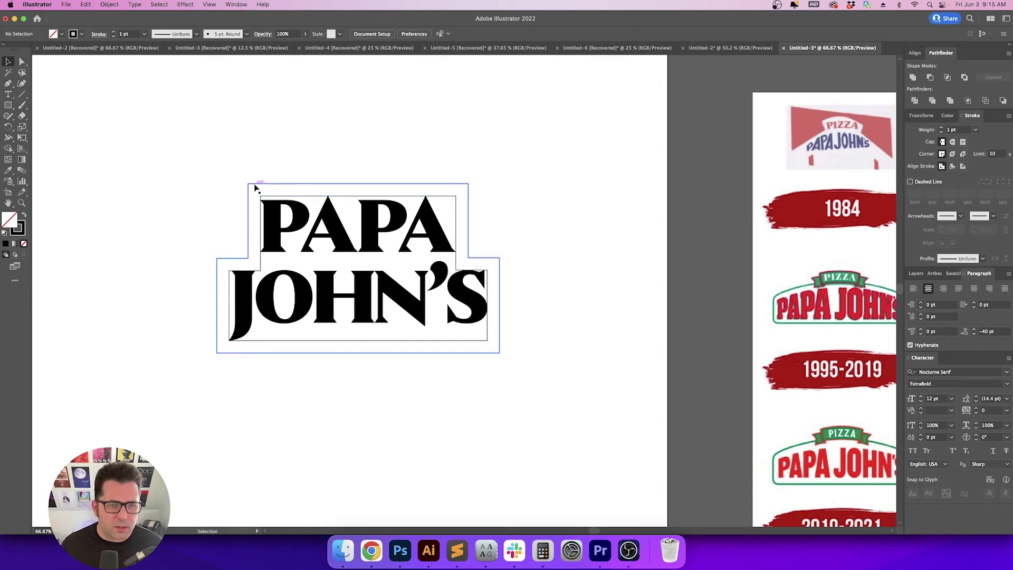
{"action": "left_click", "coordinate": [255, 188]}
{"action": "key", "text": "a"}
{"action": "left_click", "coordinate": [213, 152]}
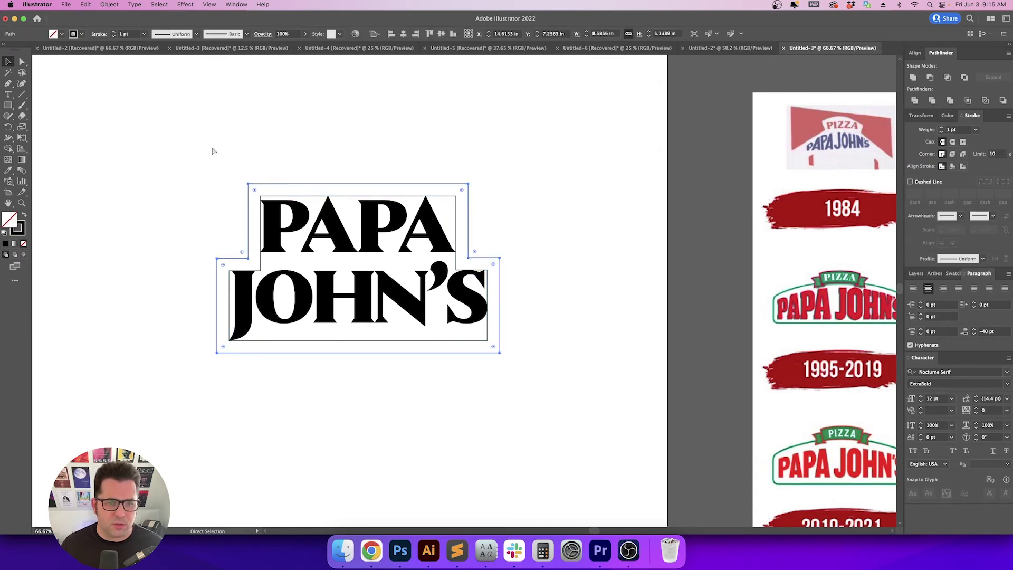
{"action": "left_click", "coordinate": [261, 186]}
{"action": "left_click", "coordinate": [261, 174]}
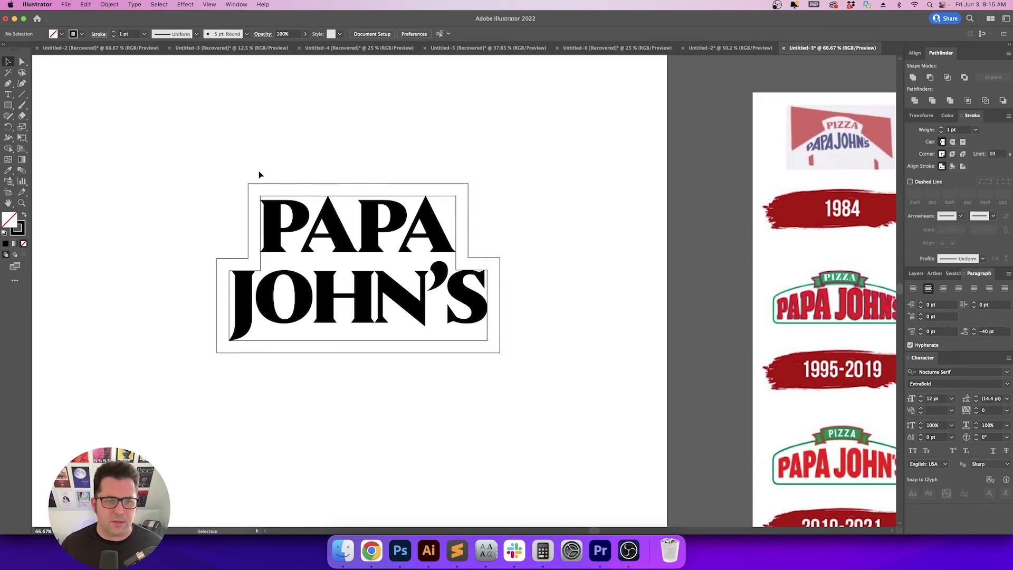
{"action": "left_click", "coordinate": [263, 269]}
{"action": "key", "text": "a"}
{"action": "left_click", "coordinate": [181, 235]}
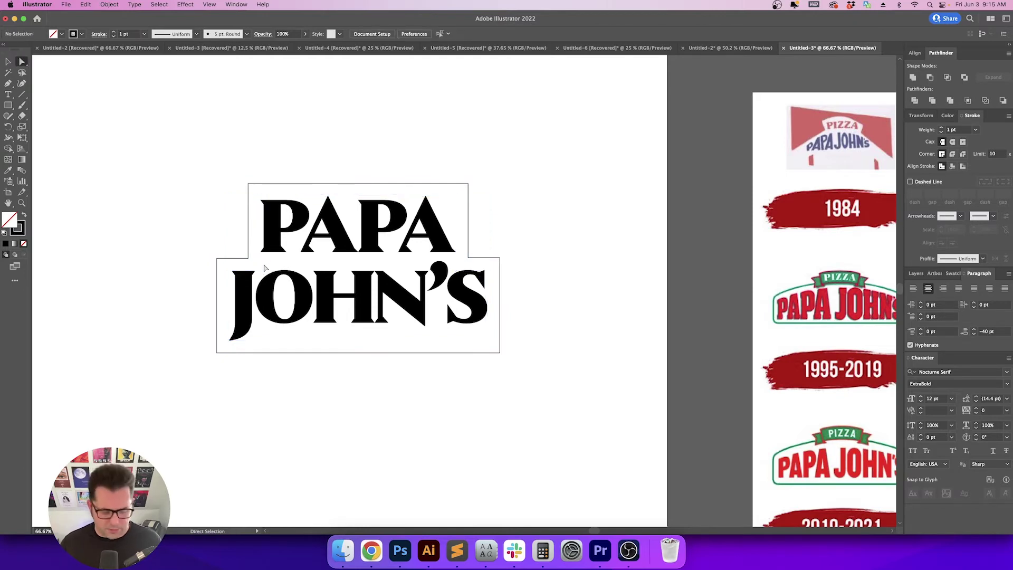
Give the remaining stepped outline a 10 pt stroke with round caps and round joins
{"action": "left_click_drag", "start_coordinate": [258, 256], "coordinate": [258, 256]}
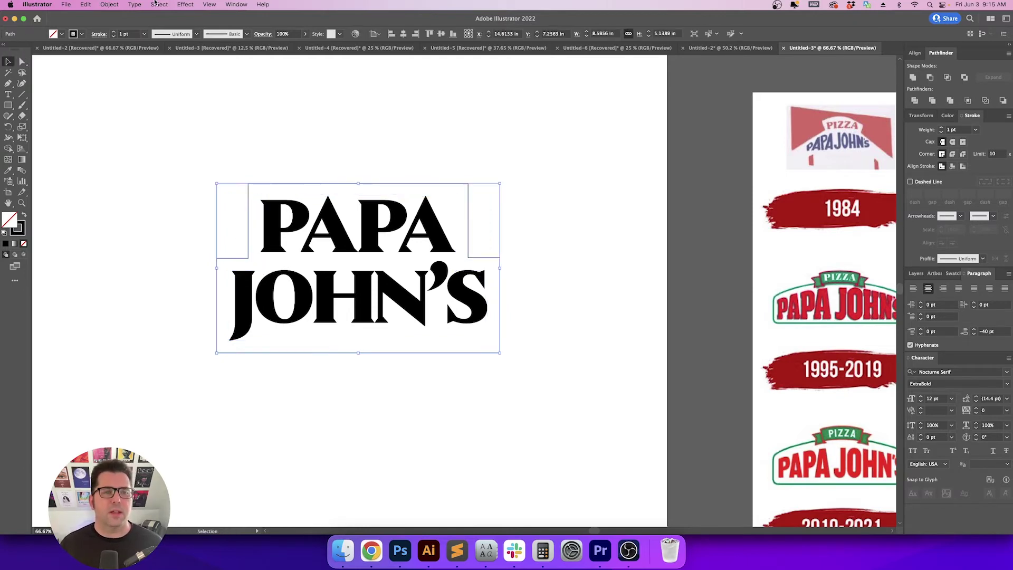
{"action": "type", "text": "10"}
{"action": "key", "text": "Return"}
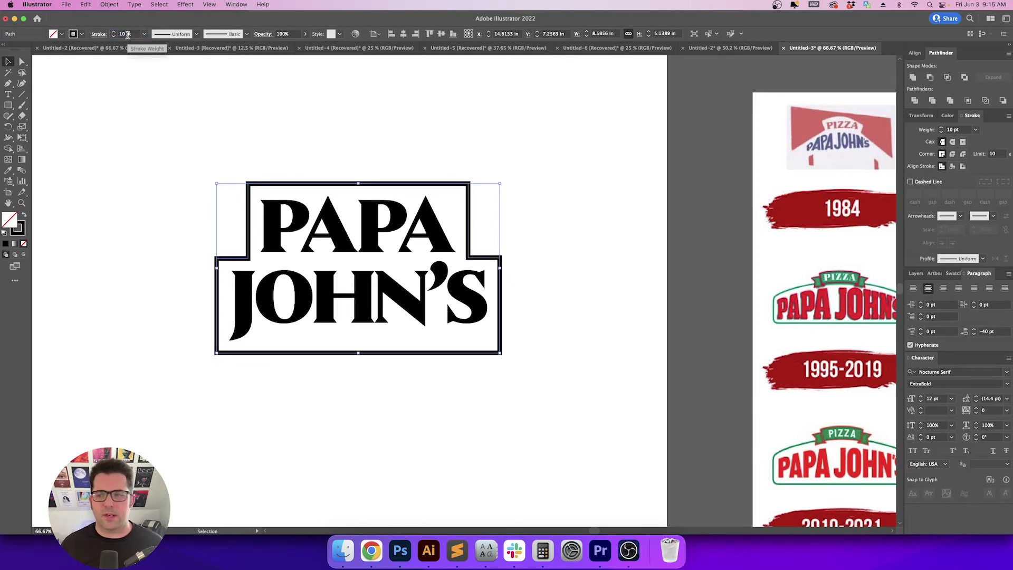
{"action": "left_click", "coordinate": [952, 141]}
{"action": "left_click", "coordinate": [953, 153]}
{"action": "left_click", "coordinate": [517, 257]}
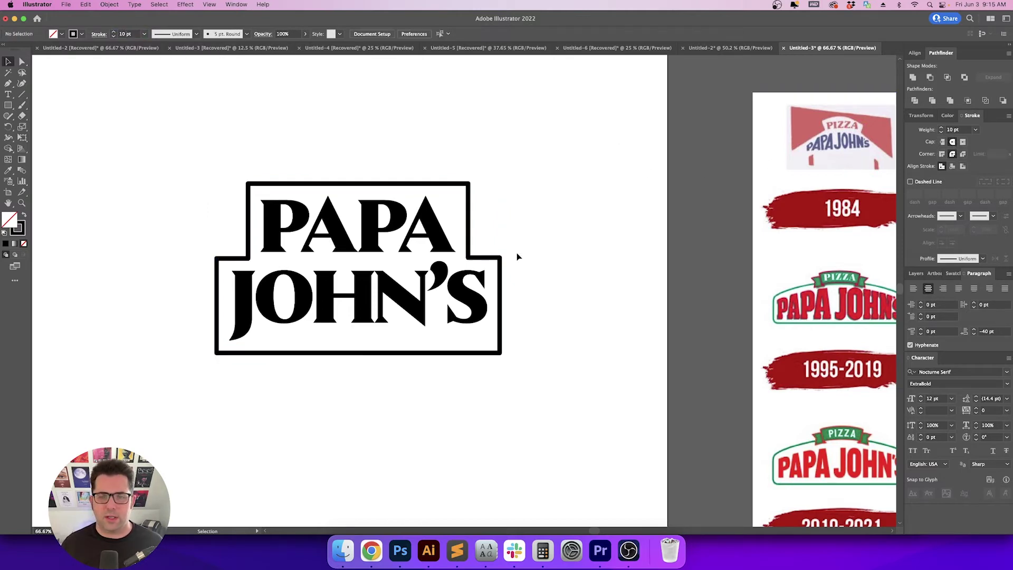
Try rounding the outline's upper corner beside the last A of PAPA by about 0.51 in, and undo it
{"action": "key", "text": "super+1"}
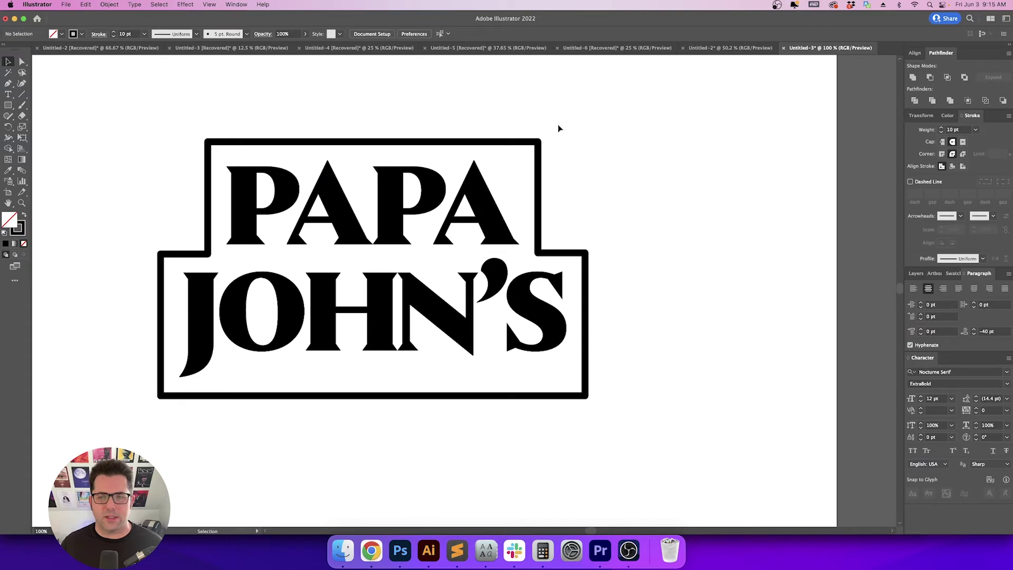
{"action": "left_click_drag", "start_coordinate": [558, 126], "coordinate": [517, 177]}
{"action": "left_click", "coordinate": [557, 133]}
{"action": "key", "text": "a"}
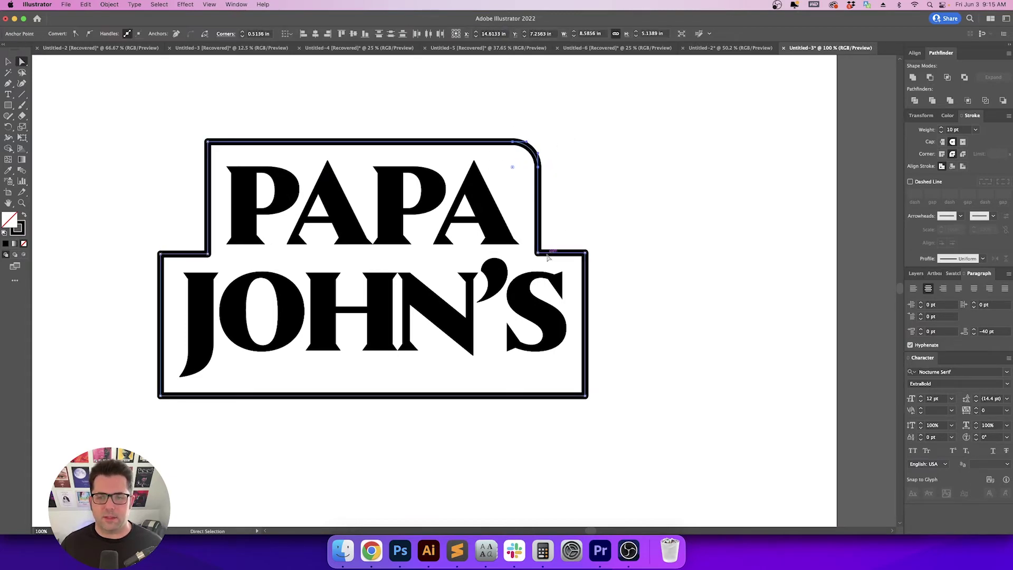
{"action": "key", "text": "v"}
{"action": "key", "text": "super+z"}
{"action": "left_click", "coordinate": [627, 231]}
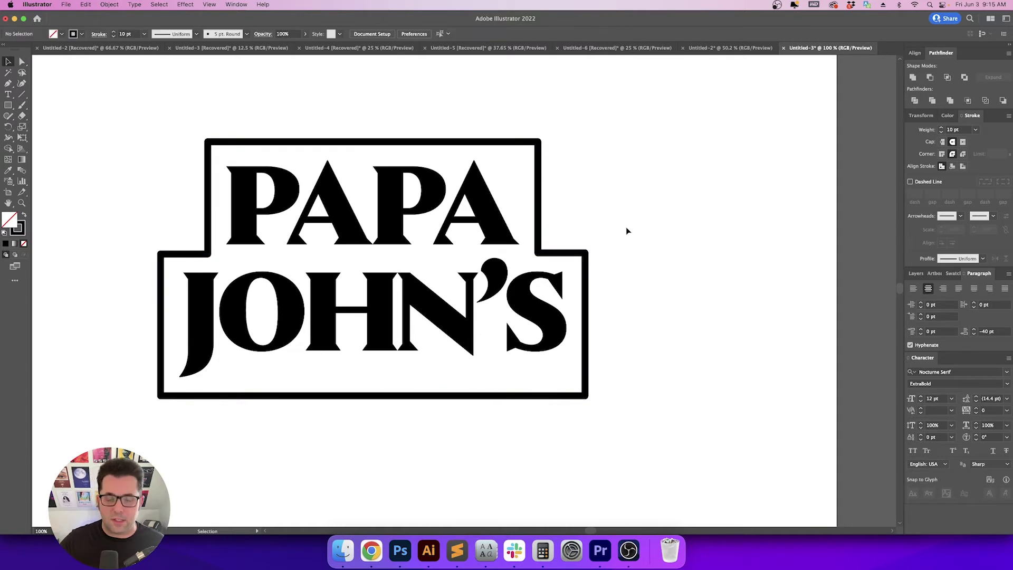
Raise the outline's two lowest corner points slightly, bringing the outline to 5.1117 in high
{"action": "key", "text": "super+minus"}
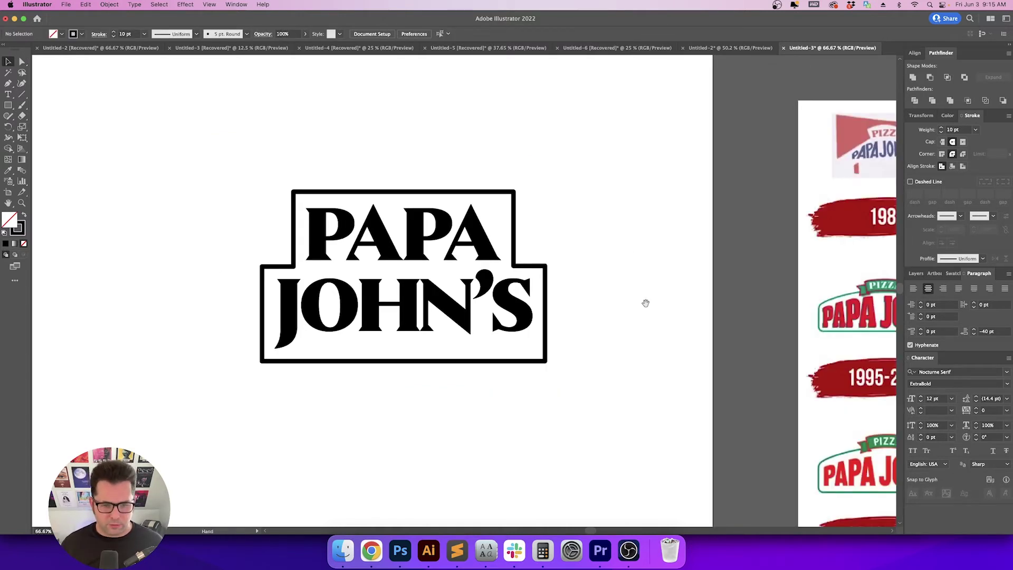
{"action": "left_click_drag", "start_coordinate": [645, 303], "coordinate": [634, 293]}
{"action": "key", "text": "a"}
{"action": "left_click_drag", "start_coordinate": [578, 404], "coordinate": [168, 346]}
{"action": "left_click", "coordinate": [496, 358], "text": "super"}
{"action": "left_click", "coordinate": [496, 358], "text": "super"}
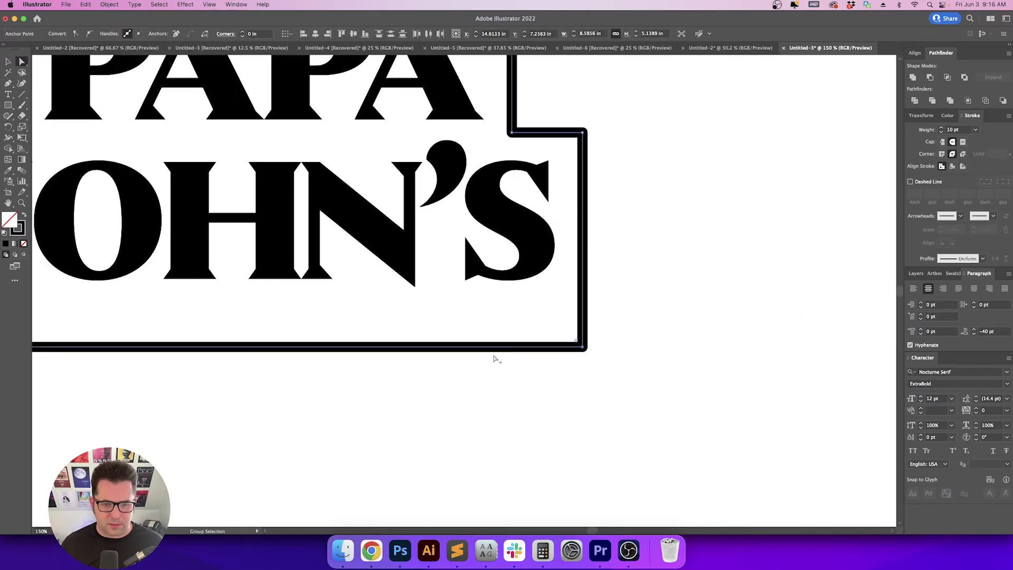
{"action": "left_click_drag", "start_coordinate": [496, 359], "coordinate": [720, 448]}
{"action": "left_click_drag", "start_coordinate": [346, 409], "coordinate": [335, 387]}
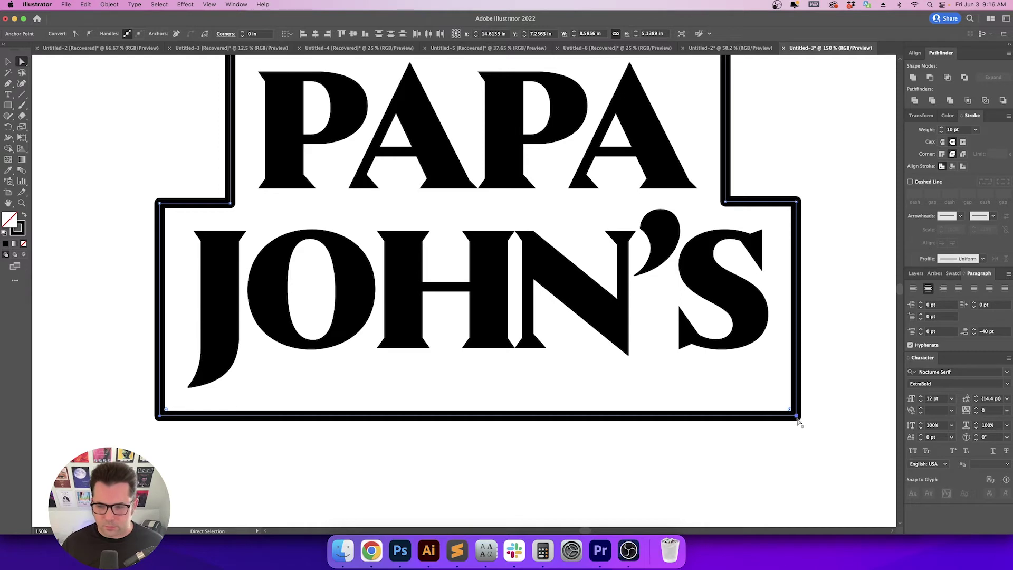
{"action": "left_click_drag", "start_coordinate": [798, 420], "coordinate": [621, 402]}
{"action": "left_click", "coordinate": [778, 445]}
{"action": "left_click", "coordinate": [777, 442], "text": "alt+super"}
{"action": "left_click", "coordinate": [776, 442], "text": "alt+super"}
{"action": "key", "text": "v"}
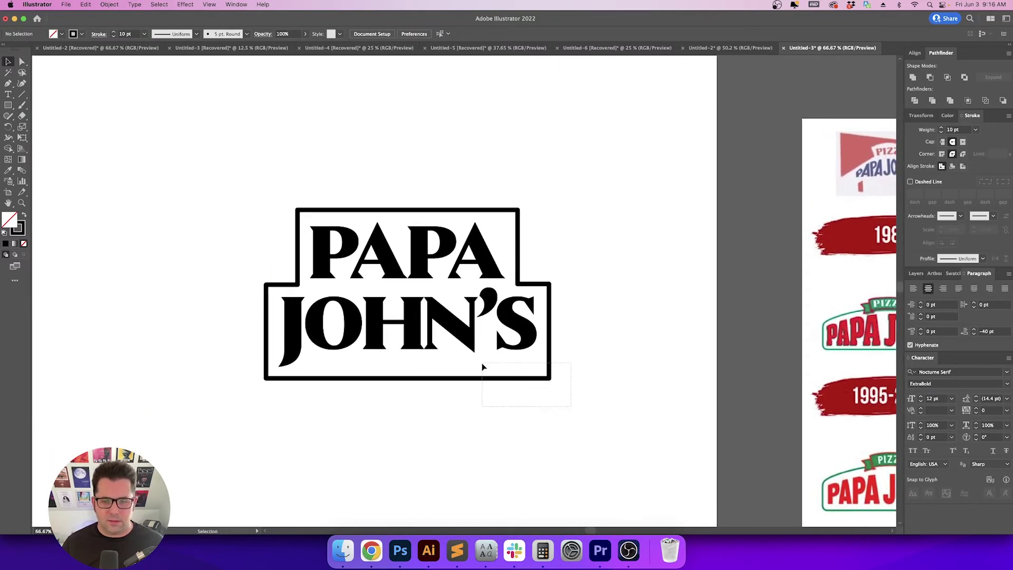
Color the stepped outline's stroke with the green sampled from the PIZZA ribbon in the 2019-2021 reference logo
{"action": "left_click_drag", "start_coordinate": [482, 364], "coordinate": [482, 364]}
{"action": "scroll", "coordinate": [566, 411], "scroll_direction": "left", "scroll_amount": 1}
{"action": "key", "text": "x"}
{"action": "scroll", "coordinate": [565, 411], "scroll_direction": "right", "scroll_amount": 2}
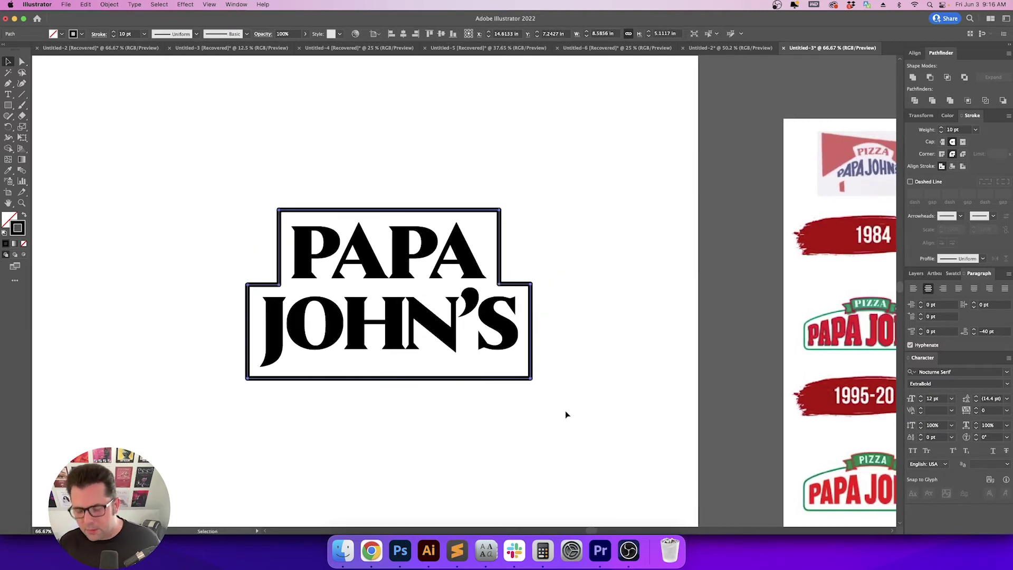
{"action": "scroll", "coordinate": [565, 411], "scroll_direction": "right", "scroll_amount": 6}
{"action": "key", "text": "i"}
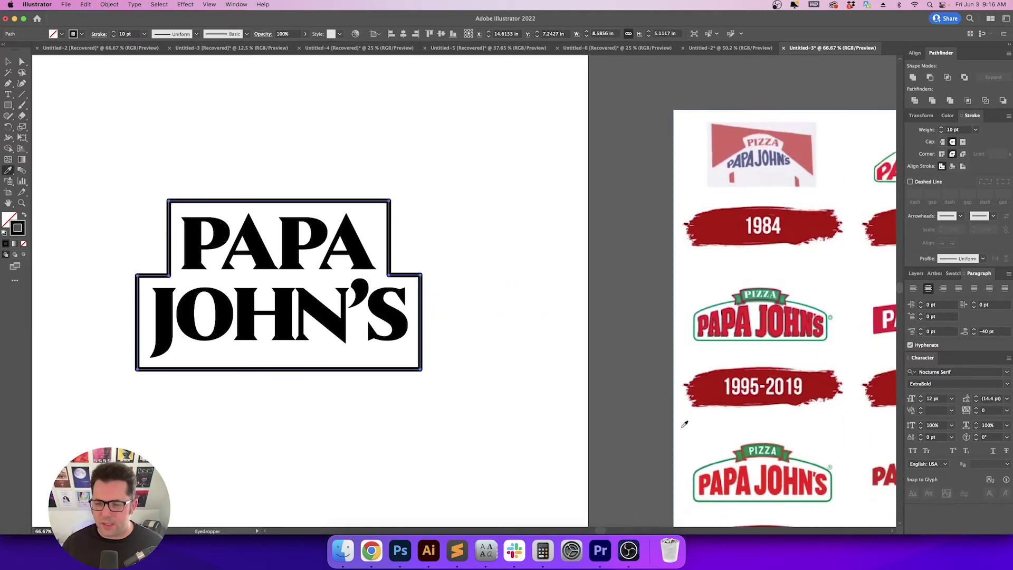
{"action": "left_click", "coordinate": [750, 446]}
{"action": "key", "text": "v"}
{"action": "left_click", "coordinate": [475, 422]}
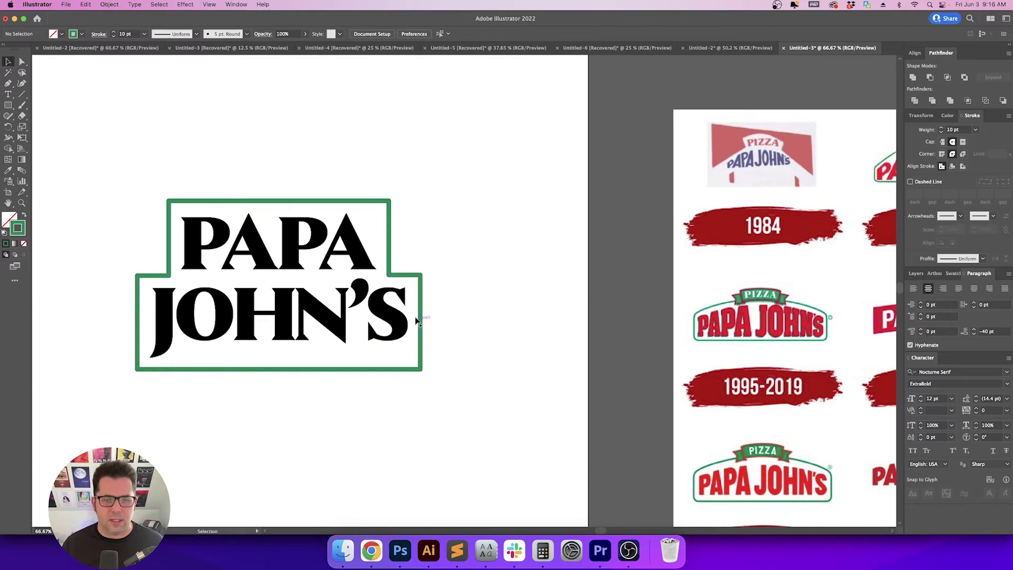
Unlock all objects and fill the PAPA JOHN'S lettering with the bright red sampled from the reference logo
{"action": "left_click", "coordinate": [109, 4]}
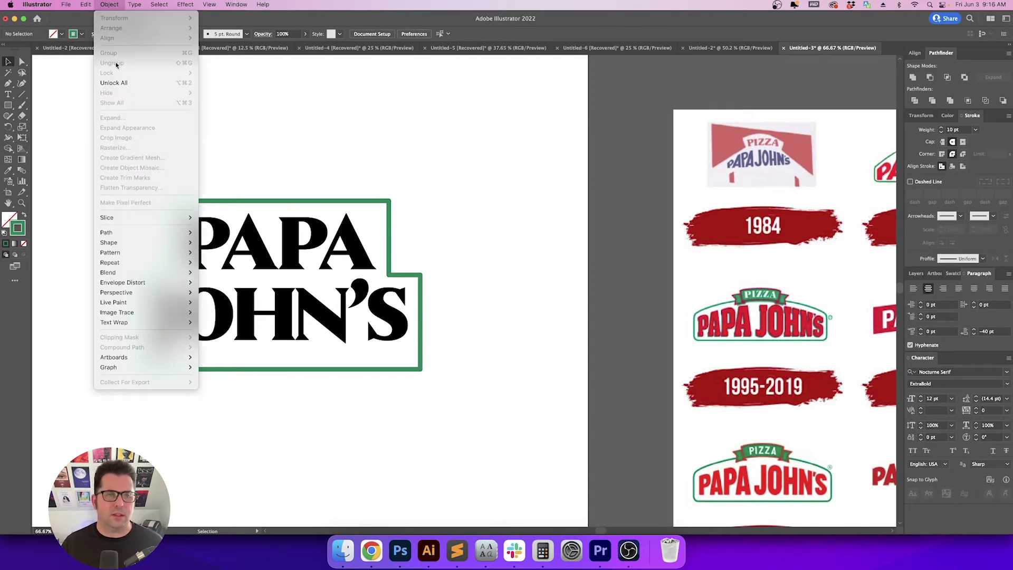
{"action": "left_click", "coordinate": [114, 82]}
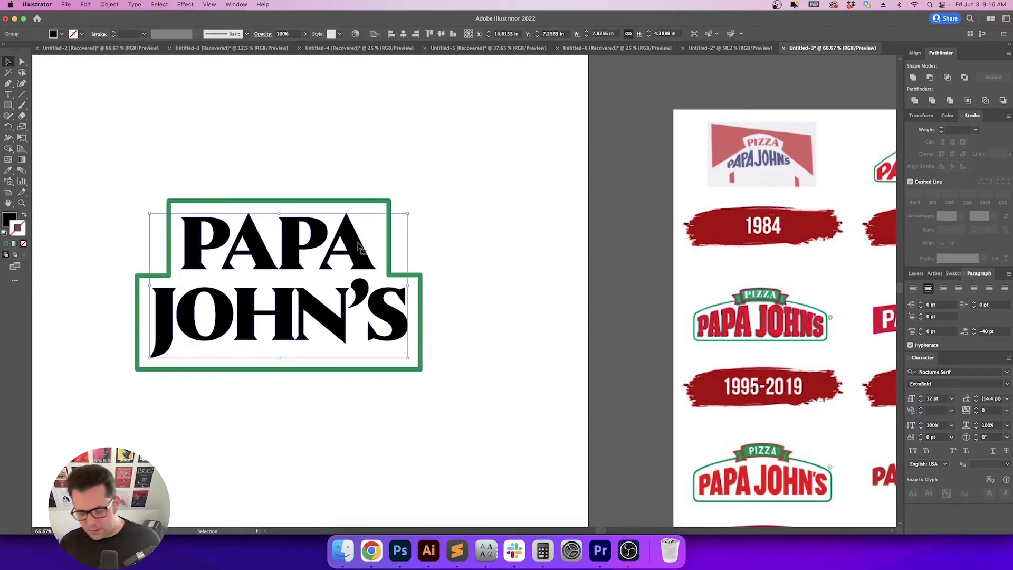
{"action": "key", "text": "super+shift+o"}
{"action": "key", "text": "i"}
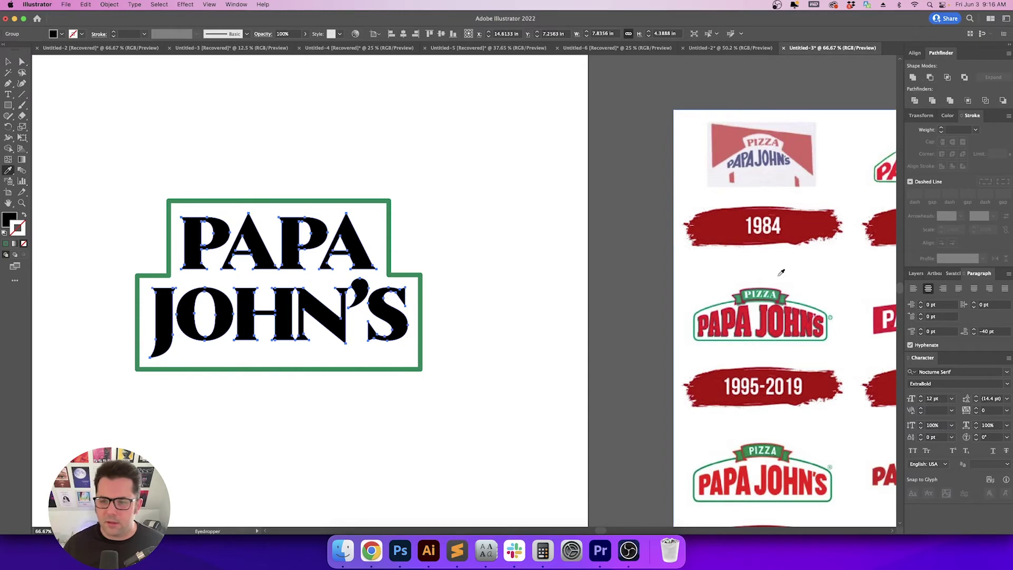
{"action": "left_click", "coordinate": [768, 315]}
{"action": "key", "text": "v"}
{"action": "left_click", "coordinate": [475, 294]}
{"action": "scroll", "coordinate": [464, 301], "scroll_direction": "left", "scroll_amount": 3}
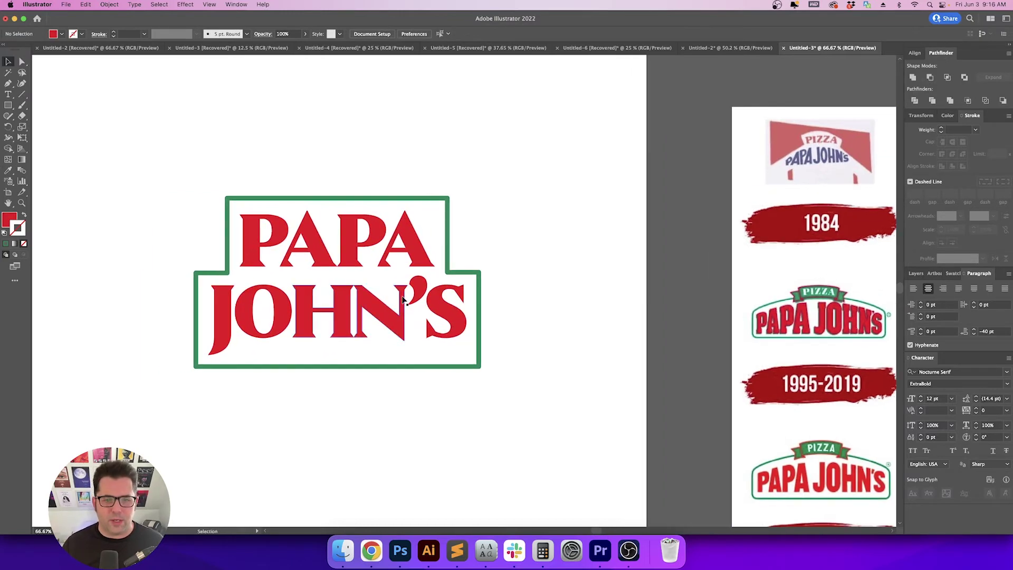
Fill the PAPA JOHN'S lettering with the dark red sampled from a brush-stroke date label on the reference sheet
{"action": "left_click", "coordinate": [452, 306]}
{"action": "scroll", "coordinate": [449, 303], "scroll_direction": "right", "scroll_amount": 5}
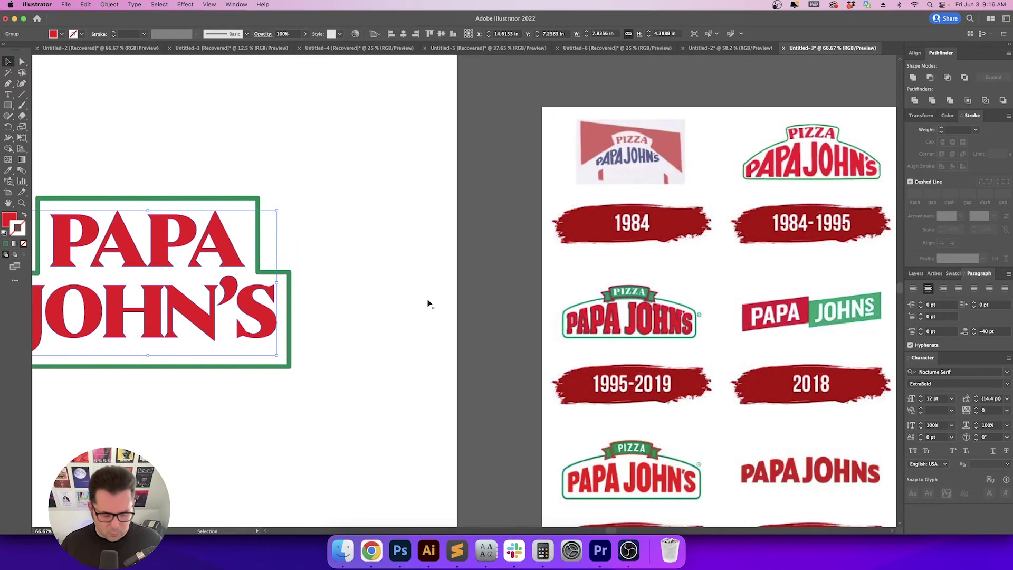
{"action": "key", "text": "i"}
{"action": "scroll", "coordinate": [431, 296], "scroll_direction": "right", "scroll_amount": 5}
{"action": "scroll", "coordinate": [431, 296], "scroll_direction": "down", "scroll_amount": 4}
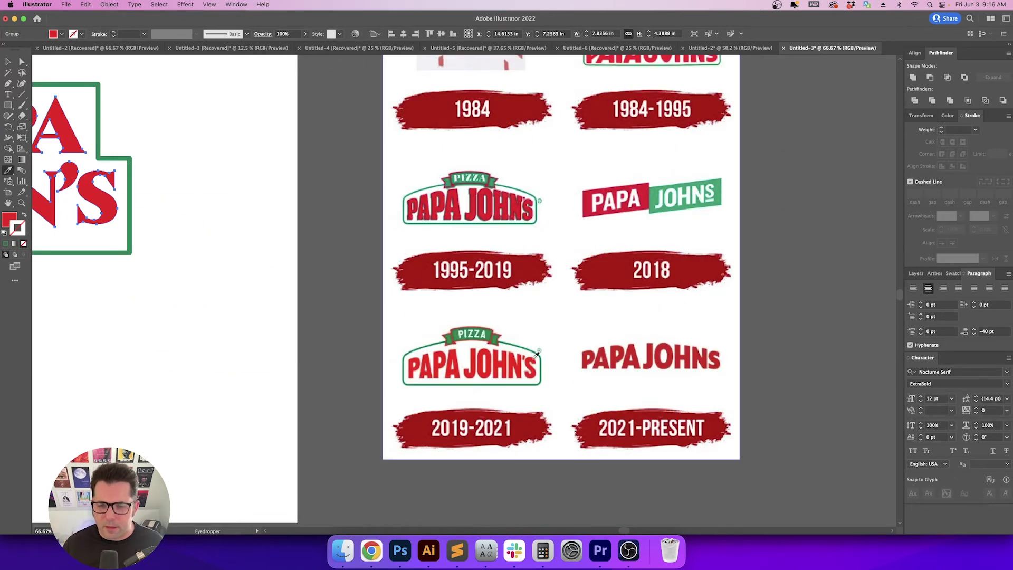
{"action": "scroll", "coordinate": [537, 353], "scroll_direction": "left", "scroll_amount": 3}
{"action": "left_click", "coordinate": [591, 423]}
{"action": "key", "text": "v"}
{"action": "left_click_drag", "start_coordinate": [236, 311], "coordinate": [476, 349]}
{"action": "left_click", "coordinate": [399, 313]}
{"action": "scroll", "coordinate": [378, 327], "scroll_direction": "left", "scroll_amount": 5}
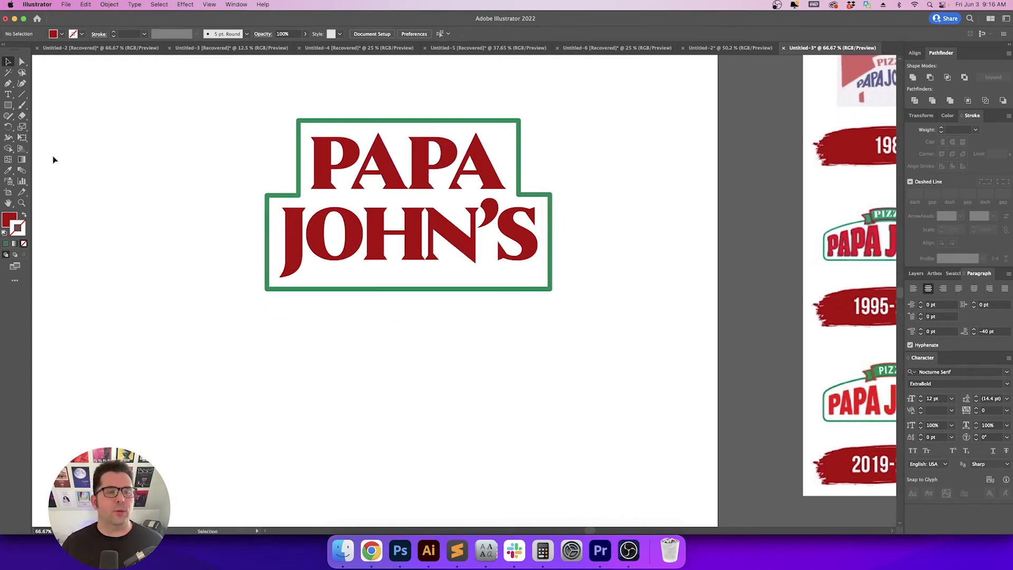
Draw a dark red outlined rectangle about 2.65 by 0.72 in across the middle of the outline's lowest edge
{"action": "left_click", "coordinate": [8, 105]}
{"action": "key", "text": "shift+x"}
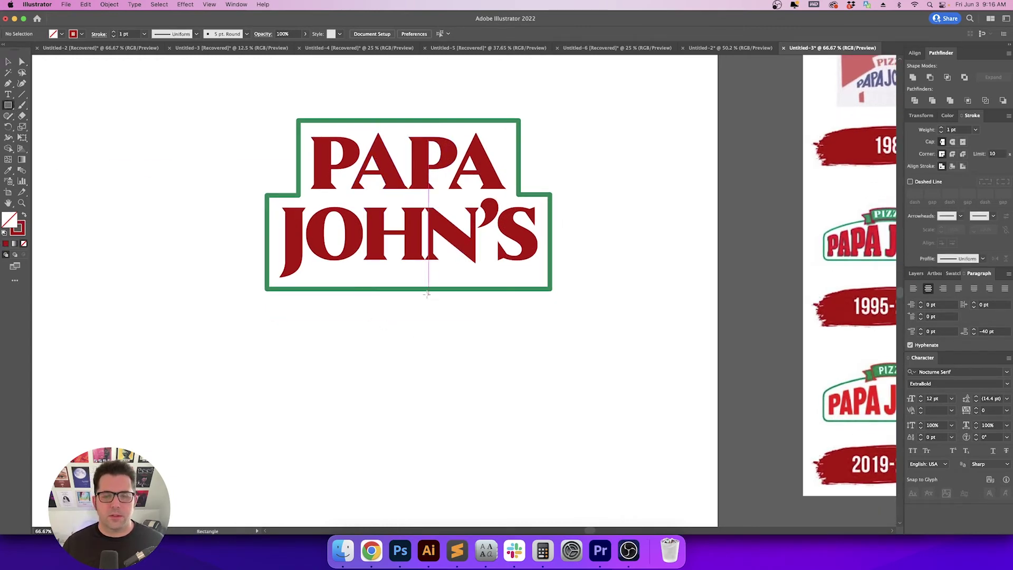
{"action": "left_click_drag", "start_coordinate": [415, 289], "coordinate": [458, 301]}
{"action": "scroll", "coordinate": [458, 300], "scroll_direction": "right", "scroll_amount": 1}
{"action": "key", "text": "v"}
{"action": "left_click", "coordinate": [457, 313]}
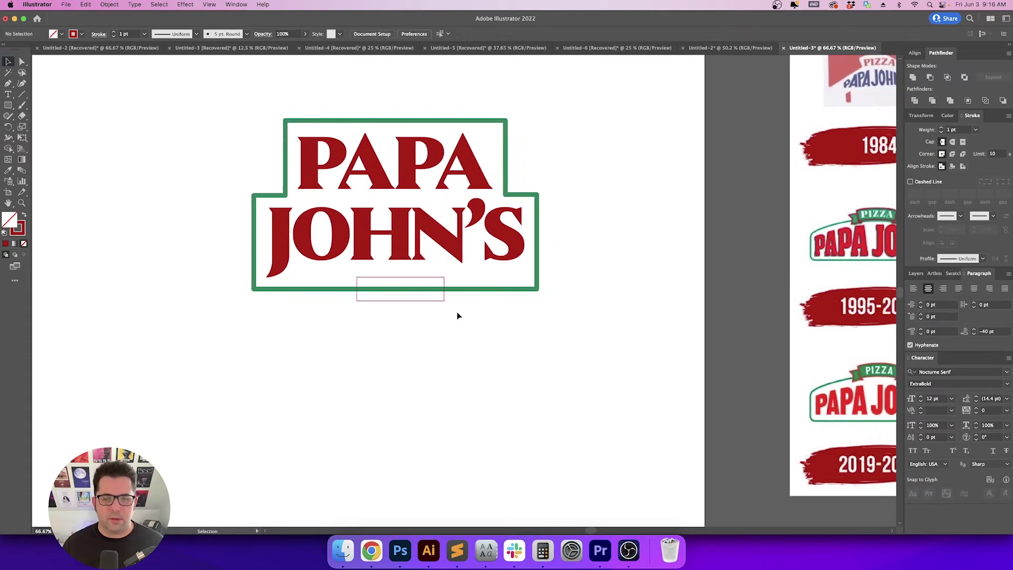
Fill the small rectangle on the outline's lowest edge with white sampled from the artboard
{"action": "left_click", "coordinate": [422, 305]}
{"action": "key", "text": "i"}
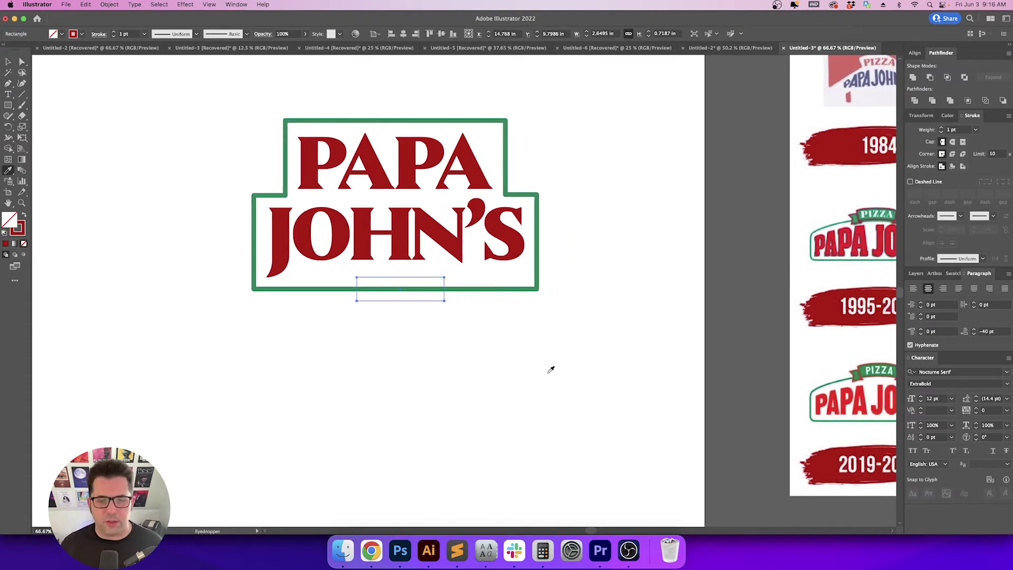
{"action": "left_click", "coordinate": [550, 370], "text": "shift"}
{"action": "key", "text": "v"}
{"action": "left_click", "coordinate": [495, 356]}
{"action": "left_click", "coordinate": [386, 286]}
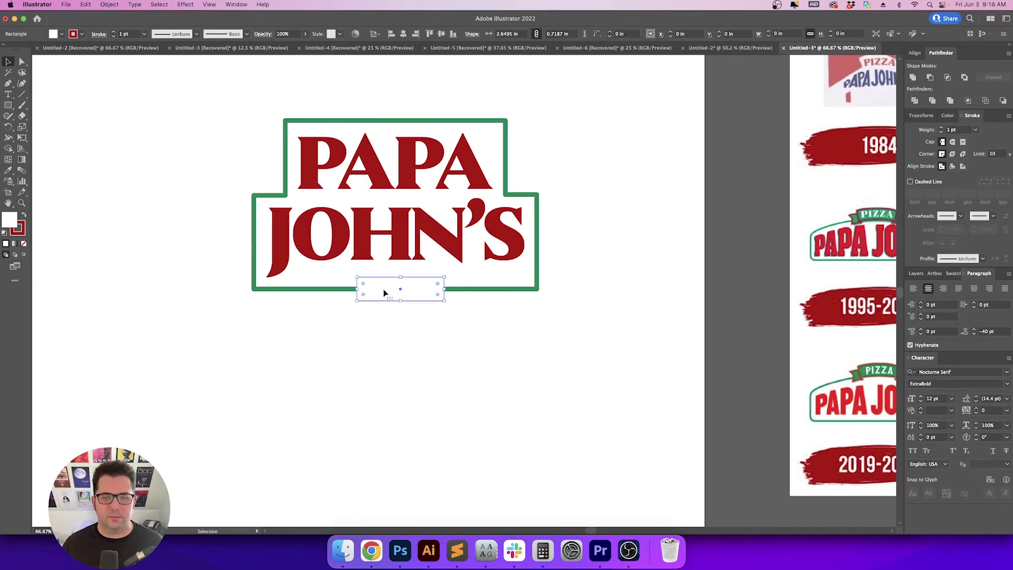
{"action": "left_click", "coordinate": [256, 130]}
Delete the white rectangle covering the outline's lowest edge
{"action": "scroll", "coordinate": [267, 148], "scroll_direction": "up", "scroll_amount": 2}
{"action": "scroll", "coordinate": [273, 151], "scroll_direction": "right", "scroll_amount": 2}
{"action": "scroll", "coordinate": [273, 150], "scroll_direction": "down", "scroll_amount": 1}
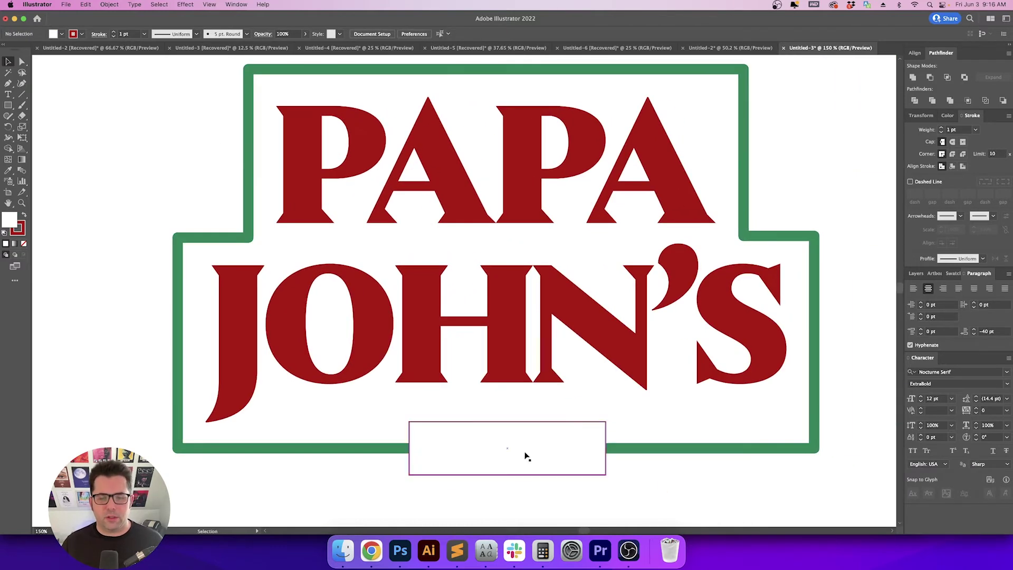
{"action": "left_click", "coordinate": [534, 463]}
{"action": "key", "text": "Delete"}
{"action": "scroll", "coordinate": [447, 417], "scroll_direction": "up", "scroll_amount": 1}
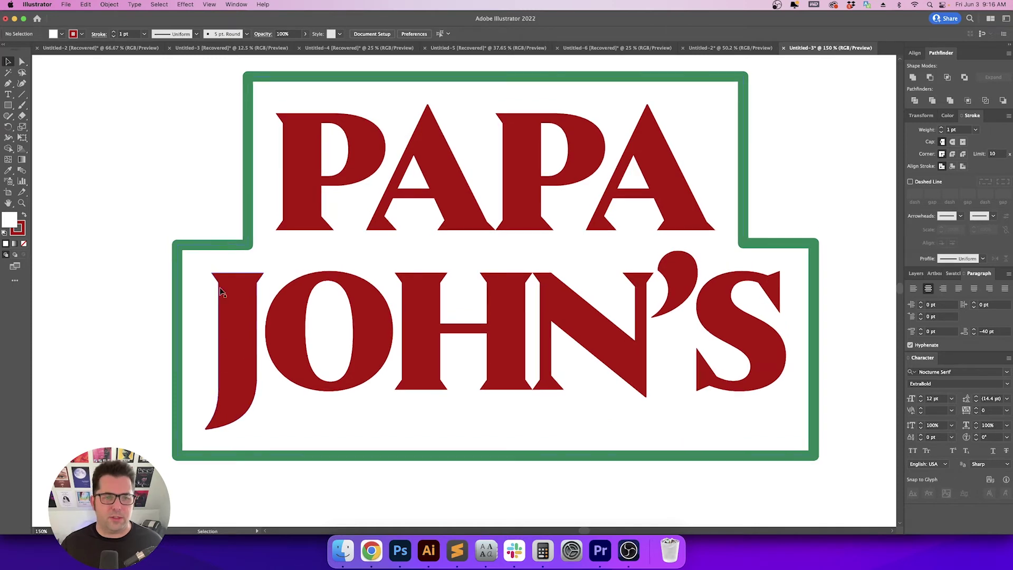
Round all corners of the green stepped outline to a 0.25 in radius
{"action": "key", "text": "a"}
{"action": "left_click_drag", "start_coordinate": [245, 88], "coordinate": [246, 90]}
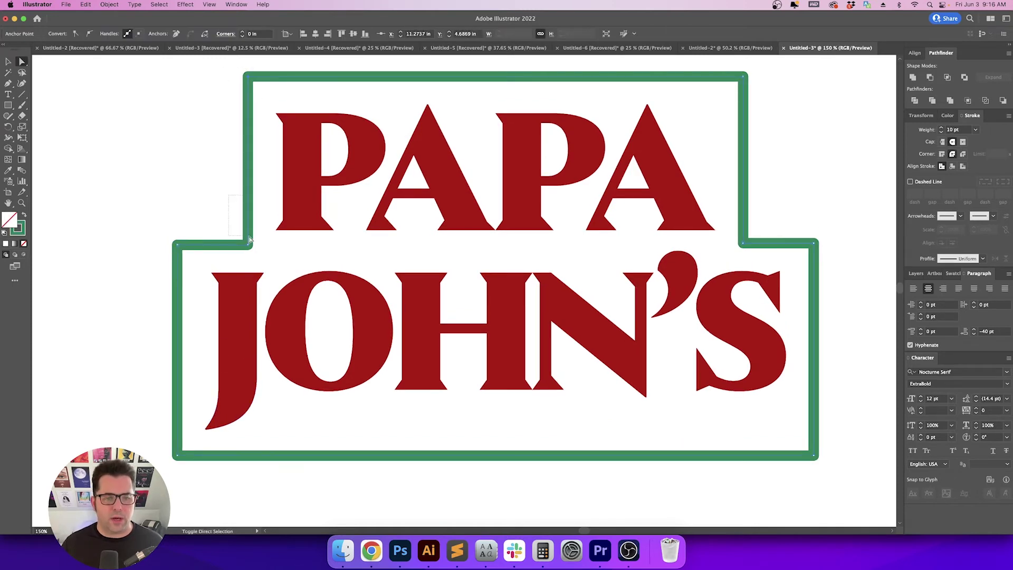
{"action": "left_click_drag", "start_coordinate": [150, 222], "coordinate": [179, 262]}
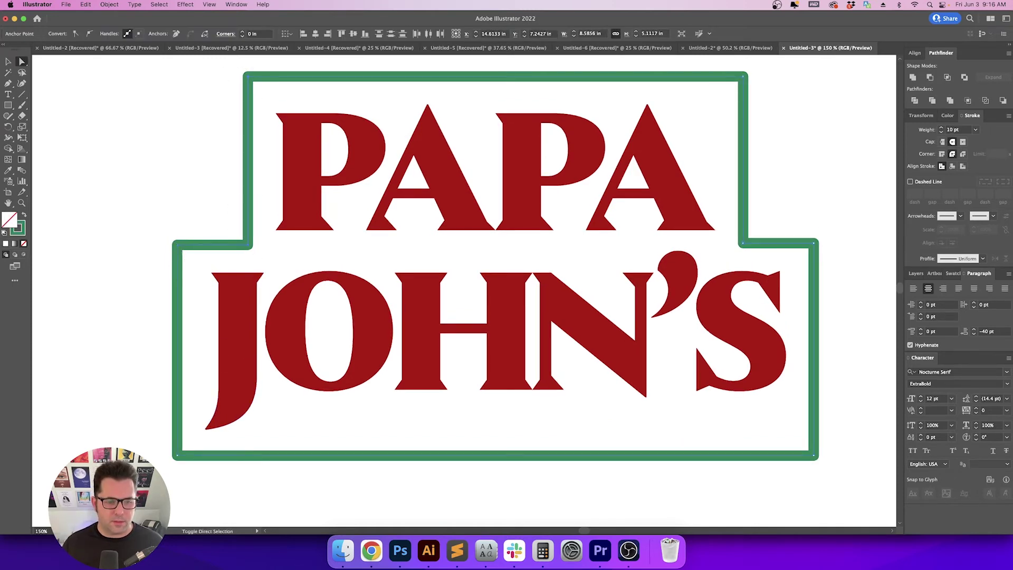
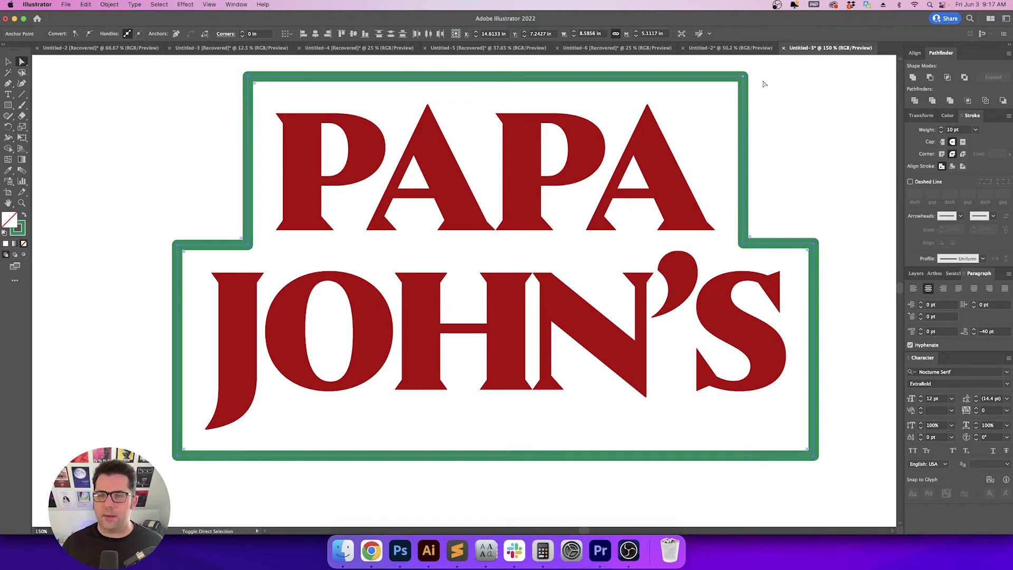
{"action": "left_click_drag", "start_coordinate": [726, 90], "coordinate": [727, 90]}
{"action": "left_click", "coordinate": [406, 34]}
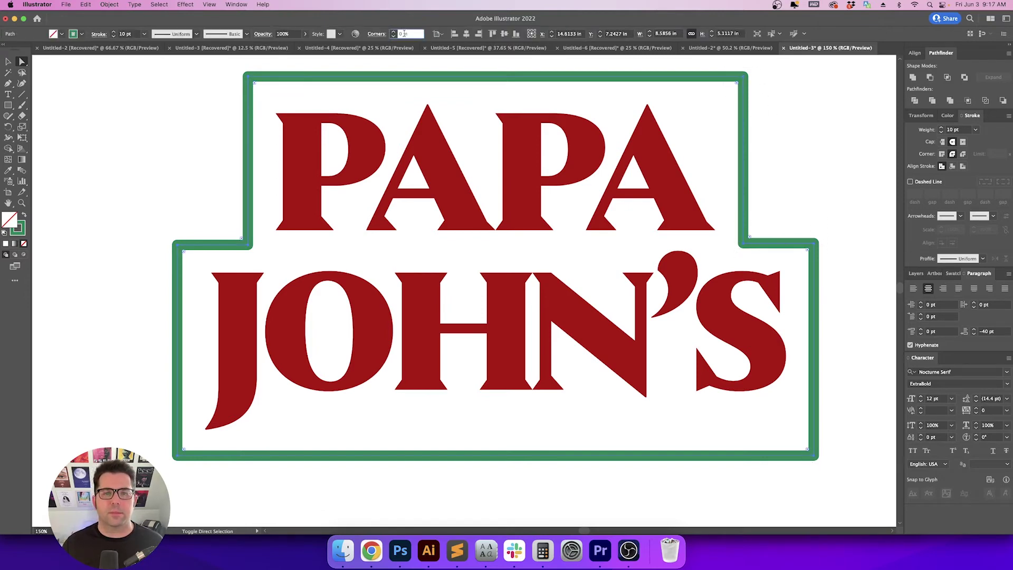
{"action": "type", "text": "0.25"}
{"action": "key", "text": "Return"}
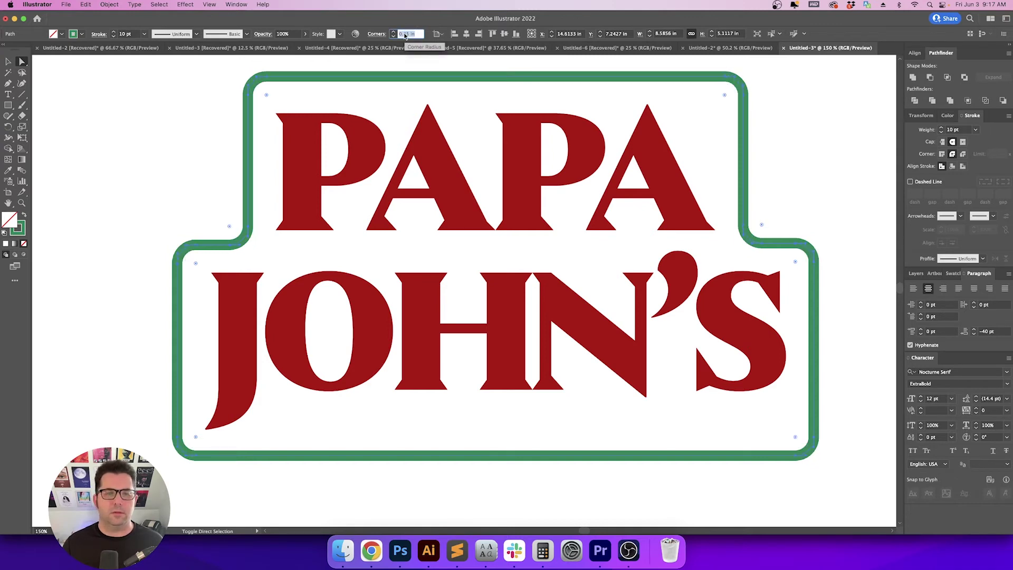
Set the corner radius of the green stepped outline to 0.375 in
{"action": "type", "text": "0.375"}
{"action": "key", "text": "Return"}
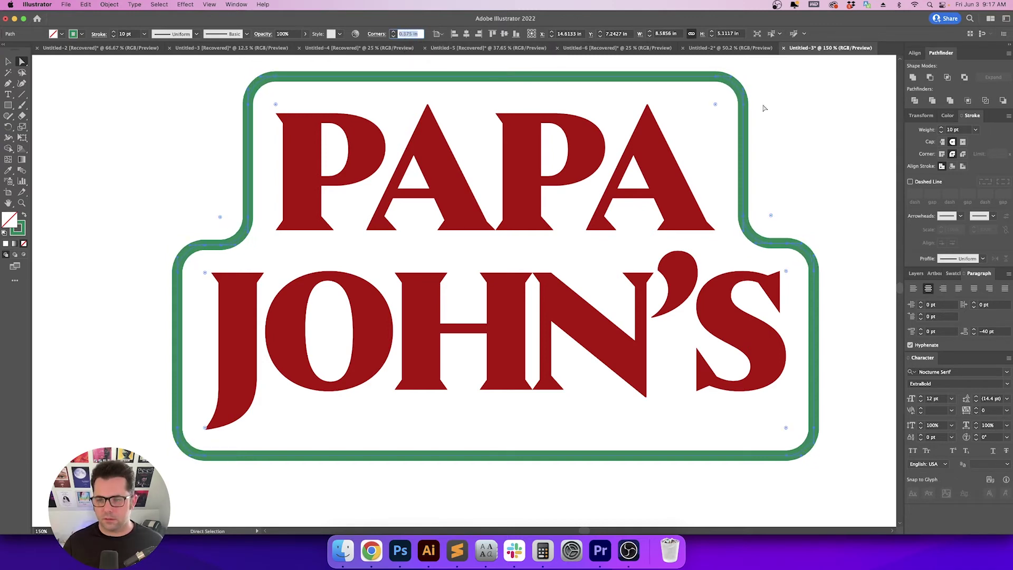
Try a 0.5 in corner radius on the green stepped outline, undo it, and deselect the outline
{"action": "type", "text": "0.5"}
{"action": "key", "text": "Return"}
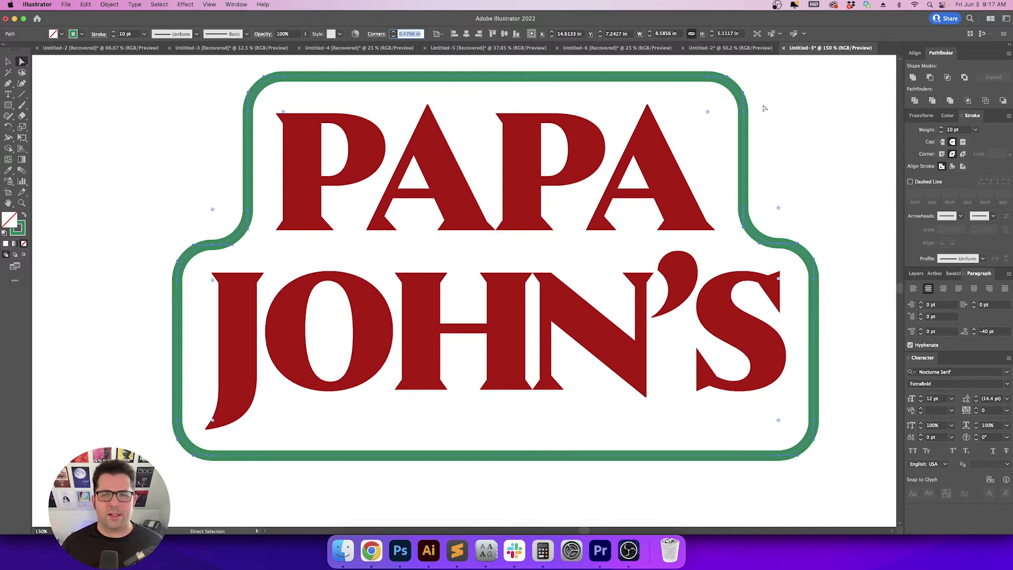
{"action": "key", "text": "super+z"}
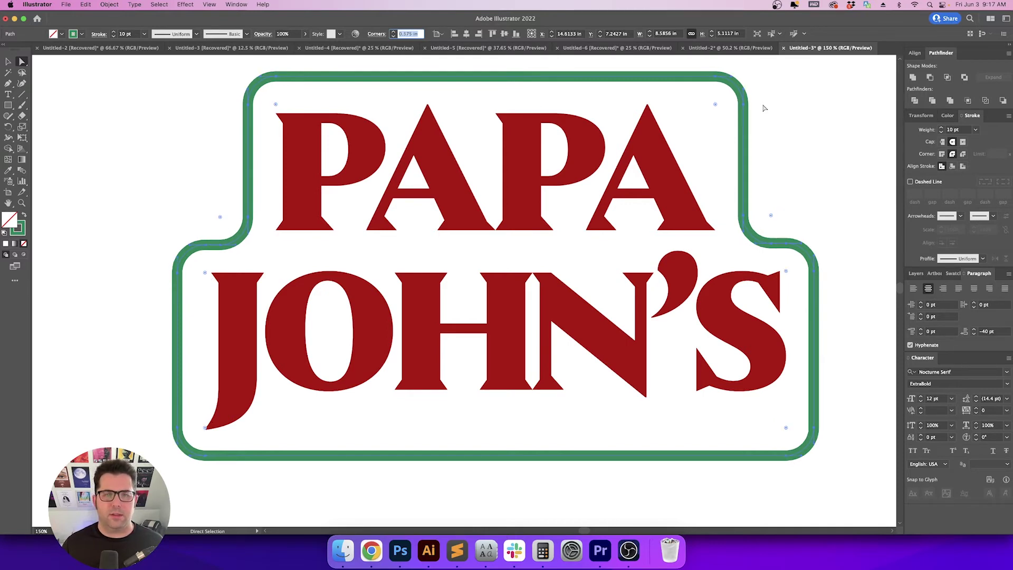
{"action": "key", "text": "Return"}
{"action": "key", "text": "v"}
{"action": "left_click", "coordinate": [868, 213]}
Draw a rectangle about 2.70 by 0.86 in centered across the outline's lowest edge and fill it with white sampled from the artboard
{"action": "scroll", "coordinate": [869, 214], "scroll_direction": "down", "scroll_amount": 1}
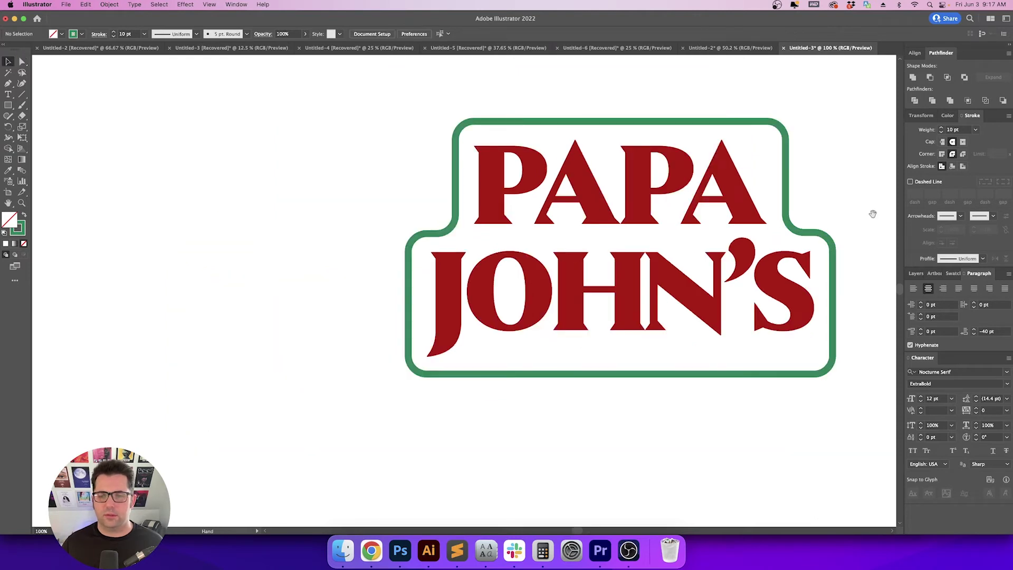
{"action": "left_click_drag", "start_coordinate": [873, 215], "coordinate": [665, 241]}
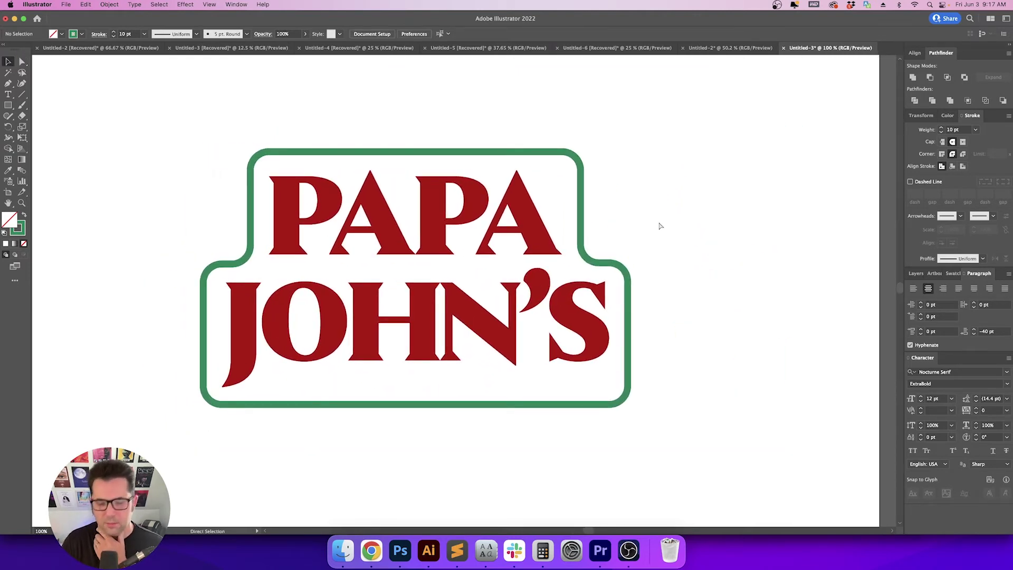
{"action": "key", "text": "super+minus"}
{"action": "scroll", "coordinate": [659, 226], "scroll_direction": "right", "scroll_amount": 1}
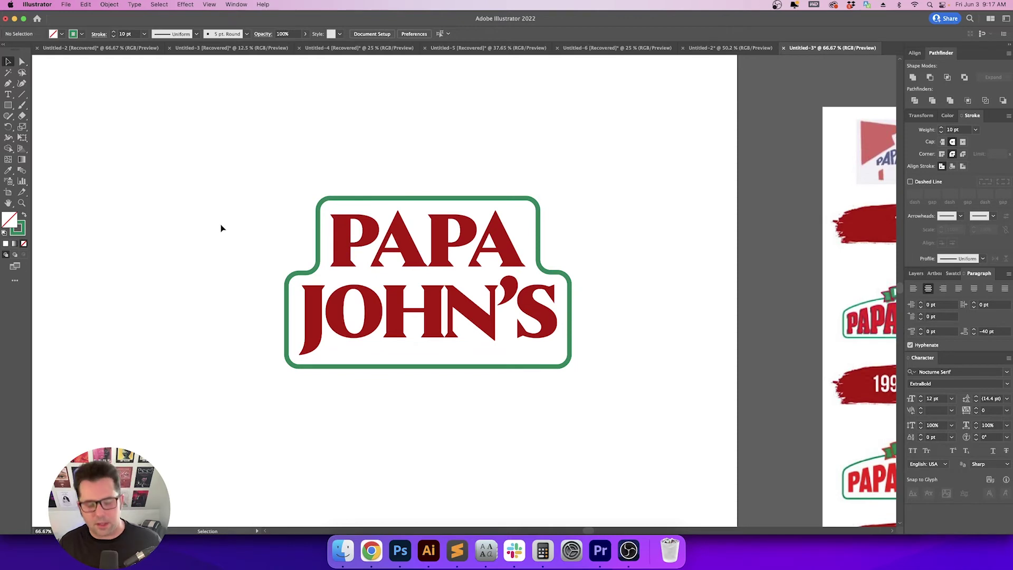
{"action": "scroll", "coordinate": [372, 344], "scroll_direction": "right", "scroll_amount": 1}
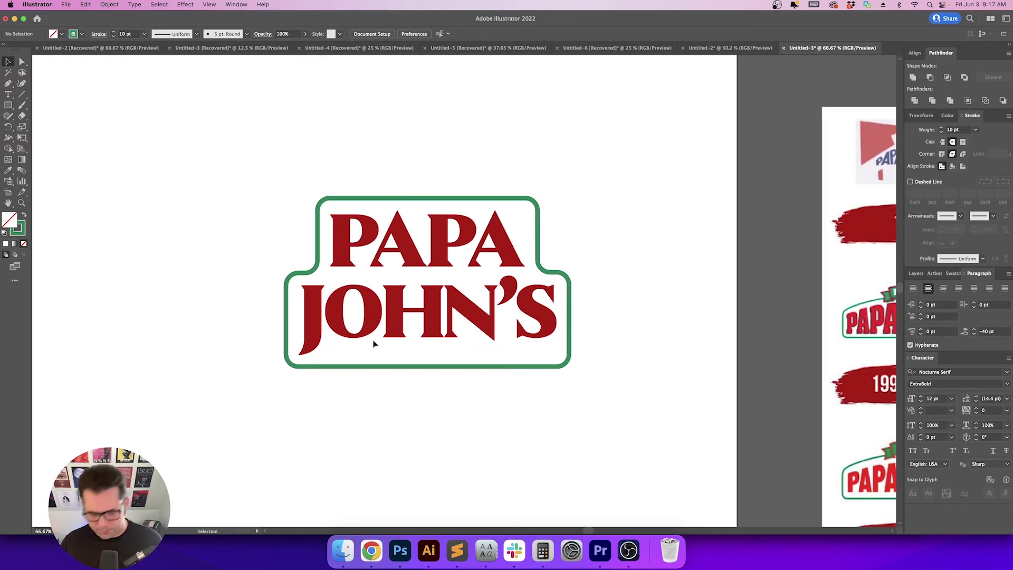
{"action": "key", "text": "m"}
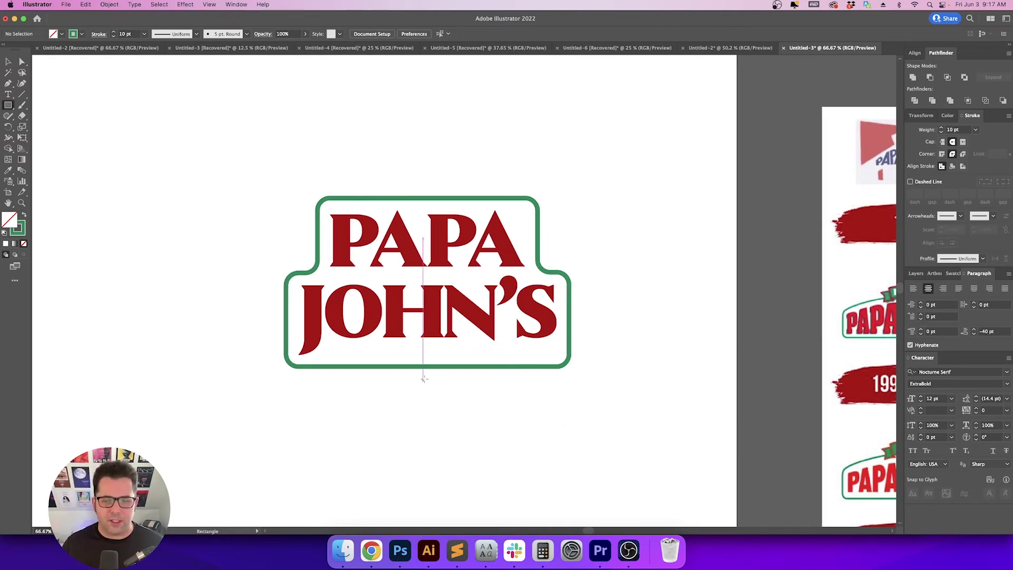
{"action": "left_click_drag", "start_coordinate": [433, 366], "coordinate": [450, 390]}
{"action": "key", "text": "i"}
{"action": "left_click", "coordinate": [503, 398], "text": "shift"}
{"action": "key", "text": "v"}
{"action": "left_click", "coordinate": [494, 399]}
{"action": "left_click", "coordinate": [464, 381]}
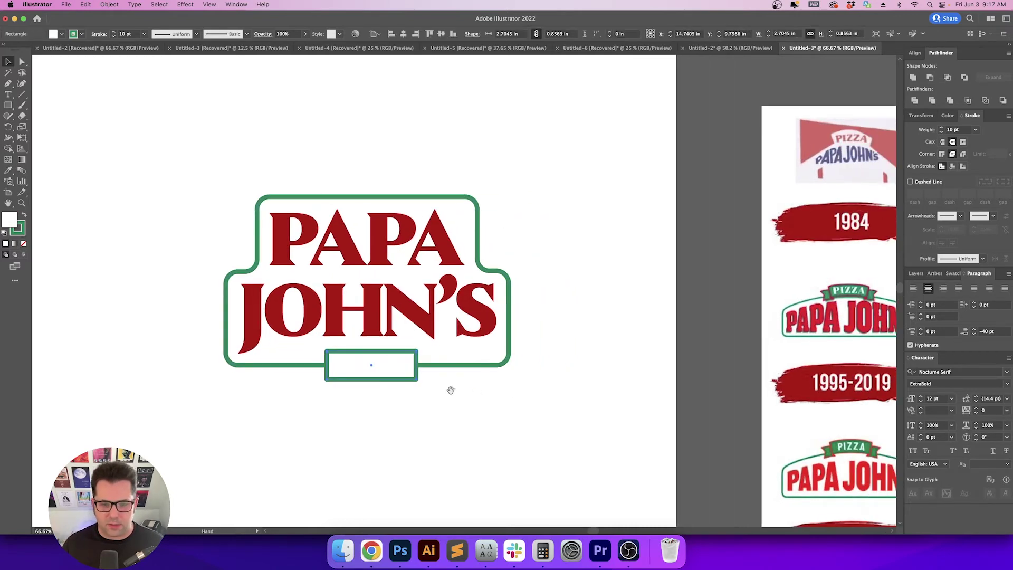
Recolor the small rectangle's stroke with the dark red sampled from the lettering
{"action": "key", "text": "i"}
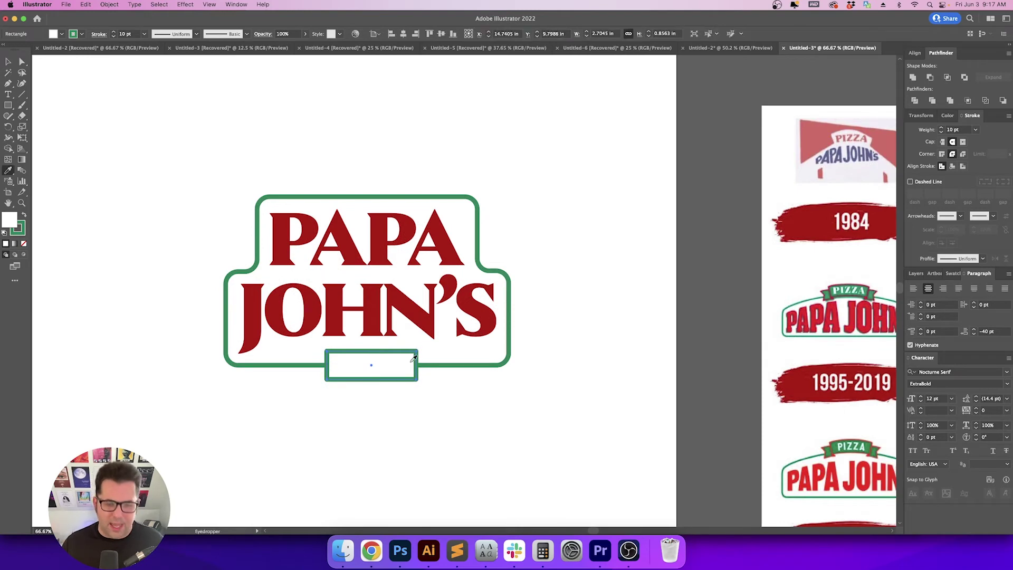
{"action": "left_click", "coordinate": [408, 299], "text": "shift"}
{"action": "key", "text": "v"}
{"action": "left_click", "coordinate": [496, 413]}
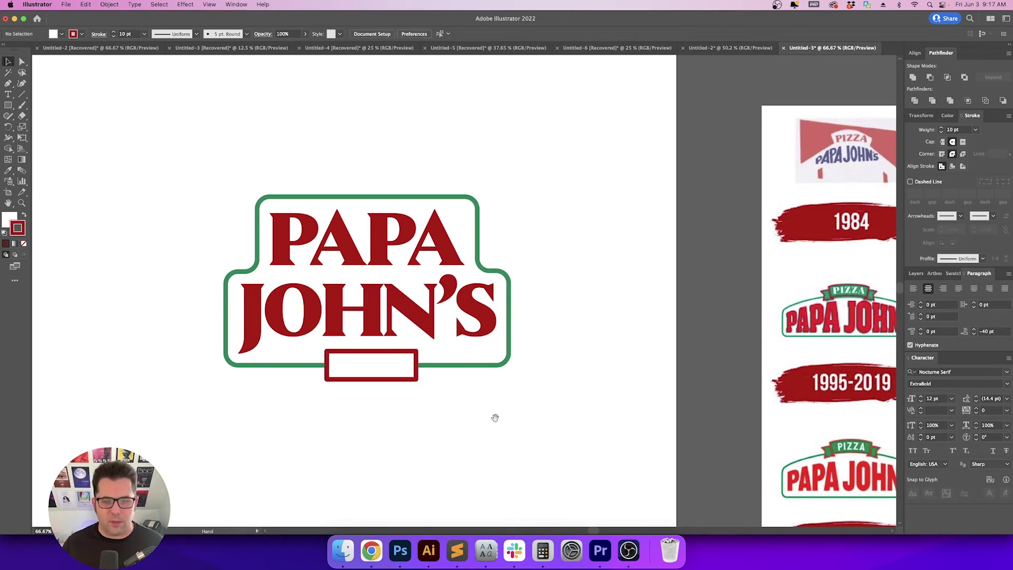
Add the word PIZZA in Nocturne Serif ExtraBold below the small rectangle and scale it up to about 75 pt
{"action": "left_click_drag", "start_coordinate": [495, 417], "coordinate": [498, 407]}
{"action": "key", "text": "t"}
{"action": "left_click", "coordinate": [313, 425]}
{"action": "type", "text": "PIZZA"}
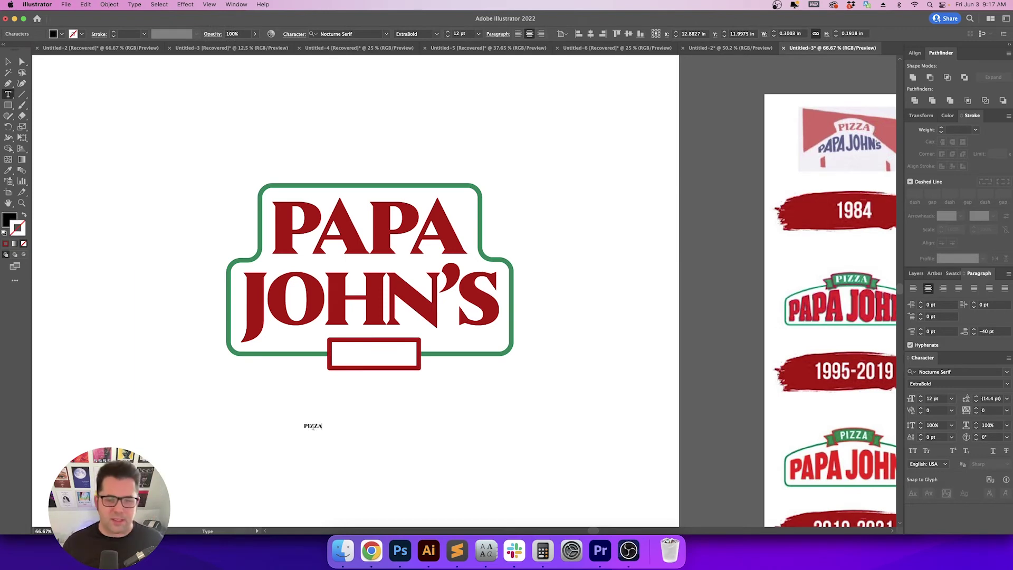
{"action": "key", "text": "Escape"}
{"action": "left_click_drag", "start_coordinate": [322, 430], "coordinate": [443, 407]}
{"action": "scroll", "coordinate": [401, 390], "scroll_direction": "up", "scroll_amount": 3}
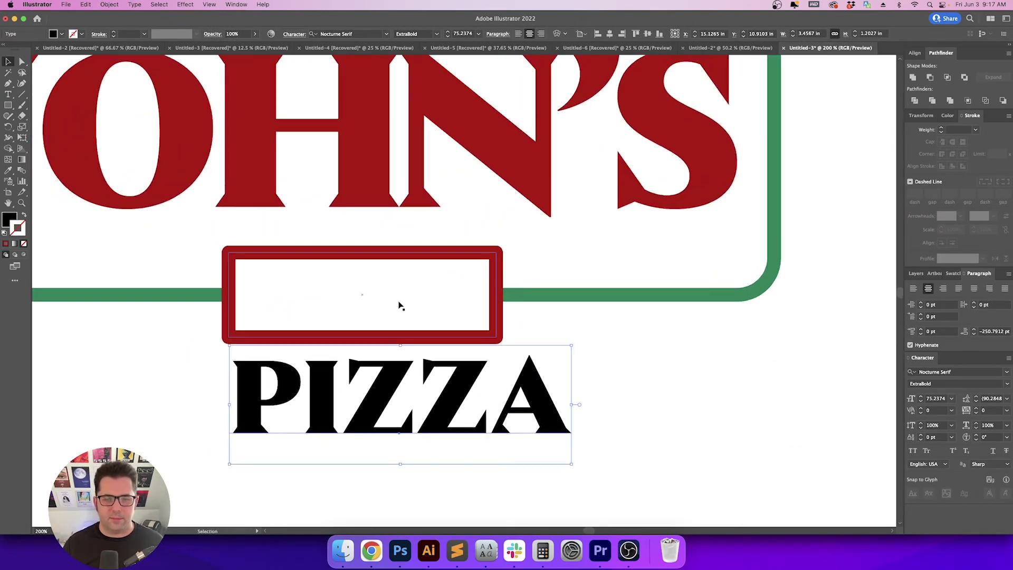
Set the font size of the PIZZA text to 40 pt
{"action": "key", "text": "super+minus"}
{"action": "key", "text": "super+minus"}
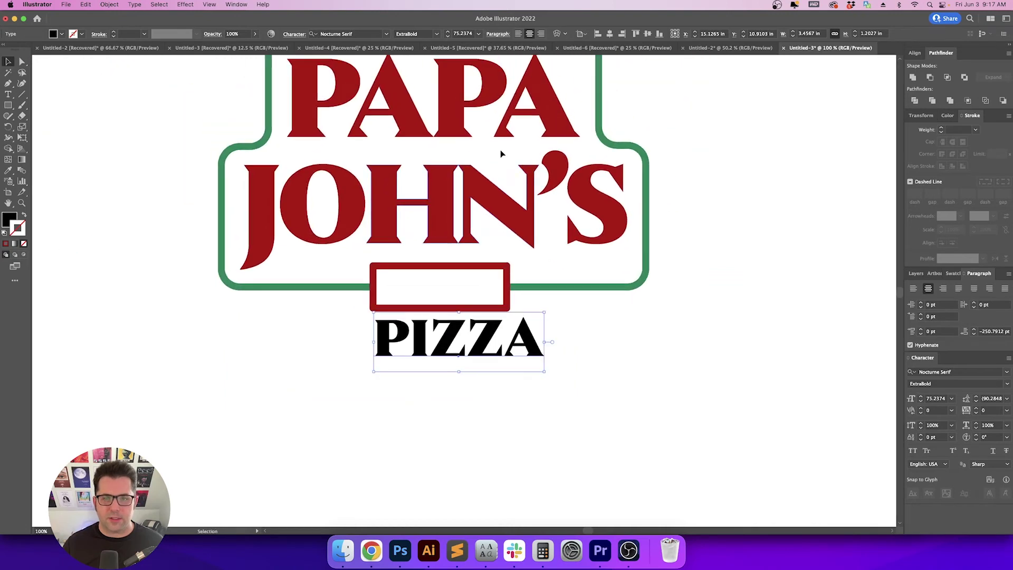
{"action": "left_click", "coordinate": [470, 33]}
{"action": "key", "text": "shift+Down"}
{"action": "key", "text": "shift+Down"}
{"action": "key", "text": "shift+Down"}
{"action": "key", "text": "shift+Down"}
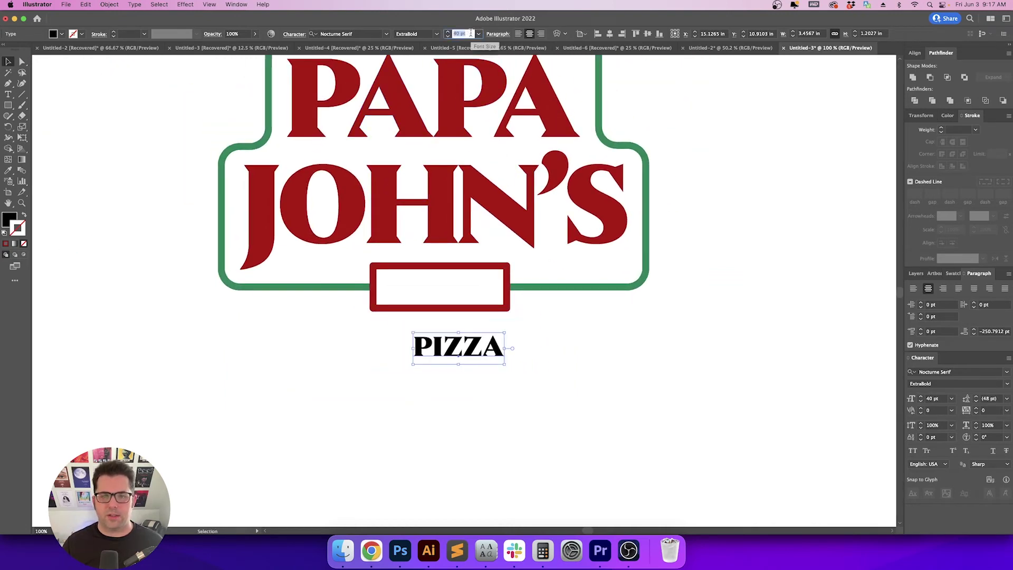
{"action": "key", "text": "shift+Up"}
{"action": "type", "text": "40"}
{"action": "key", "text": "Return"}
{"action": "left_click", "coordinate": [538, 385]}
Move the PIZZA text closer beneath the red rectangle and set its kerning to Optical
{"action": "scroll", "coordinate": [538, 385], "scroll_direction": "up", "scroll_amount": 4}
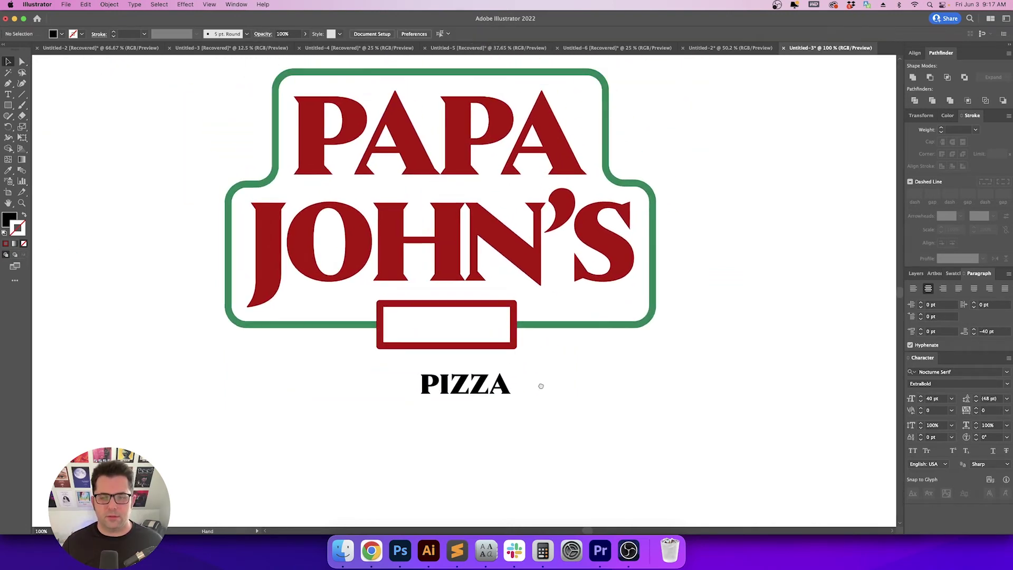
{"action": "left_click_drag", "start_coordinate": [491, 404], "coordinate": [468, 405]}
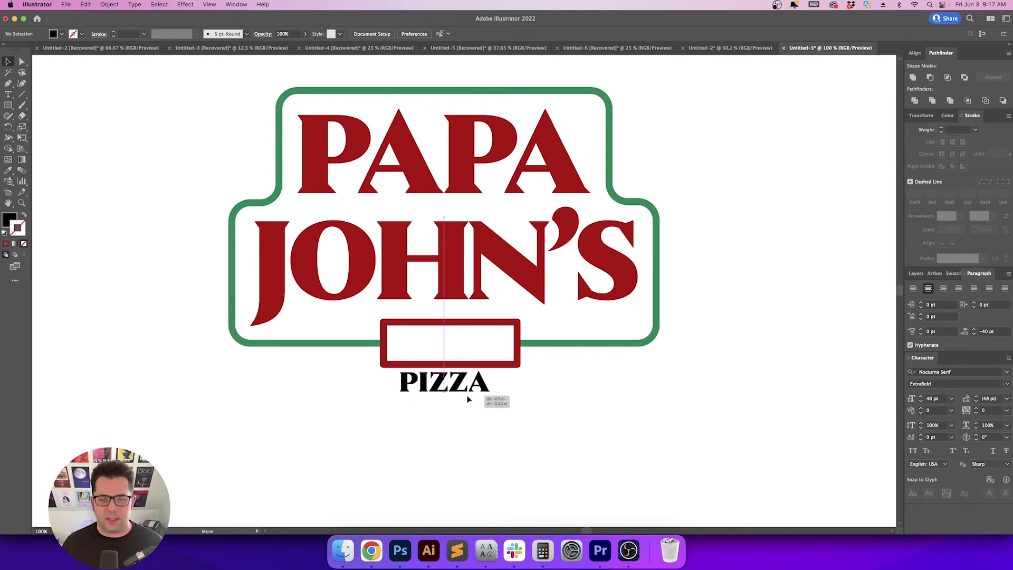
{"action": "left_click", "coordinate": [953, 412]}
{"action": "left_click", "coordinate": [921, 254]}
{"action": "left_click", "coordinate": [545, 439]}
Kern the P–I pair of PIZZA to -30 and the I–Z pair to -50
{"action": "scroll", "coordinate": [437, 417], "scroll_direction": "up", "scroll_amount": 3}
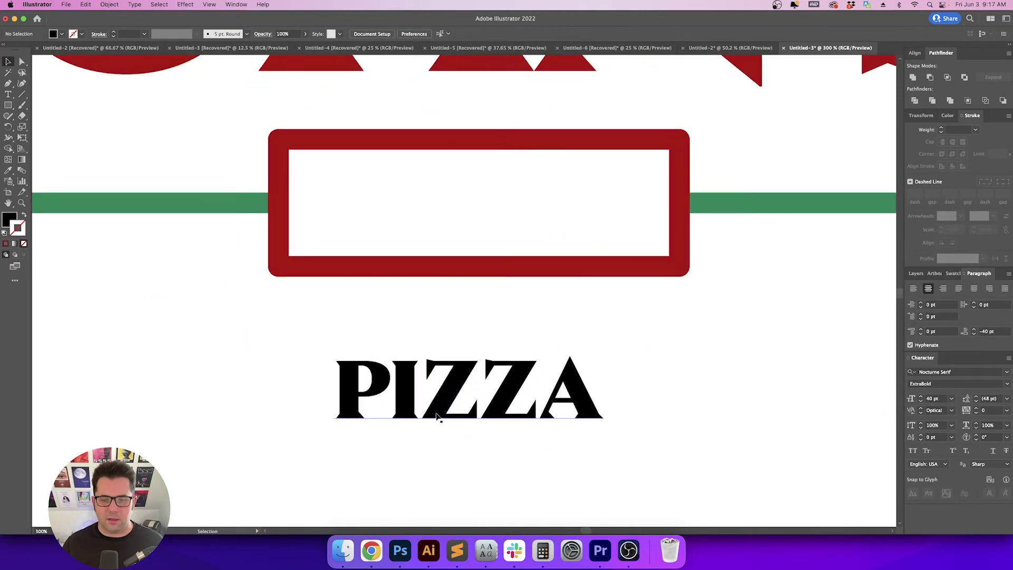
{"action": "scroll", "coordinate": [437, 417], "scroll_direction": "up", "scroll_amount": 3}
{"action": "double_click", "coordinate": [338, 372]}
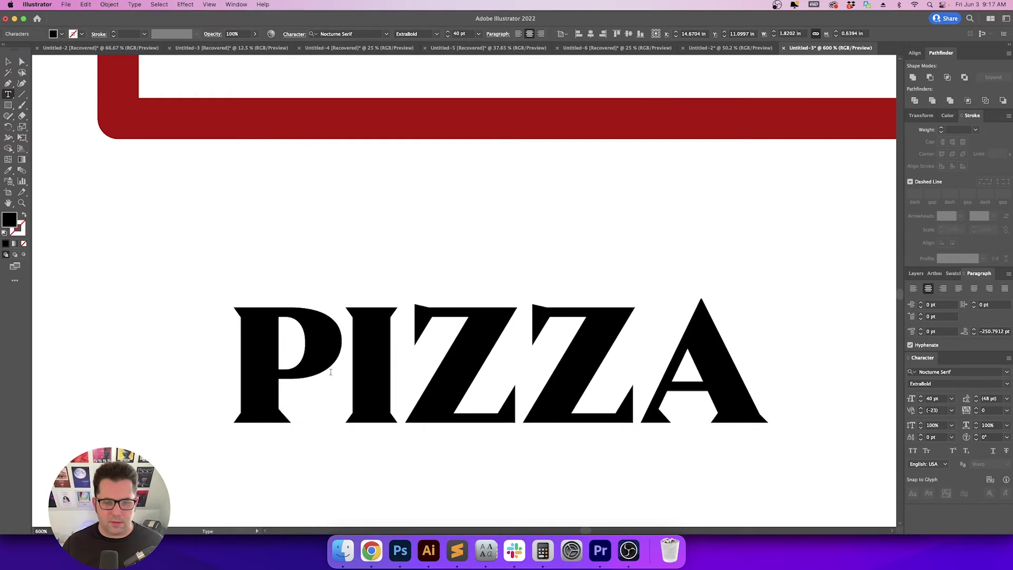
{"action": "left_click", "coordinate": [933, 410]}
{"action": "type", "text": "-30"}
{"action": "key", "text": "Return"}
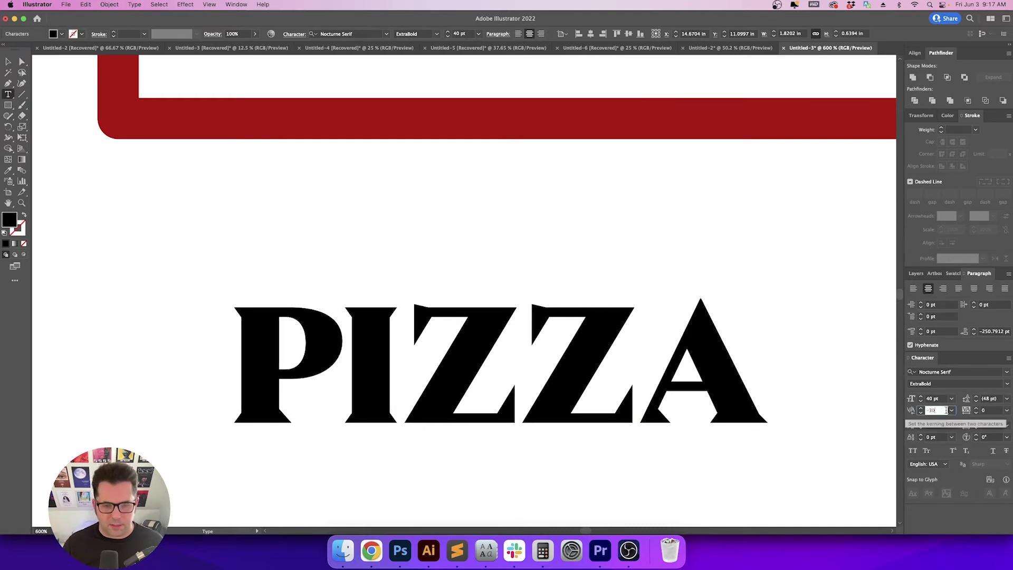
{"action": "key", "text": "Right"}
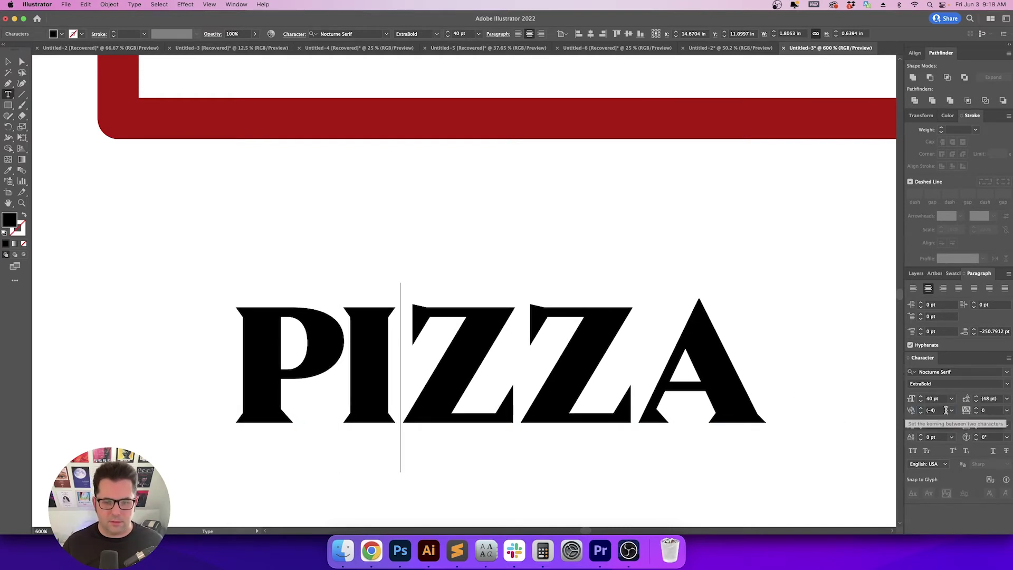
{"action": "left_click", "coordinate": [945, 410]}
{"action": "type", "text": "-50"}
{"action": "key", "text": "Return"}
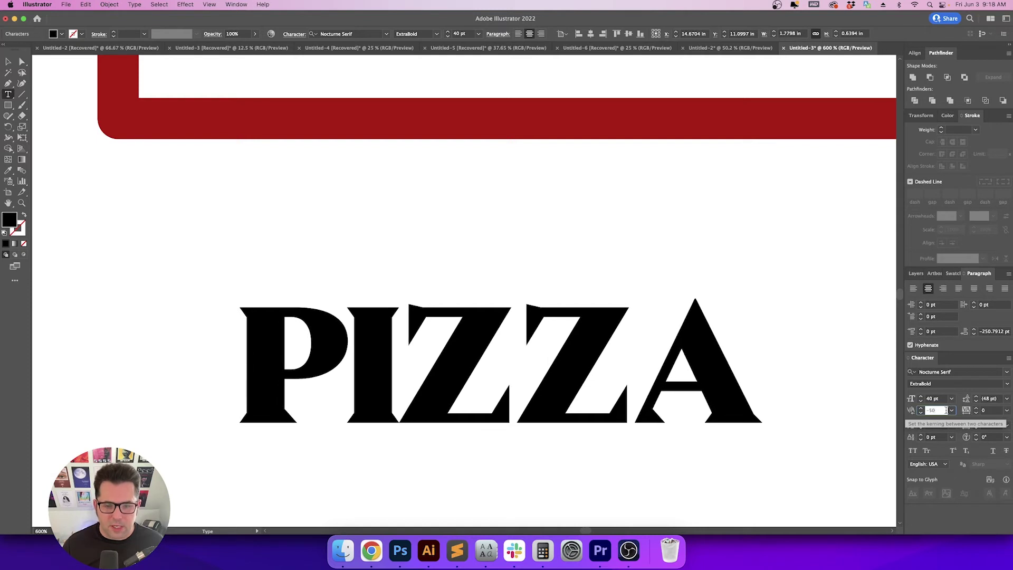
Tighten the kerning between the two Zs of PIZZA to -44
{"action": "key", "text": "Right"}
{"action": "left_click", "coordinate": [945, 410]}
{"action": "type", "text": "-10"}
{"action": "key", "text": "Return"}
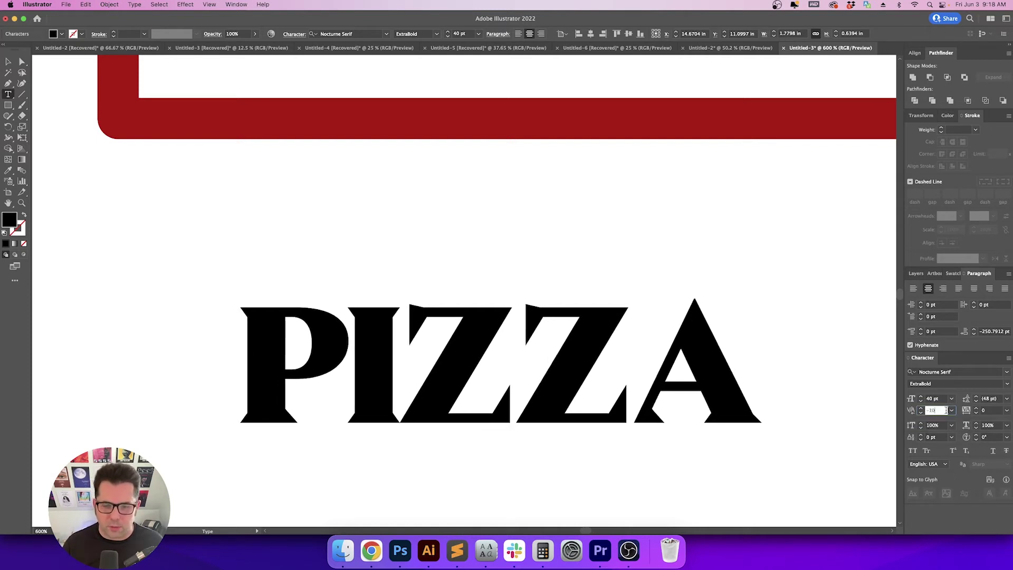
{"action": "key", "text": "shift+Down"}
{"action": "key", "text": "shift+Down"}
{"action": "key", "text": "shift+Down"}
{"action": "key", "text": "Down"}
{"action": "key", "text": "Down"}
{"action": "key", "text": "Down"}
{"action": "key", "text": "Down"}
{"action": "key", "text": "Return"}
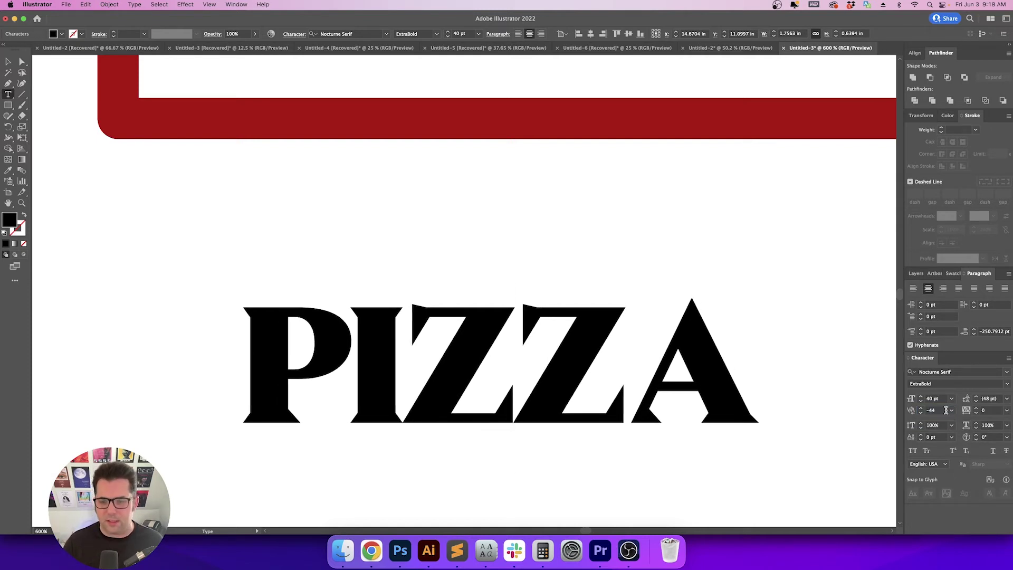
Set the kerning between the second Z and the A of PIZZA to -50 and finish editing the text
{"action": "key", "text": "Right"}
{"action": "left_click", "coordinate": [946, 410]}
{"action": "key", "text": "shift+Down"}
{"action": "key", "text": "shift+Down"}
{"action": "key", "text": "shift+Down"}
{"action": "key", "text": "shift+Down"}
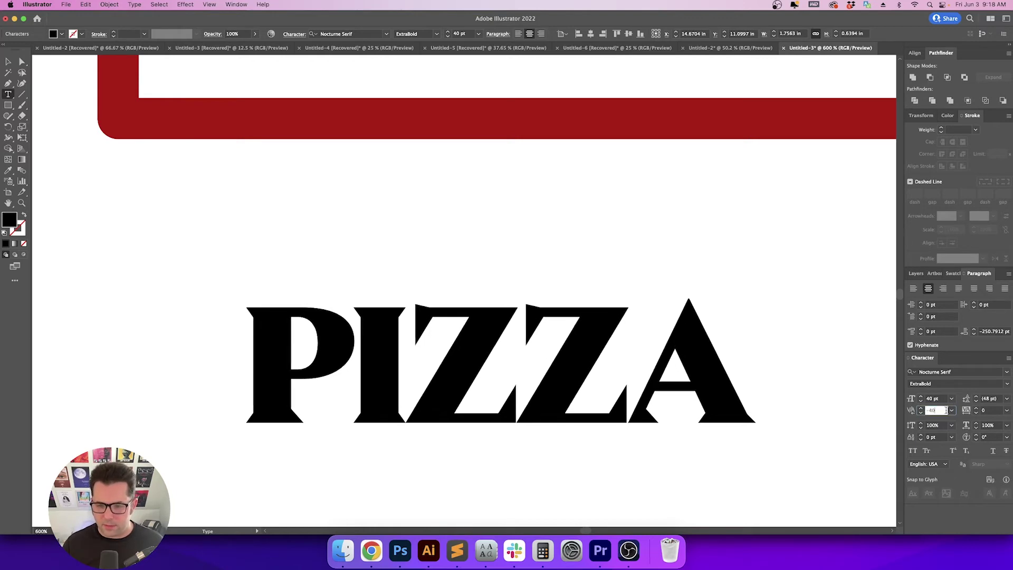
{"action": "type", "text": "-50"}
{"action": "key", "text": "Return"}
{"action": "key", "text": "Return"}
{"action": "key", "text": "Escape"}
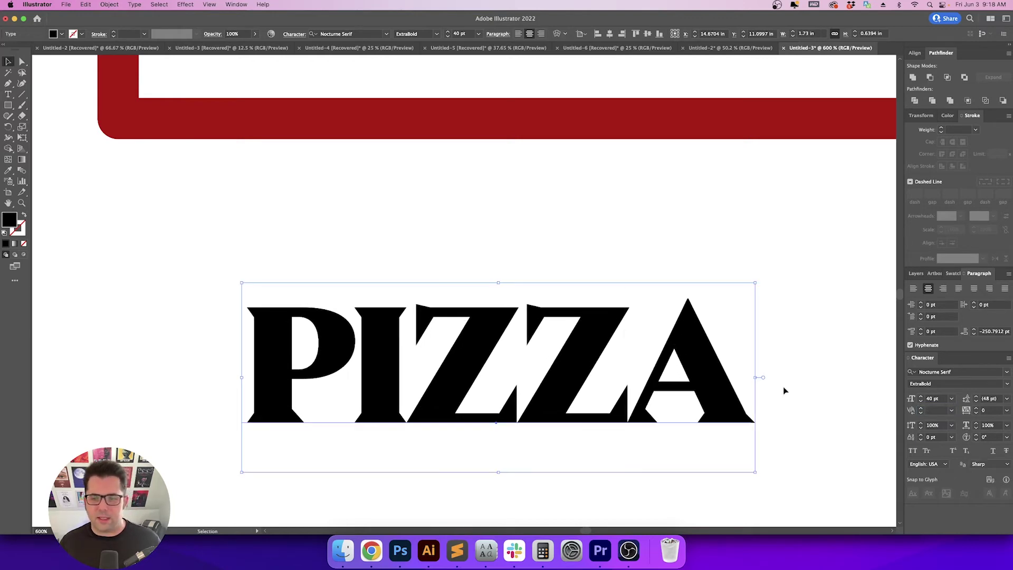
Convert the PIZZA text to outlines
{"action": "left_click", "coordinate": [785, 392]}
{"action": "scroll", "coordinate": [784, 393], "scroll_direction": "down", "scroll_amount": 3}
{"action": "left_click_drag", "start_coordinate": [784, 393], "coordinate": [530, 419]}
{"action": "left_click", "coordinate": [448, 401]}
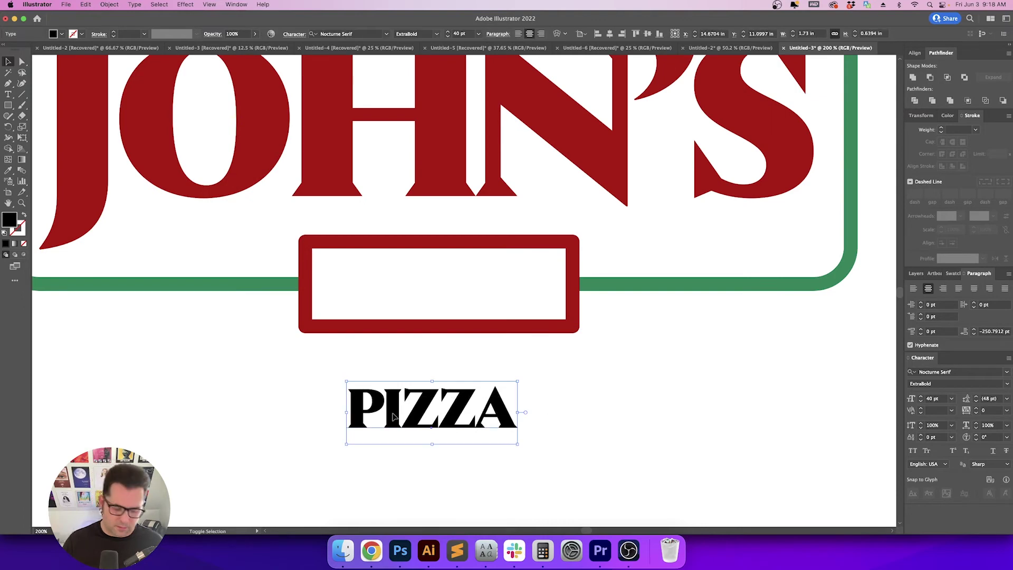
{"action": "scroll", "coordinate": [477, 388], "scroll_direction": "up", "scroll_amount": 1}
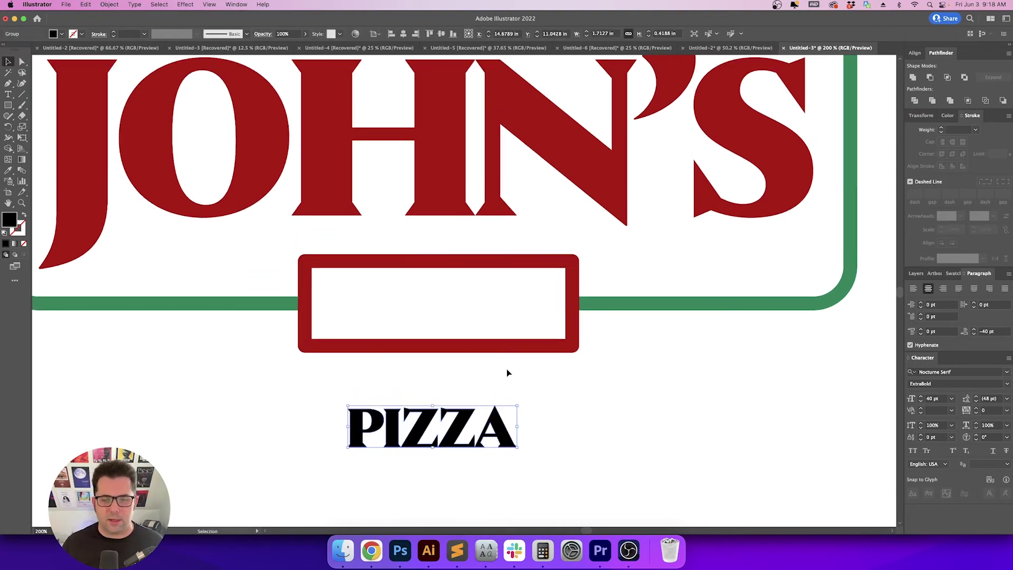
Center the outlined PIZZA lettering horizontally and vertically on the red rectangle
{"action": "left_click", "coordinate": [501, 331], "text": "shift"}
{"action": "left_click", "coordinate": [502, 331]}
{"action": "left_click", "coordinate": [403, 33]}
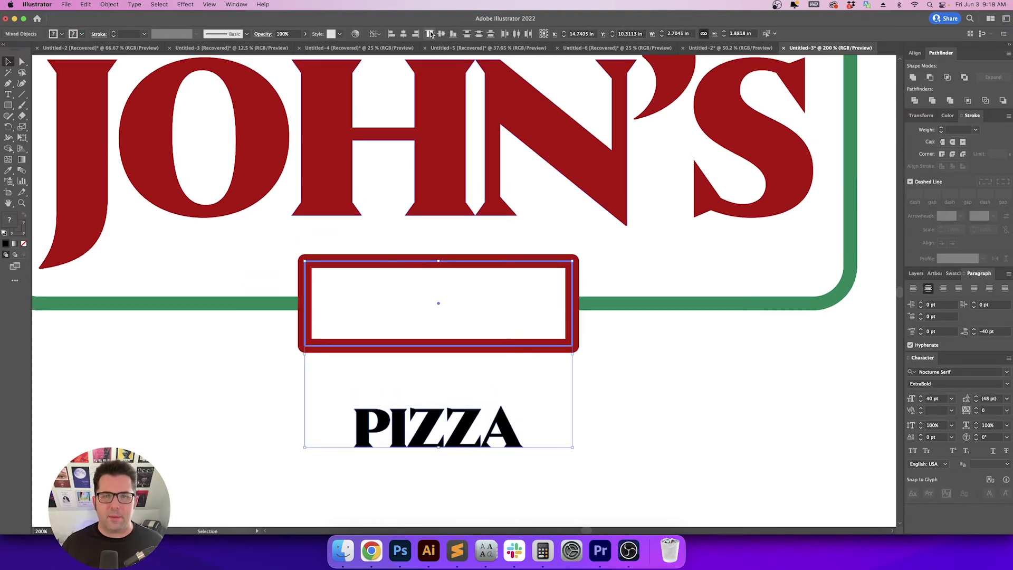
{"action": "left_click", "coordinate": [443, 34]}
{"action": "left_click", "coordinate": [622, 395]}
Select the red-bordered PIZZA plate and unlink its width and height proportions
{"action": "left_click", "coordinate": [528, 303]}
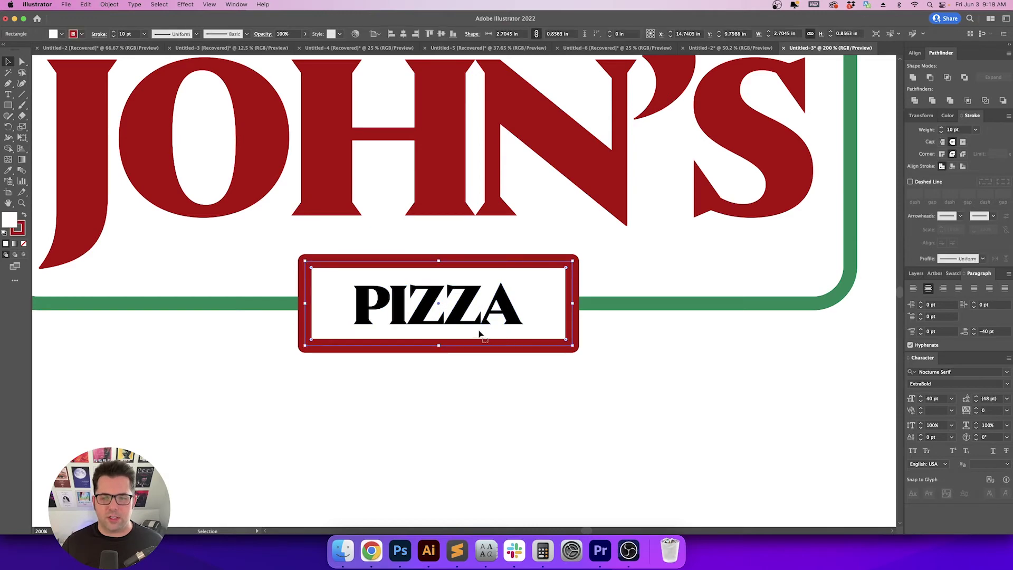
{"action": "scroll", "coordinate": [480, 331], "scroll_direction": "up", "scroll_amount": 2}
{"action": "left_click", "coordinate": [528, 294], "text": "shift"}
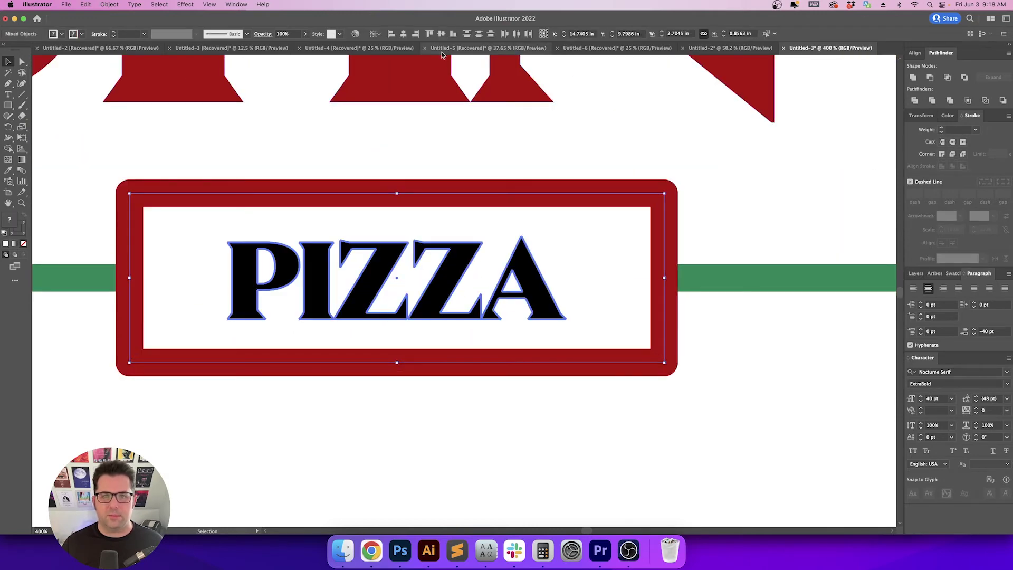
{"action": "left_click", "coordinate": [586, 293], "text": "shift"}
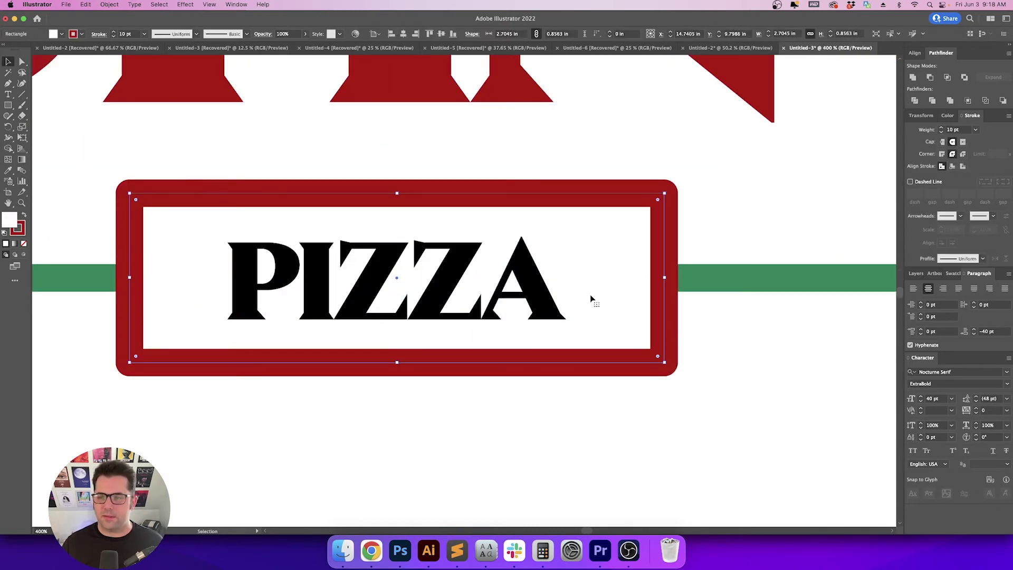
{"action": "left_click", "coordinate": [921, 115]}
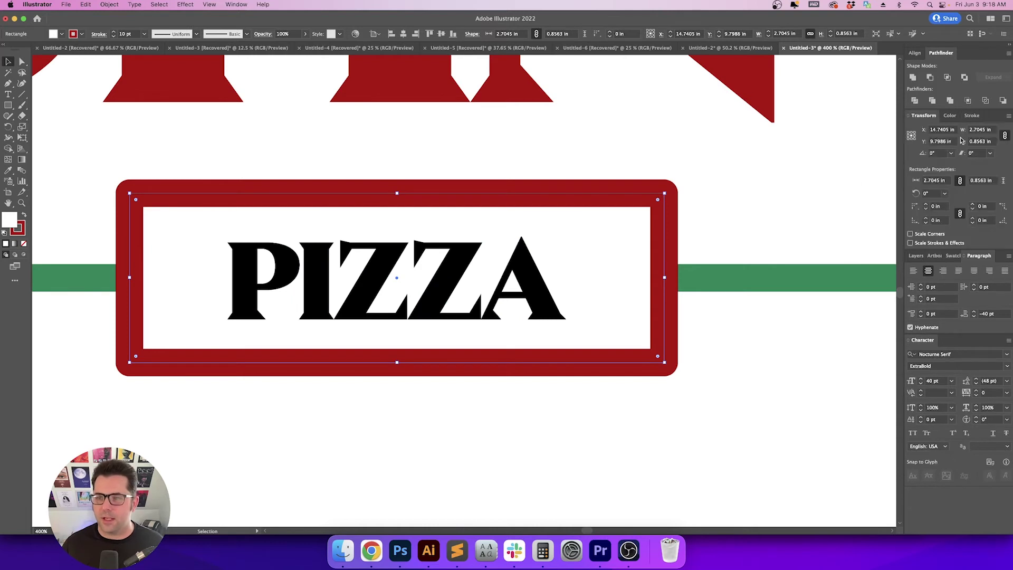
{"action": "left_click", "coordinate": [1006, 136]}
Set the PIZZA plate's width to 2.25 in
{"action": "left_click", "coordinate": [991, 130]}
{"action": "key", "text": "Down"}
{"action": "key", "text": "Down"}
{"action": "key", "text": "Down"}
{"action": "key", "text": "Down"}
{"action": "key", "text": "Down"}
{"action": "key", "text": "Down"}
{"action": "key", "text": "Down"}
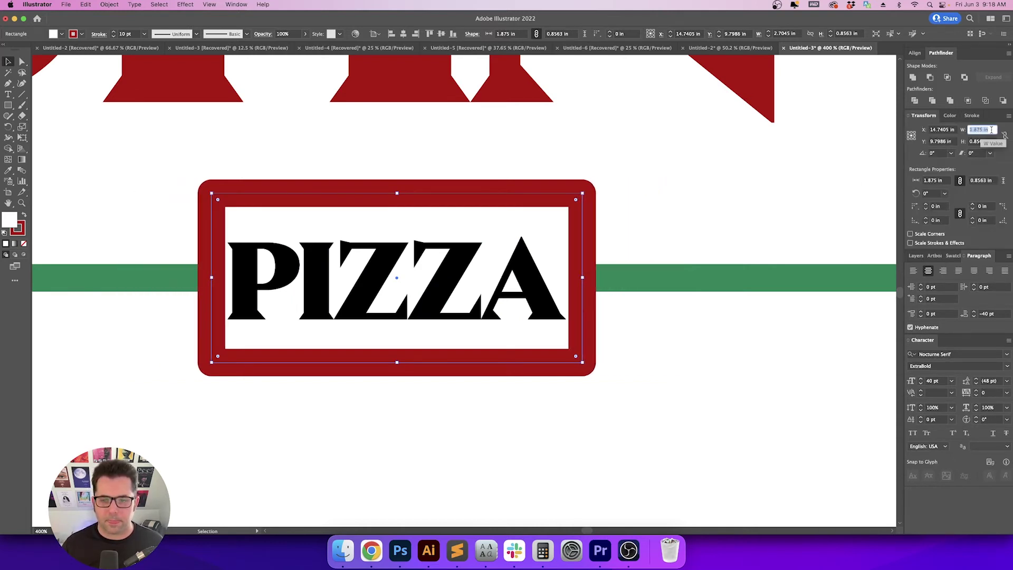
{"action": "key", "text": "Down"}
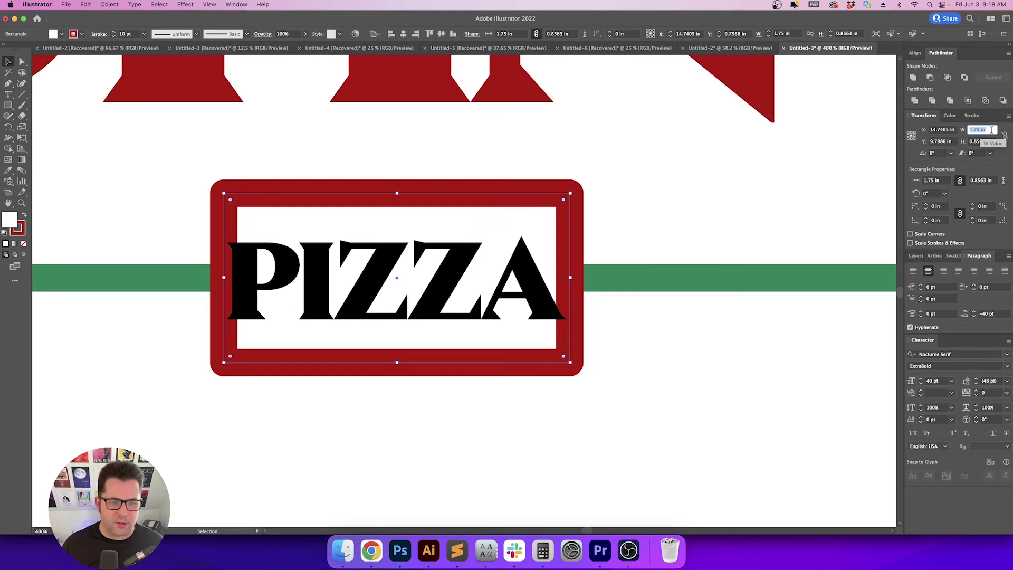
{"action": "type", "text": "+.25"}
{"action": "key", "text": "Return"}
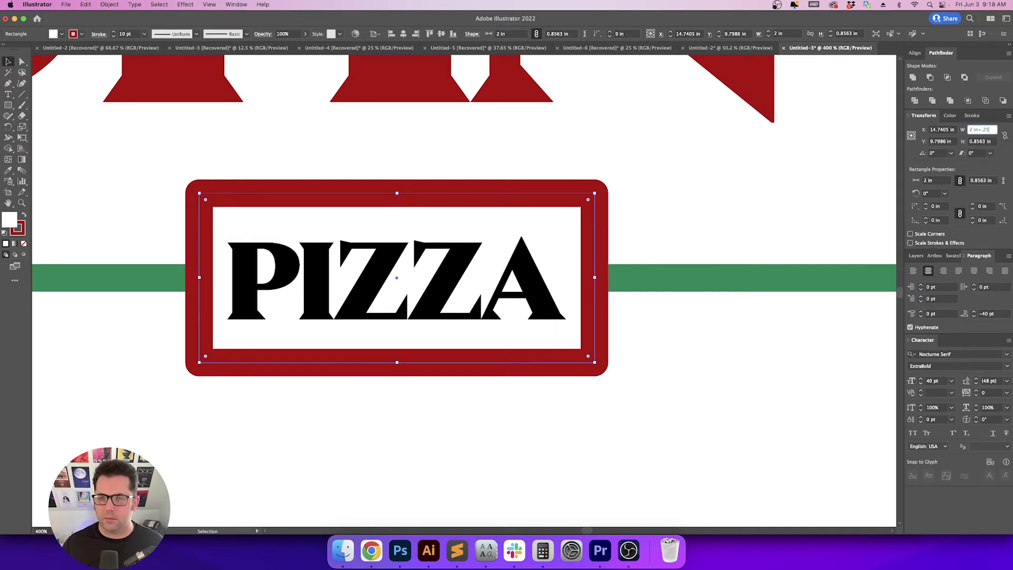
{"action": "key", "text": "Return"}
Set the PIZZA plate's height to 1 in and deselect it
{"action": "left_click", "coordinate": [986, 141]}
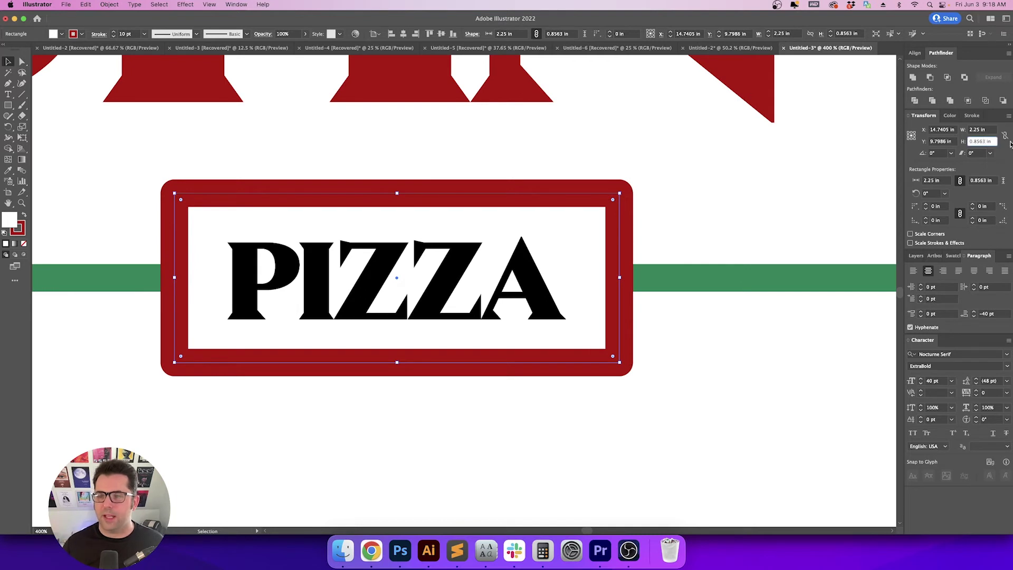
{"action": "type", "text": "0.5"}
{"action": "key", "text": "Return"}
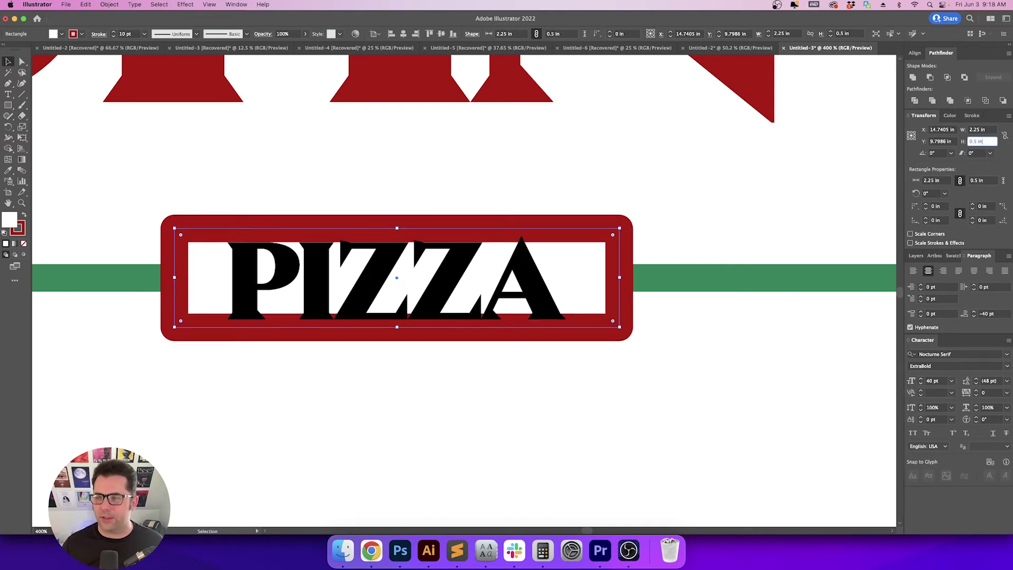
{"action": "key", "text": "Return"}
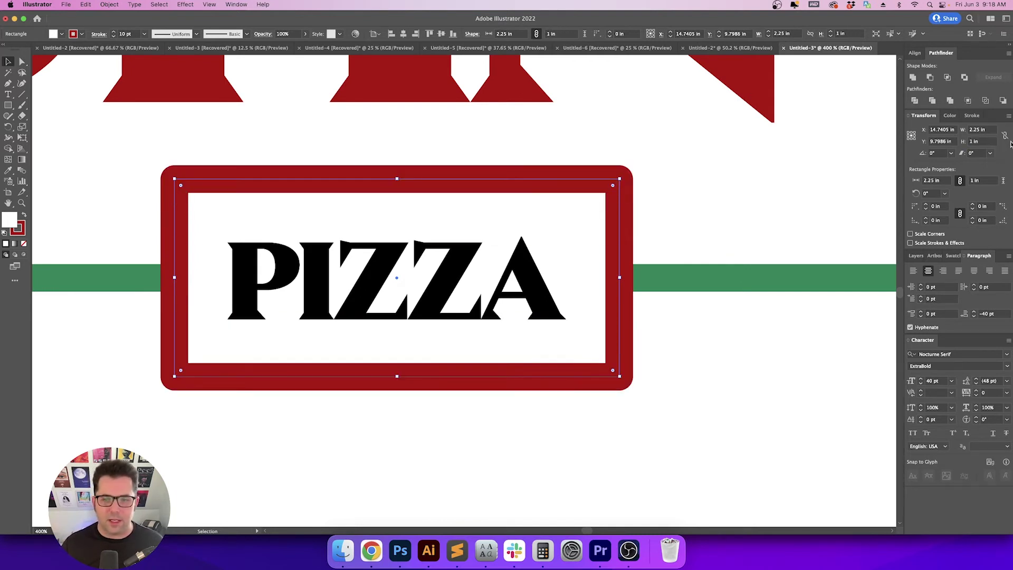
{"action": "left_click", "coordinate": [752, 327]}
Duplicate the whole PAPA JOHN'S logo and place the copy beside the original on the empty left half of the artboard
{"action": "key", "text": "super+minus"}
{"action": "key", "text": "super+minus"}
{"action": "key", "text": "super+minus"}
{"action": "key", "text": "super+minus"}
{"action": "key", "text": "super+minus"}
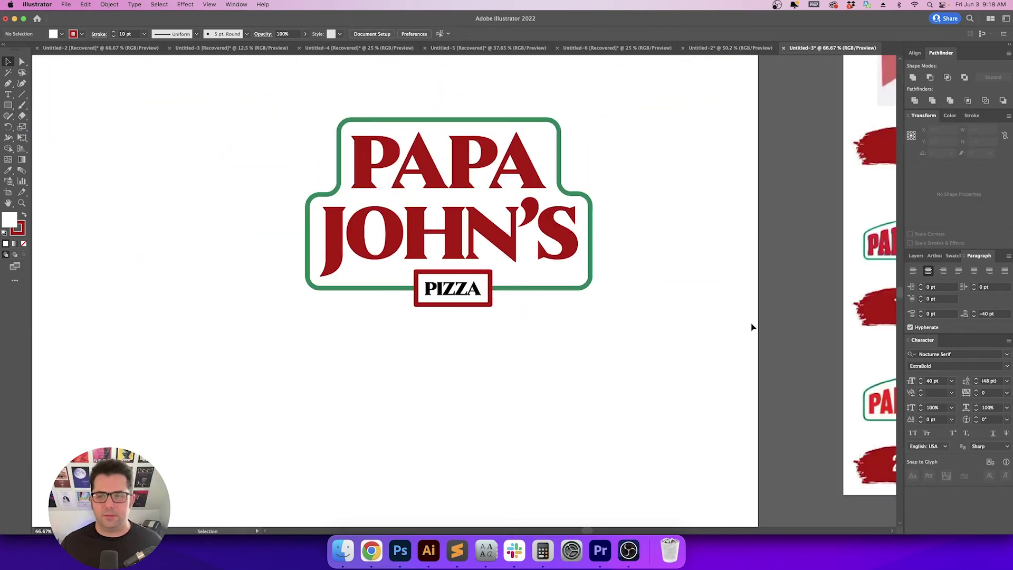
{"action": "scroll", "coordinate": [751, 327], "scroll_direction": "up", "scroll_amount": 2}
{"action": "scroll", "coordinate": [752, 327], "scroll_direction": "right", "scroll_amount": 4}
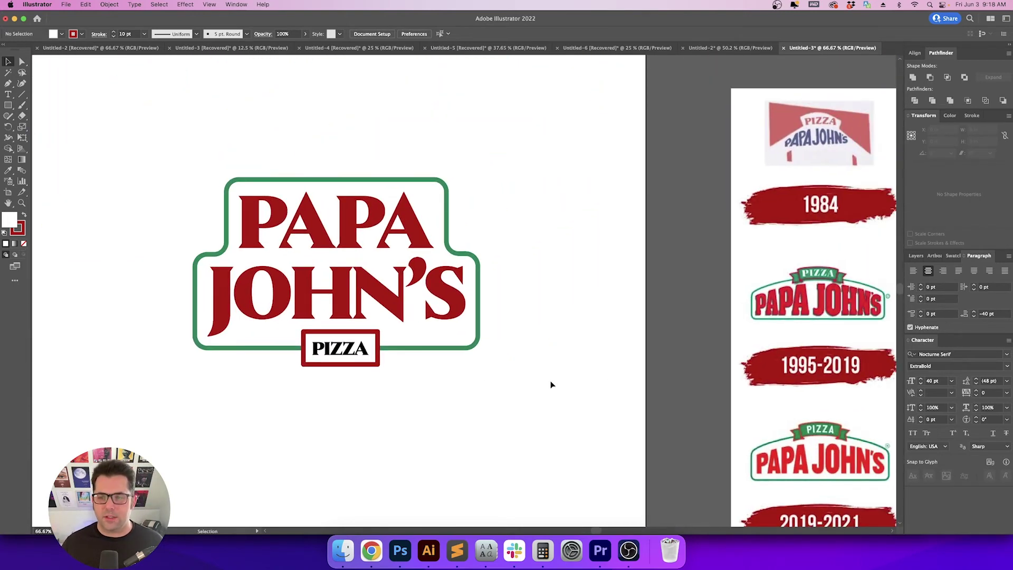
{"action": "left_click", "coordinate": [354, 353]}
{"action": "left_click", "coordinate": [443, 399]}
{"action": "left_click_drag", "start_coordinate": [444, 399], "coordinate": [573, 411]}
{"action": "left_click_drag", "start_coordinate": [596, 415], "coordinate": [654, 227]}
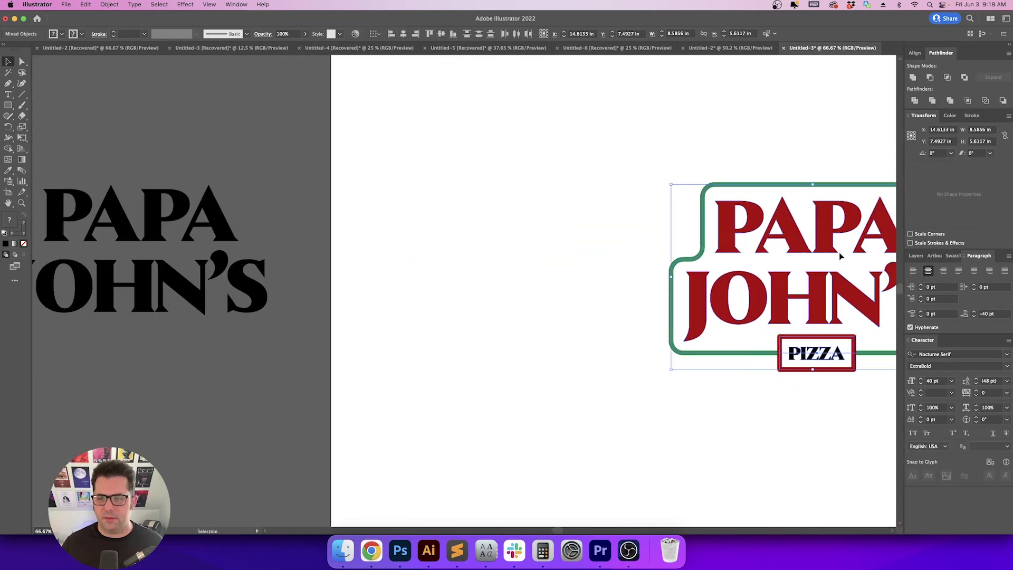
{"action": "left_click_drag", "start_coordinate": [841, 256], "coordinate": [297, 243]}
Fill the left logo's PIZZA plate with the green of the outline, keeping its dark red border
{"action": "left_click", "coordinate": [267, 359]}
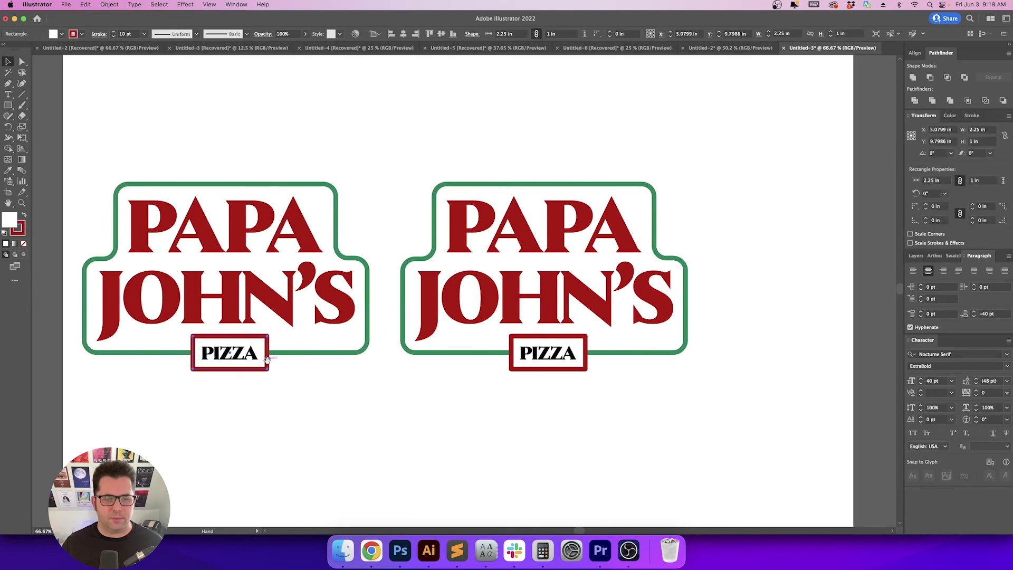
{"action": "left_click_drag", "start_coordinate": [268, 361], "coordinate": [318, 377]}
{"action": "scroll", "coordinate": [381, 376], "scroll_direction": "right", "scroll_amount": 8}
{"action": "scroll", "coordinate": [382, 375], "scroll_direction": "left", "scroll_amount": 15}
{"action": "left_click_drag", "start_coordinate": [371, 435], "coordinate": [261, 389]}
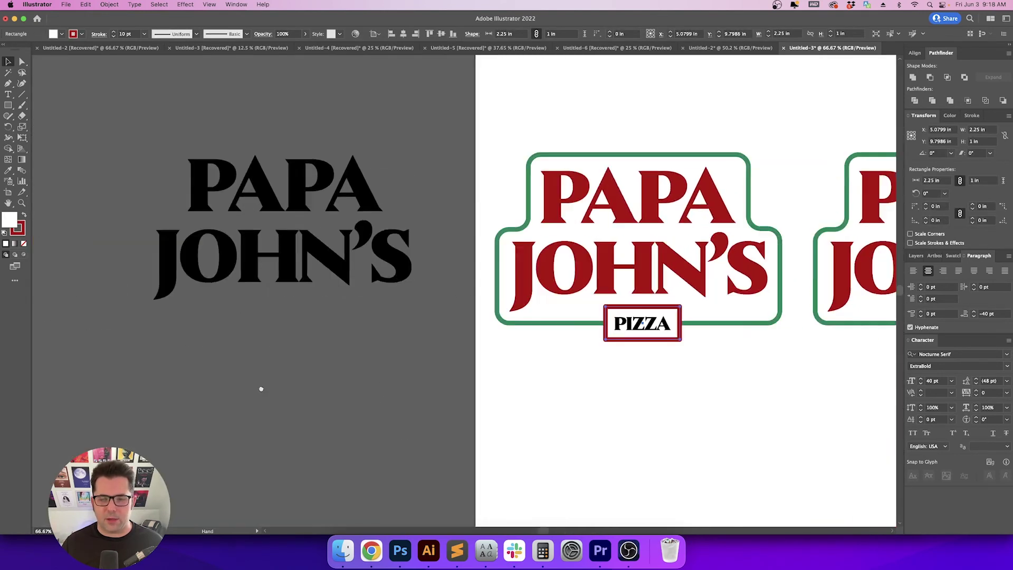
{"action": "scroll", "coordinate": [261, 389], "scroll_direction": "right", "scroll_amount": 10}
{"action": "key", "text": "i"}
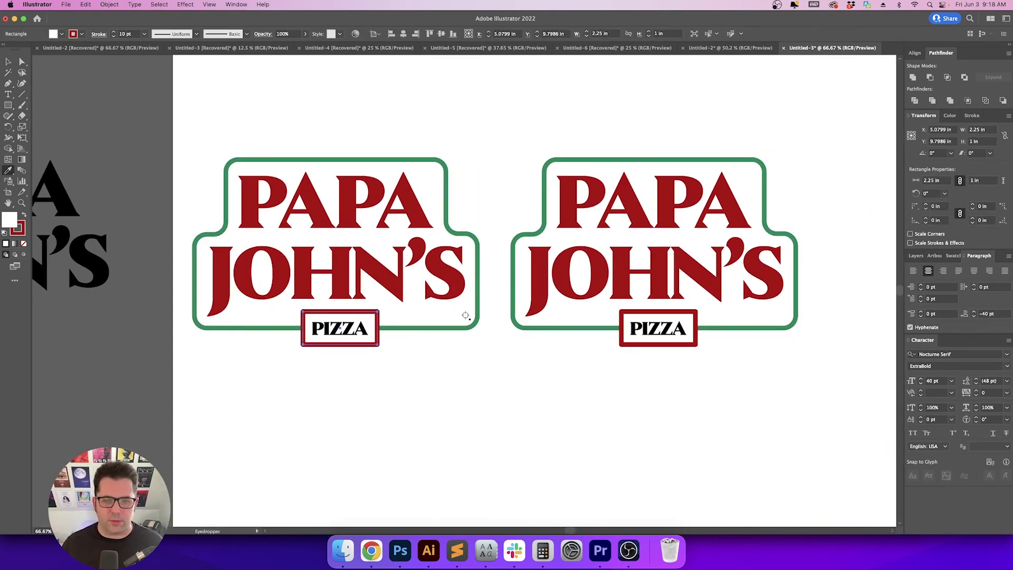
{"action": "left_click", "coordinate": [477, 308]}
{"action": "key", "text": "v"}
{"action": "left_click", "coordinate": [477, 398]}
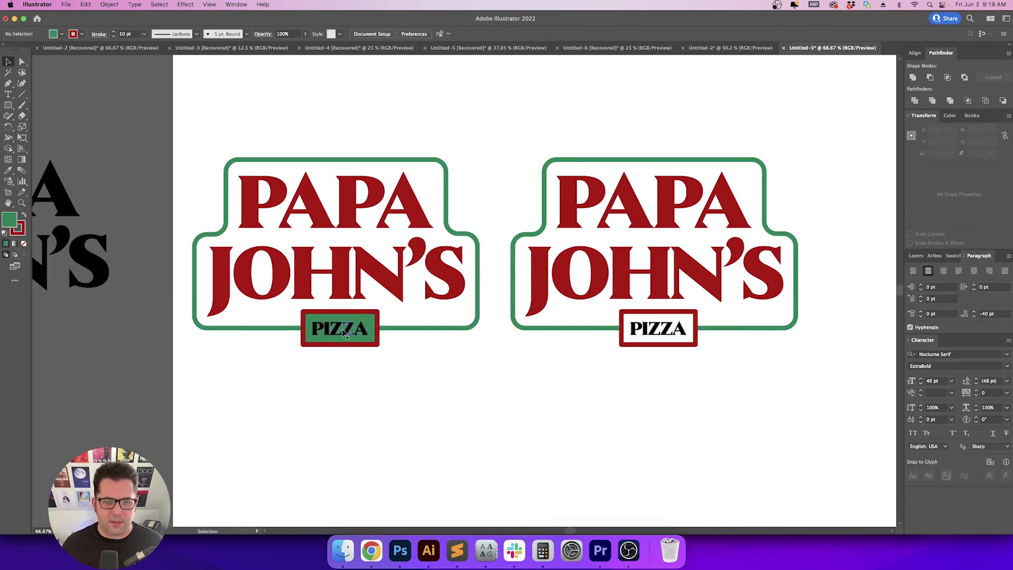
Recolor the left logo's PIZZA lettering white by sampling the white background
{"action": "left_click", "coordinate": [343, 333]}
{"action": "key", "text": "i"}
{"action": "left_click", "coordinate": [391, 362]}
{"action": "key", "text": "v"}
{"action": "left_click", "coordinate": [481, 396]}
Duplicate the right logo with its white PIZZA plate and place the copy directly below it
{"action": "key", "text": "space"}
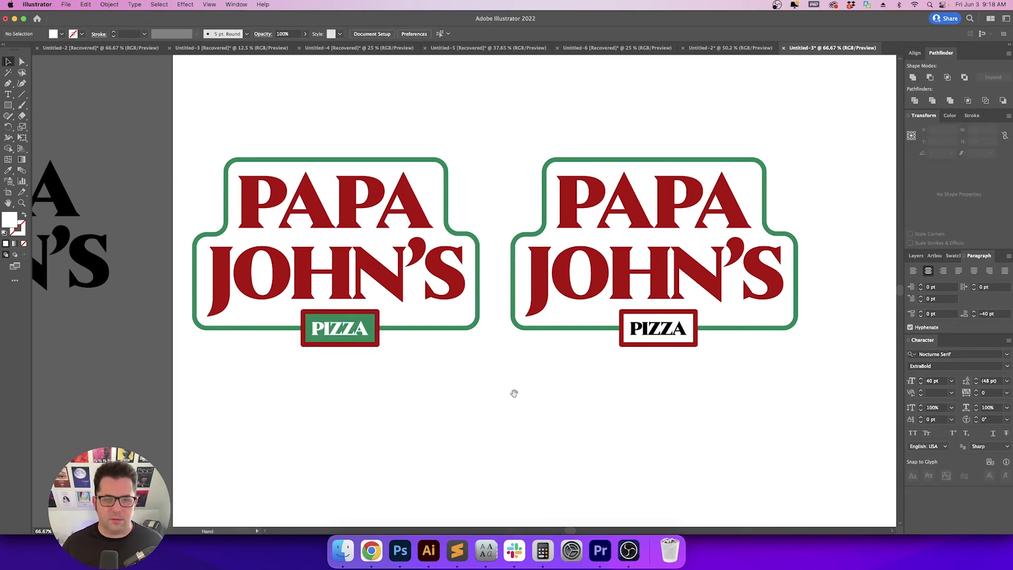
{"action": "left_click_drag", "start_coordinate": [514, 393], "coordinate": [437, 328]}
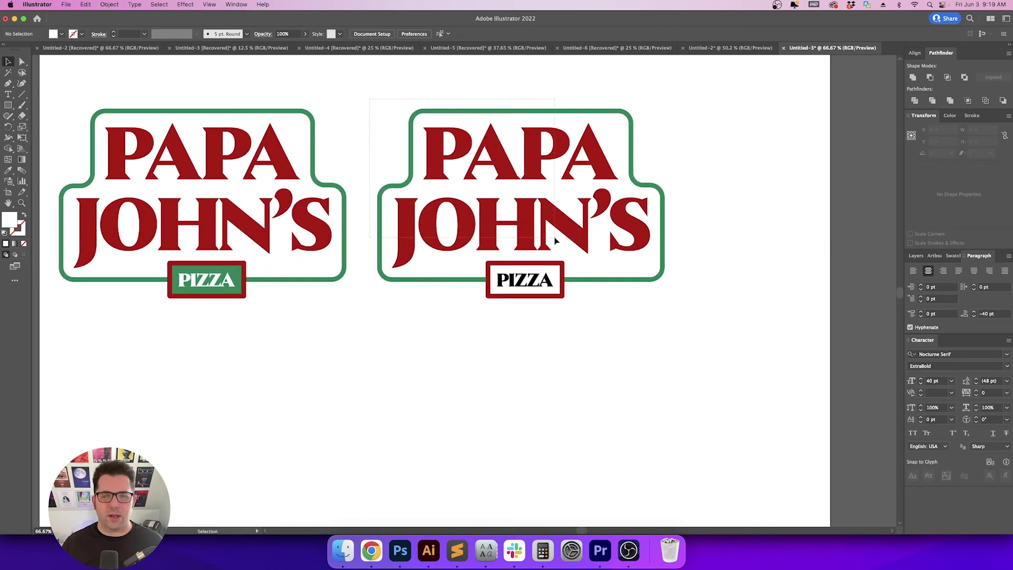
{"action": "left_click_drag", "start_coordinate": [669, 305], "coordinate": [669, 305]}
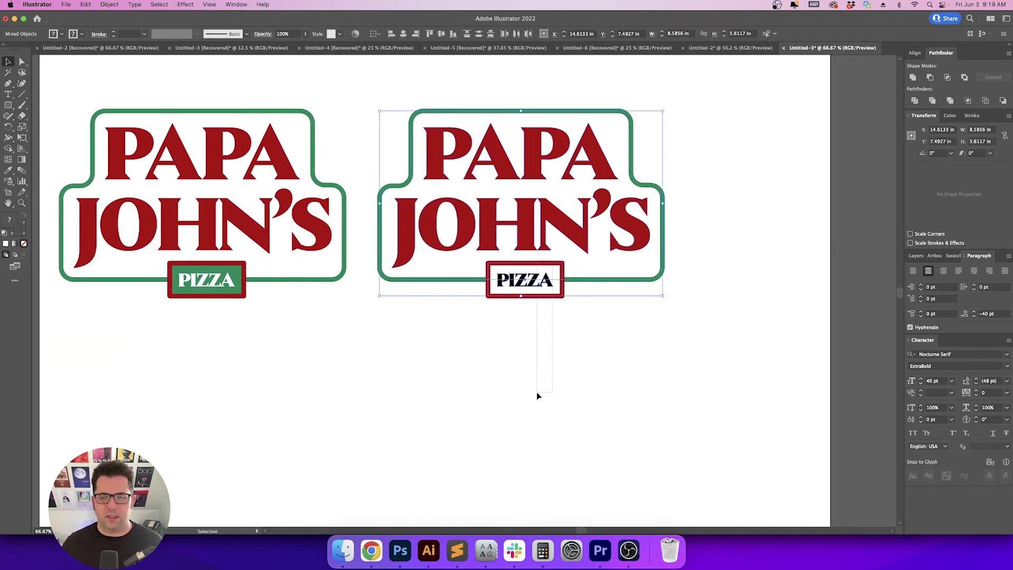
{"action": "left_click_drag", "start_coordinate": [537, 393], "coordinate": [538, 394]}
{"action": "left_click_drag", "start_coordinate": [651, 328], "coordinate": [354, 94]}
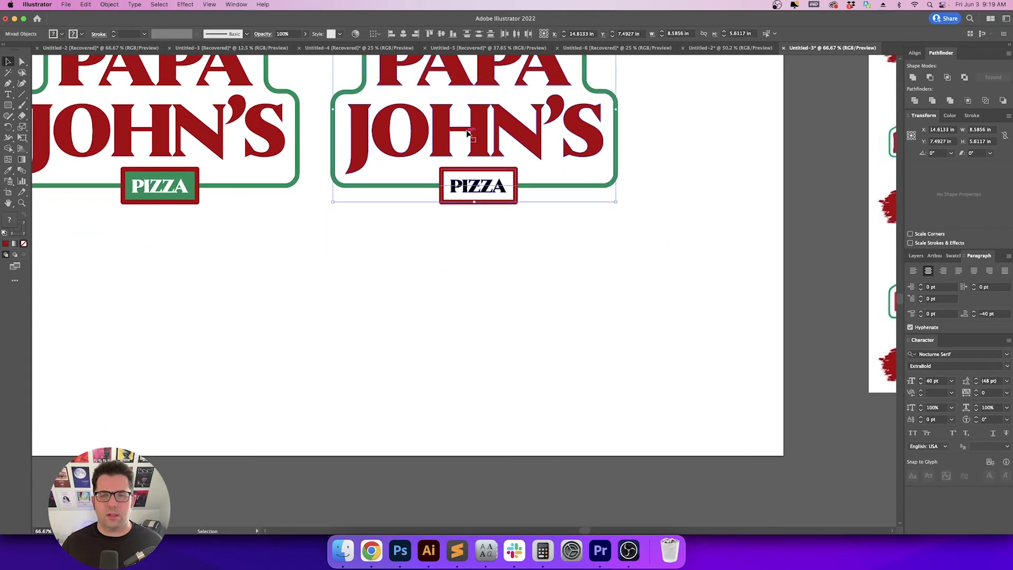
{"action": "left_click_drag", "start_coordinate": [468, 132], "coordinate": [467, 359]}
{"action": "left_click", "coordinate": [658, 303]}
{"action": "scroll", "coordinate": [555, 280], "scroll_direction": "right", "scroll_amount": 3}
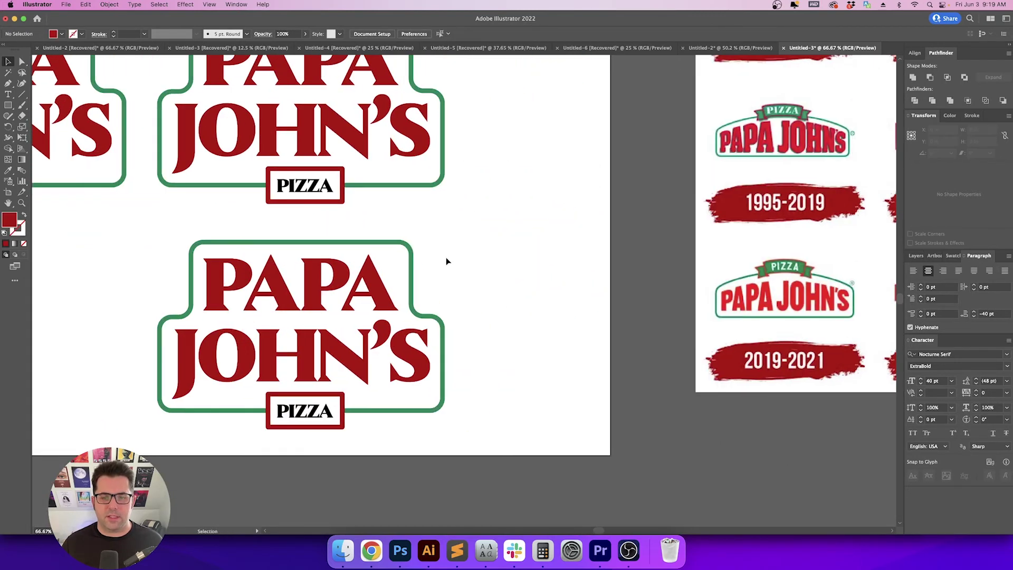
Recolor the lower logo's stepped outline stroke with the dark red sampled from the PAPA lettering
{"action": "left_click", "coordinate": [401, 255]}
{"action": "scroll", "coordinate": [507, 275], "scroll_direction": "left", "scroll_amount": 1}
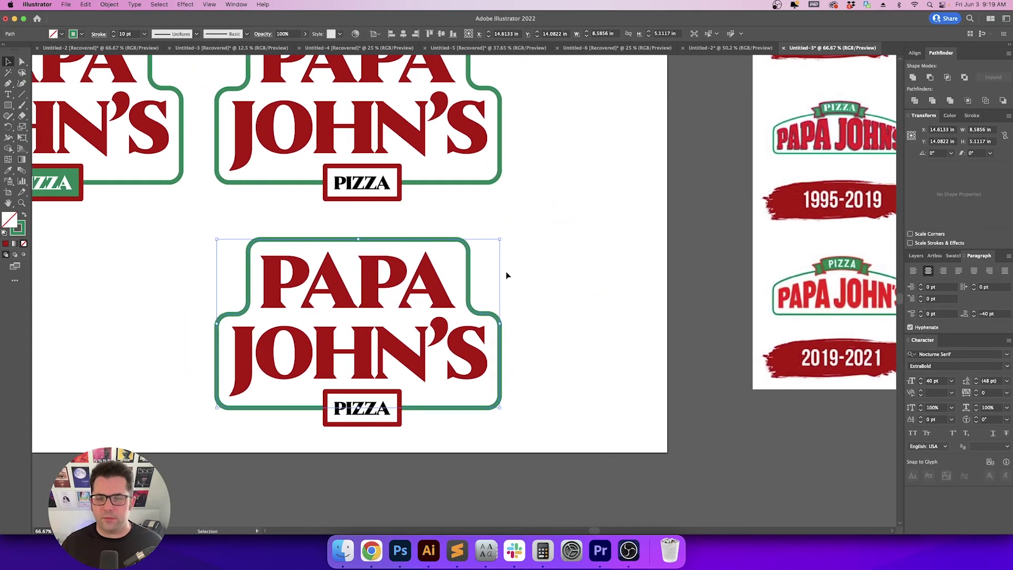
{"action": "key", "text": "x"}
{"action": "key", "text": "i"}
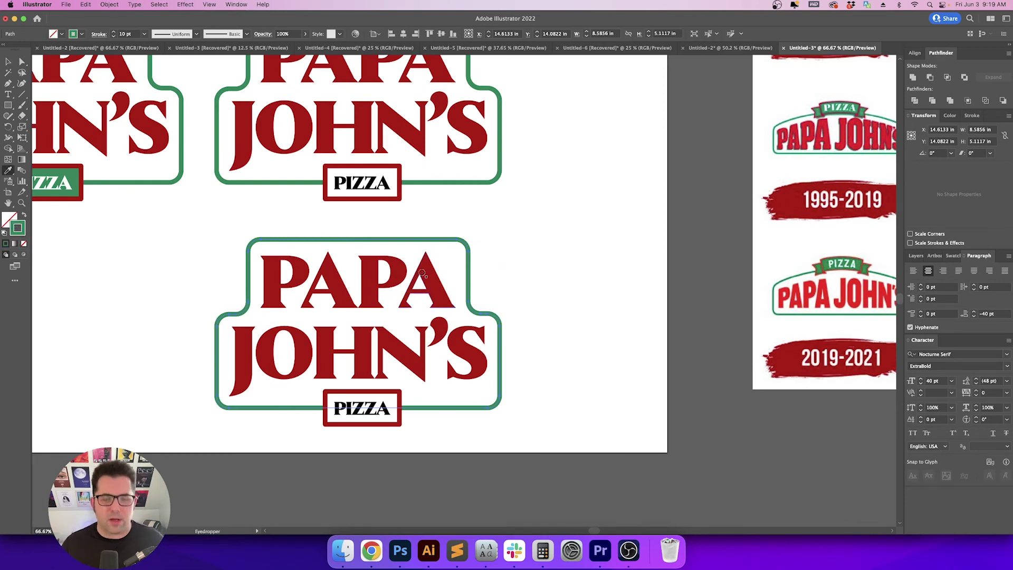
{"action": "left_click", "coordinate": [417, 283], "text": "shift"}
{"action": "key", "text": "v"}
{"action": "left_click", "coordinate": [509, 267]}
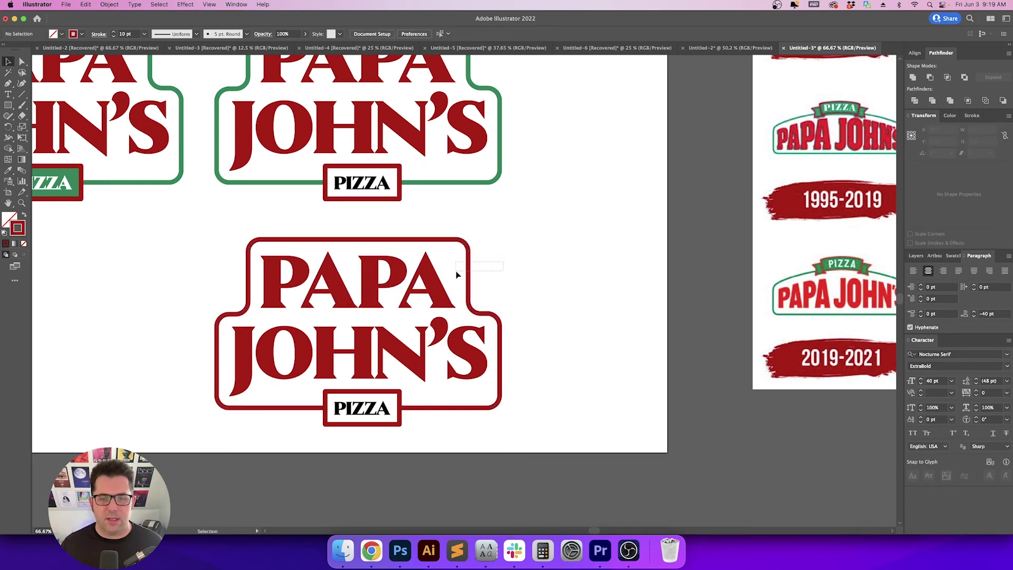
Fill the lower logo's stepped shape with green sampled from the outline above and send it behind the lettering
{"action": "left_click", "coordinate": [457, 274]}
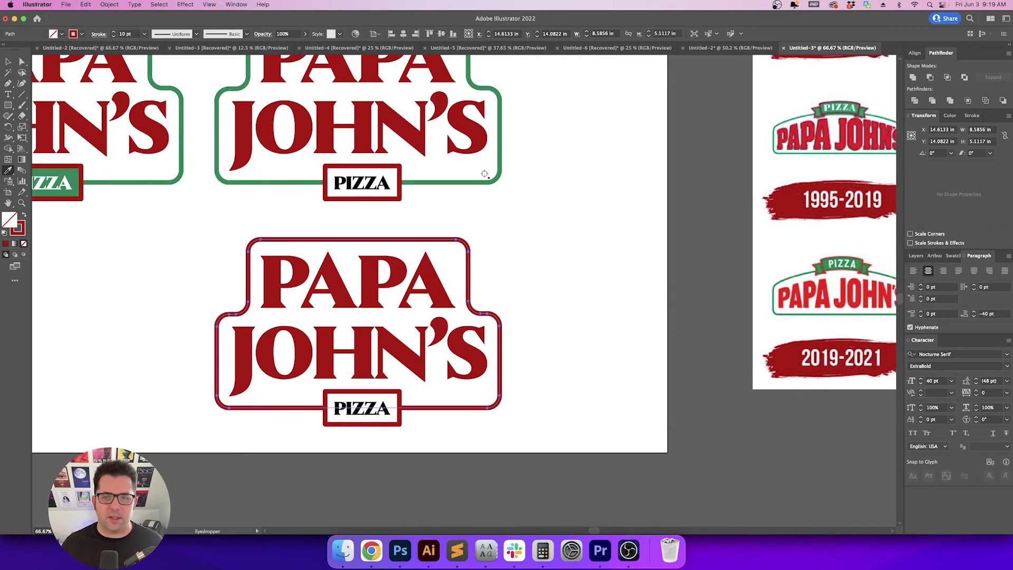
{"action": "left_click", "coordinate": [484, 182], "text": "shift"}
{"action": "key", "text": "v"}
{"action": "left_click", "coordinate": [527, 249]}
{"action": "left_click", "coordinate": [360, 279]}
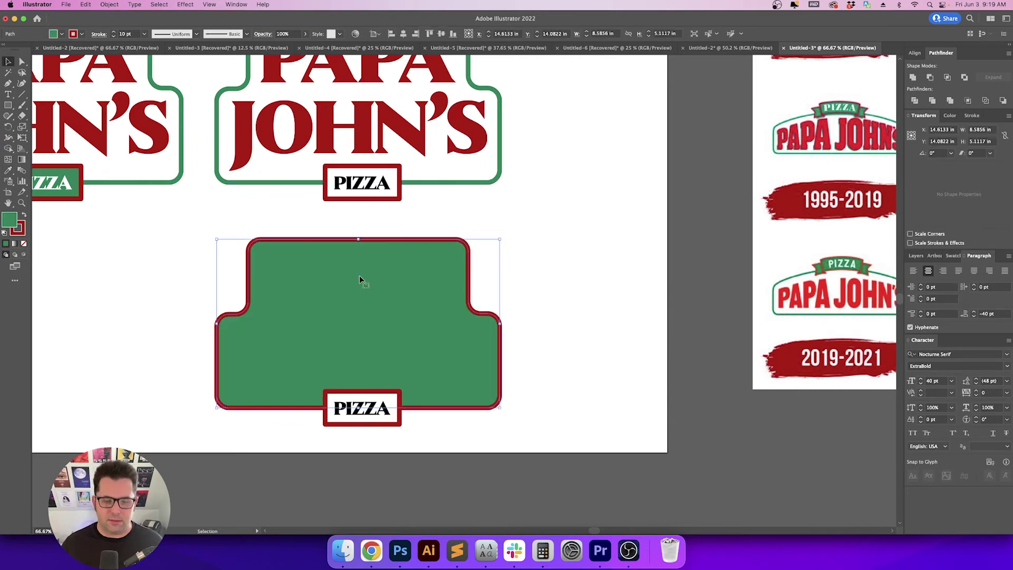
{"action": "key", "text": "super+shift+bracketleft"}
Recolor the lower logo's PAPA JOHN'S lettering white by sampling the white background
{"action": "left_click", "coordinate": [361, 276]}
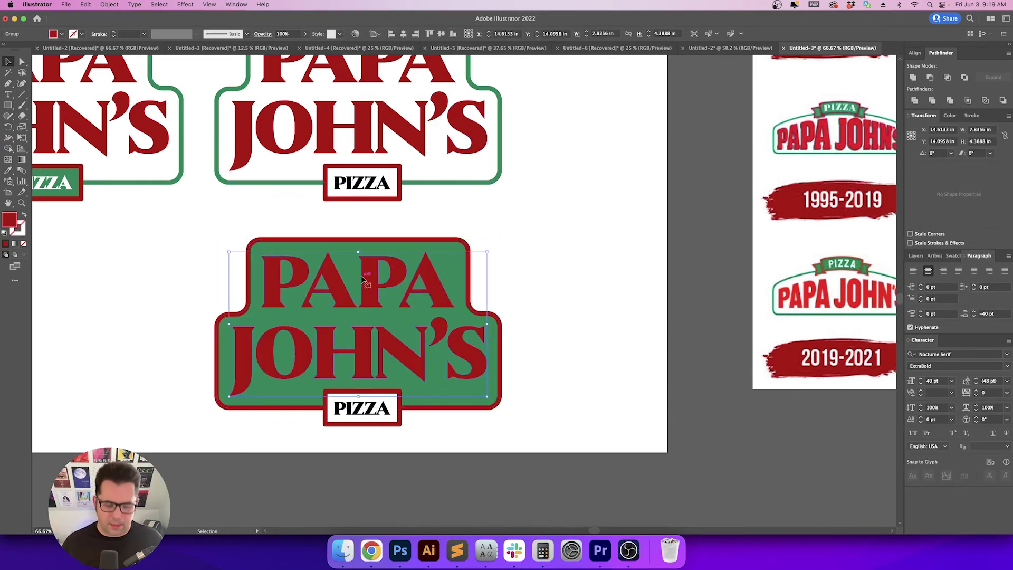
{"action": "key", "text": "i"}
{"action": "left_click", "coordinate": [540, 255]}
{"action": "key", "text": "v"}
{"action": "left_click", "coordinate": [560, 257]}
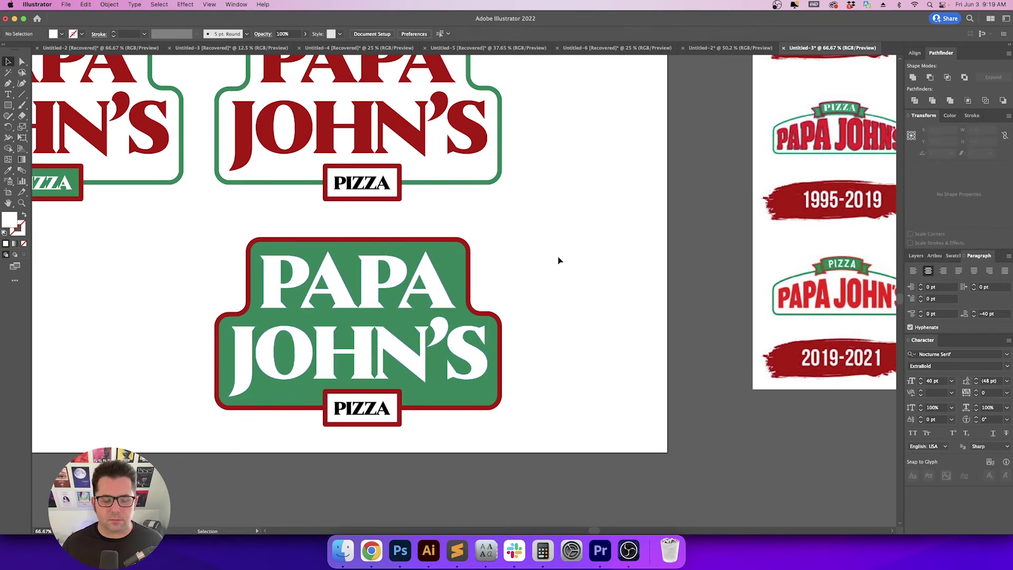
Apply the upper-left plate's green fill and dark red border to the lower logo's PIZZA plate
{"action": "scroll", "coordinate": [578, 284], "scroll_direction": "down", "scroll_amount": 1}
{"action": "scroll", "coordinate": [578, 285], "scroll_direction": "left", "scroll_amount": 1}
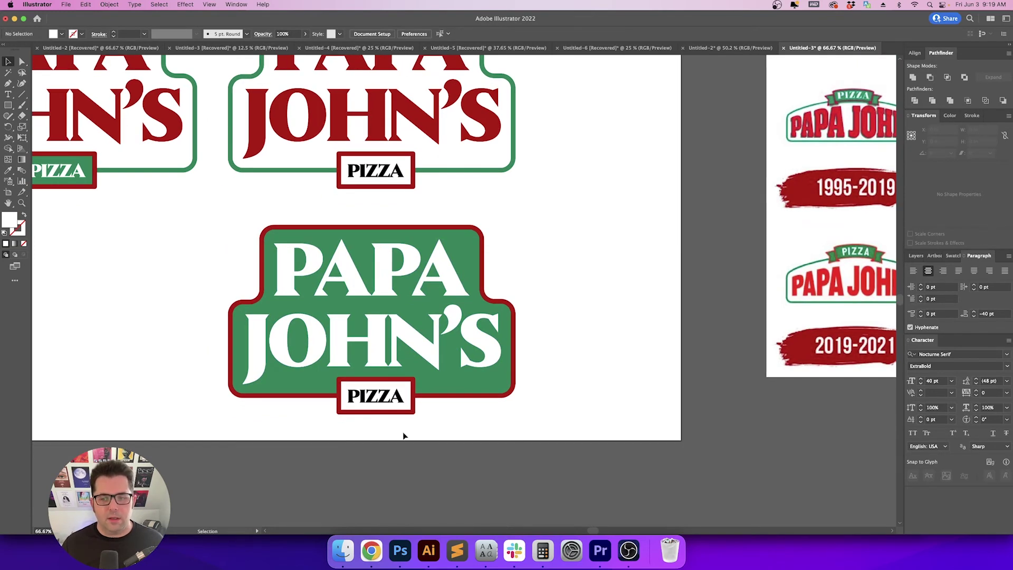
{"action": "scroll", "coordinate": [429, 416], "scroll_direction": "left", "scroll_amount": 2}
{"action": "scroll", "coordinate": [430, 416], "scroll_direction": "up", "scroll_amount": 1}
{"action": "left_click", "coordinate": [457, 425]}
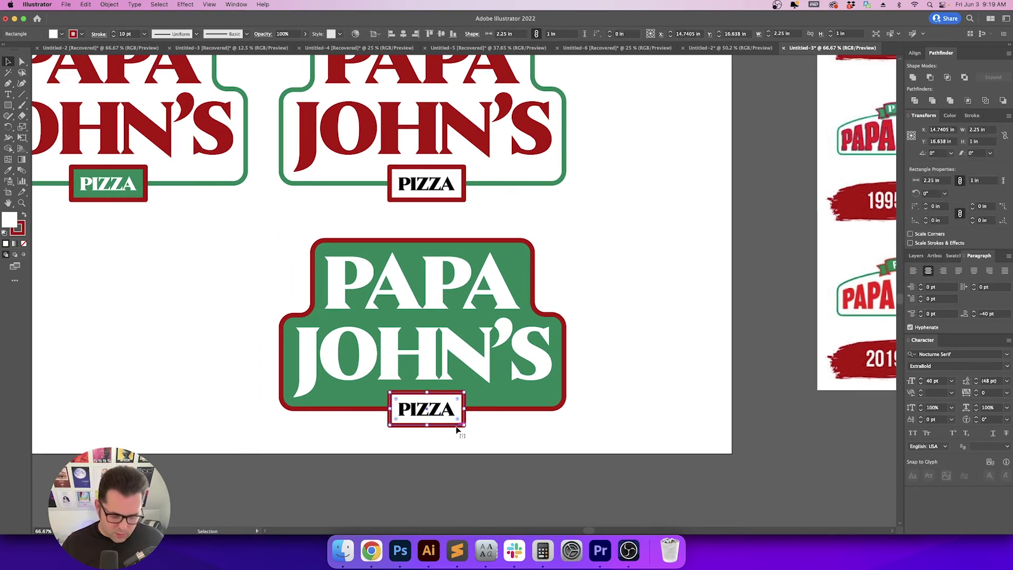
{"action": "key", "text": "i"}
{"action": "left_click", "coordinate": [132, 171]}
{"action": "key", "text": "v"}
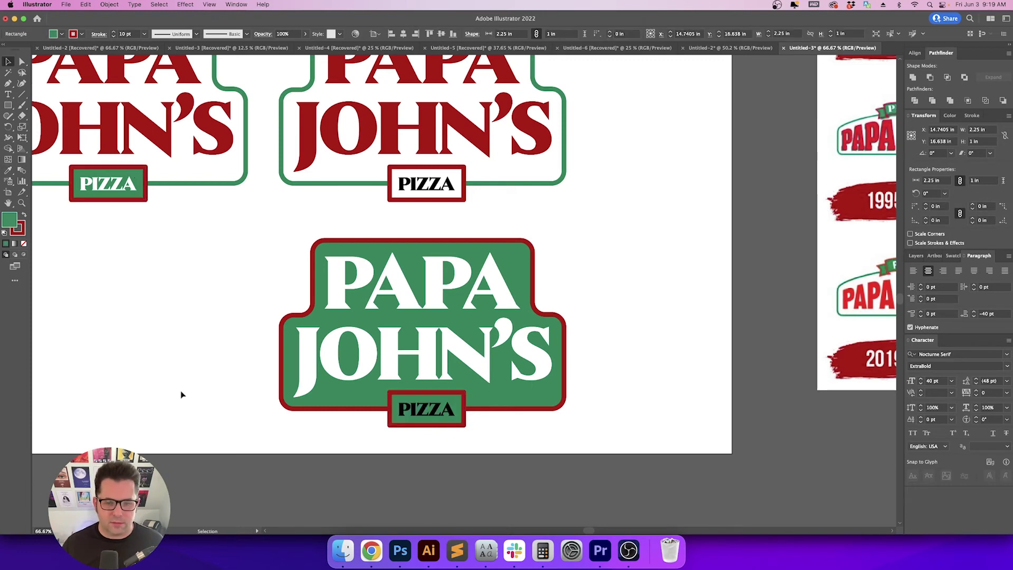
Recolor the lower logo's PIZZA lettering white by sampling the white PAPA JOHN'S letters
{"action": "scroll", "coordinate": [199, 381], "scroll_direction": "right", "scroll_amount": 1}
{"action": "left_click", "coordinate": [410, 407]}
{"action": "key", "text": "i"}
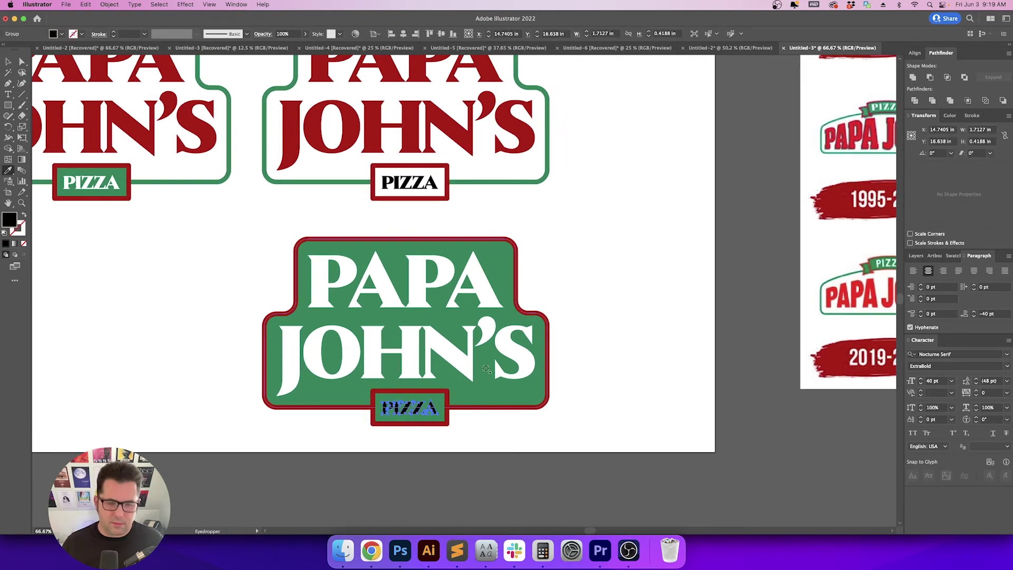
{"action": "left_click", "coordinate": [483, 294]}
{"action": "key", "text": "v"}
{"action": "left_click", "coordinate": [626, 308]}
{"action": "scroll", "coordinate": [625, 339], "scroll_direction": "up", "scroll_amount": 1}
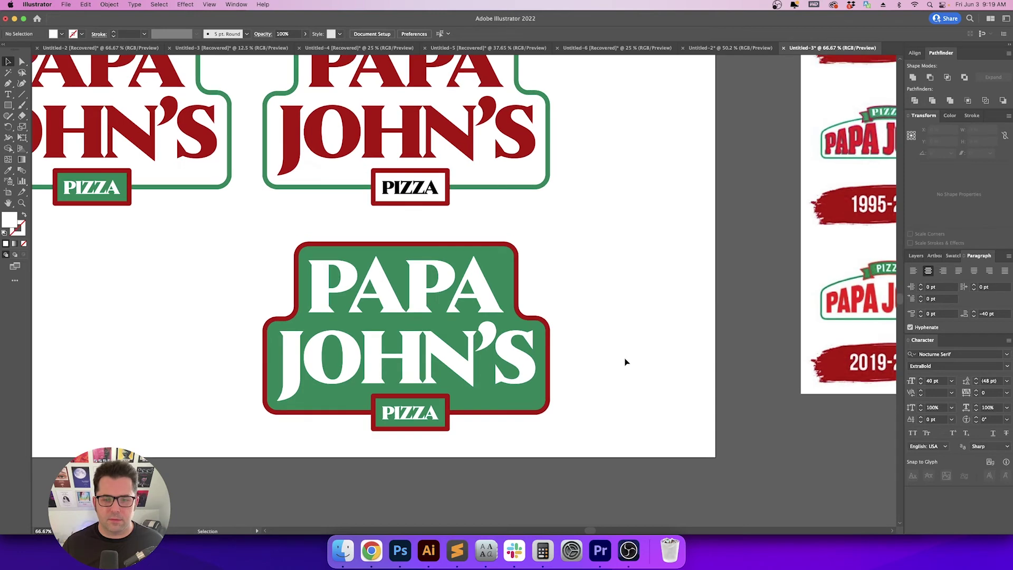
{"action": "scroll", "coordinate": [659, 363], "scroll_direction": "left", "scroll_amount": 2}
{"action": "scroll", "coordinate": [685, 364], "scroll_direction": "down", "scroll_amount": 1}
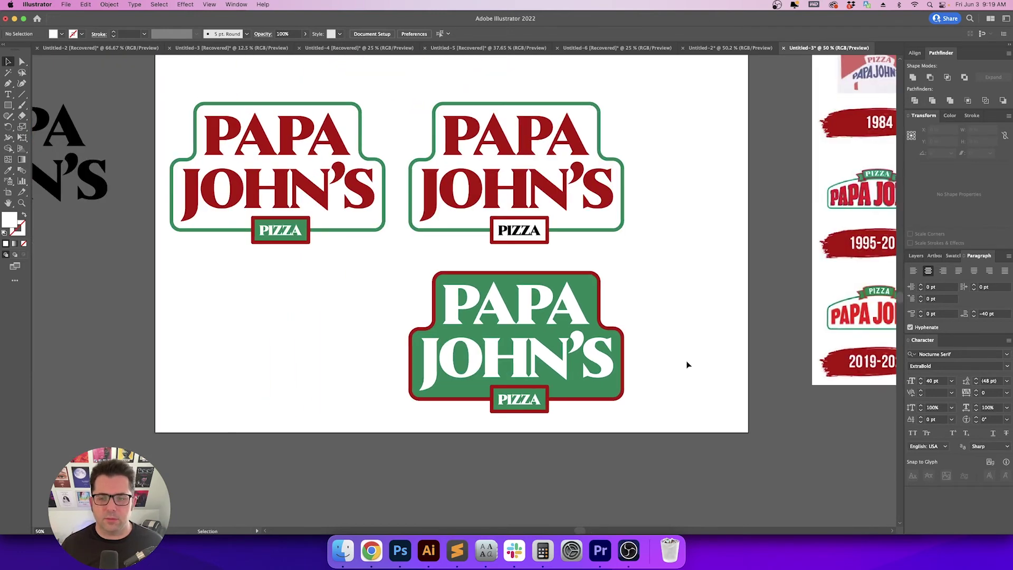
Duplicate the green logo and arrange the two copies side by side in the artboard's lower row
{"action": "left_click_drag", "start_coordinate": [639, 416], "coordinate": [422, 300]}
{"action": "scroll", "coordinate": [464, 316], "scroll_direction": "right", "scroll_amount": 1}
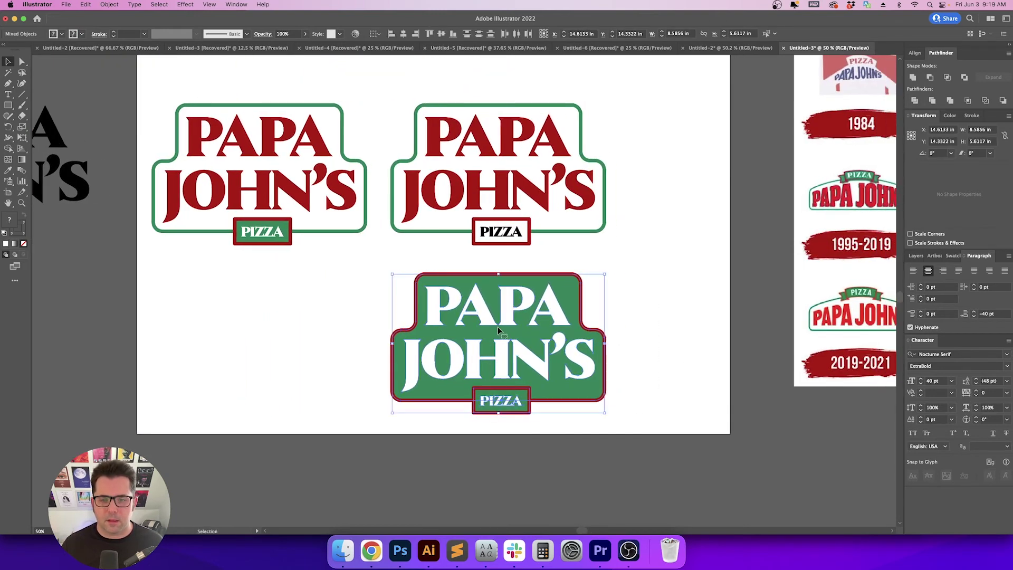
{"action": "left_click_drag", "start_coordinate": [501, 327], "coordinate": [305, 327]}
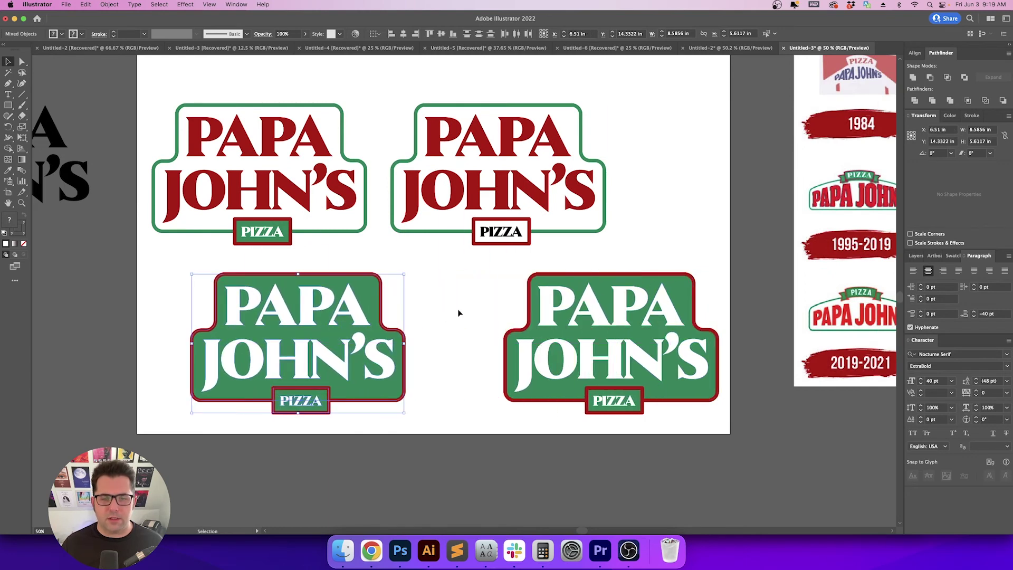
{"action": "left_click", "coordinate": [459, 315]}
{"action": "left_click_drag", "start_coordinate": [463, 310], "coordinate": [475, 319]}
Try filling the lower-left logo's stepped shape with dark red sampled from the upper-right JOHN'S lettering
{"action": "left_click", "coordinate": [371, 286]}
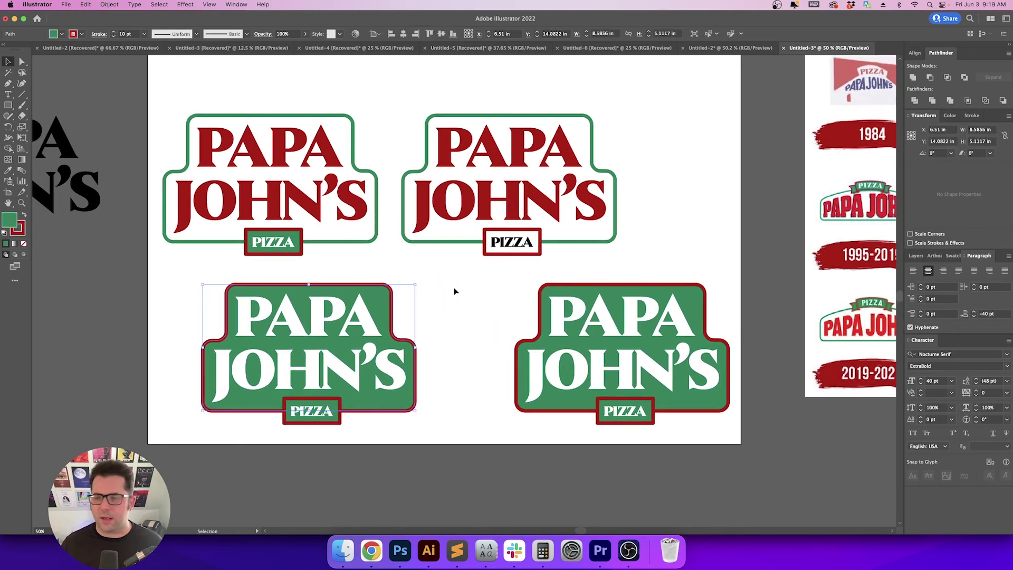
{"action": "scroll", "coordinate": [455, 291], "scroll_direction": "right", "scroll_amount": 6}
{"action": "scroll", "coordinate": [490, 296], "scroll_direction": "left", "scroll_amount": 6}
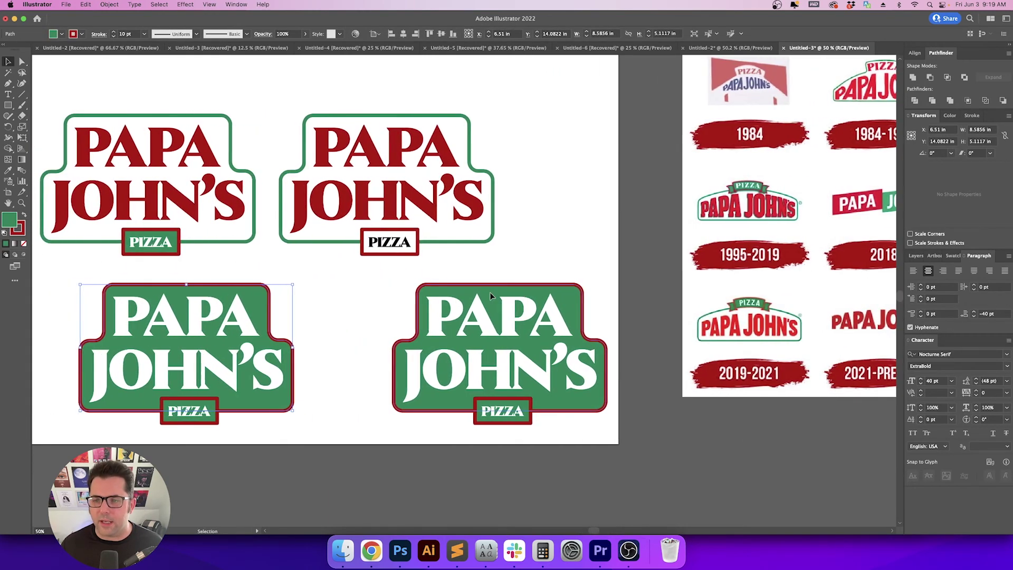
{"action": "key", "text": "i"}
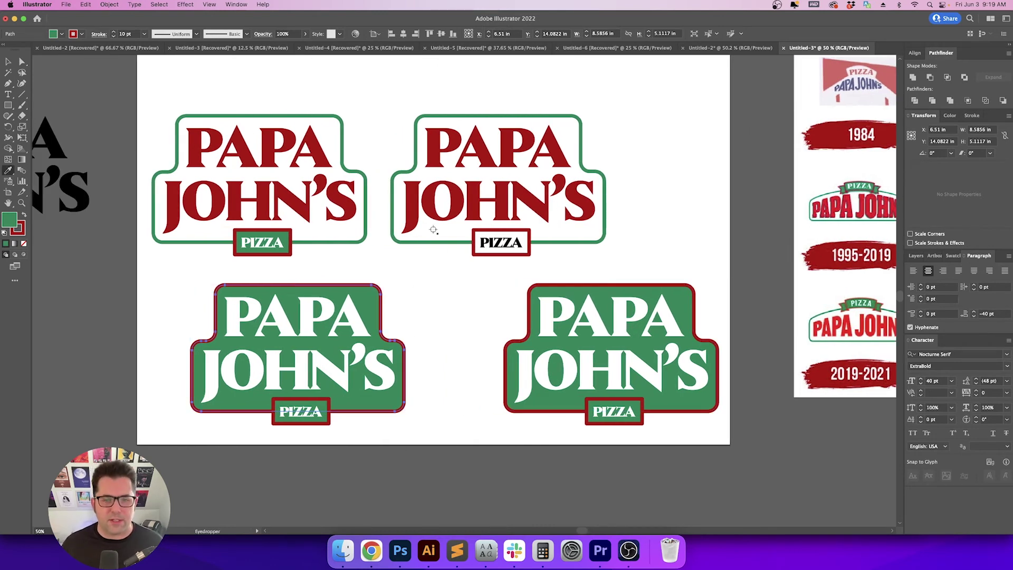
{"action": "left_click", "coordinate": [426, 207]}
{"action": "key", "text": "v"}
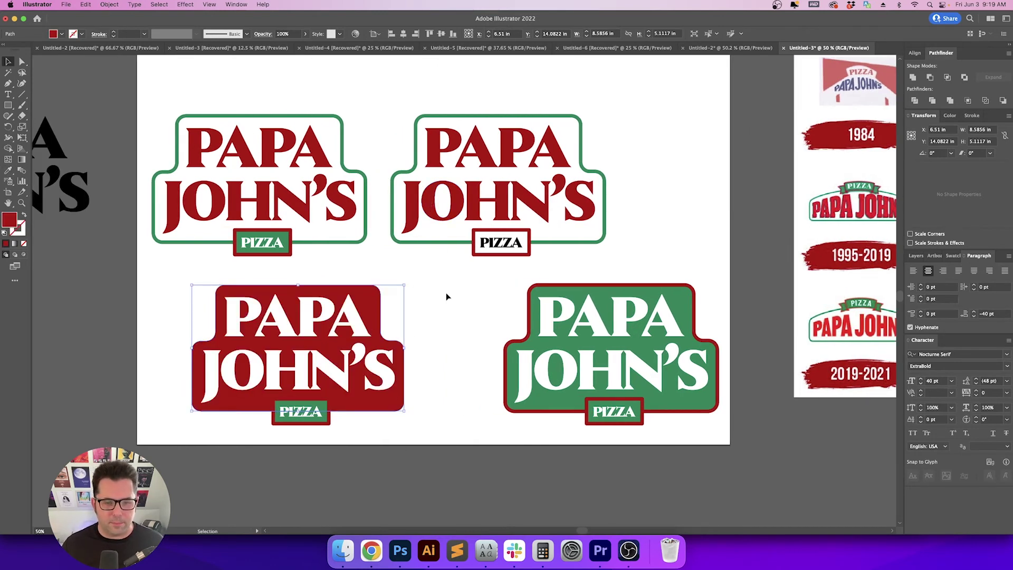
{"action": "key", "text": "x"}
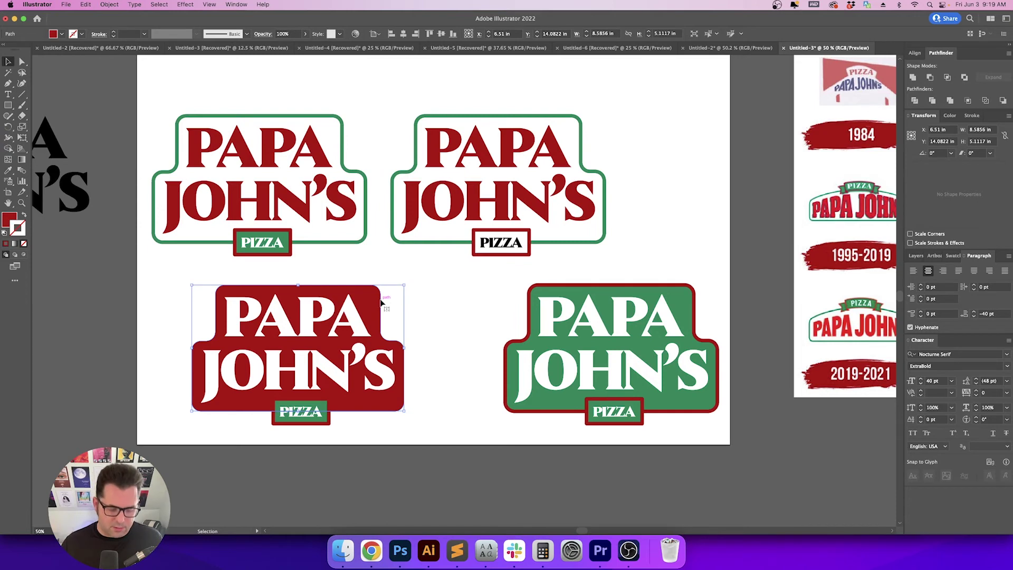
Sample the green logo's outline onto the lower-left stepped shape and swap fill and stroke for a dark red fill with a green border
{"action": "key", "text": "i"}
{"action": "left_click", "coordinate": [534, 286]}
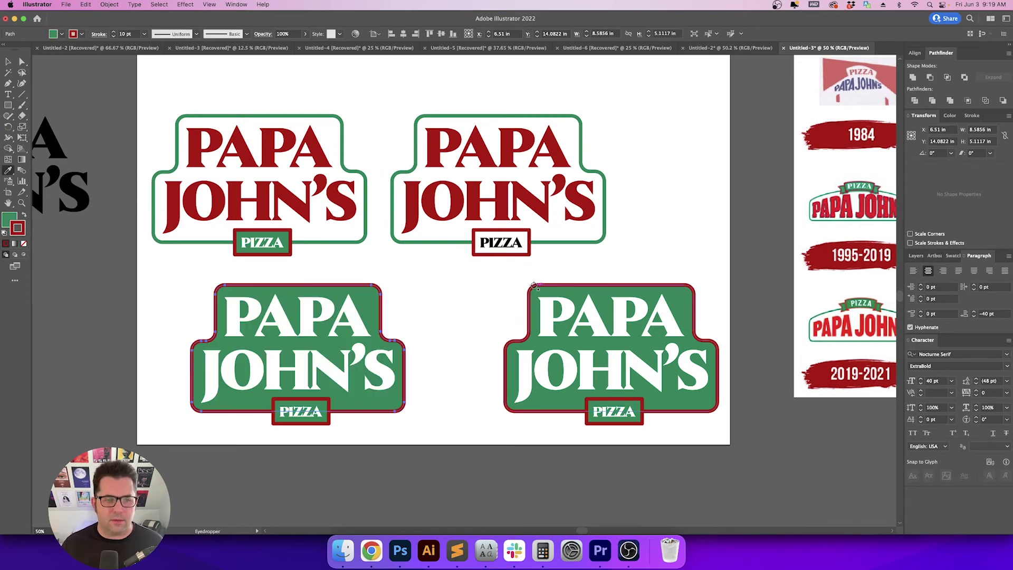
{"action": "key", "text": "shift+x"}
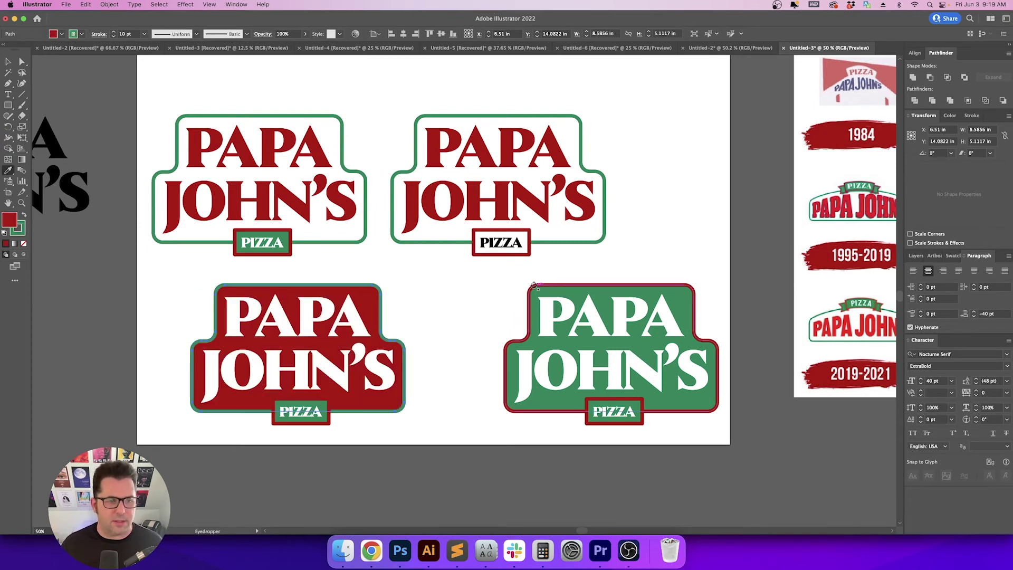
{"action": "key", "text": "v"}
{"action": "left_click", "coordinate": [434, 325]}
{"action": "scroll", "coordinate": [444, 334], "scroll_direction": "down", "scroll_amount": 1}
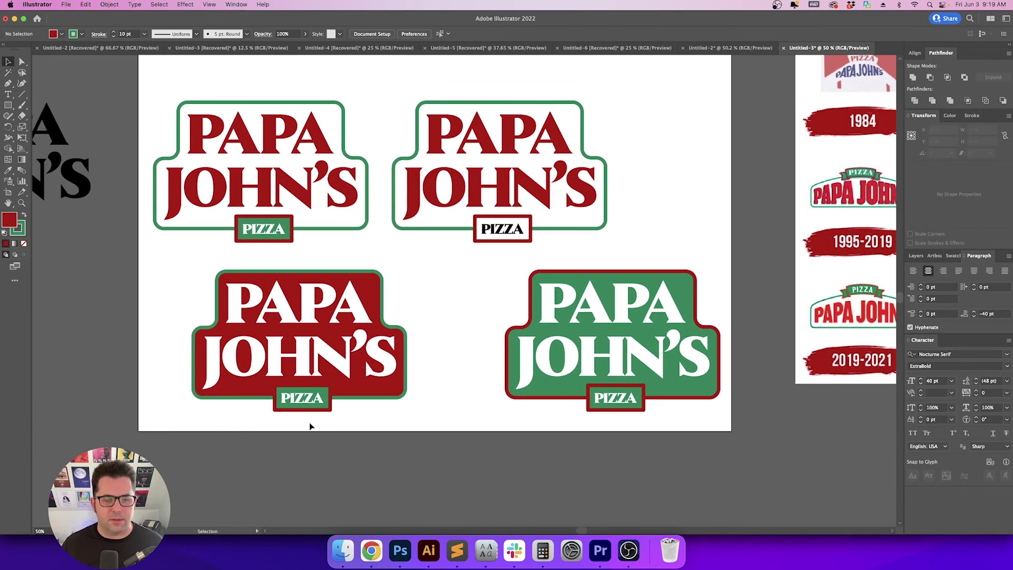
Swap the fill and stroke of the lower-left PIZZA plate so it is dark red with a green border
{"action": "left_click", "coordinate": [322, 410]}
{"action": "key", "text": "shift+x"}
{"action": "left_click", "coordinate": [430, 410]}
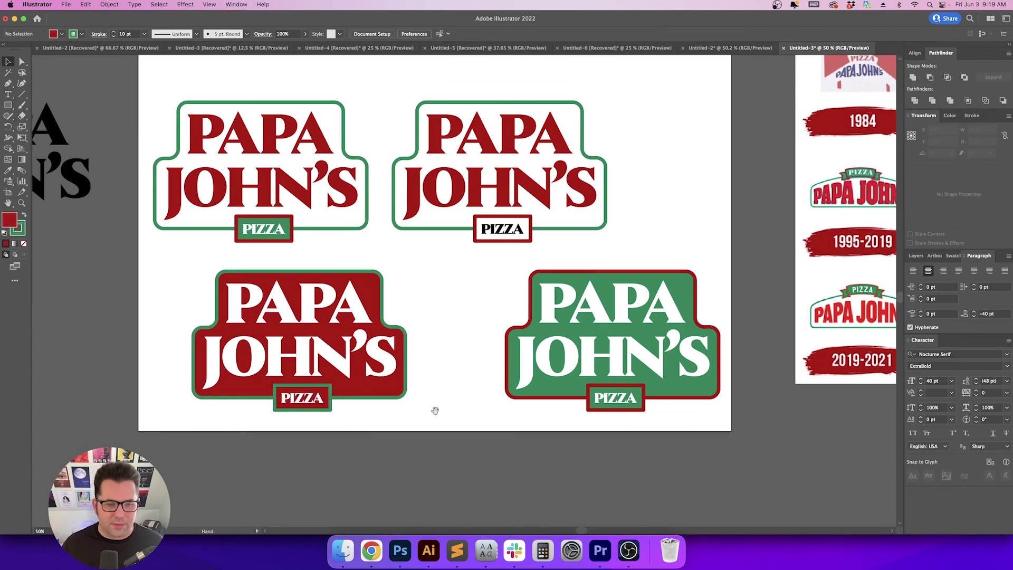
{"action": "left_click_drag", "start_coordinate": [436, 411], "coordinate": [465, 412]}
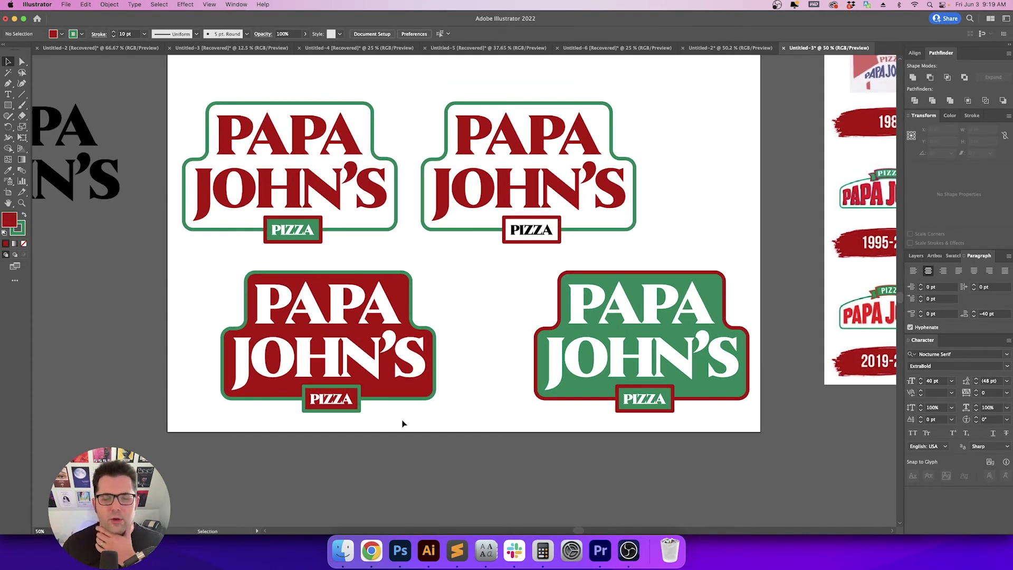
{"action": "scroll", "coordinate": [395, 416], "scroll_direction": "left", "scroll_amount": 2}
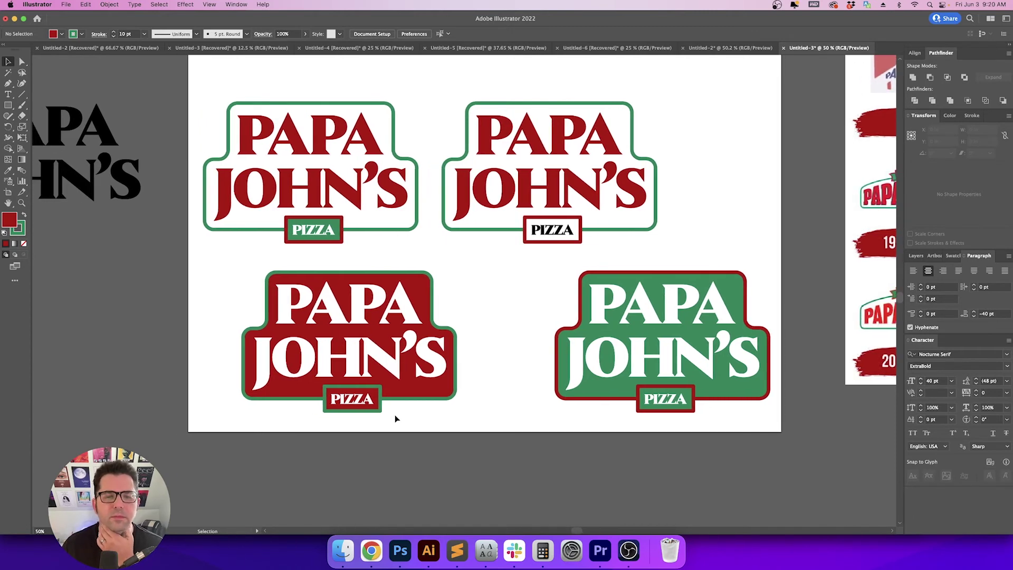
Try black borders on the lower-left stepped shape and PIZZA plate, sampled from the black PIZZA lettering, and undo the change
{"action": "left_click", "coordinate": [366, 411]}
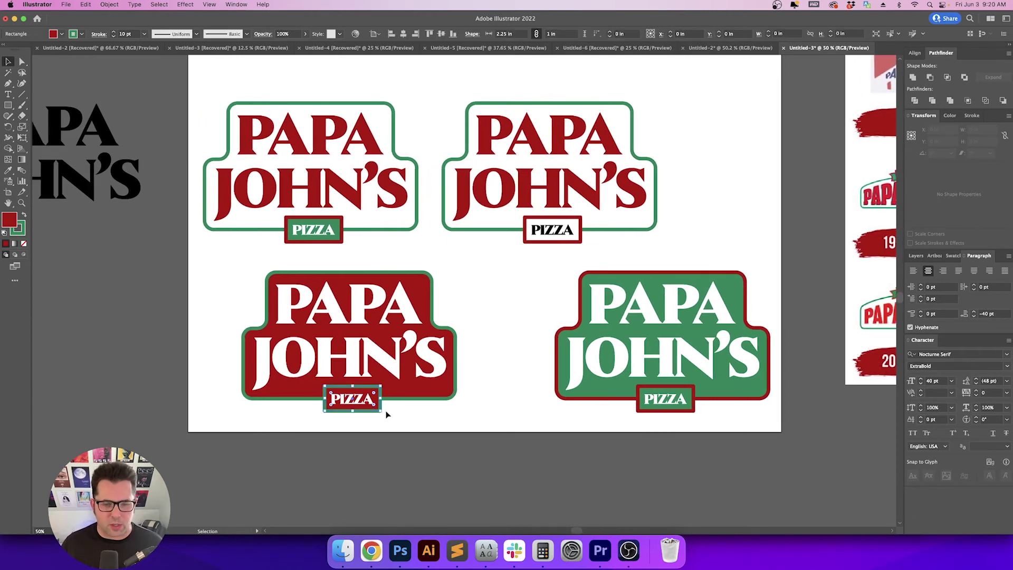
{"action": "left_click", "coordinate": [417, 400]}
{"action": "key", "text": "x"}
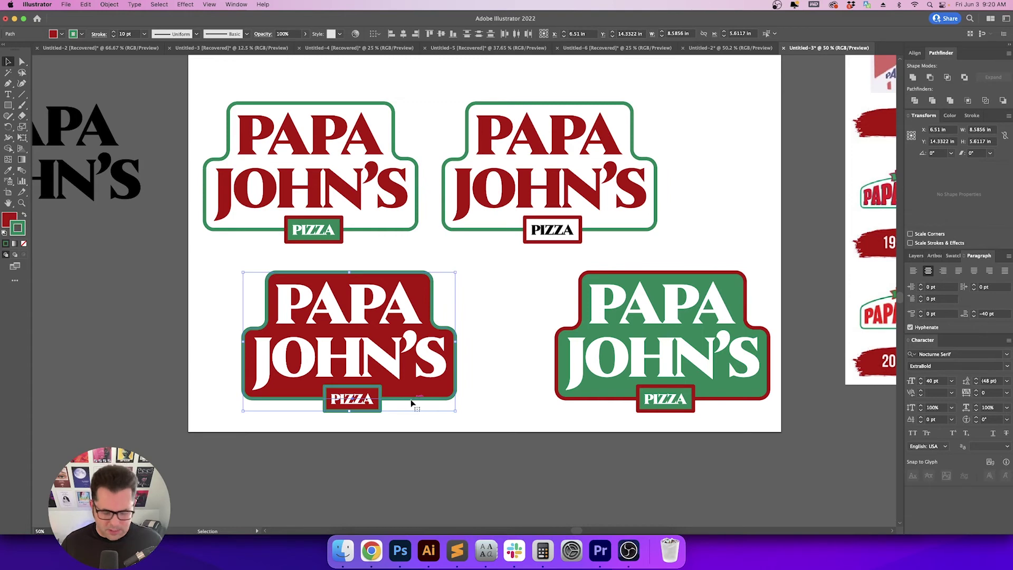
{"action": "key", "text": "i"}
{"action": "left_click", "coordinate": [553, 230]}
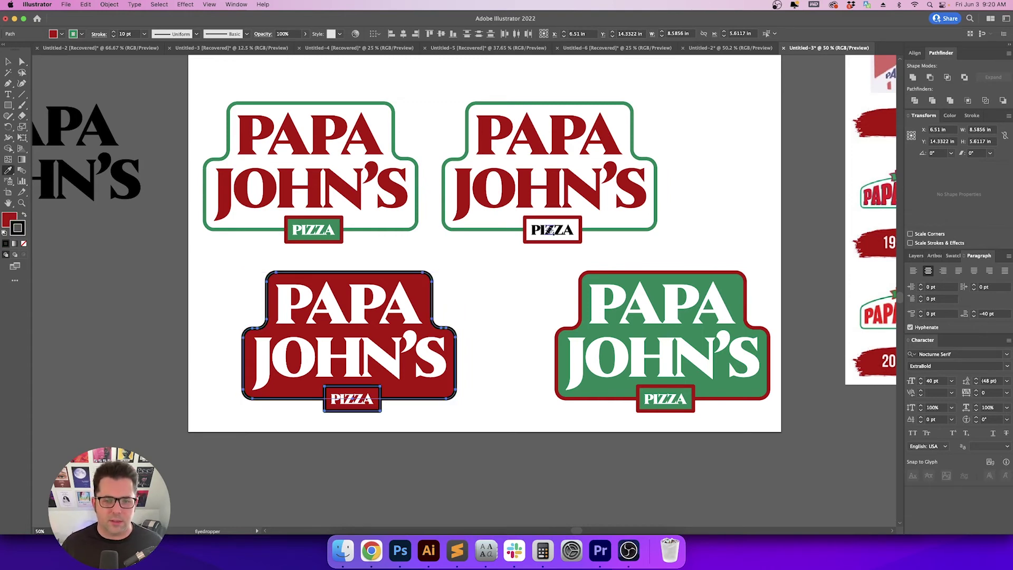
{"action": "key", "text": "v"}
{"action": "left_click", "coordinate": [520, 344]}
{"action": "left_click_drag", "start_coordinate": [521, 344], "coordinate": [519, 325]}
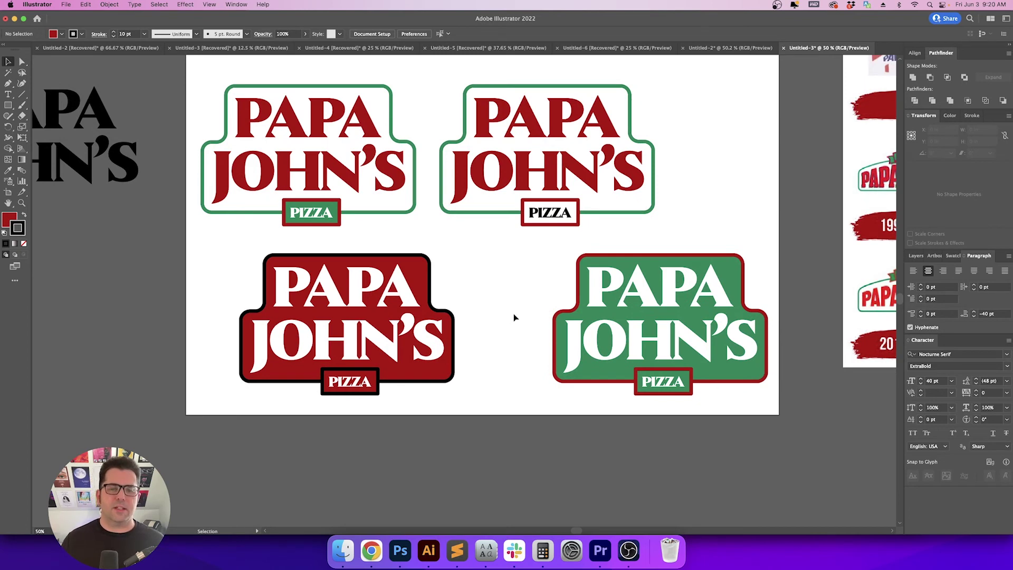
{"action": "key", "text": "super+z"}
{"action": "left_click", "coordinate": [510, 313]}
Move the upper-left logo up about 3.1 in and shift the upper-right logo further right
{"action": "mouse_move", "coordinate": [514, 308]}
{"action": "left_mouse_down"}
{"action": "mouse_move", "coordinate": [412, 351]}
{"action": "mouse_move", "coordinate": [432, 341]}
{"action": "left_mouse_up"}
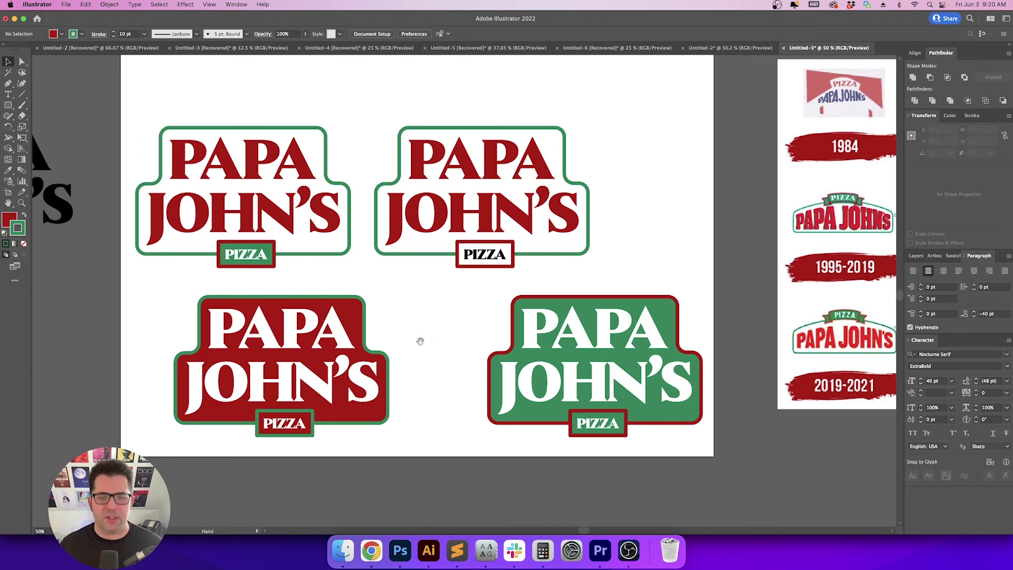
{"action": "left_click_drag", "start_coordinate": [420, 341], "coordinate": [449, 340]}
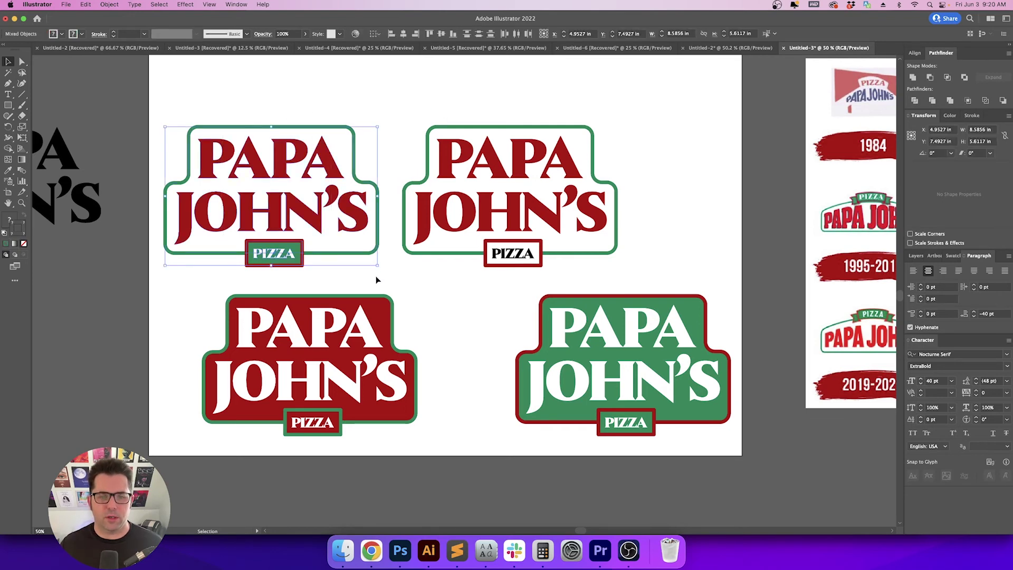
{"action": "left_click_drag", "start_coordinate": [456, 291], "coordinate": [475, 301]}
{"action": "left_click_drag", "start_coordinate": [198, 297], "coordinate": [467, 449]}
{"action": "scroll", "coordinate": [474, 377], "scroll_direction": "up", "scroll_amount": 5}
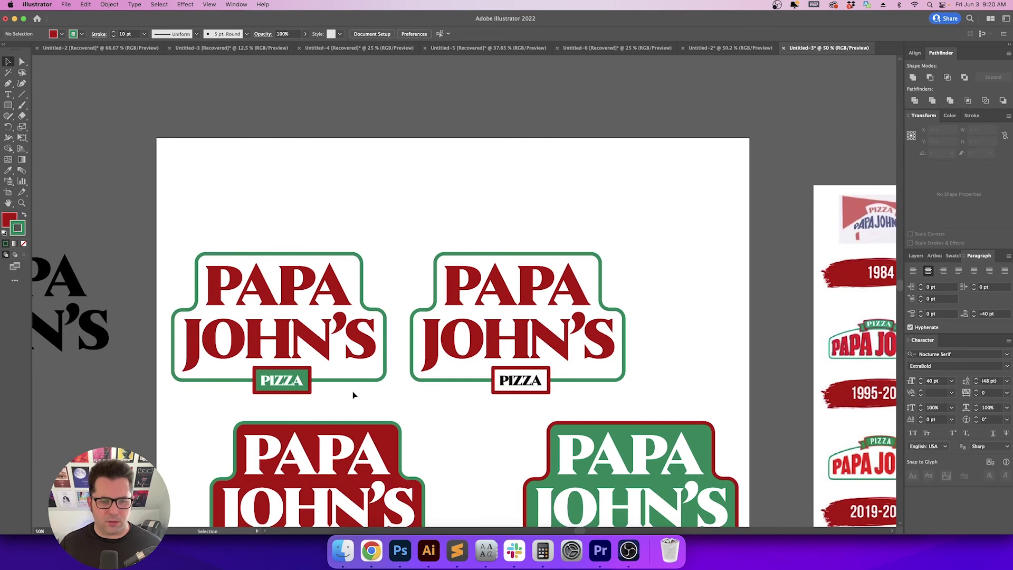
{"action": "left_click", "coordinate": [263, 296]}
{"action": "left_click_drag", "start_coordinate": [262, 295], "coordinate": [262, 218]}
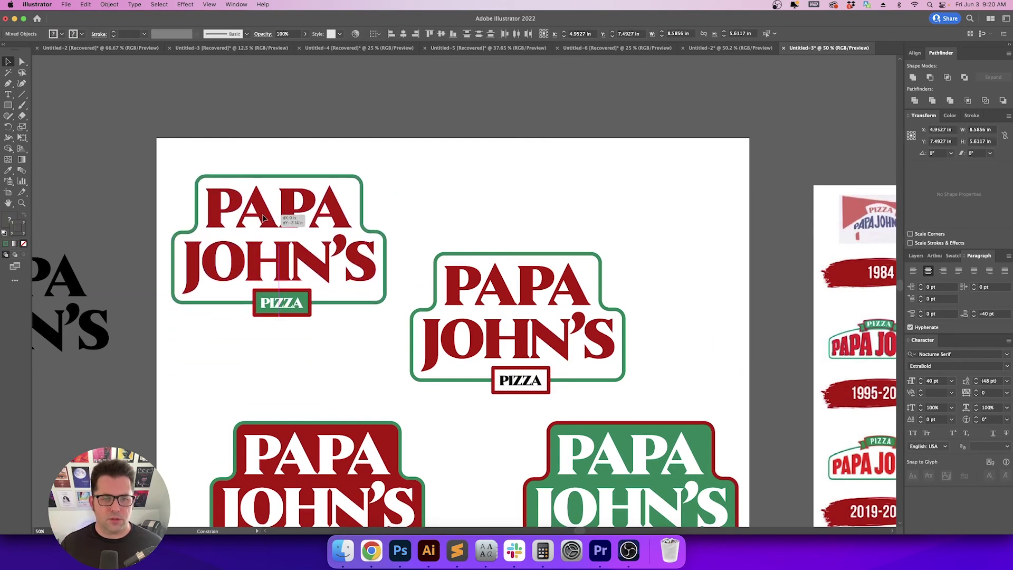
{"action": "left_click", "coordinate": [428, 238]}
{"action": "left_click_drag", "start_coordinate": [623, 384], "coordinate": [638, 393]}
{"action": "left_click_drag", "start_coordinate": [558, 351], "coordinate": [657, 351]}
{"action": "left_click", "coordinate": [481, 274]}
{"action": "left_click_drag", "start_coordinate": [467, 272], "coordinate": [538, 286]}
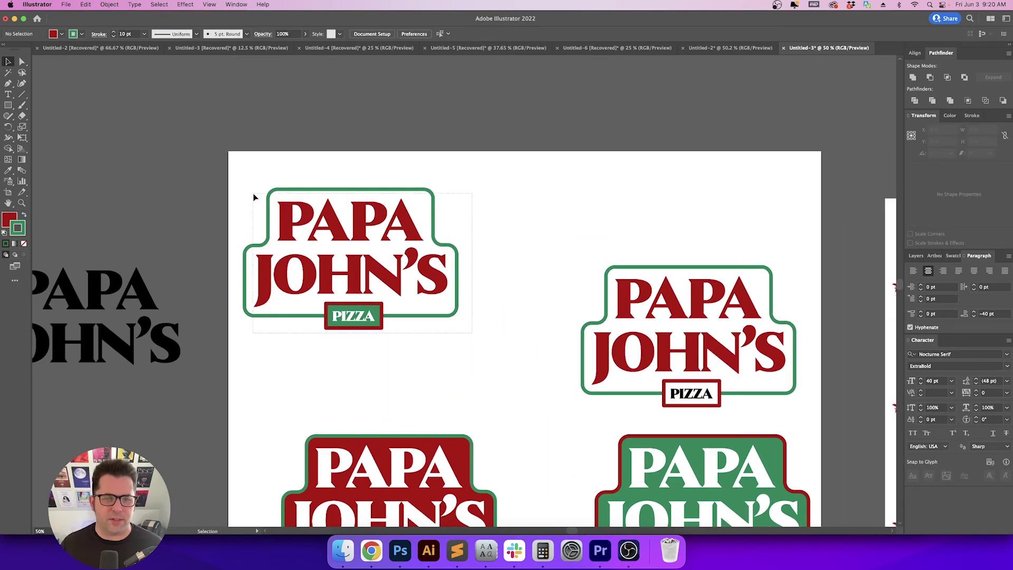
Enlarge the upper-left logo proportionally to about 10.5 in wide and shift it slightly right, away from the artboard's edge
{"action": "left_click_drag", "start_coordinate": [253, 197], "coordinate": [536, 373]}
{"action": "left_click", "coordinate": [515, 369]}
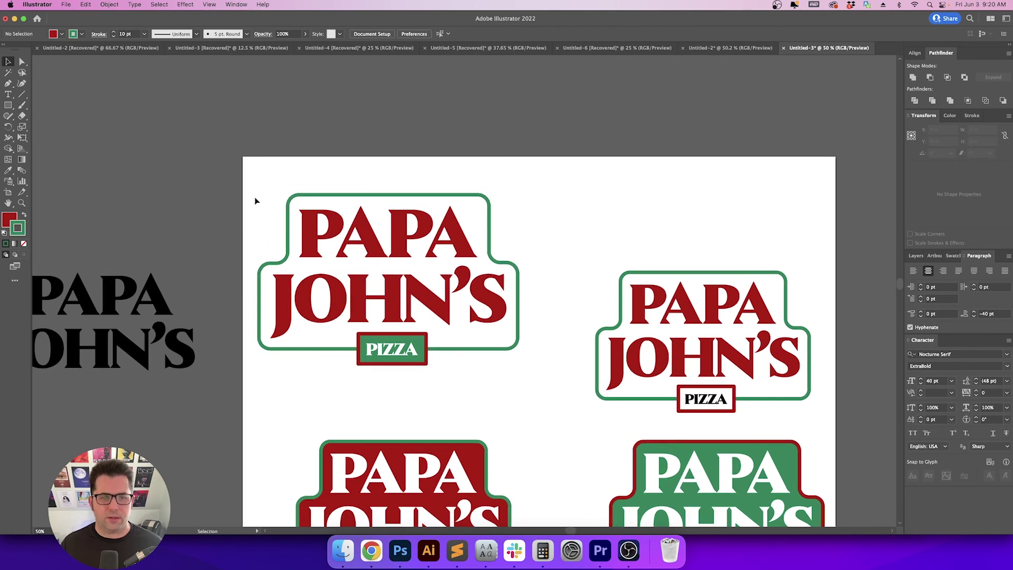
{"action": "left_click_drag", "start_coordinate": [465, 341], "coordinate": [494, 364]}
{"action": "left_click_drag", "start_coordinate": [401, 355], "coordinate": [431, 355]}
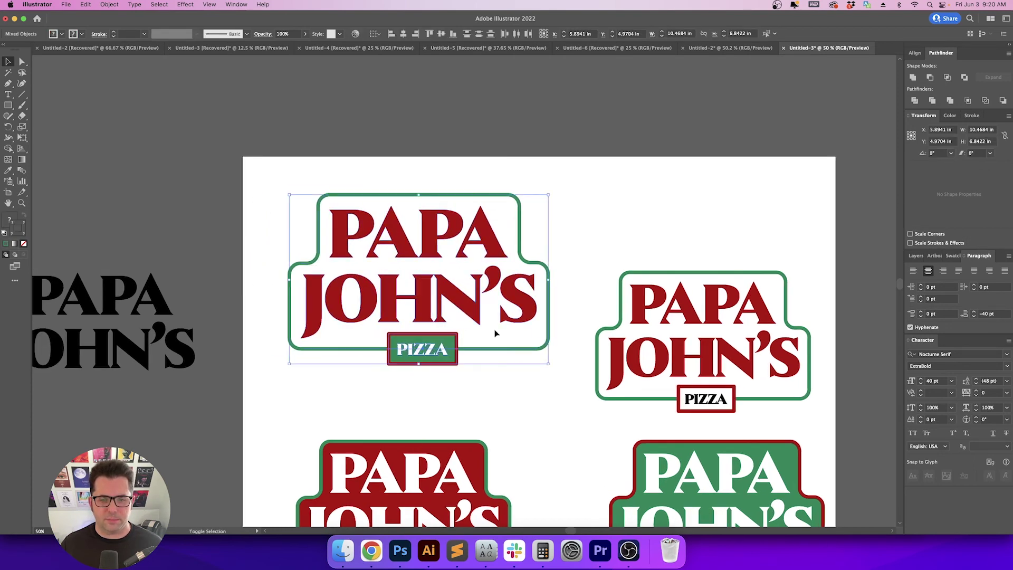
{"action": "left_click", "coordinate": [573, 258]}
{"action": "left_click_drag", "start_coordinate": [573, 258], "coordinate": [544, 256]}
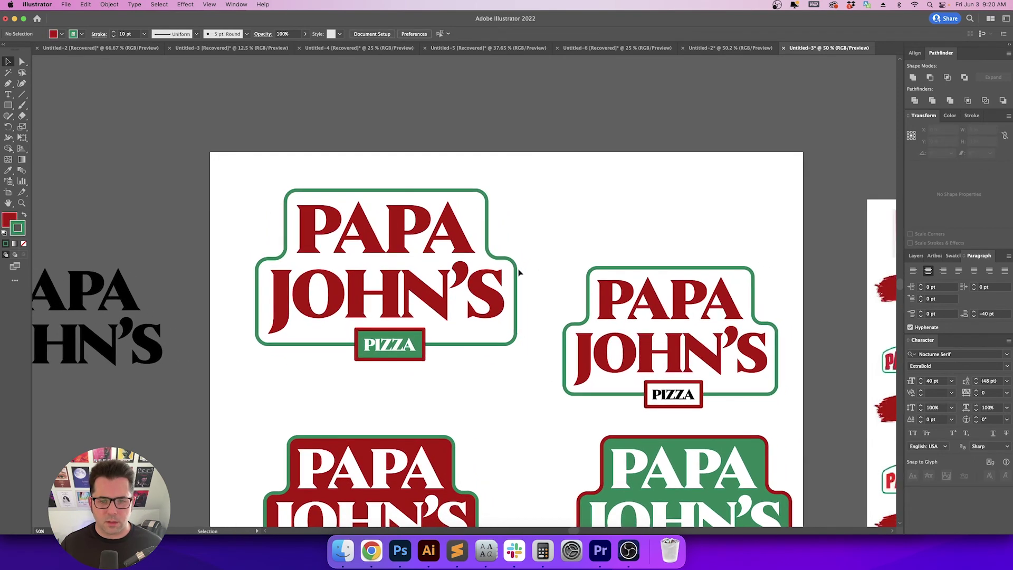
Examine the apostrophe's anchor points and the letter spacing in the enlarged upper-left logo
{"action": "scroll", "coordinate": [453, 271], "scroll_direction": "up", "scroll_amount": 3}
{"action": "key", "text": "a"}
{"action": "left_click", "coordinate": [453, 270]}
{"action": "scroll", "coordinate": [453, 270], "scroll_direction": "up", "scroll_amount": 4}
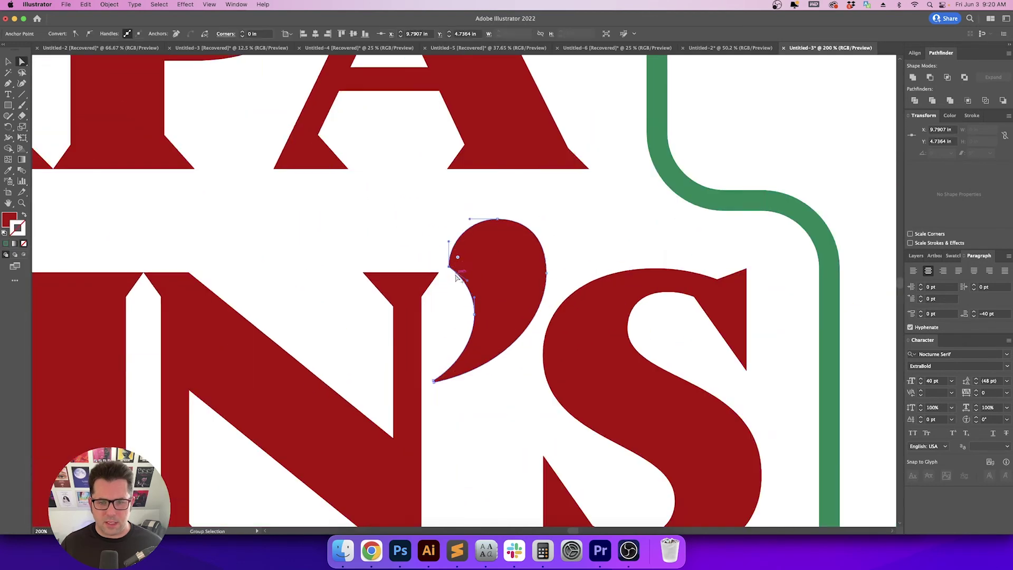
{"action": "left_click_drag", "start_coordinate": [444, 248], "coordinate": [591, 265]}
{"action": "left_click", "coordinate": [369, 200]}
{"action": "scroll", "coordinate": [369, 200], "scroll_direction": "down", "scroll_amount": 8}
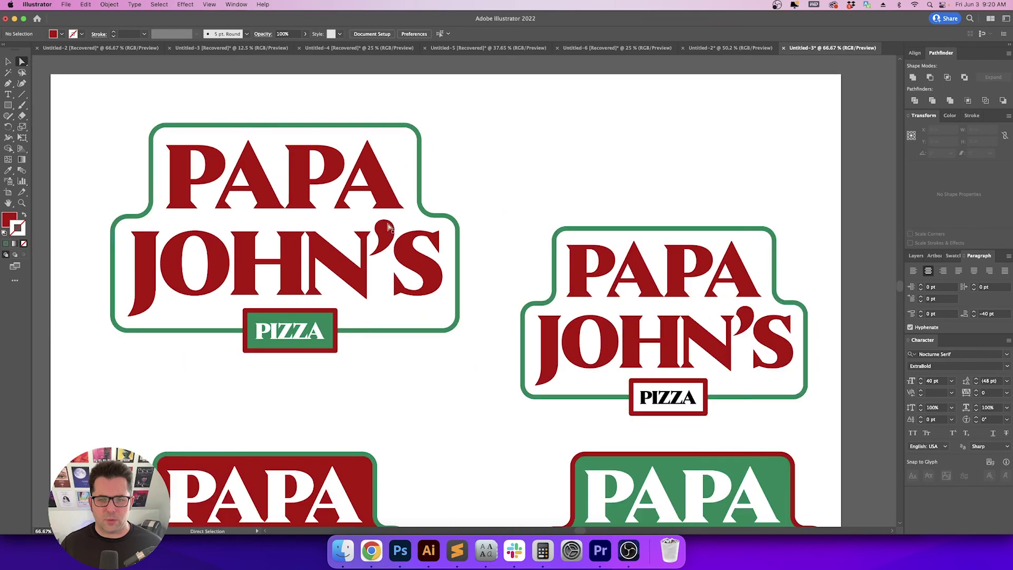
{"action": "key", "text": "v"}
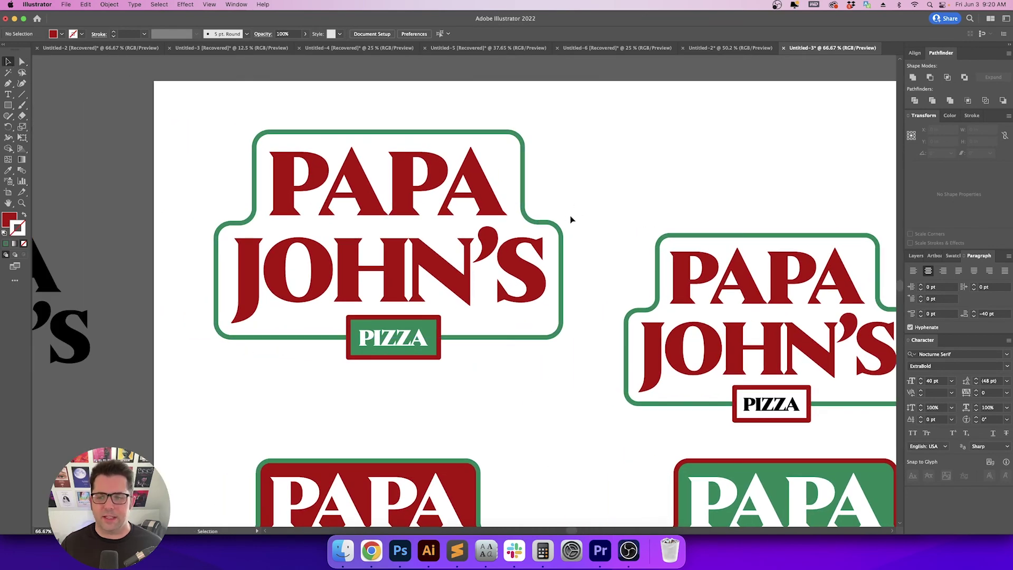
{"action": "scroll", "coordinate": [566, 218], "scroll_direction": "right", "scroll_amount": 3}
{"action": "scroll", "coordinate": [571, 225], "scroll_direction": "left", "scroll_amount": 2}
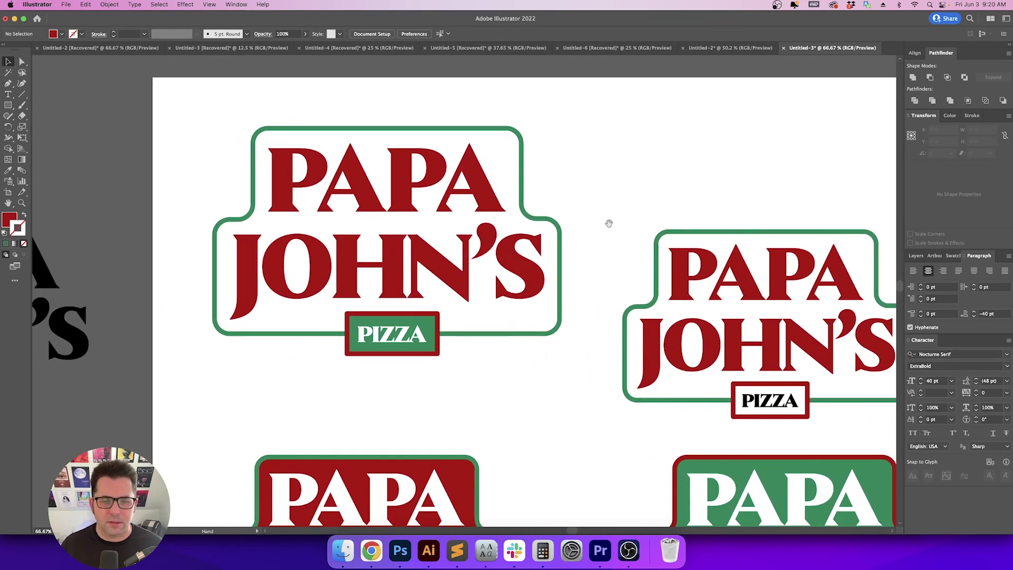
{"action": "scroll", "coordinate": [601, 257], "scroll_direction": "down", "scroll_amount": 1}
{"action": "left_click_drag", "start_coordinate": [611, 256], "coordinate": [517, 281]}
{"action": "scroll", "coordinate": [337, 258], "scroll_direction": "up", "scroll_amount": 1}
Copy the upper-left logo's PAPA JOHN'S lettering with a Move offset of 0.125 in horizontally and 0.125 in vertically
{"action": "left_click", "coordinate": [360, 217]}
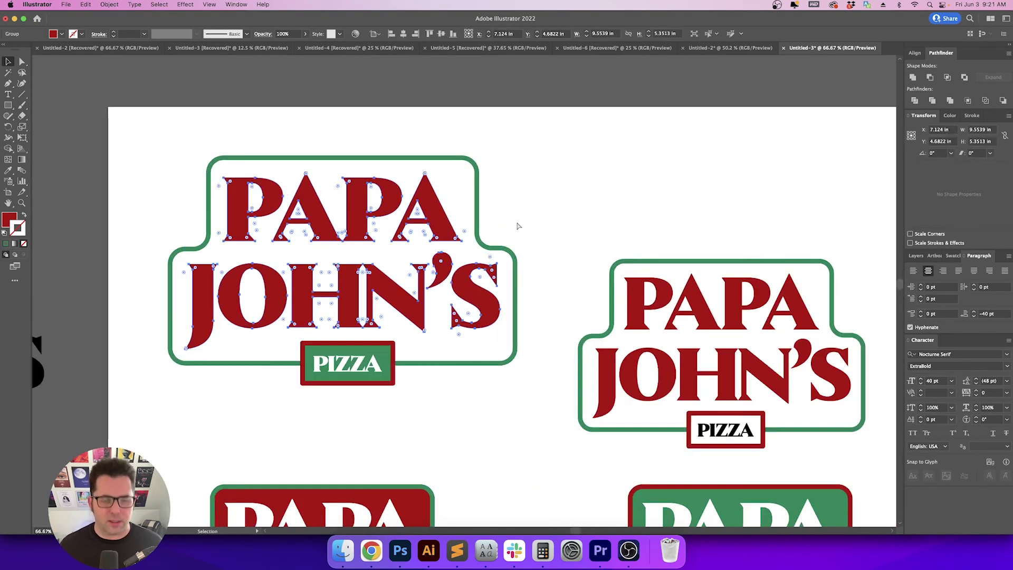
{"action": "key", "text": "Return"}
{"action": "type", "text": "0.25"}
{"action": "key", "text": "Tab"}
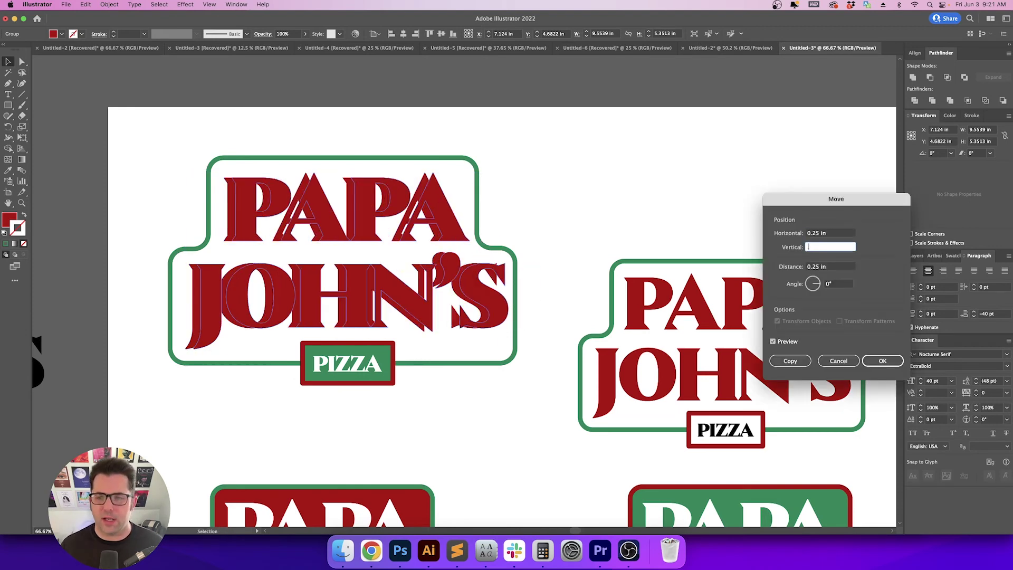
{"action": "type", "text": "0.25"}
{"action": "key", "text": "Tab"}
{"action": "key", "text": "shift+Tab"}
{"action": "key", "text": "shift+Tab"}
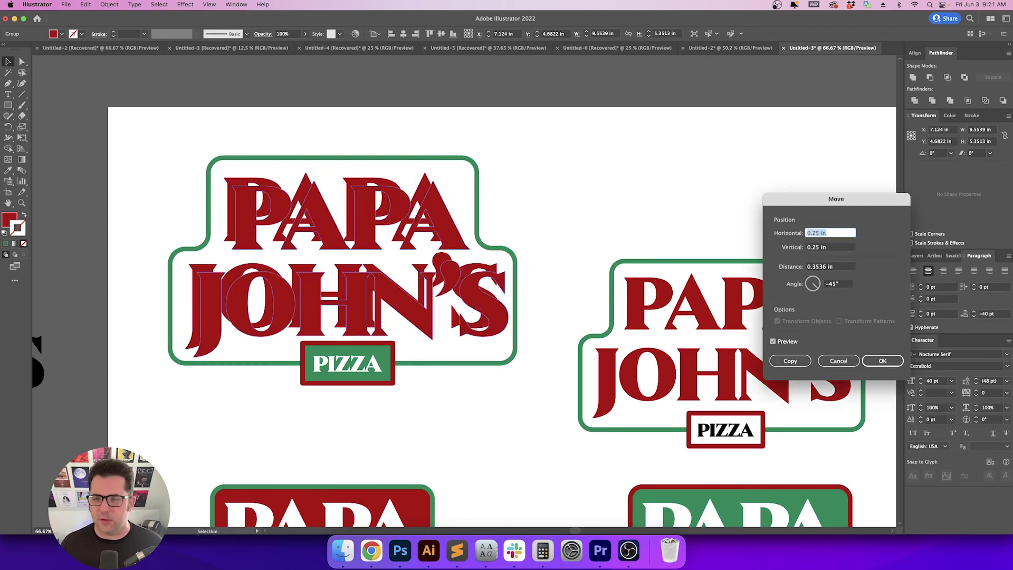
{"action": "key", "text": "Down"}
{"action": "key", "text": "Tab"}
{"action": "key", "text": "Down"}
{"action": "key", "text": "Return"}
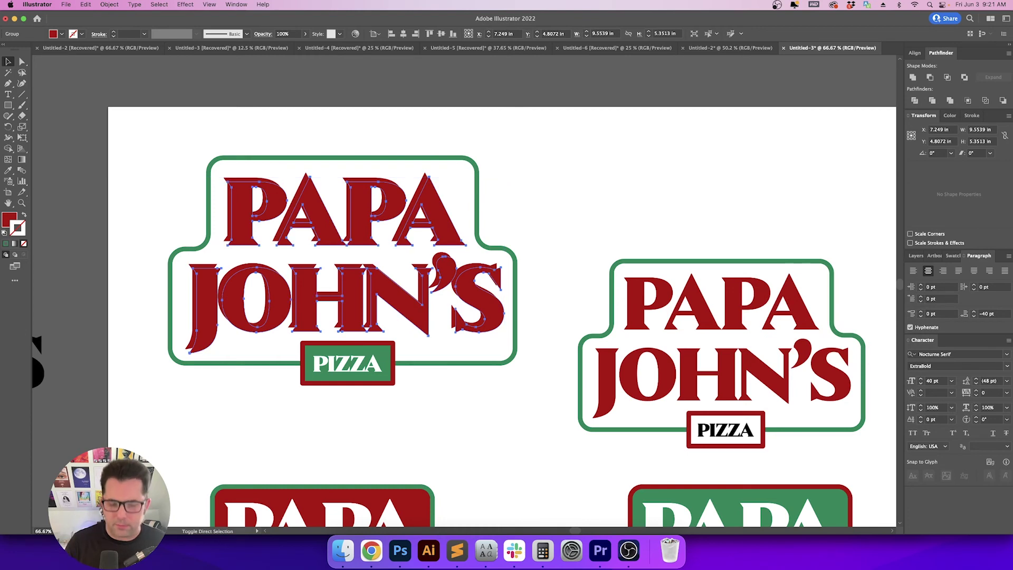
Recolor the offset lettering copy black by sampling the black PIZZA lettering and place it behind the red letters as a drop shadow
{"action": "left_click", "coordinate": [568, 268]}
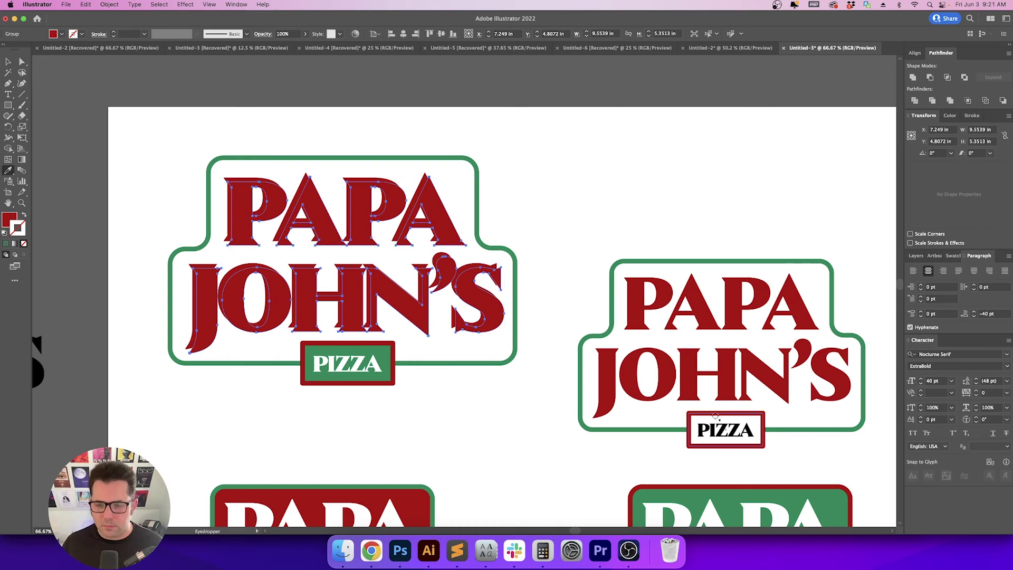
{"action": "left_click_drag", "start_coordinate": [623, 209], "coordinate": [648, 211]}
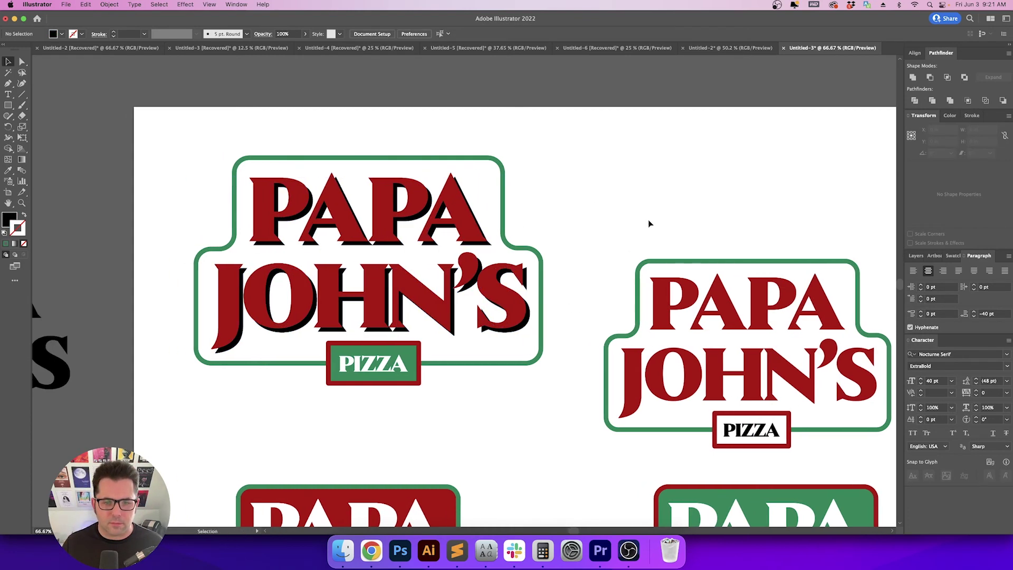
Copy the black shadow lettering of the upper-left logo with a Move offset of -0.125 in horizontally and -0.125 in vertically
{"action": "scroll", "coordinate": [495, 308], "scroll_direction": "up", "scroll_amount": 3}
{"action": "left_click", "coordinate": [425, 248]}
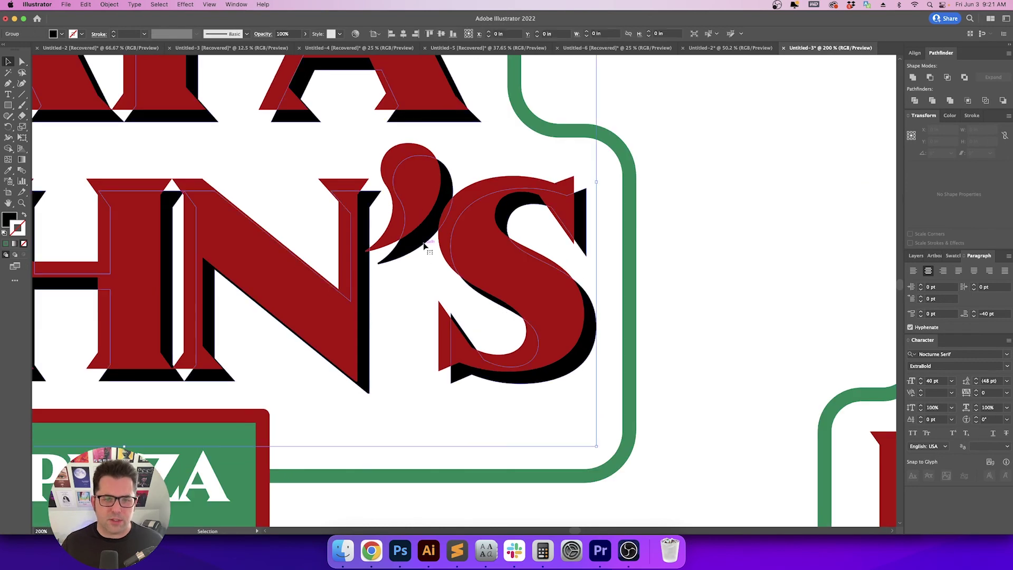
{"action": "scroll", "coordinate": [616, 244], "scroll_direction": "left", "scroll_amount": 3}
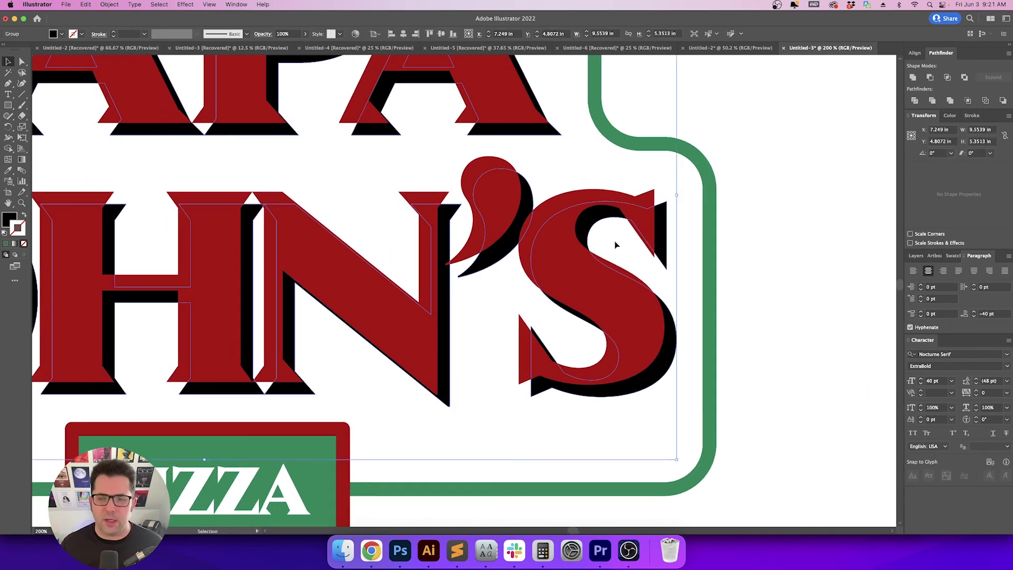
{"action": "key", "text": "a"}
{"action": "key", "text": "v"}
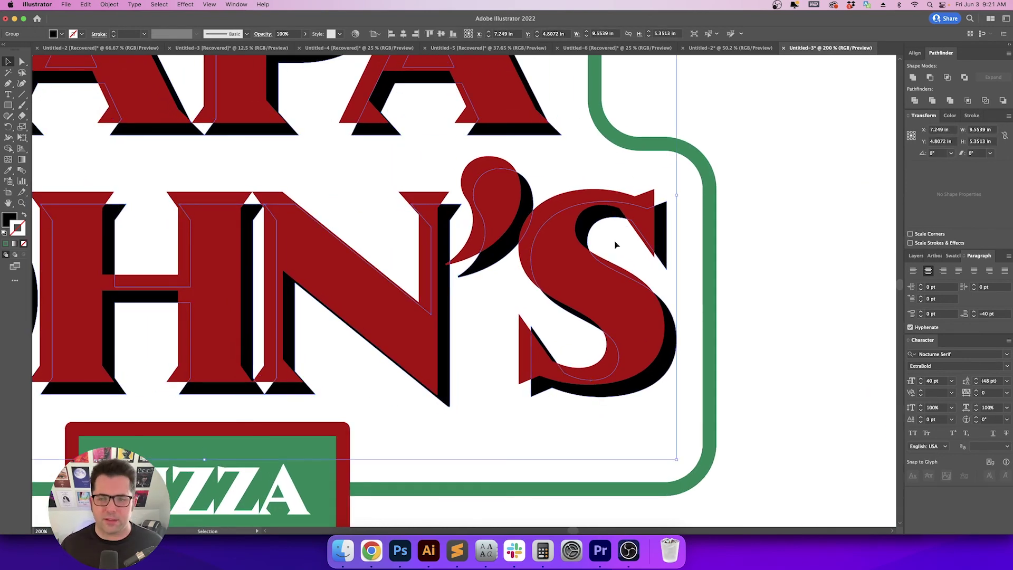
{"action": "key", "text": "Return"}
{"action": "type", "text": "-.125"}
{"action": "key", "text": "Tab"}
{"action": "type", "text": "-.125"}
{"action": "key", "text": "Tab"}
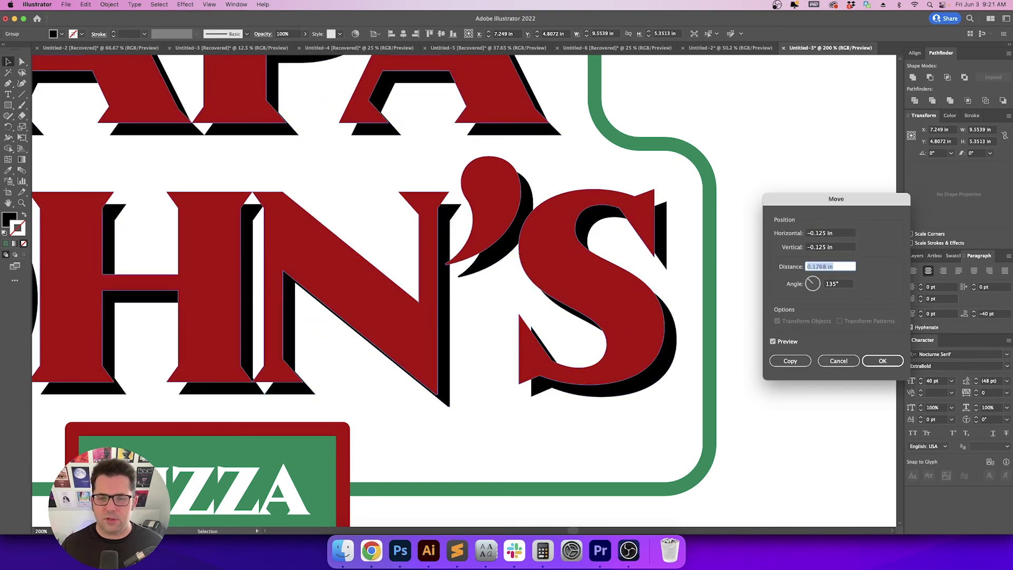
{"action": "key", "text": "Return"}
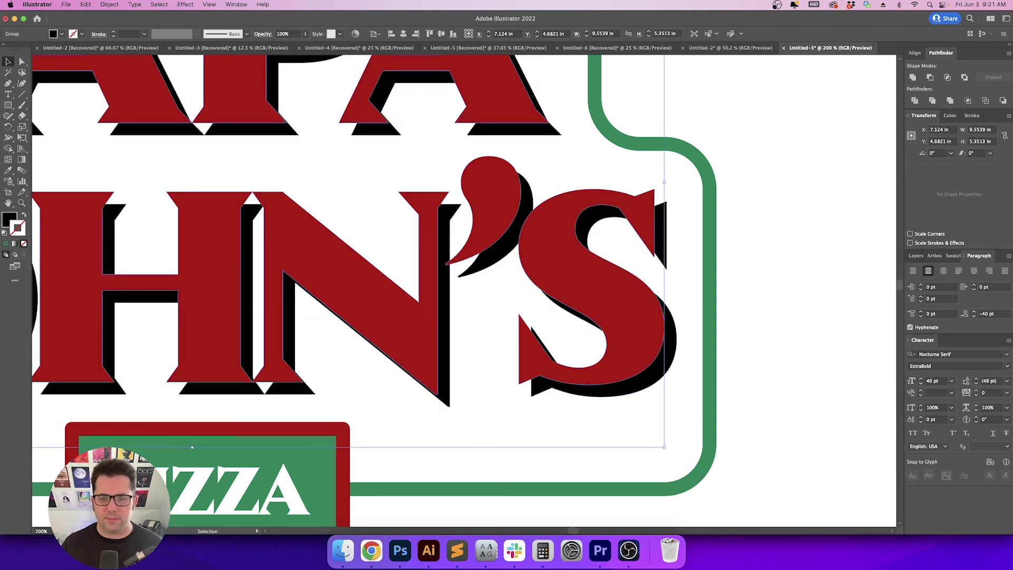
Blend the two black lettering copies behind the red PAPA JOHN'S letters using 100 specified steps
{"action": "left_click", "coordinate": [645, 386], "text": "shift"}
{"action": "key", "text": "super+alt+b"}
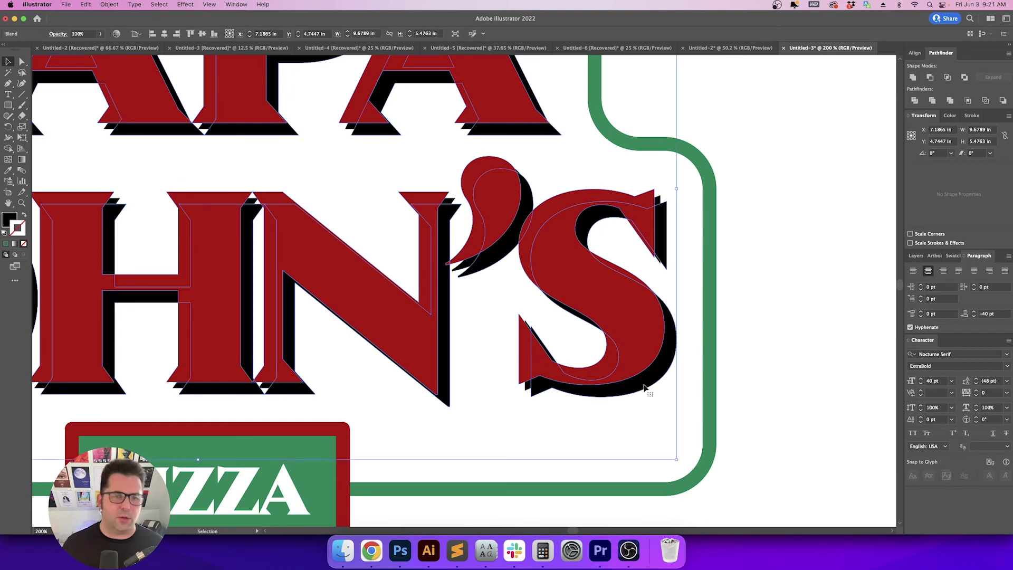
{"action": "double_click", "coordinate": [21, 170]}
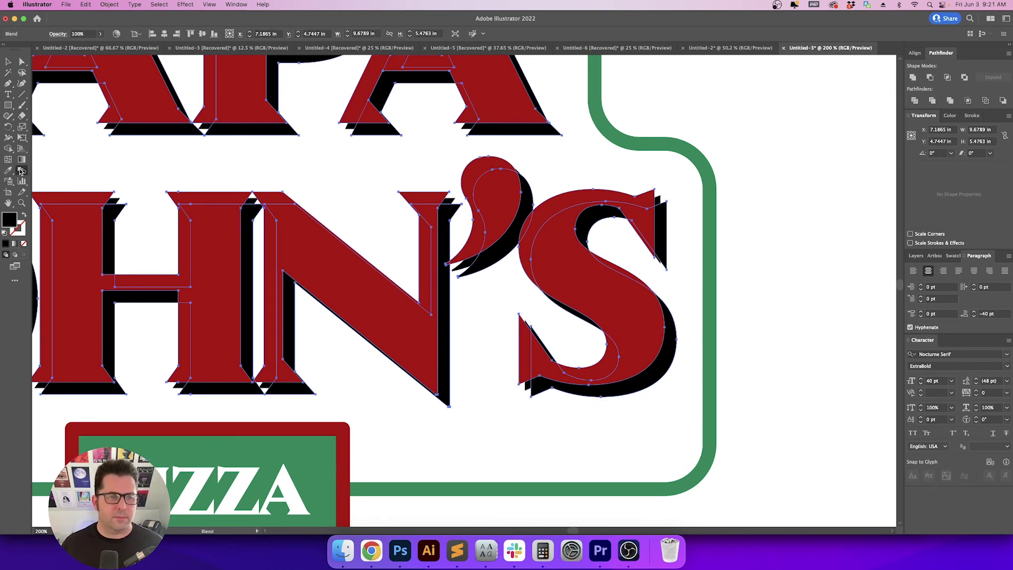
{"action": "left_click", "coordinate": [740, 197]}
{"action": "left_click", "coordinate": [747, 217]}
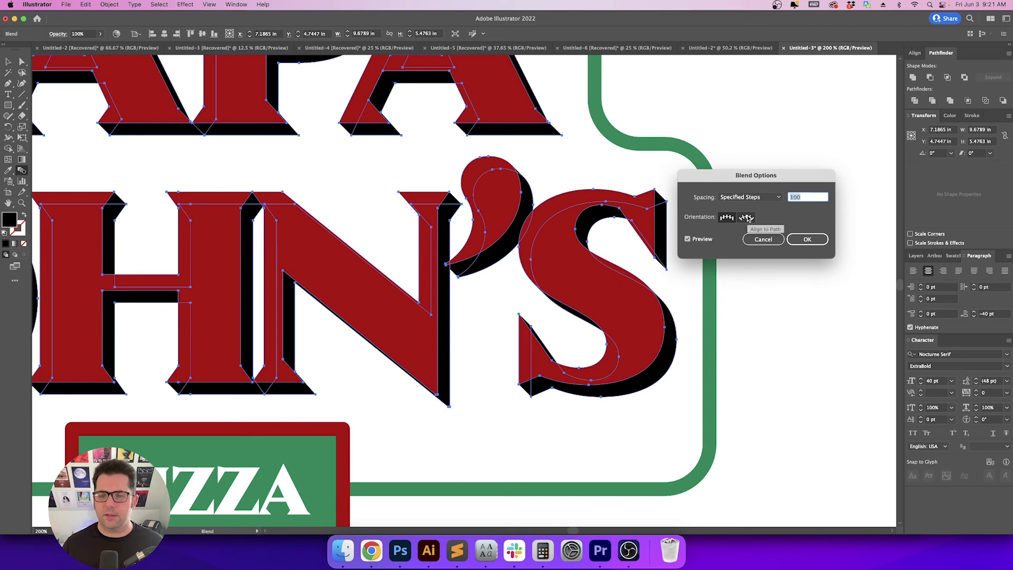
{"action": "key", "text": "Return"}
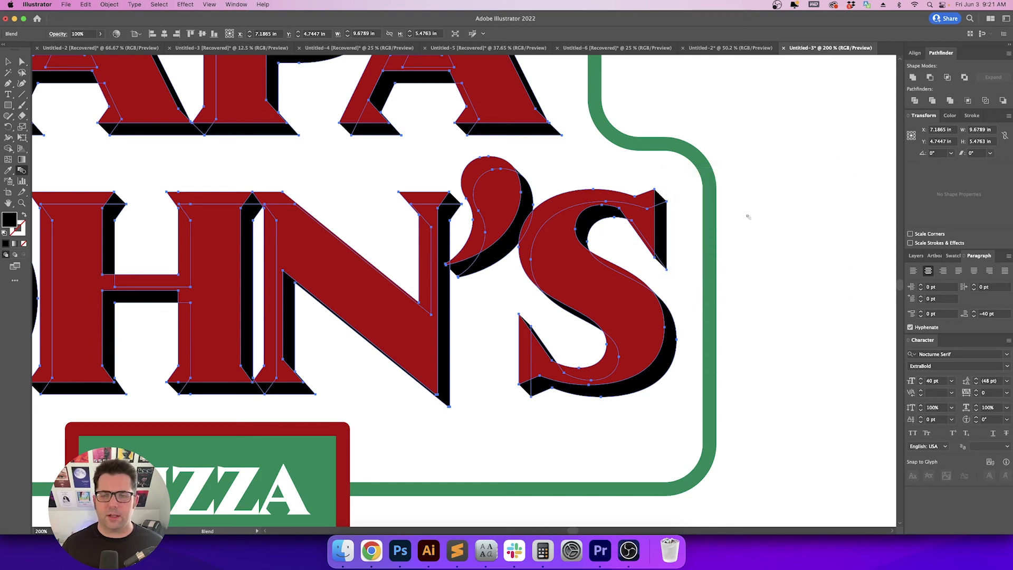
Expand the black lettering blend into a solid block shadow and deselect it
{"action": "left_click", "coordinate": [108, 4]}
{"action": "left_click", "coordinate": [144, 122]}
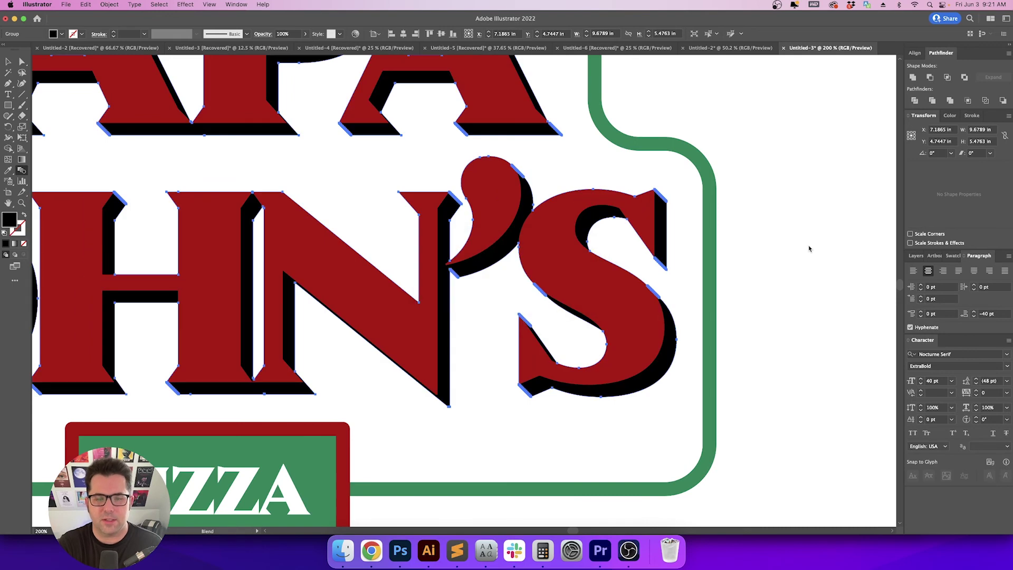
{"action": "key", "text": "v"}
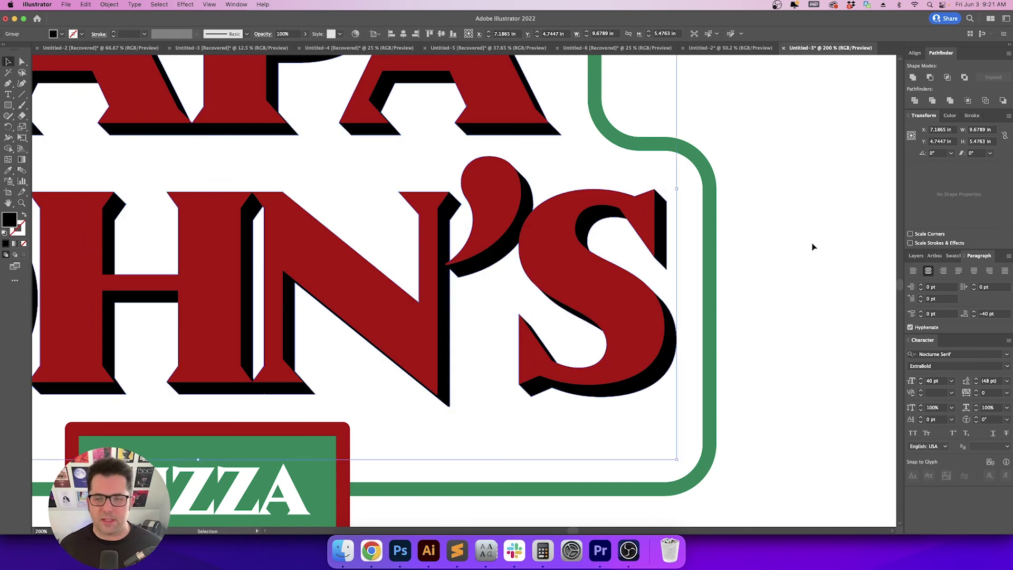
{"action": "left_click", "coordinate": [812, 247]}
{"action": "key", "text": "super+minus"}
{"action": "key", "text": "super+minus"}
{"action": "key", "text": "super+minus"}
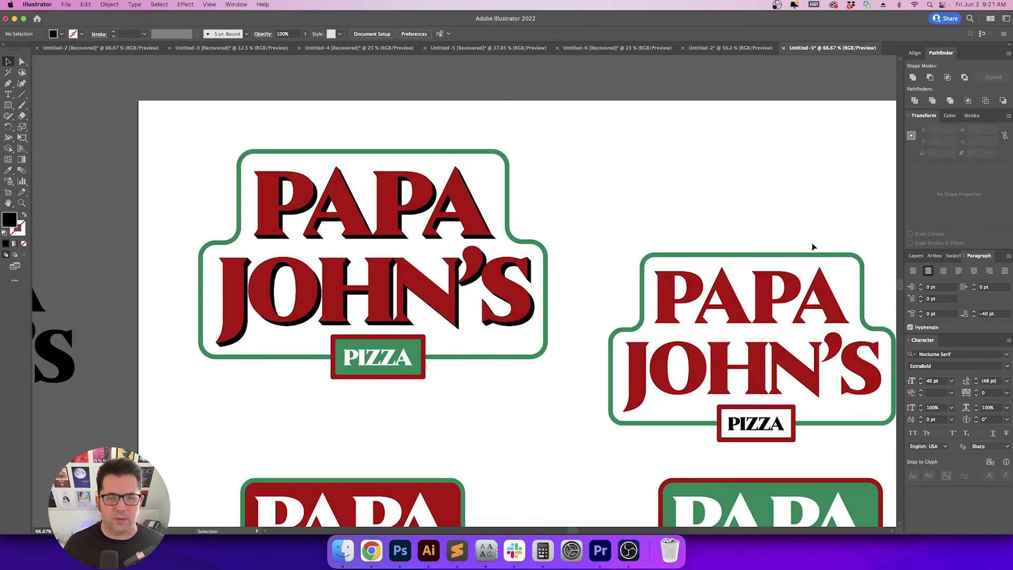
{"action": "left_click_drag", "start_coordinate": [681, 233], "coordinate": [721, 195]}
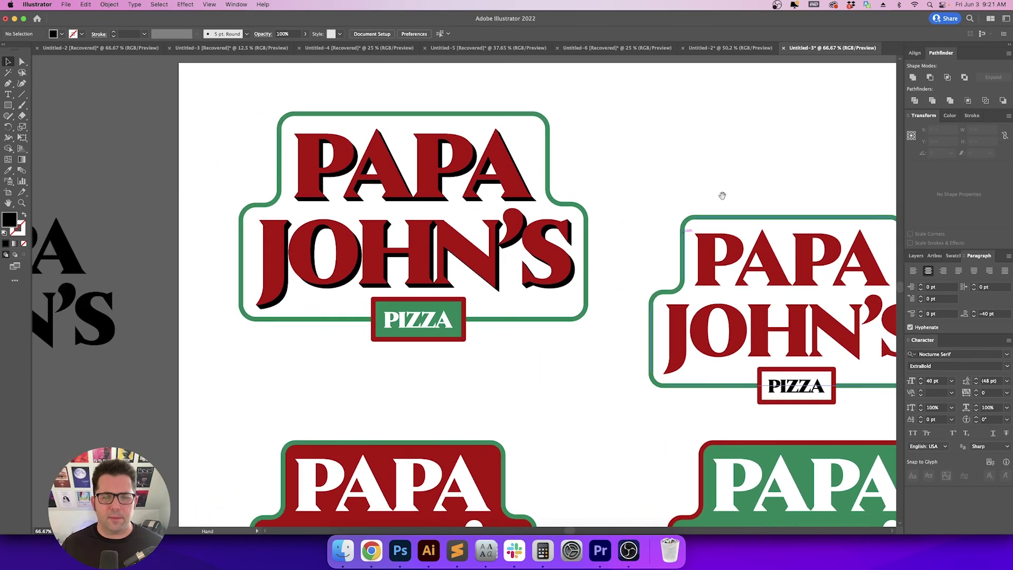
Move the expanded black shadow by 0 in horizontally and 0.05 in vertically, detaching it slightly from the red letters
{"action": "left_click", "coordinate": [427, 182]}
{"action": "key", "text": "super+plus"}
{"action": "key", "text": "super+plus"}
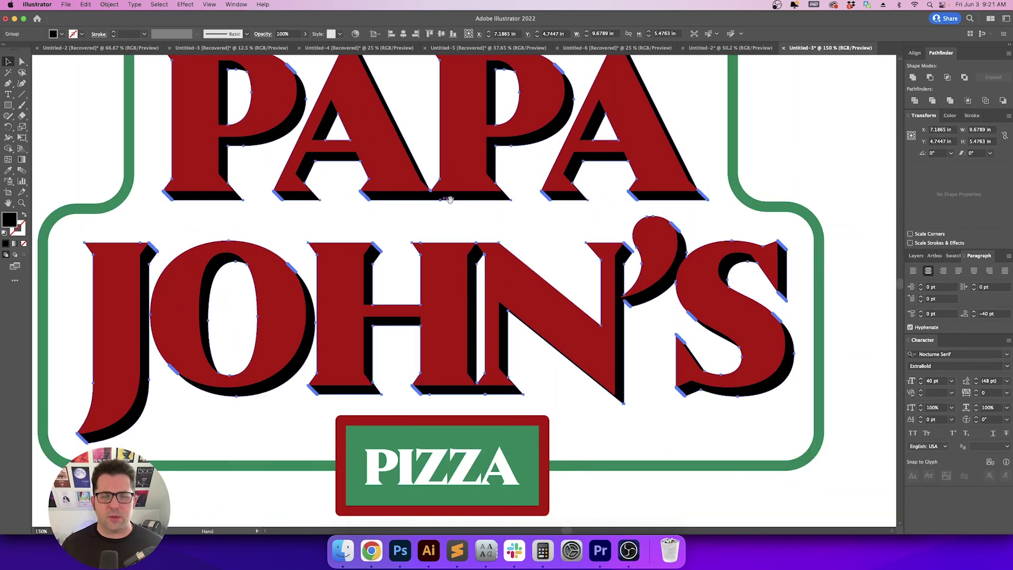
{"action": "scroll", "coordinate": [567, 232], "scroll_direction": "up", "scroll_amount": 2}
{"action": "key", "text": "Return"}
{"action": "type", "text": "0"}
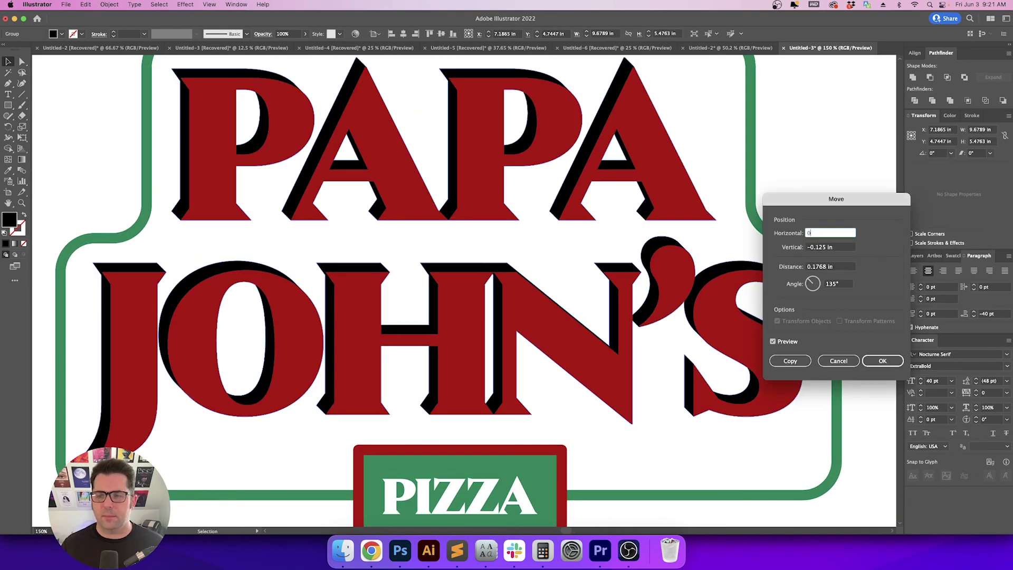
{"action": "key", "text": "Tab"}
{"action": "key", "text": "shift+Tab"}
{"action": "key", "text": "shift+Tab"}
{"action": "key", "text": "Tab"}
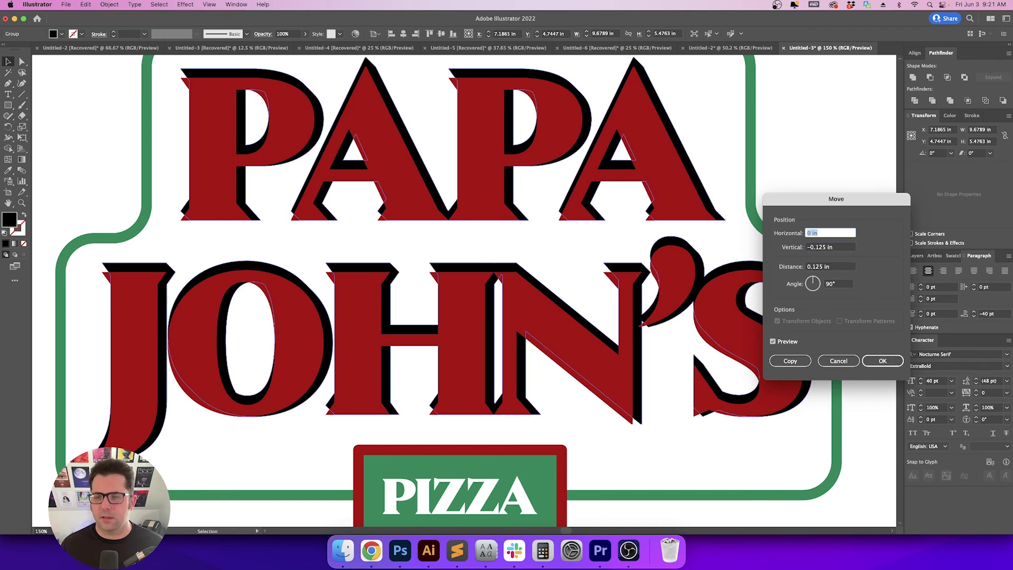
{"action": "key", "text": "Tab"}
{"action": "key", "text": "Up"}
{"action": "type", "text": "0.125"}
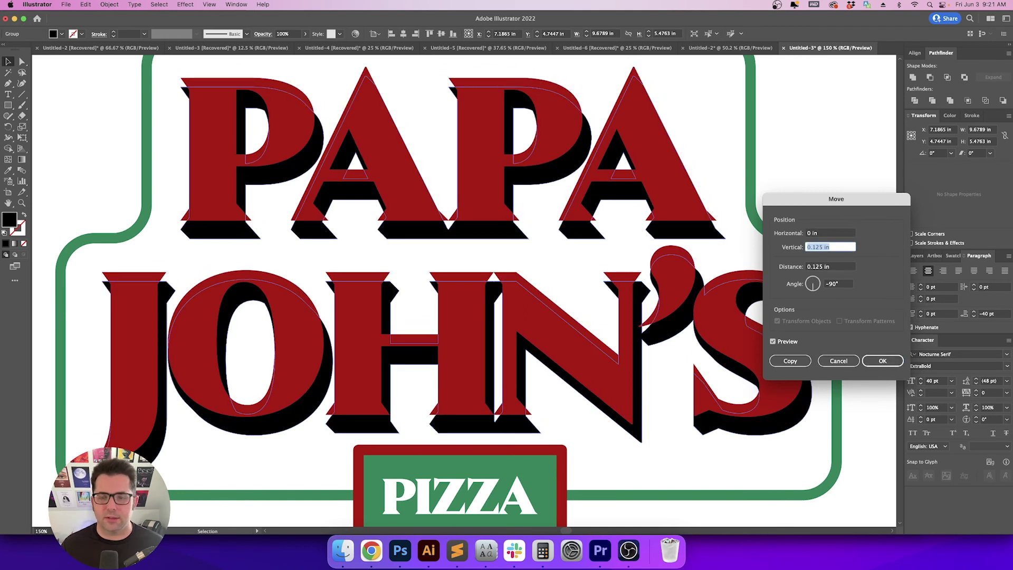
{"action": "key", "text": "shift+Tab"}
{"action": "key", "text": "Tab"}
{"action": "key", "text": "Down"}
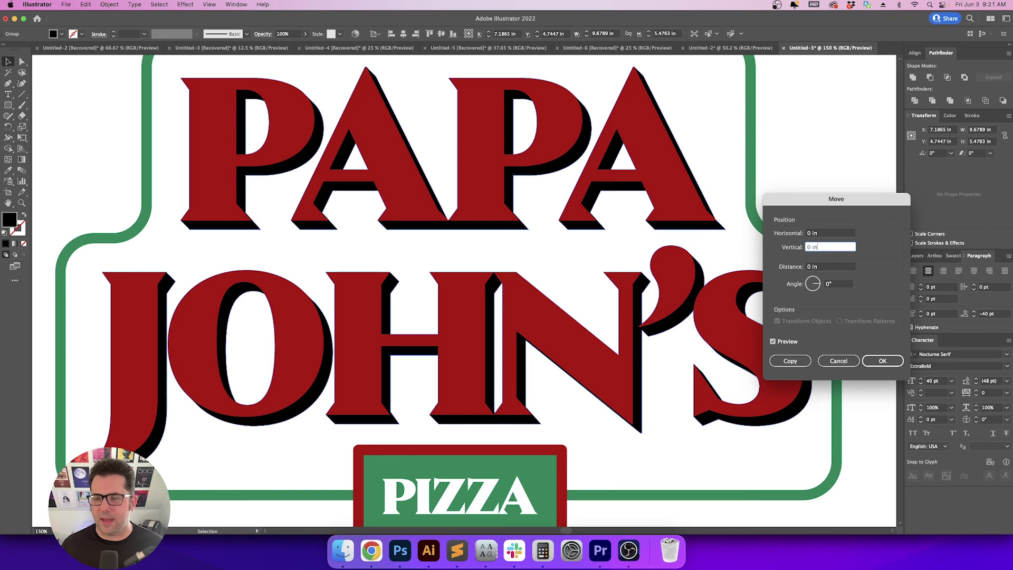
{"action": "key", "text": "Tab"}
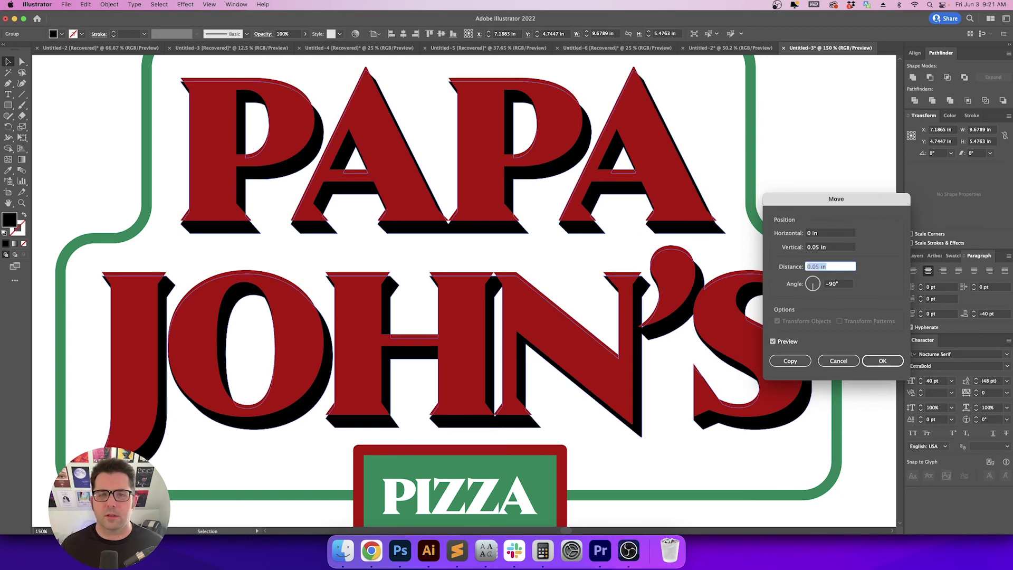
{"action": "key", "text": "Return"}
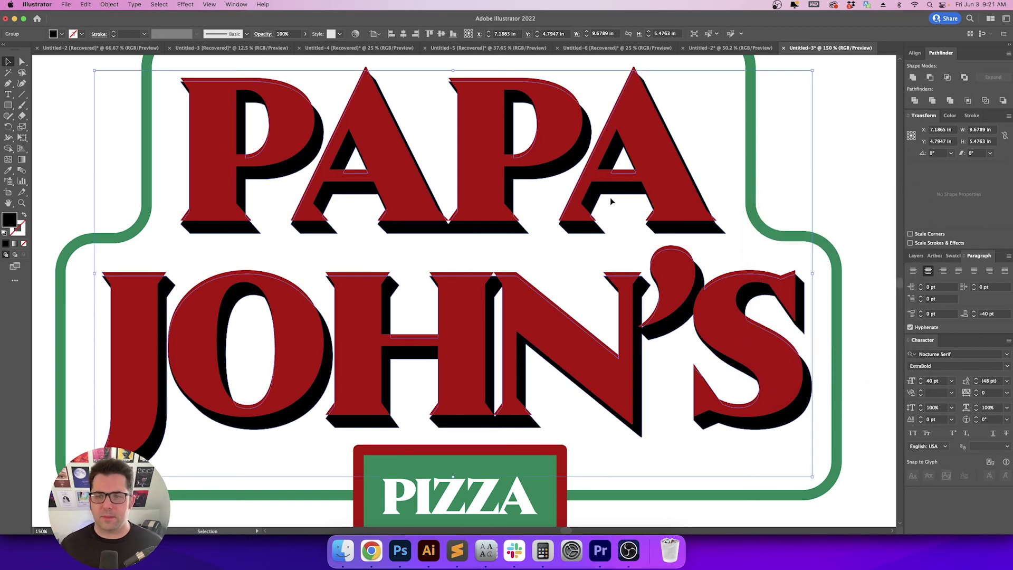
{"action": "left_click", "coordinate": [793, 152]}
{"action": "scroll", "coordinate": [794, 152], "scroll_direction": "down", "scroll_amount": 2}
{"action": "left_click_drag", "start_coordinate": [824, 163], "coordinate": [462, 172]}
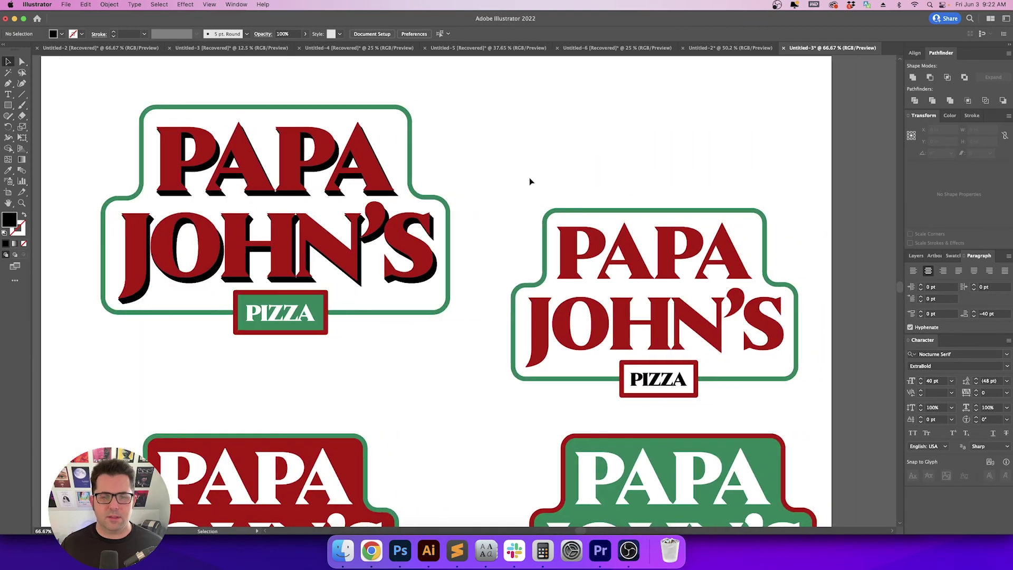
Undo the shadow's last vertical move
{"action": "scroll", "coordinate": [294, 220], "scroll_direction": "up", "scroll_amount": 4}
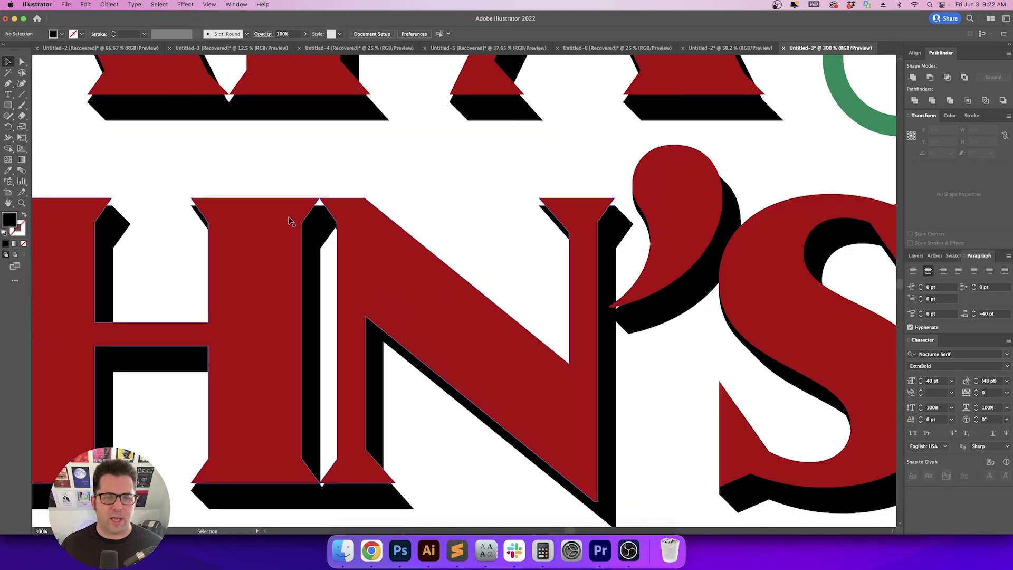
{"action": "scroll", "coordinate": [306, 222], "scroll_direction": "down", "scroll_amount": 1}
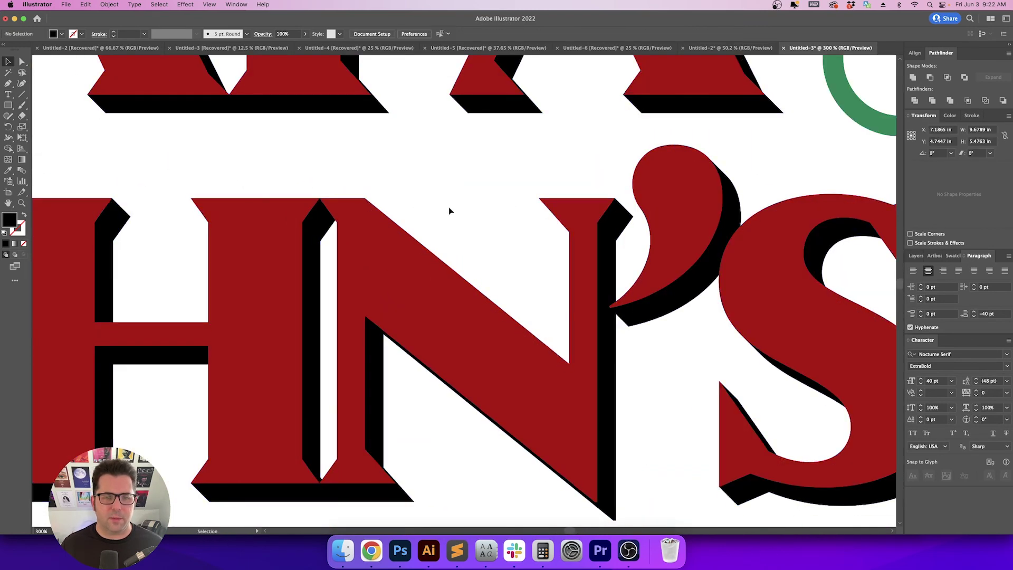
{"action": "scroll", "coordinate": [448, 208], "scroll_direction": "down", "scroll_amount": 2}
{"action": "scroll", "coordinate": [647, 227], "scroll_direction": "down", "scroll_amount": 2}
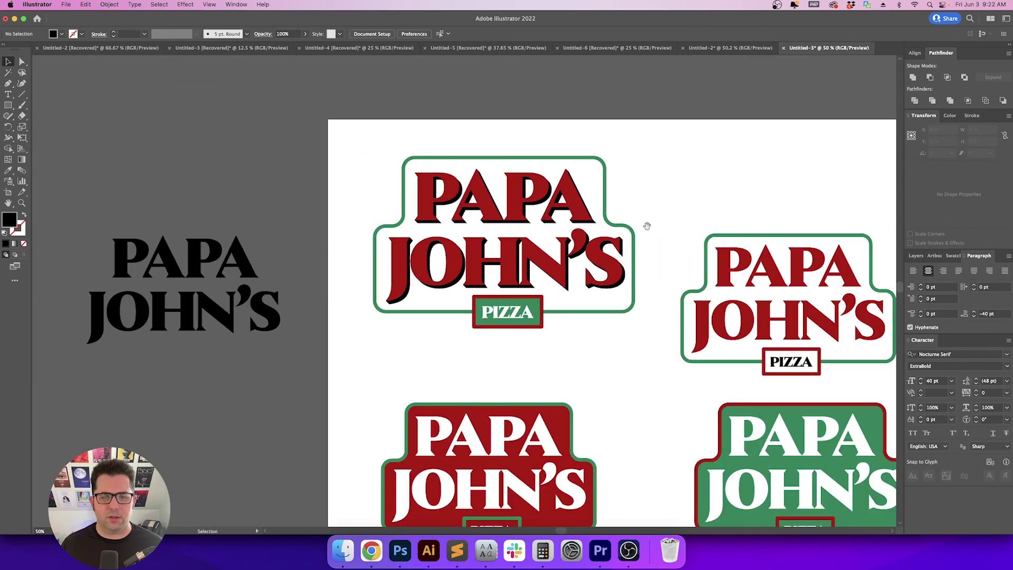
Delete the black block shadow from the upper-left logo's PAPA JOHN'S lettering
{"action": "scroll", "coordinate": [591, 231], "scroll_direction": "right", "scroll_amount": 1}
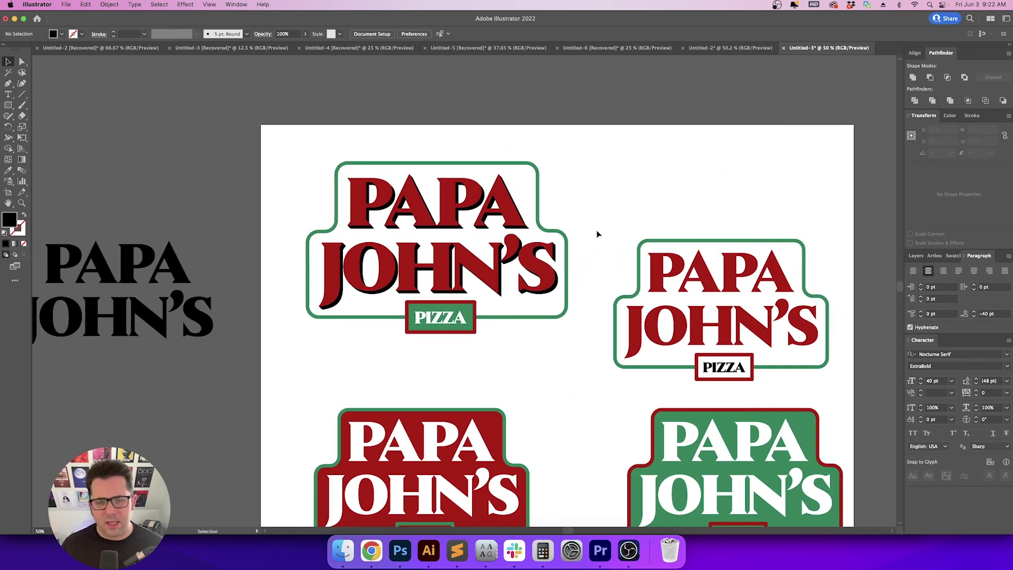
{"action": "scroll", "coordinate": [597, 234], "scroll_direction": "right", "scroll_amount": 3}
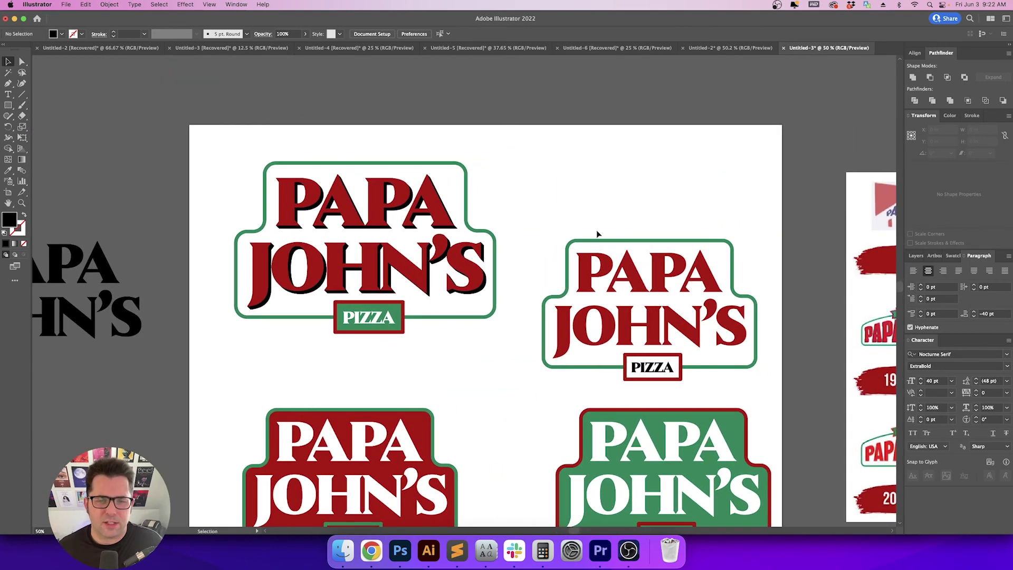
{"action": "left_click", "coordinate": [480, 291]}
{"action": "key", "text": "Delete"}
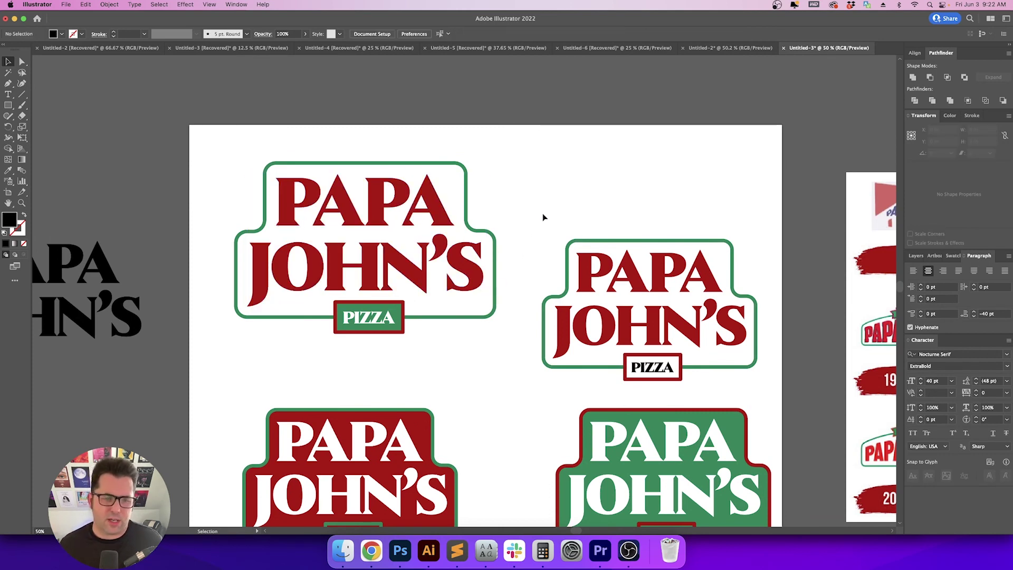
Compare the four PAPA JOHN'S logo variations with each other and with the dated historical logos on the reference sheet
{"action": "scroll", "coordinate": [586, 243], "scroll_direction": "left", "scroll_amount": 3}
{"action": "scroll", "coordinate": [586, 242], "scroll_direction": "up", "scroll_amount": 2}
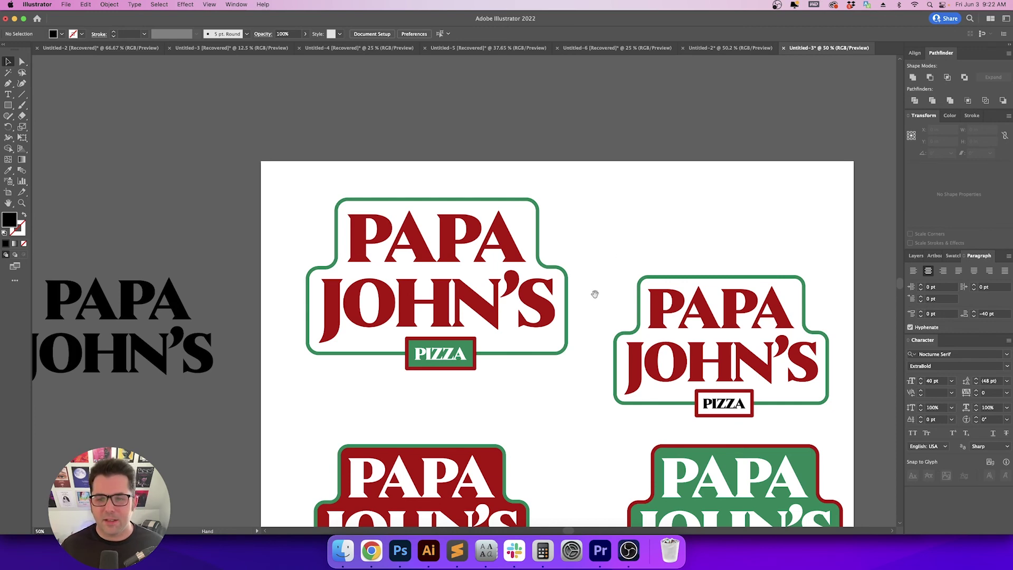
{"action": "left_click_drag", "start_coordinate": [595, 295], "coordinate": [547, 243]}
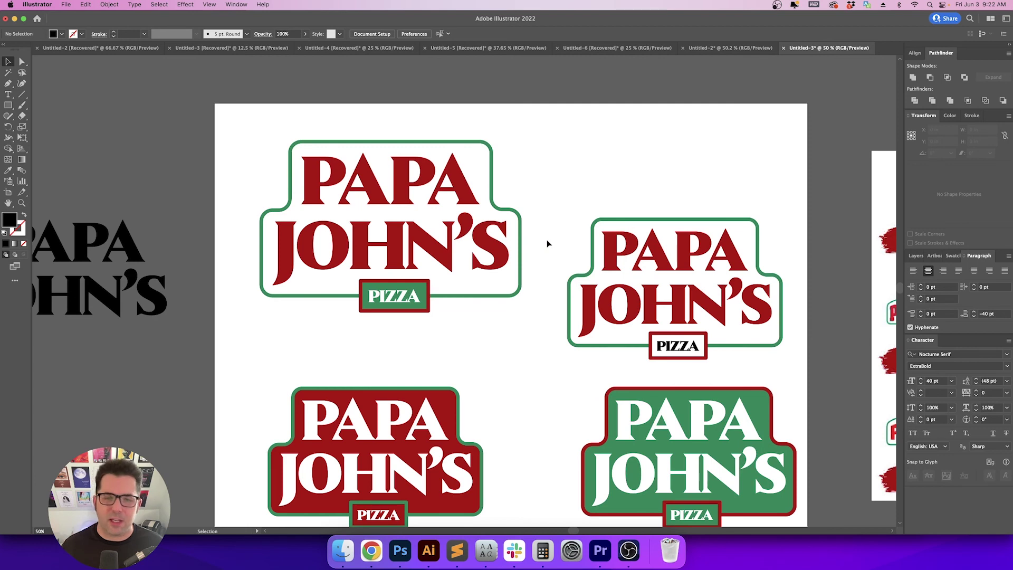
{"action": "left_click_drag", "start_coordinate": [547, 241], "coordinate": [588, 248]}
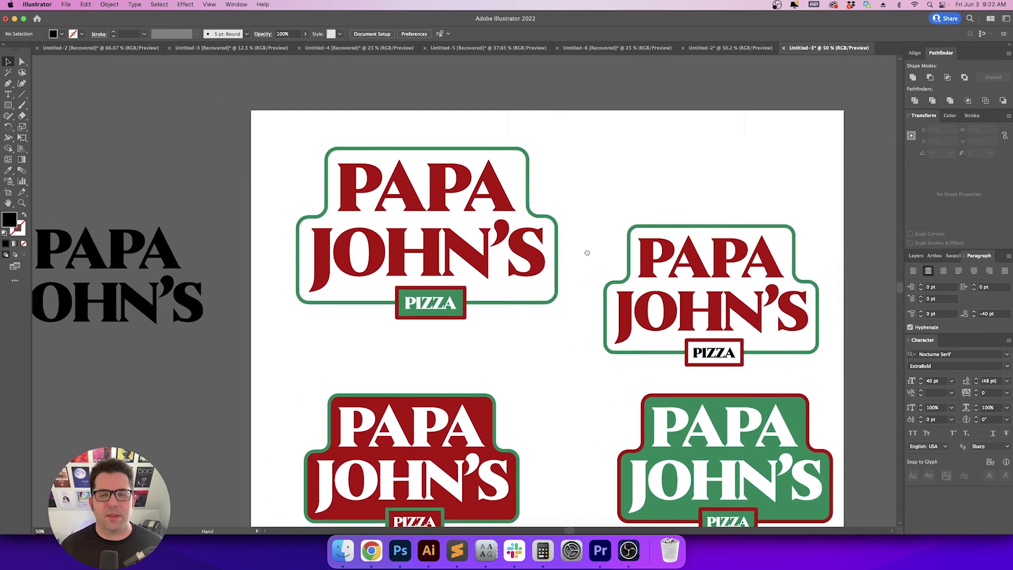
{"action": "left_click_drag", "start_coordinate": [459, 277], "coordinate": [374, 245]}
{"action": "left_click_drag", "start_coordinate": [444, 335], "coordinate": [469, 308]}
{"action": "scroll", "coordinate": [612, 325], "scroll_direction": "right", "scroll_amount": 8}
{"action": "scroll", "coordinate": [612, 324], "scroll_direction": "up", "scroll_amount": 1}
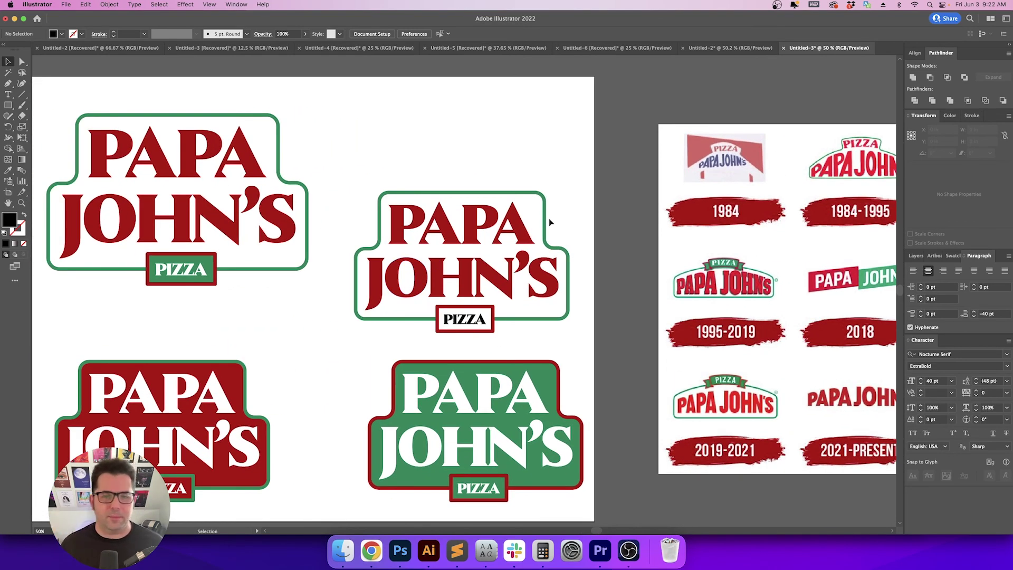
{"action": "left_click_drag", "start_coordinate": [424, 148], "coordinate": [526, 158]}
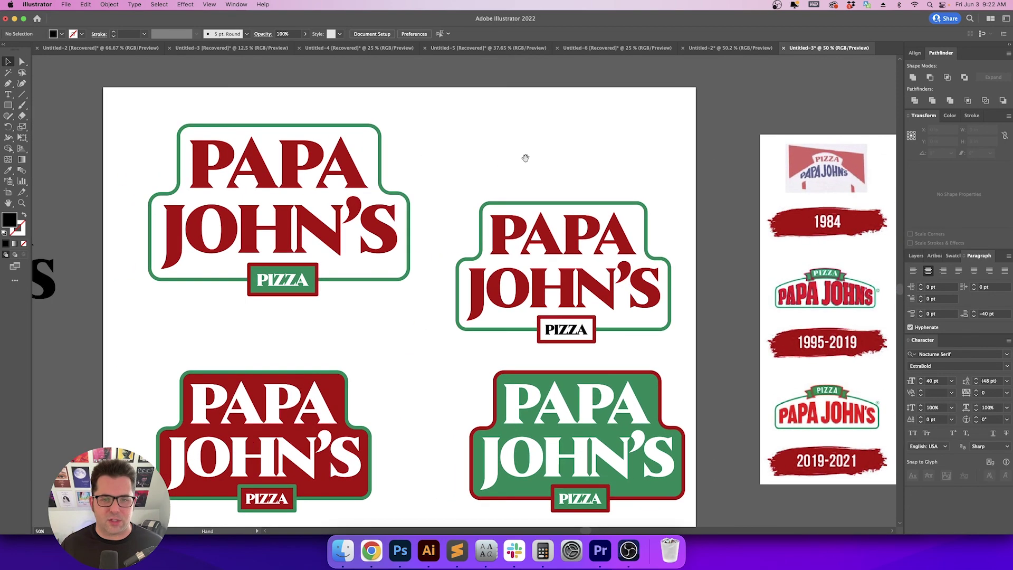
{"action": "scroll", "coordinate": [615, 237], "scroll_direction": "right", "scroll_amount": 10}
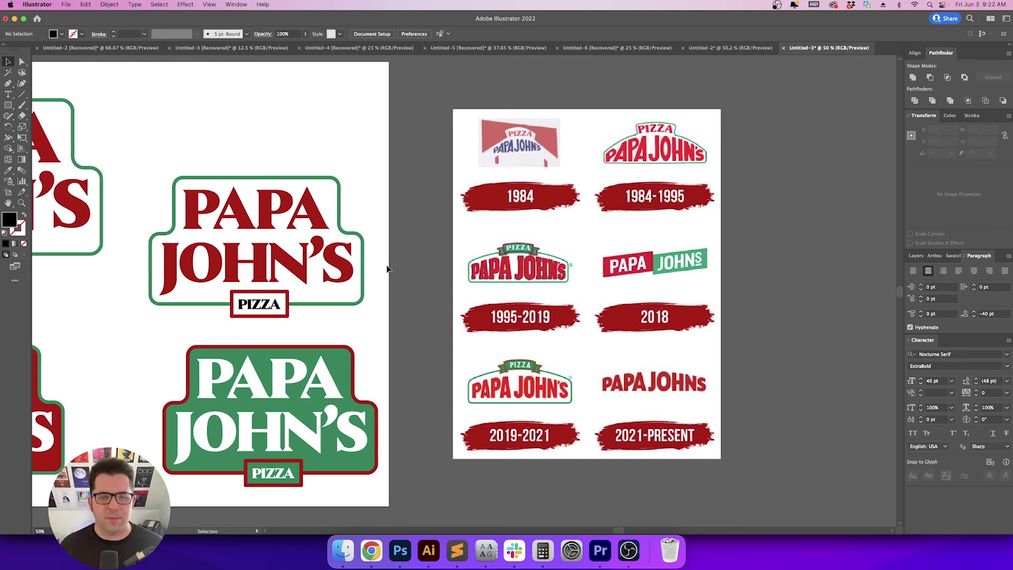
{"action": "scroll", "coordinate": [387, 269], "scroll_direction": "left", "scroll_amount": 8}
{"action": "left_click_drag", "start_coordinate": [217, 147], "coordinate": [363, 166]}
{"action": "scroll", "coordinate": [363, 165], "scroll_direction": "left", "scroll_amount": 2}
{"action": "left_click_drag", "start_coordinate": [279, 121], "coordinate": [567, 322]}
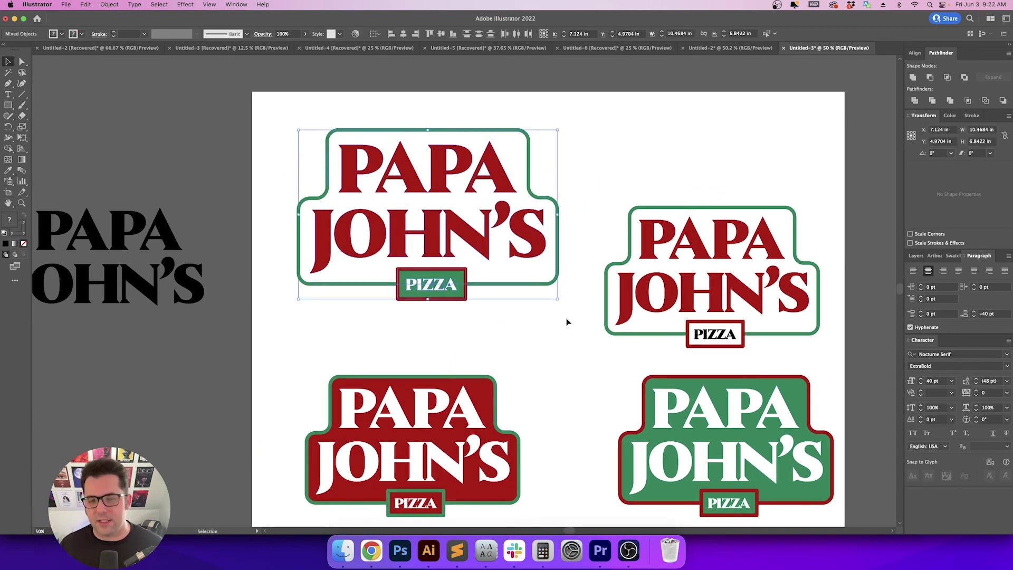
{"action": "left_click", "coordinate": [567, 322]}
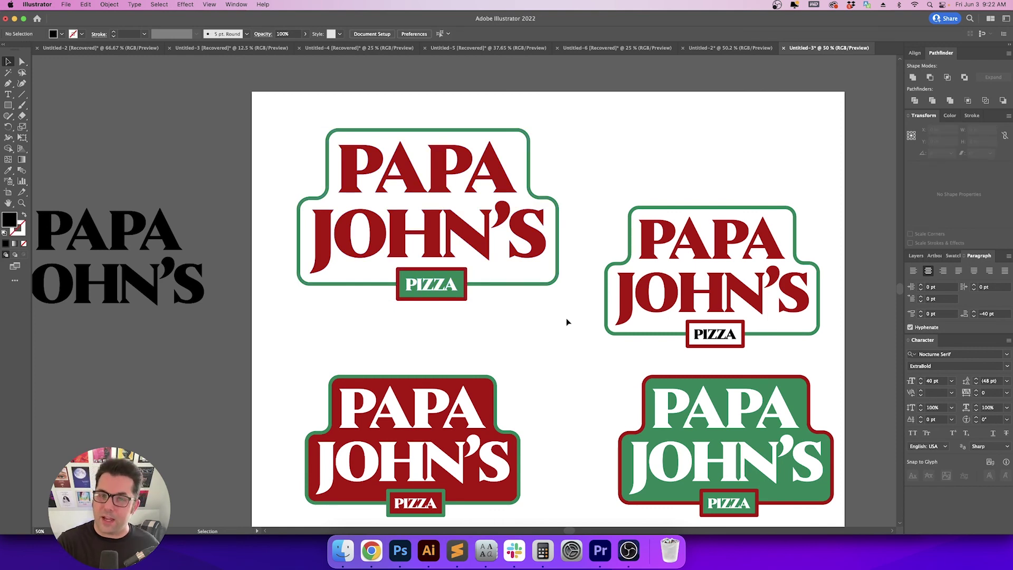
{"action": "scroll", "coordinate": [567, 321], "scroll_direction": "right", "scroll_amount": 2}
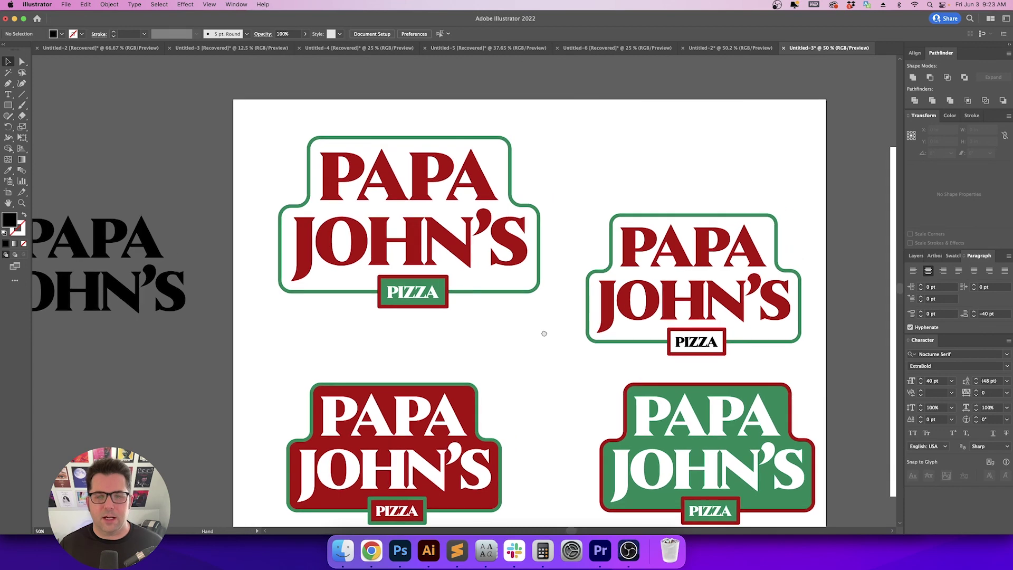
{"action": "left_click_drag", "start_coordinate": [241, 158], "coordinate": [527, 328]}
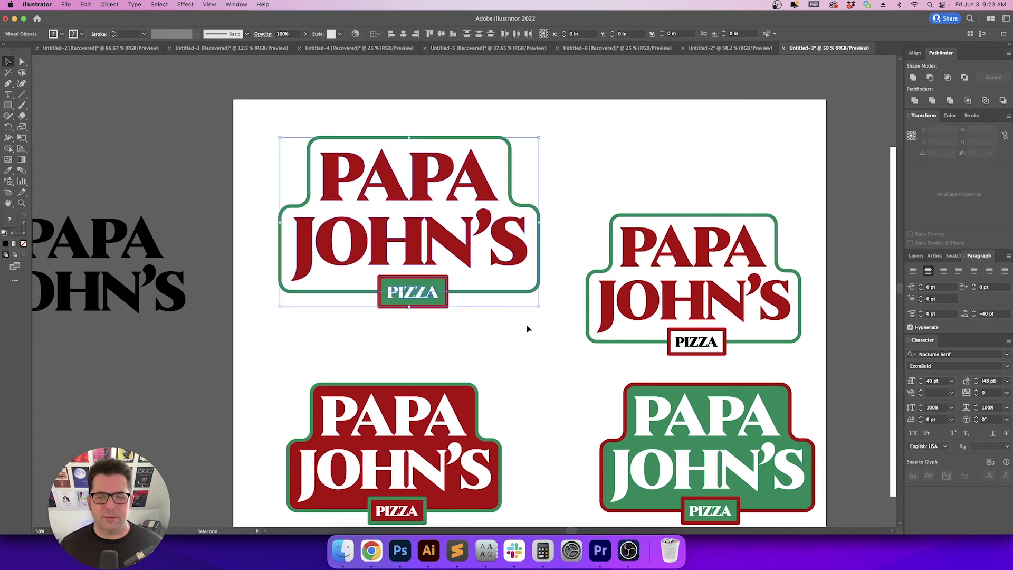
{"action": "left_click", "coordinate": [528, 328]}
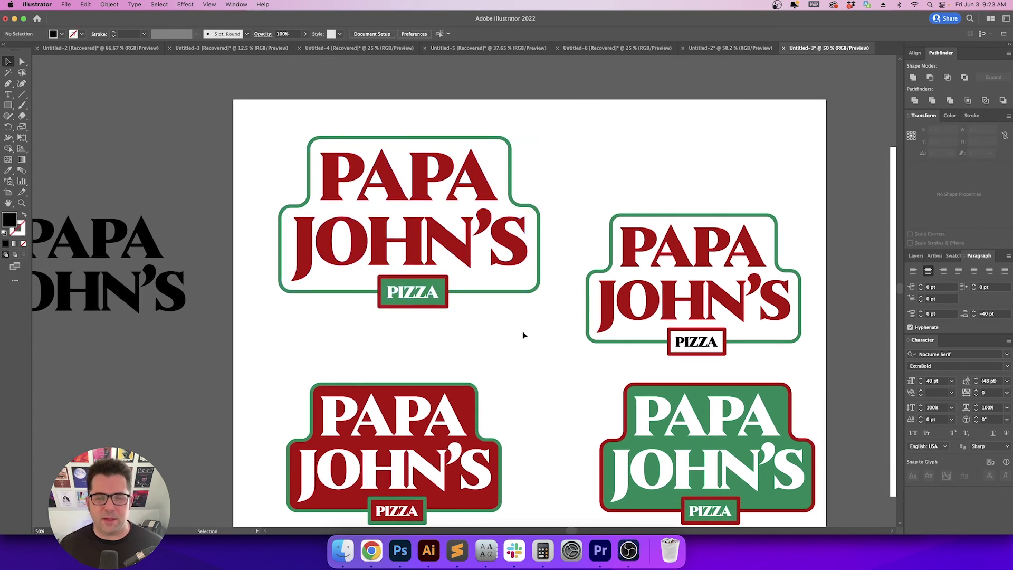
Try a 20 pt stroke weight on the green stepped outline of the upper-left PAPA JOHN'S logo
{"action": "left_click", "coordinate": [526, 204]}
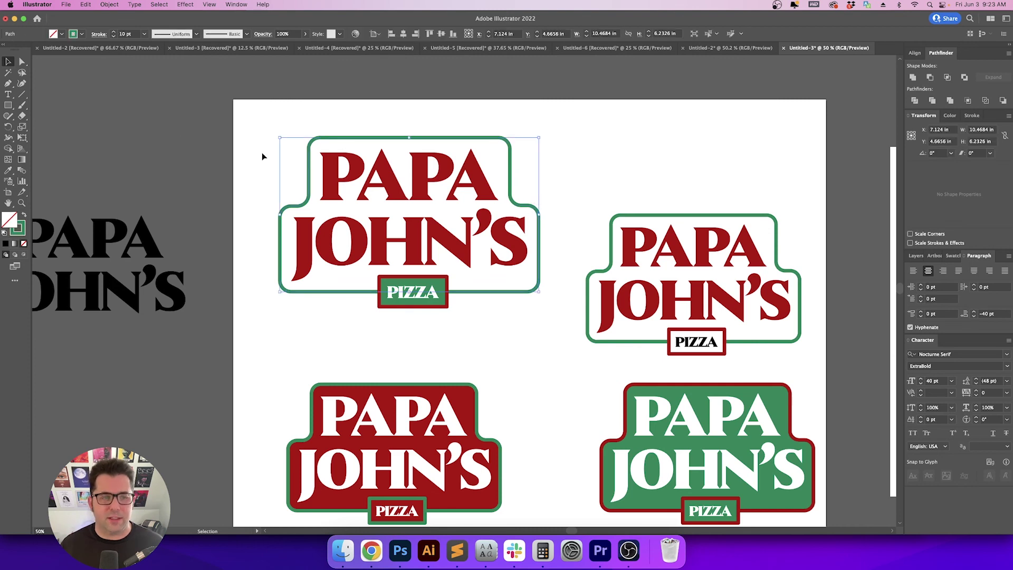
{"action": "left_click", "coordinate": [130, 33]}
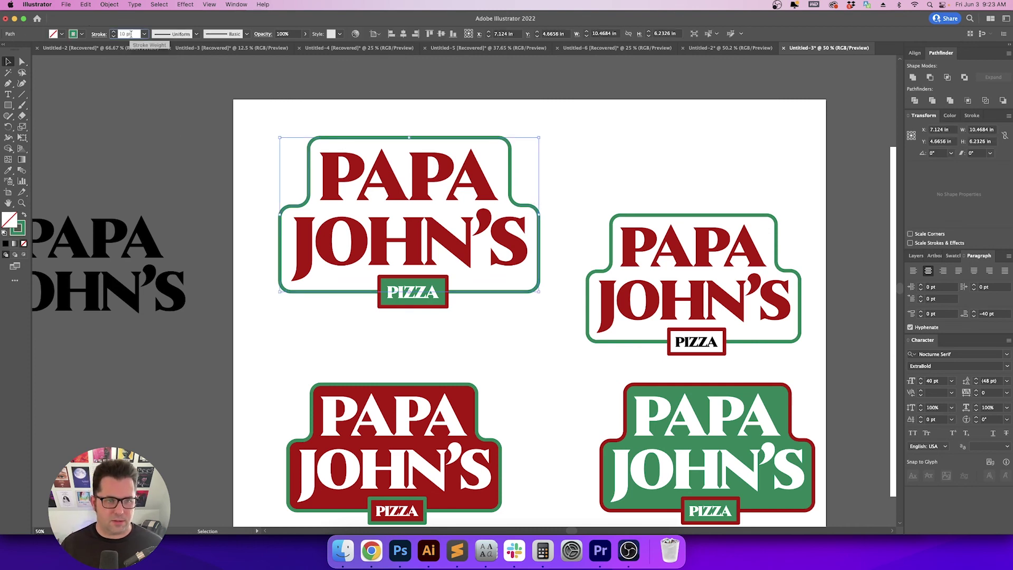
{"action": "key", "text": "shift+Up"}
{"action": "key", "text": "Return"}
{"action": "left_click", "coordinate": [274, 149]}
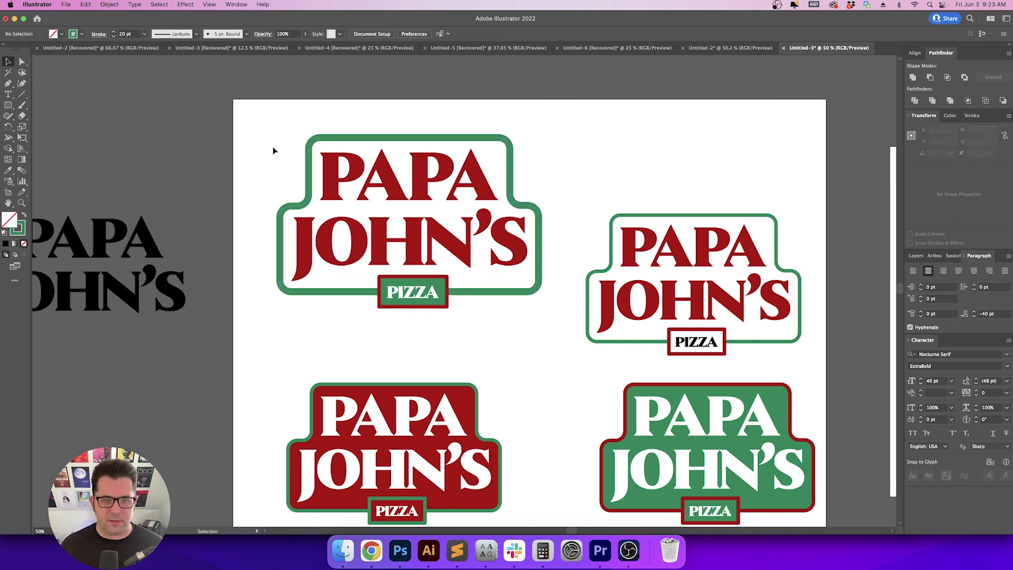
Try a 20 pt stroke weight on the red border of the upper-left logo's PIZZA plate
{"action": "left_click_drag", "start_coordinate": [245, 149], "coordinate": [274, 154]}
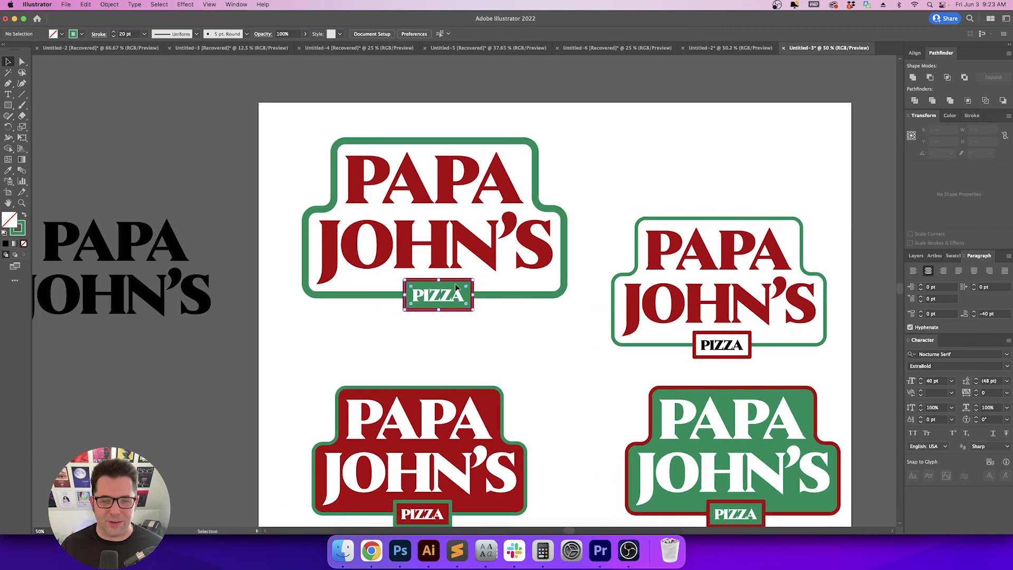
{"action": "left_click", "coordinate": [430, 279]}
{"action": "left_click", "coordinate": [130, 34]}
{"action": "key", "text": "Return"}
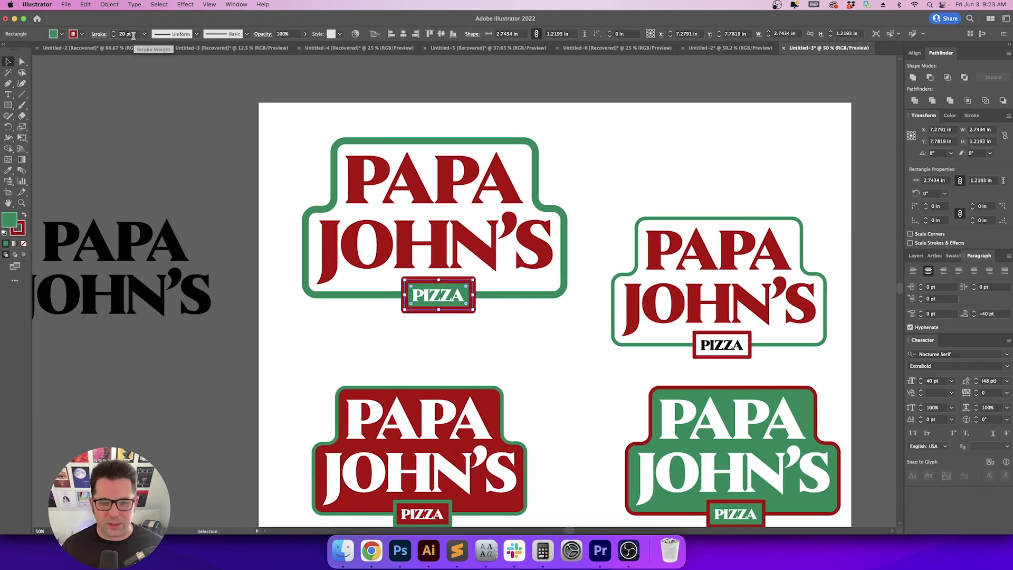
{"action": "left_click", "coordinate": [369, 324]}
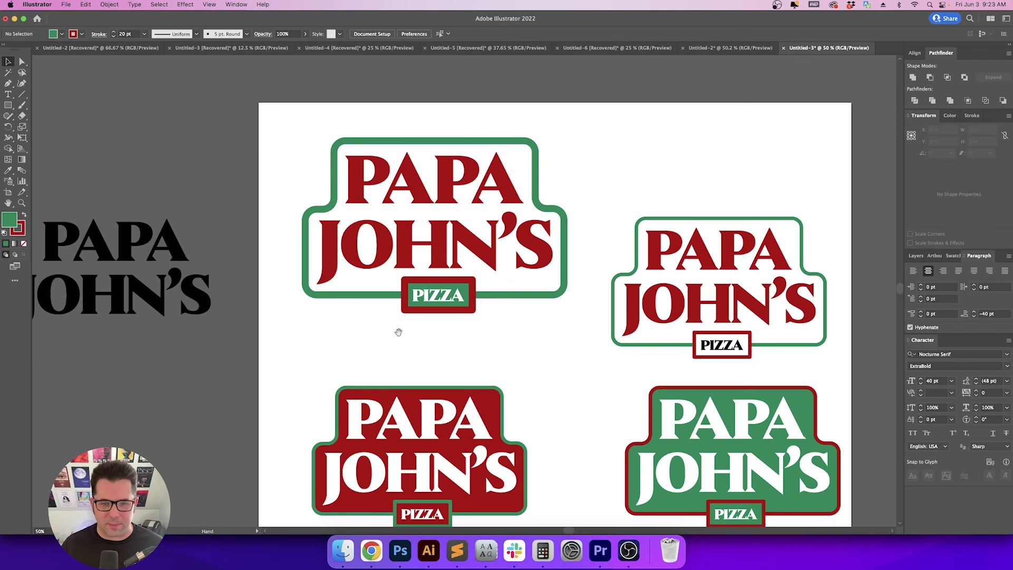
Undo the stroke weight changes on the upper-left logo's PIZZA plate and green outline
{"action": "left_click_drag", "start_coordinate": [399, 333], "coordinate": [364, 335]}
{"action": "key", "text": "super+z"}
{"action": "key", "text": "super+z"}
{"action": "left_click", "coordinate": [459, 362]}
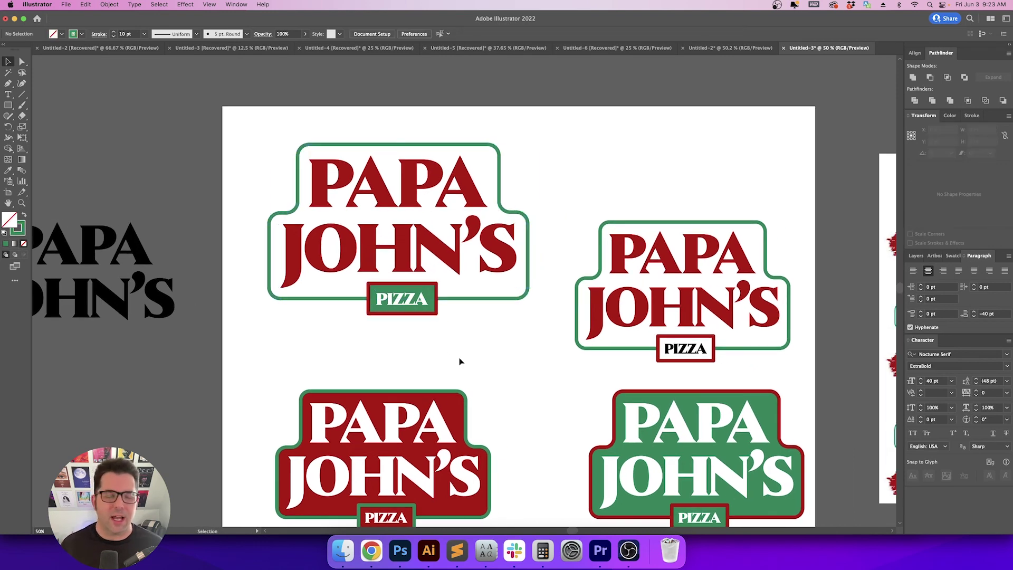
{"action": "scroll", "coordinate": [459, 359], "scroll_direction": "right", "scroll_amount": 2}
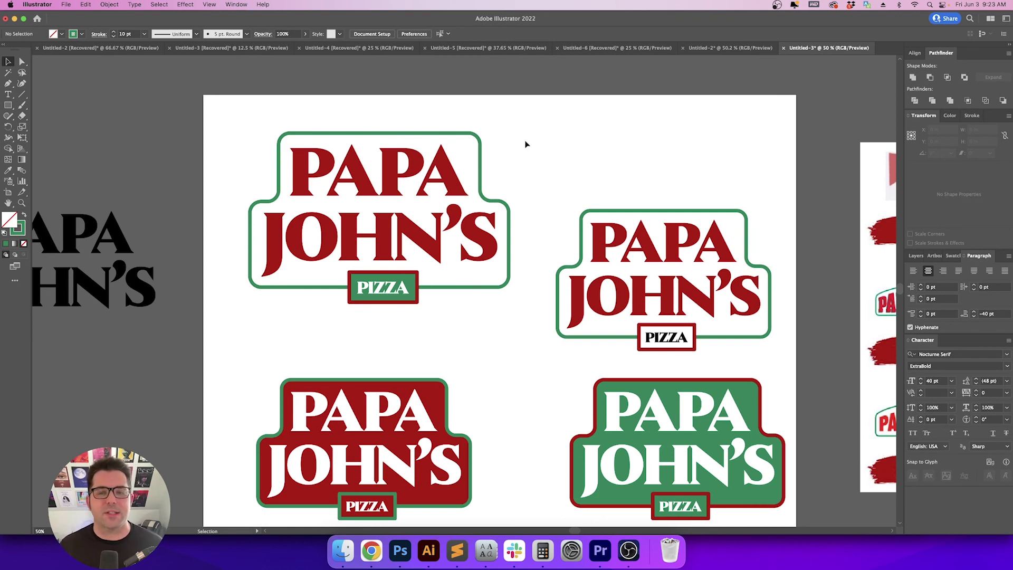
{"action": "left_click_drag", "start_coordinate": [531, 131], "coordinate": [312, 311]}
{"action": "left_click", "coordinate": [458, 330]}
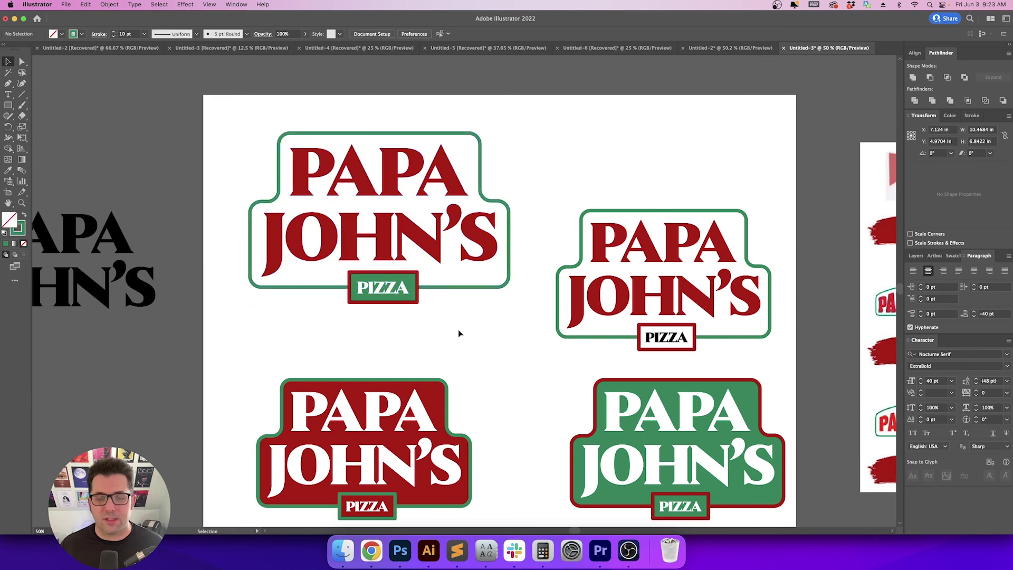